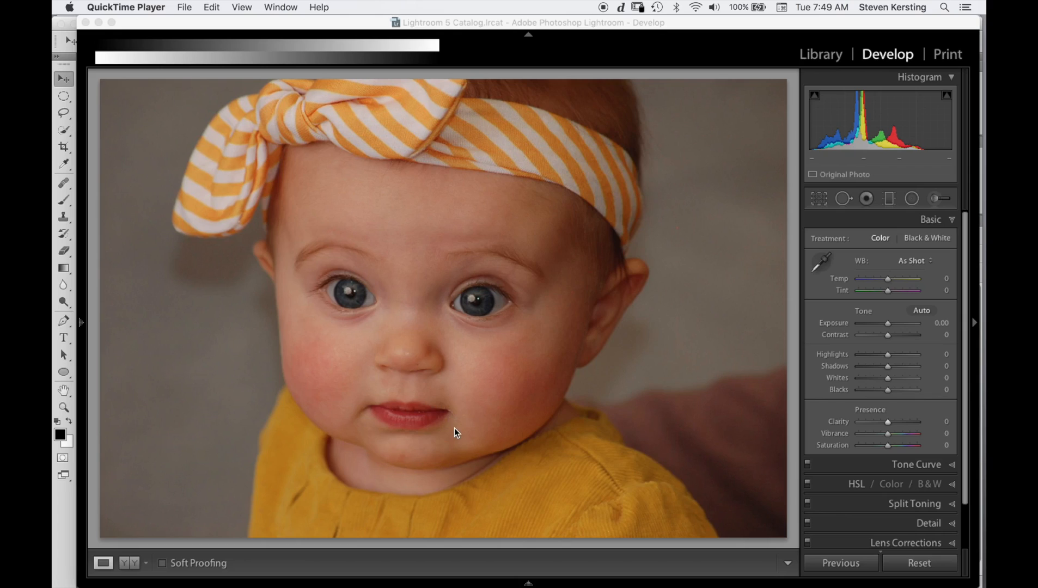
Heal a spot in the background beside the headband and, with the brush reduced to size 51, one on the temple near the ear.
left_click(841, 200)
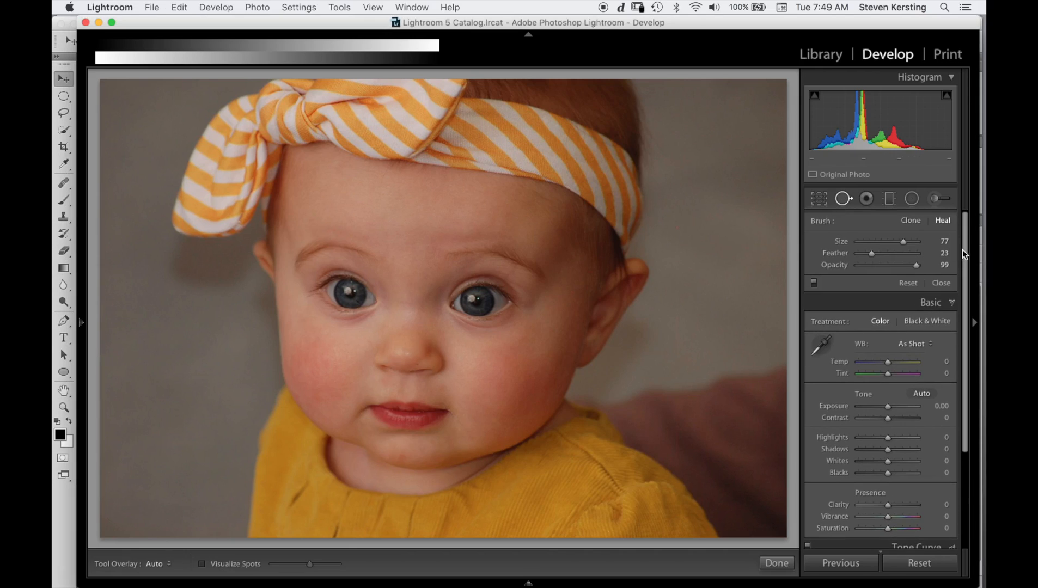
left_click(678, 228)
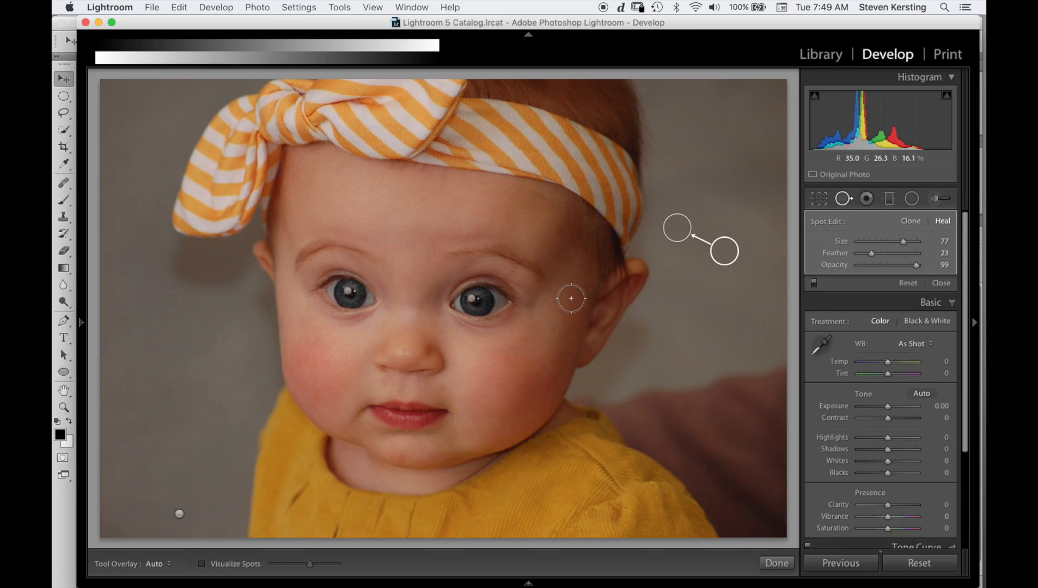
key("bracketleft")
key("bracketleft")
key("bracketleft")
left_click(573, 293)
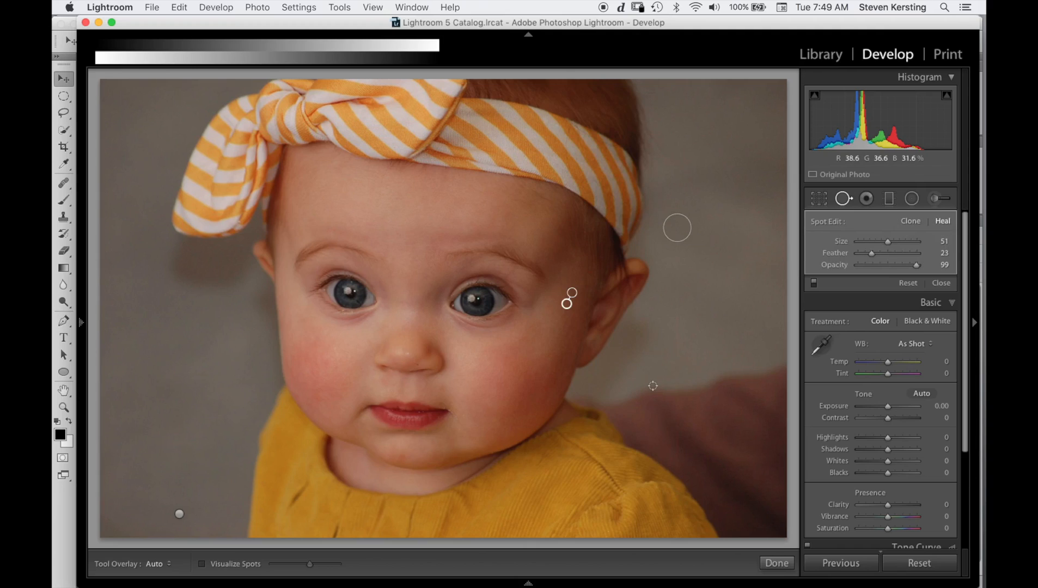
Heal a spot under the nose at size 51 and the nose tip at size 75, sampling both from the adjacent cheek skin.
left_click(418, 365)
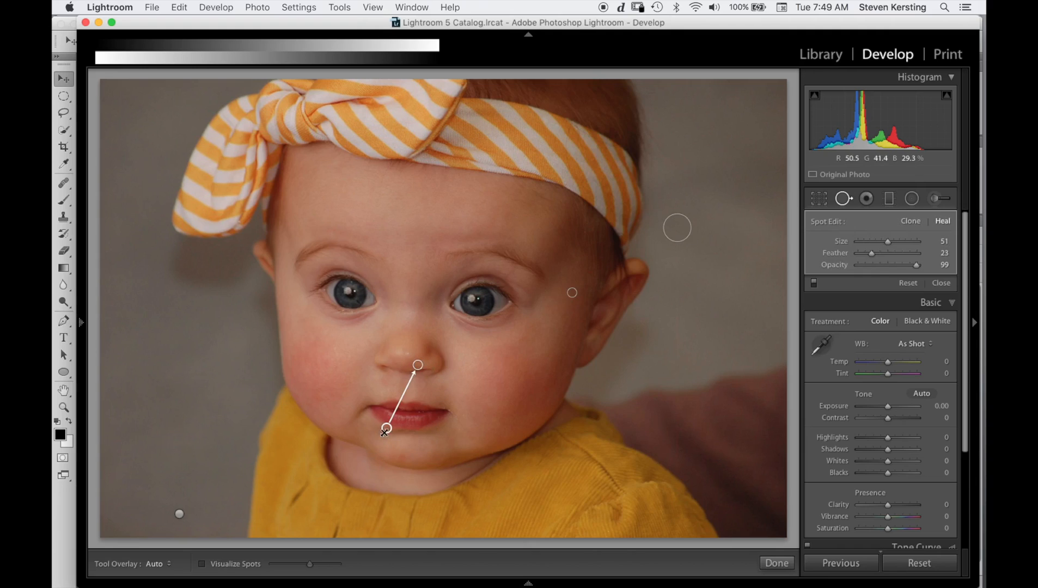
mouse_move(387, 428)
left_mouse_down()
mouse_move(445, 406)
mouse_move(453, 362)
left_mouse_up()
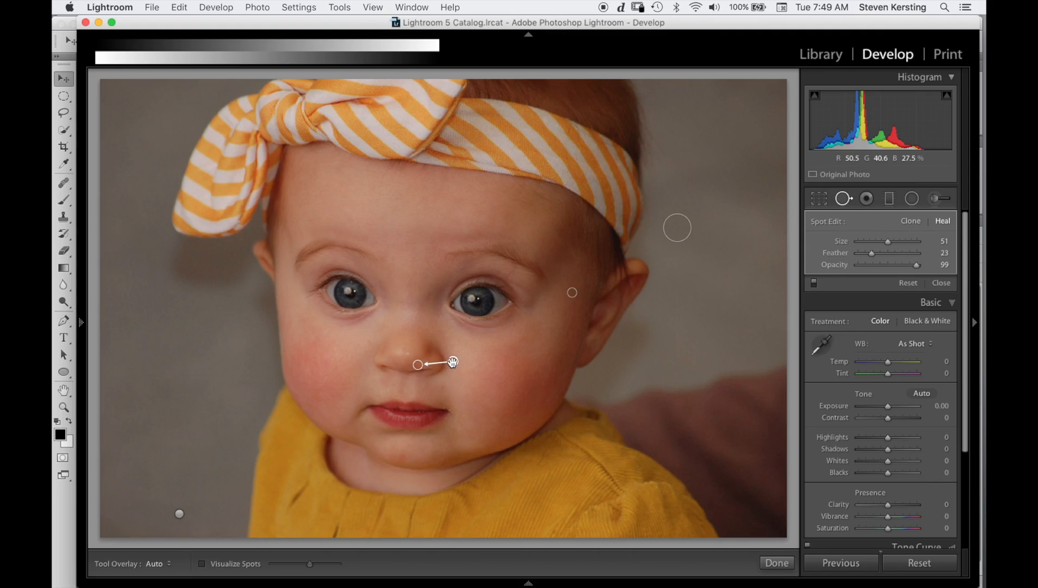
left_click(407, 353)
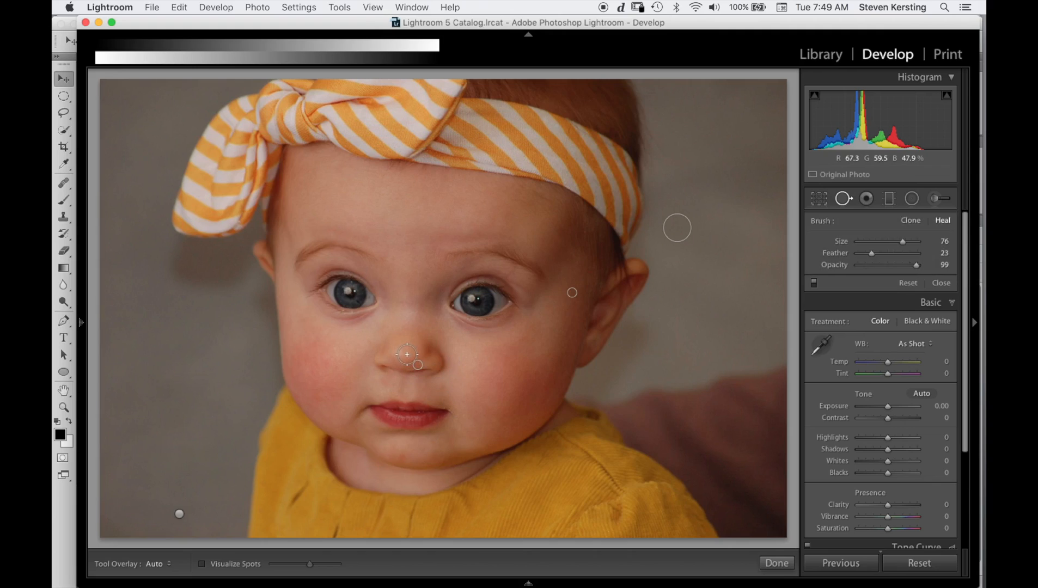
mouse_move(426, 453)
left_mouse_down()
mouse_move(495, 366)
mouse_move(473, 368)
mouse_move(389, 327)
mouse_move(357, 342)
mouse_move(367, 353)
left_mouse_up()
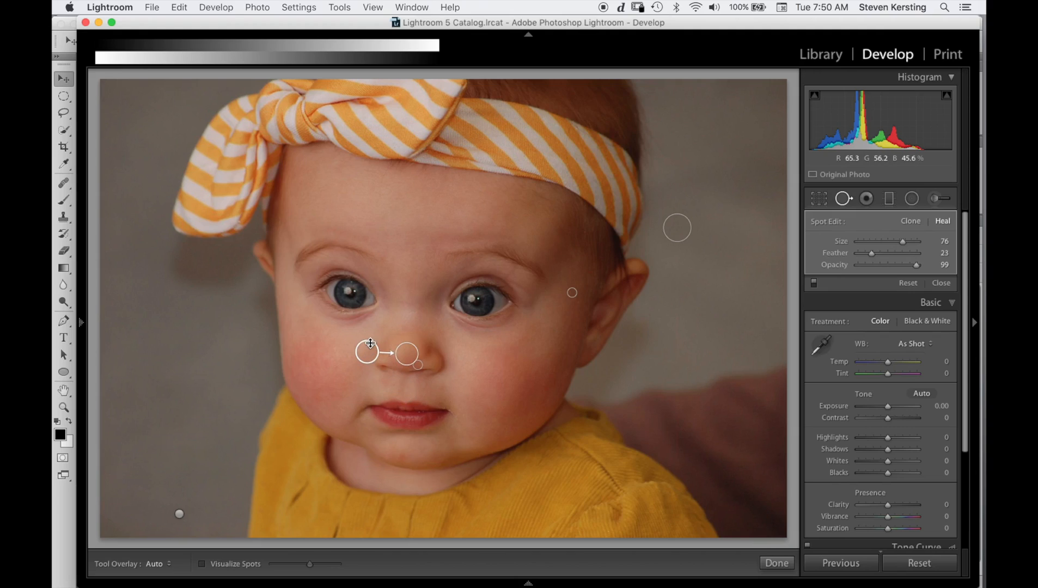
left_click_drag(370, 342, 370, 345)
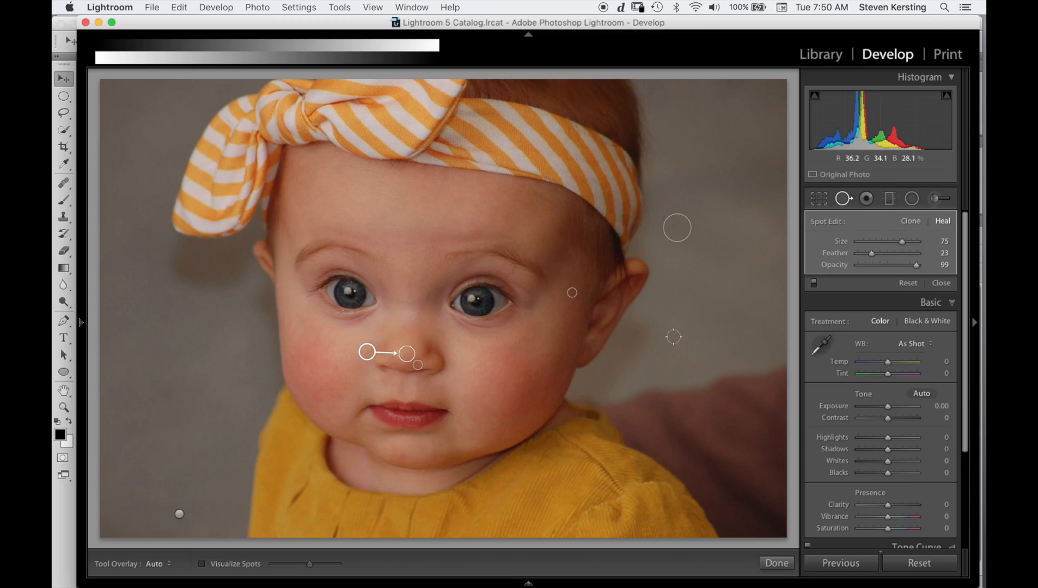
left_click(842, 200)
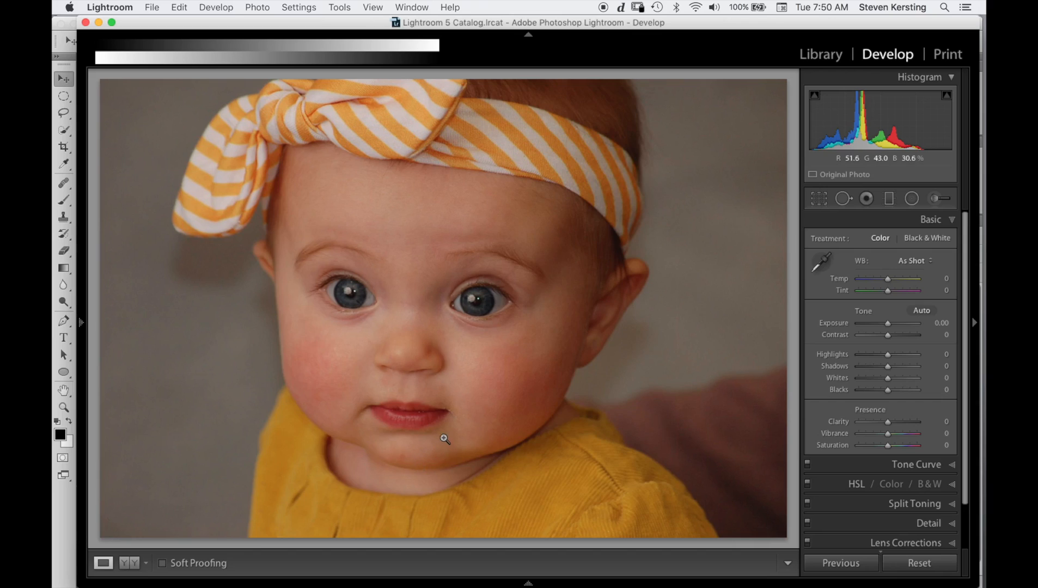
Try healing the skin below the mouth corner with a cheek sample in Heal and Clone modes, and delete the stroke.
left_click(462, 411)
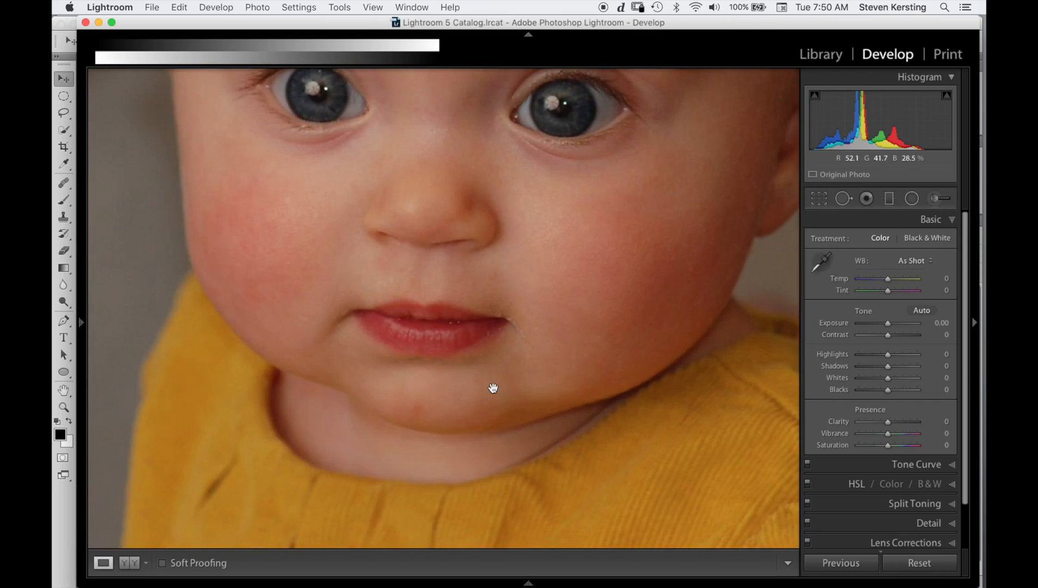
left_click(842, 199)
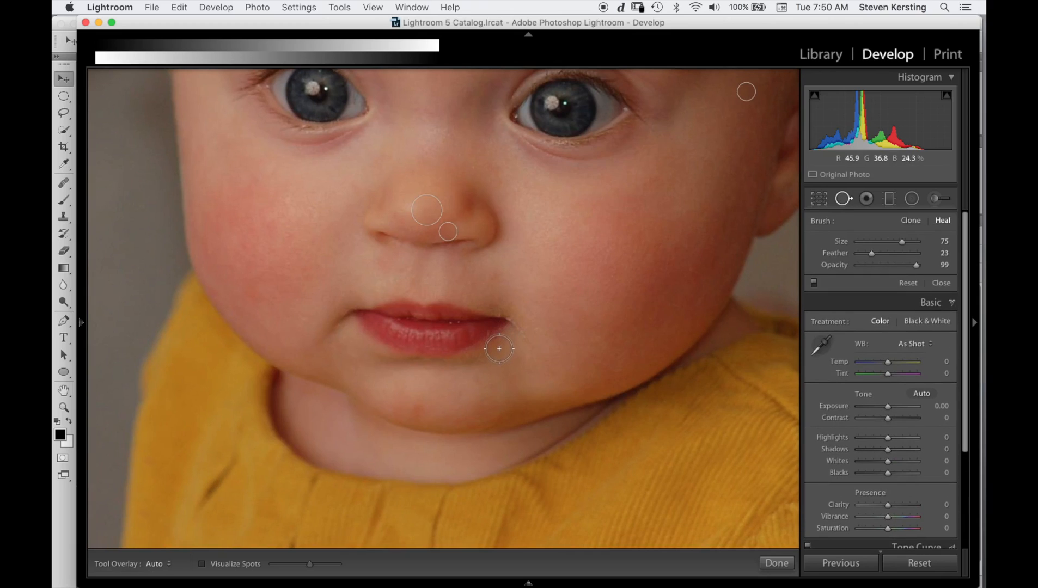
left_click_drag(499, 348, 462, 364)
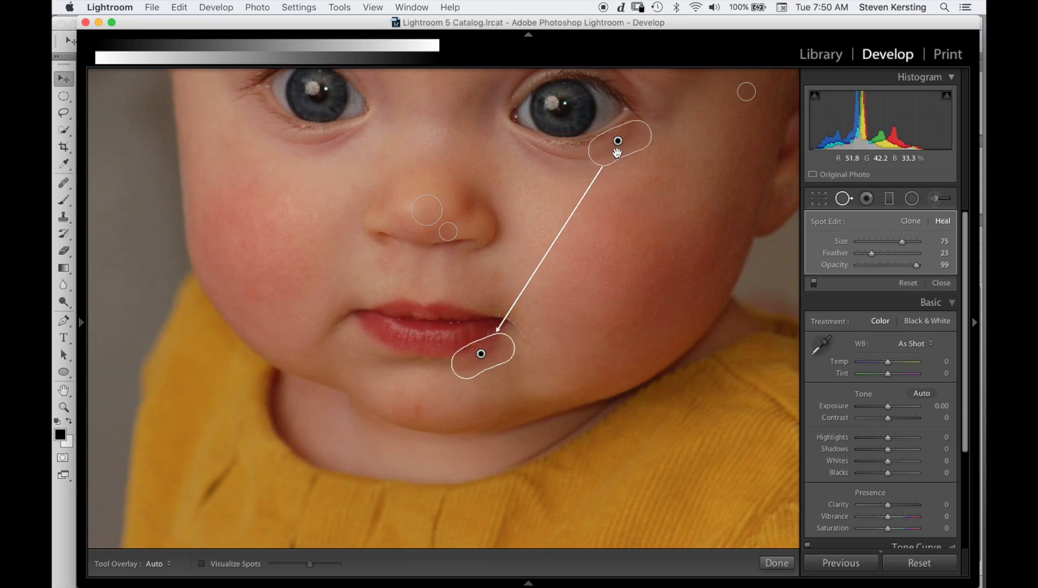
mouse_move(615, 151)
left_mouse_down()
mouse_move(589, 212)
mouse_move(589, 194)
left_mouse_up()
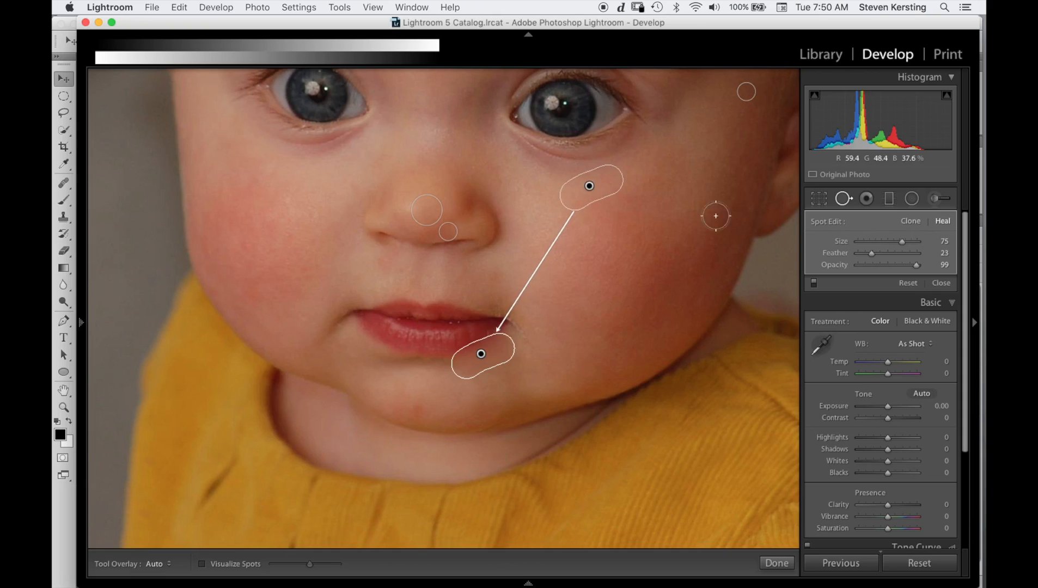
left_click(910, 221)
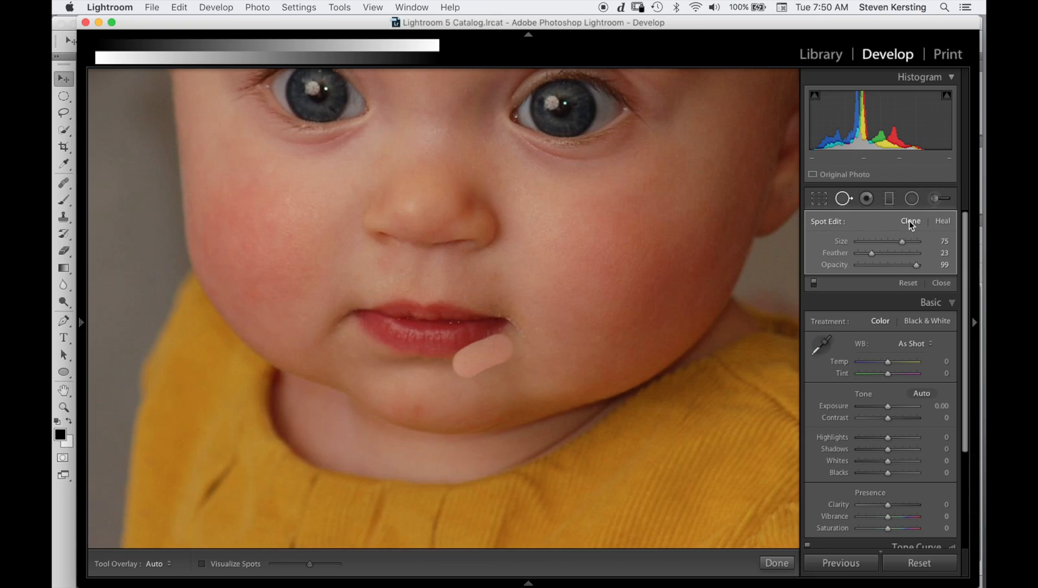
left_click(943, 222)
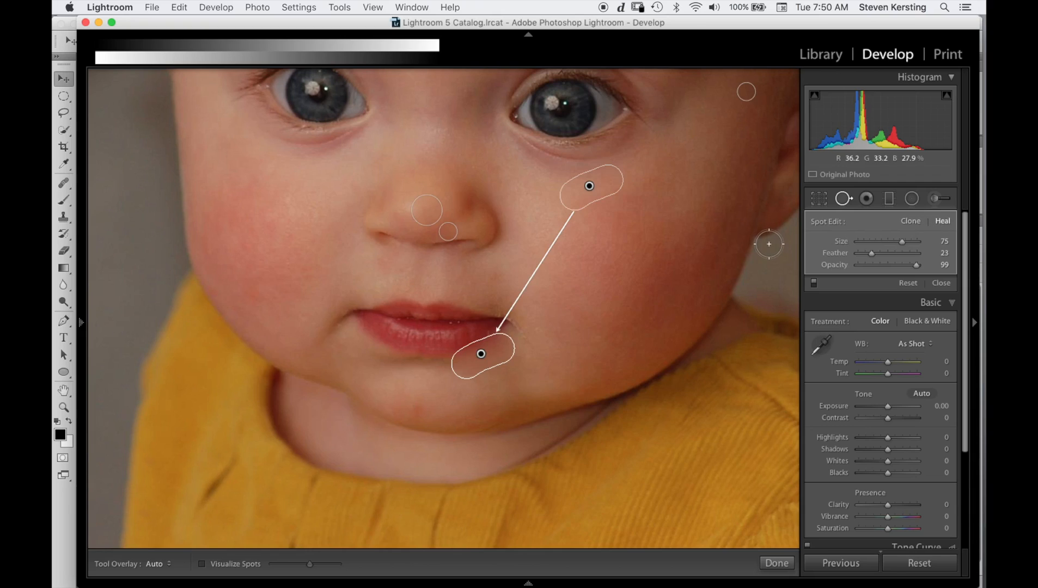
key("Delete")
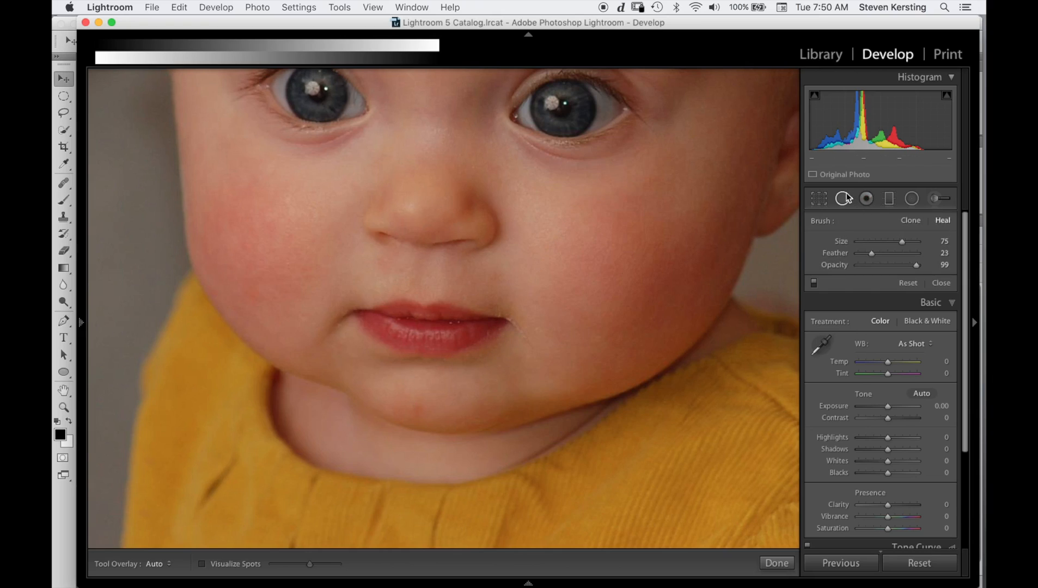
key("q")
Set the photo's Highlights to -80 and Shadows to +64.
scroll(670, 293, "right", 5)
scroll(669, 293, "up", 3)
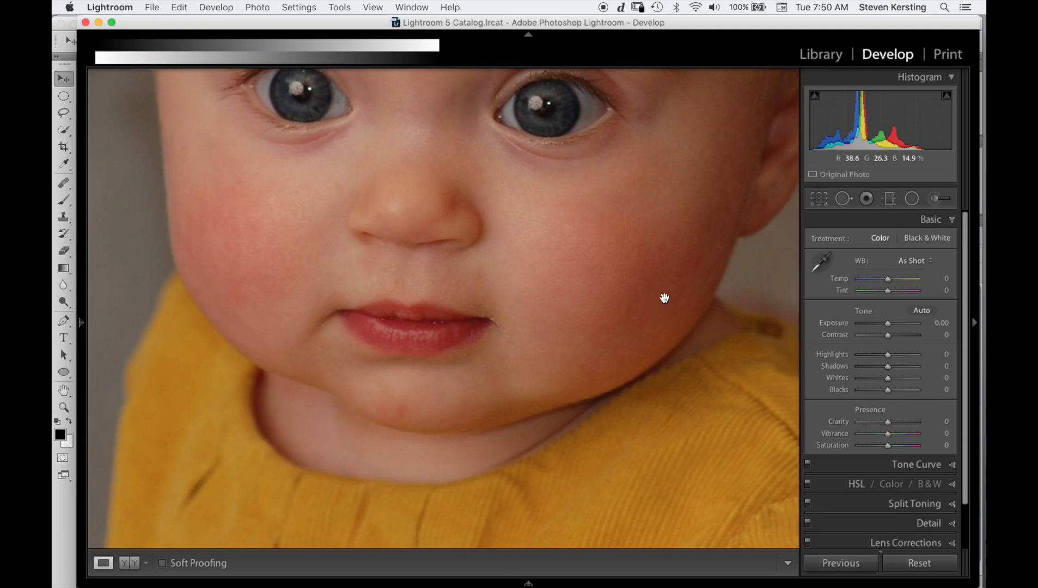
scroll(664, 298, "up", 5)
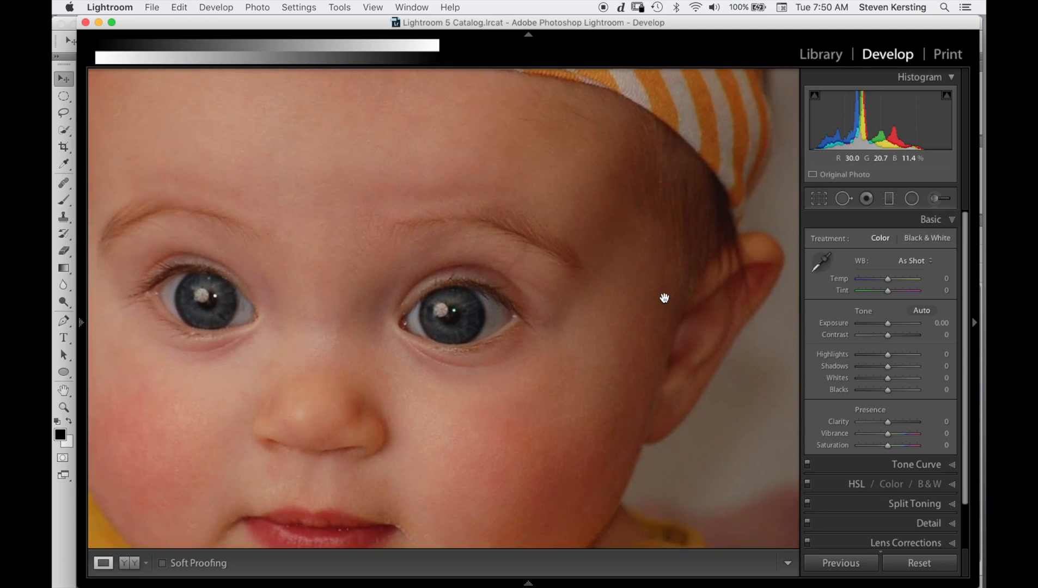
left_click(665, 299)
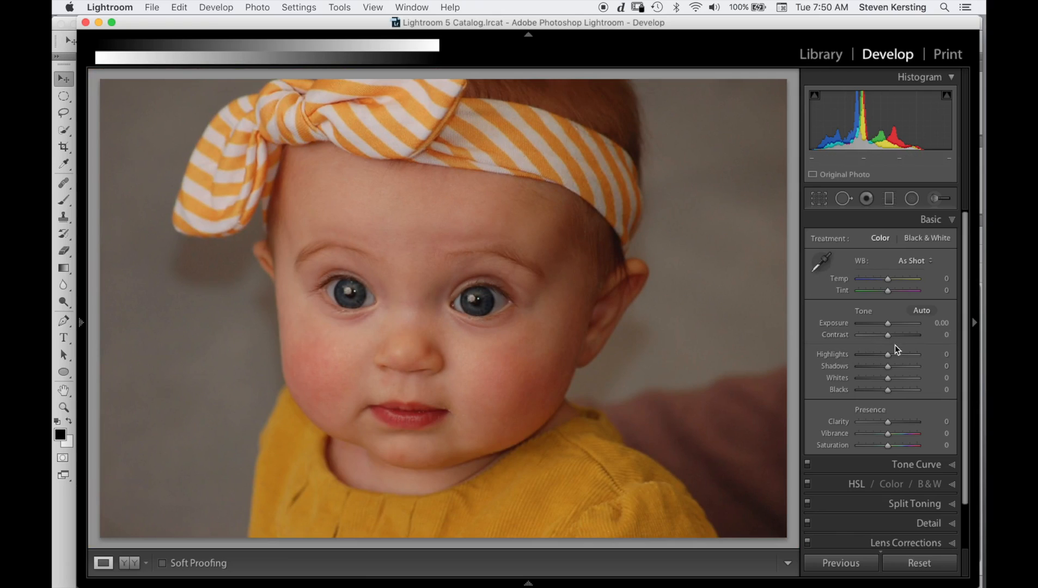
left_click_drag(888, 355, 864, 358)
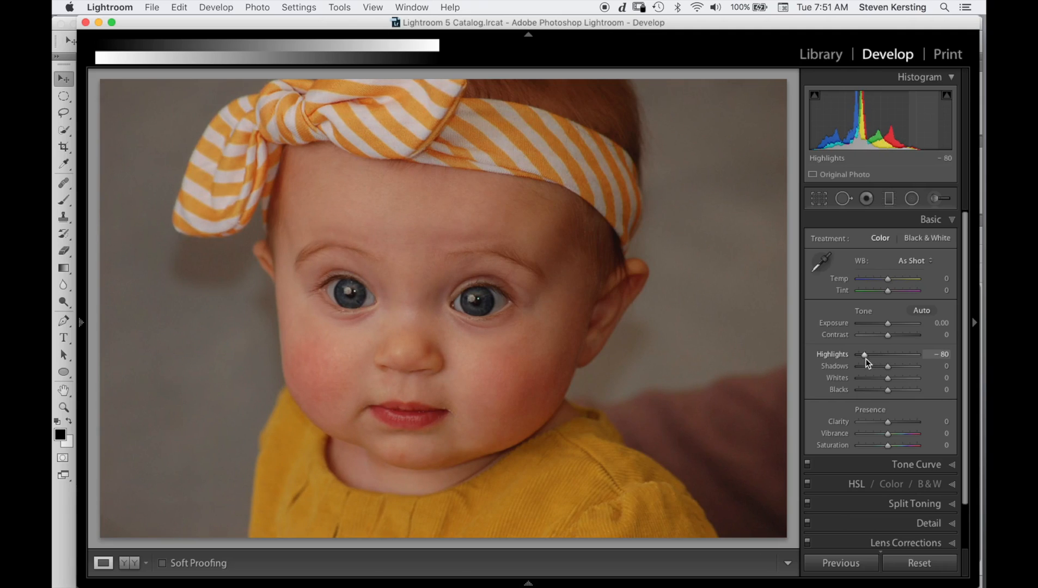
left_click_drag(887, 367, 905, 369)
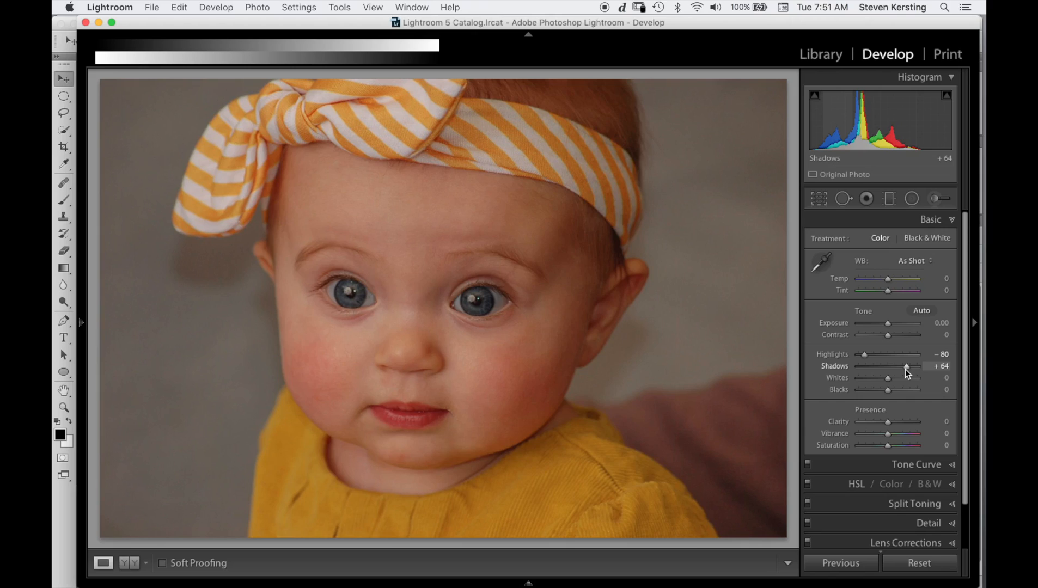
Heal the blemish on the chin with the Spot Removal tool at size 75.
left_click(843, 199)
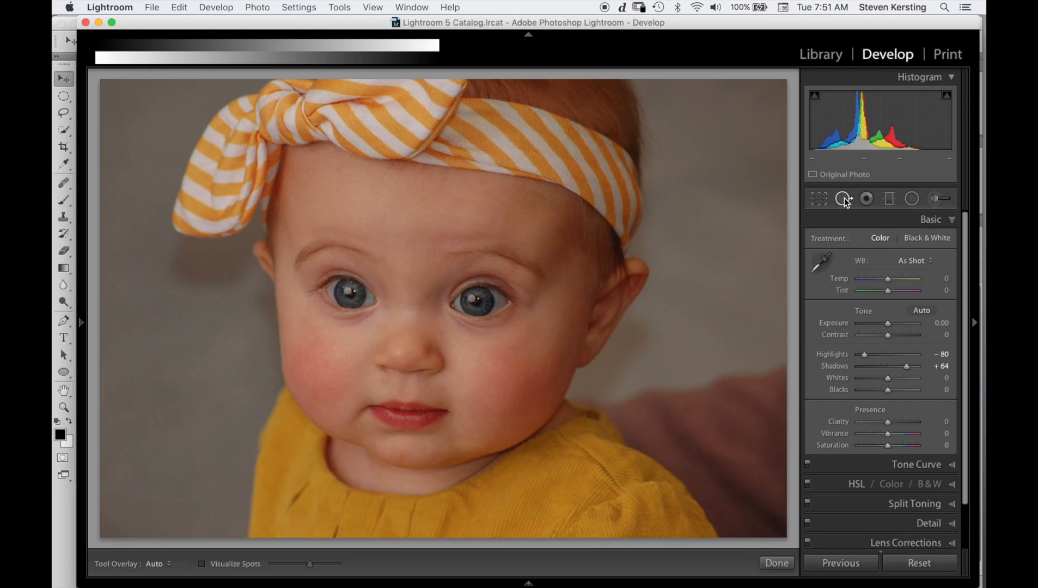
left_click(403, 455)
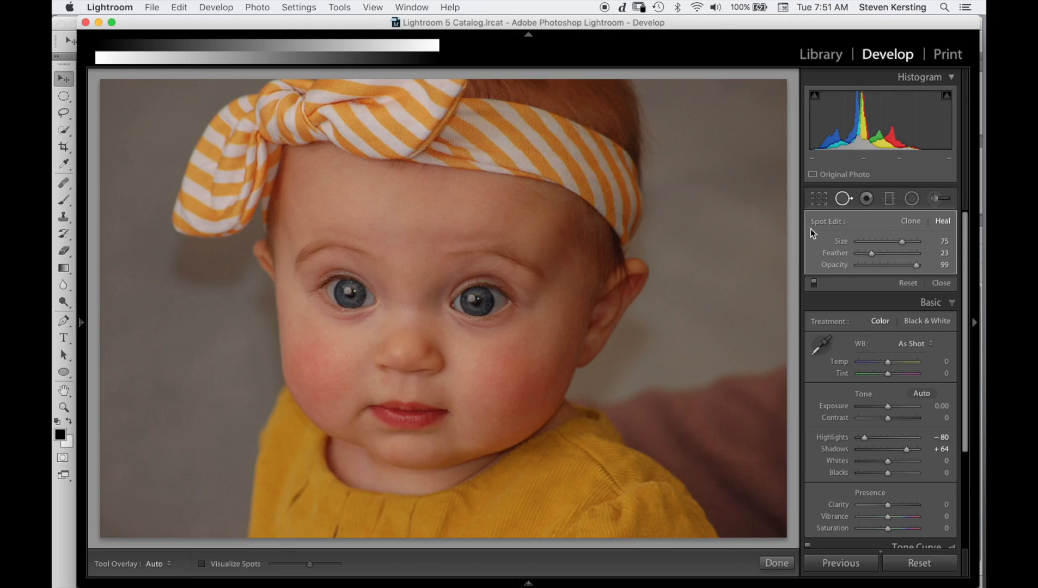
left_click(843, 199)
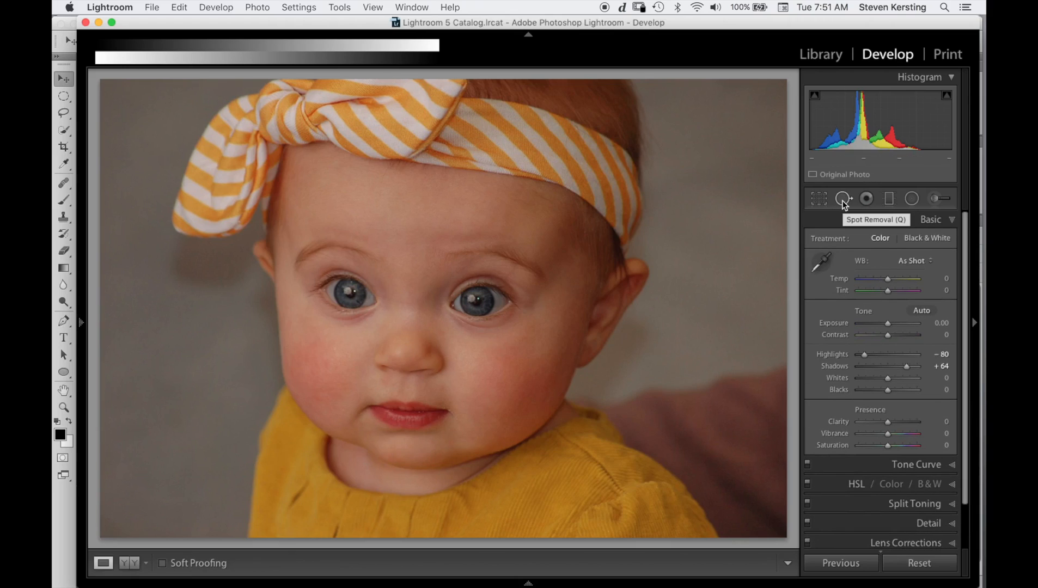
Set the white balance by sampling a white stripe on the headband.
left_click(823, 262)
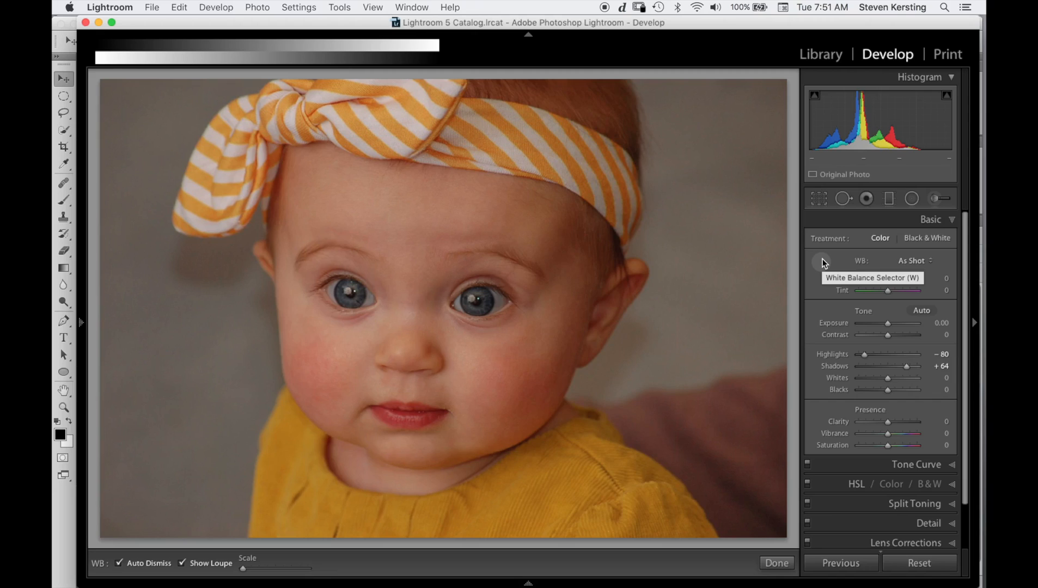
left_click(415, 126)
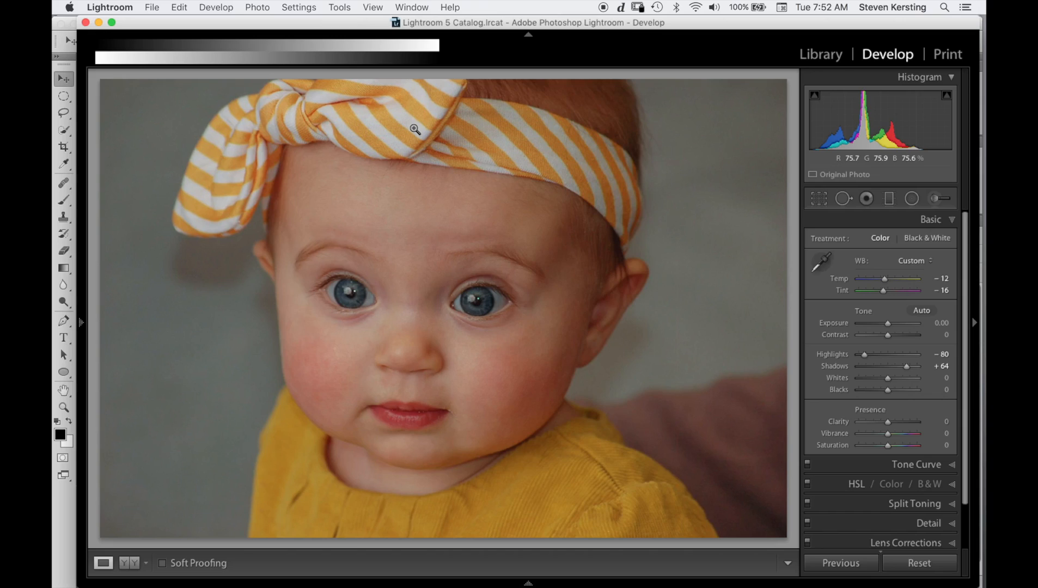
Open a copy of the photo with Lightroom adjustments in Adobe Photoshop CS6.
key("super+e")
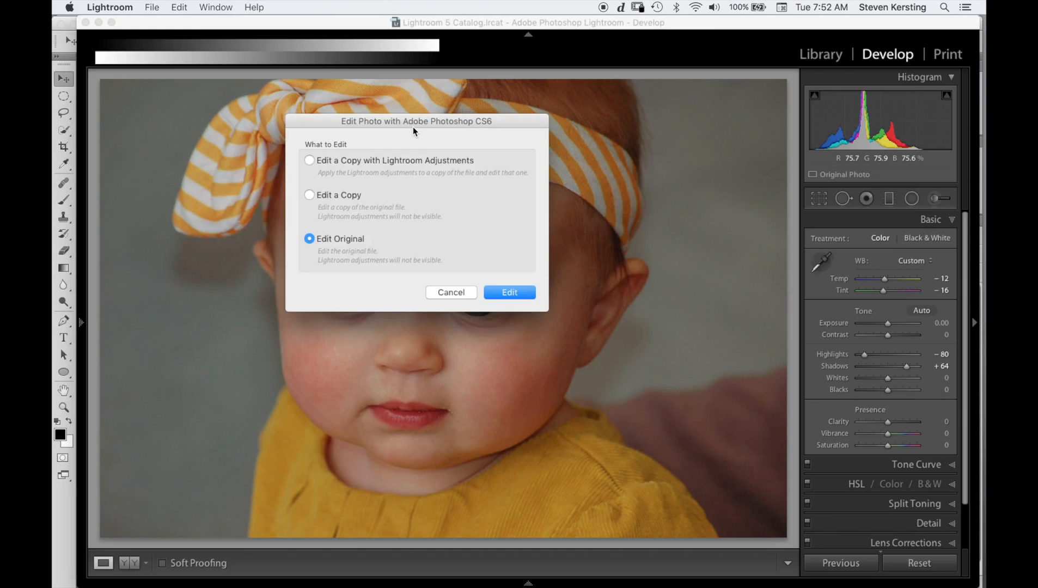
left_click(310, 160)
left_click(496, 292)
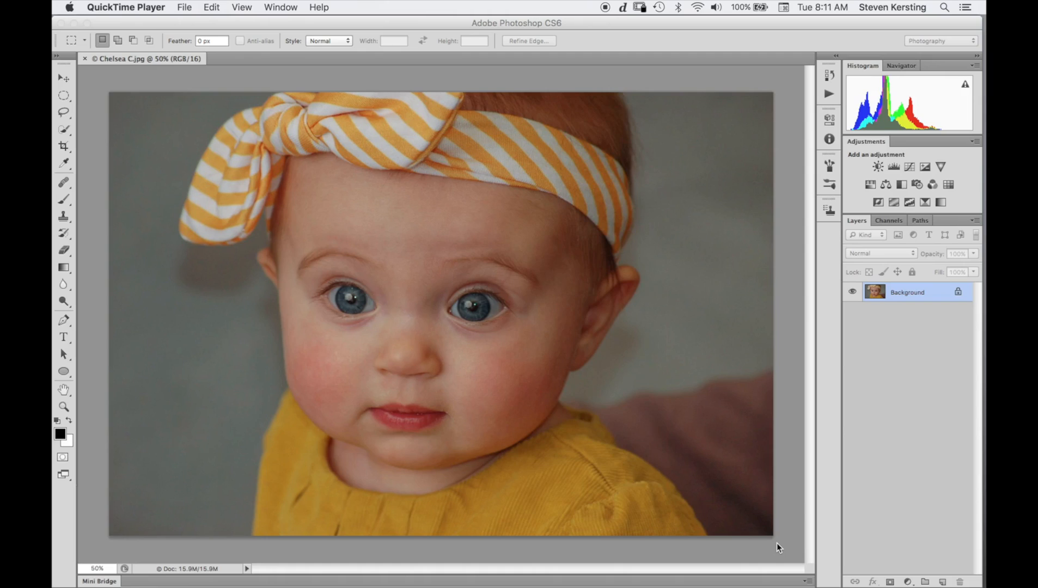
Add a new empty layer above the Background layer.
key("alt+shift+super")
left_click(945, 584)
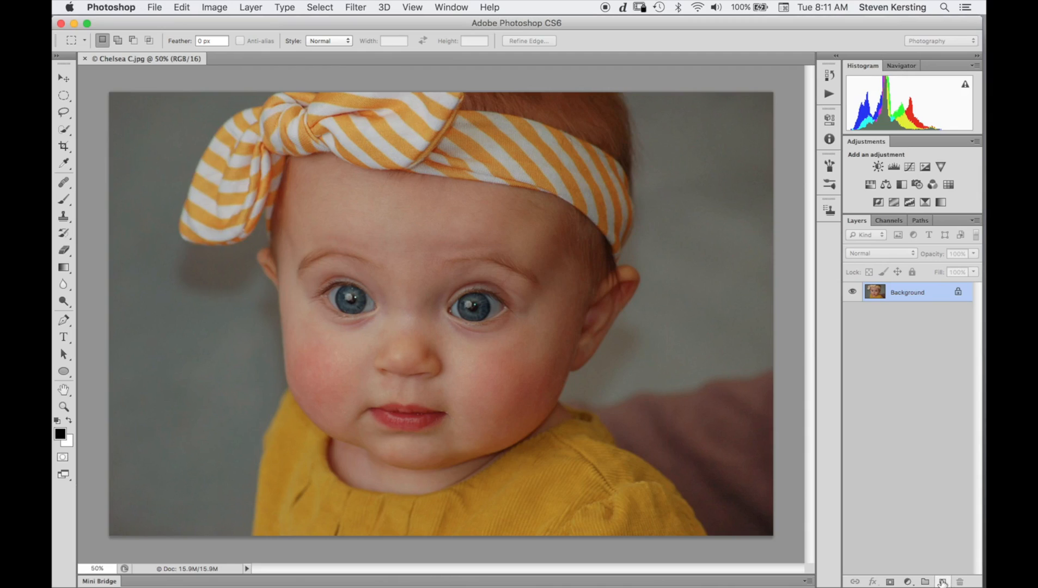
left_click(942, 582)
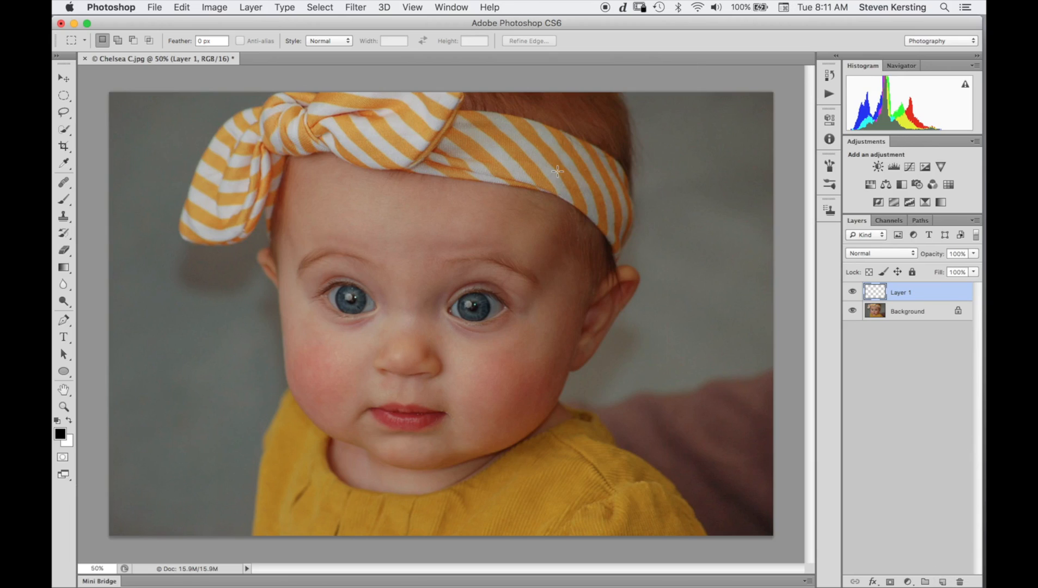
Remove the small green catchlight from the pupil of the eye nearest the visible large ear and sample its inner corner with the Clone Stamp.
key("s")
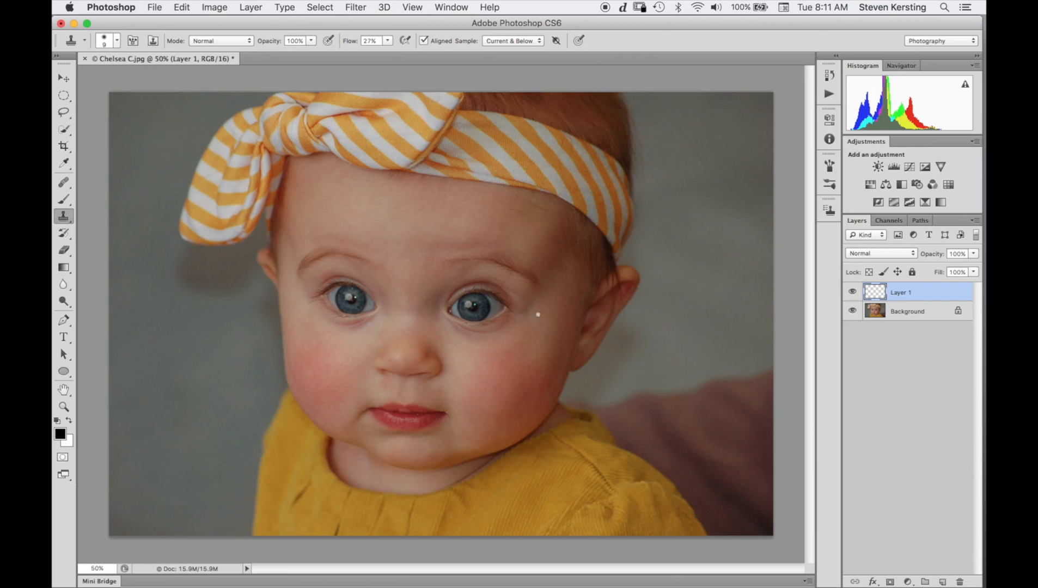
scroll(536, 315, "up", 6)
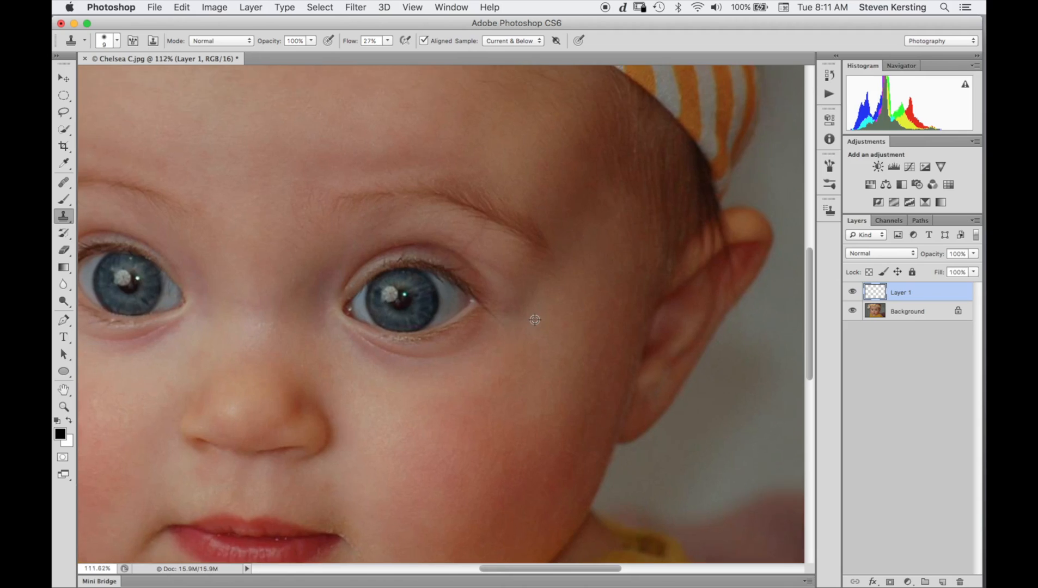
scroll(535, 320, "up", 3)
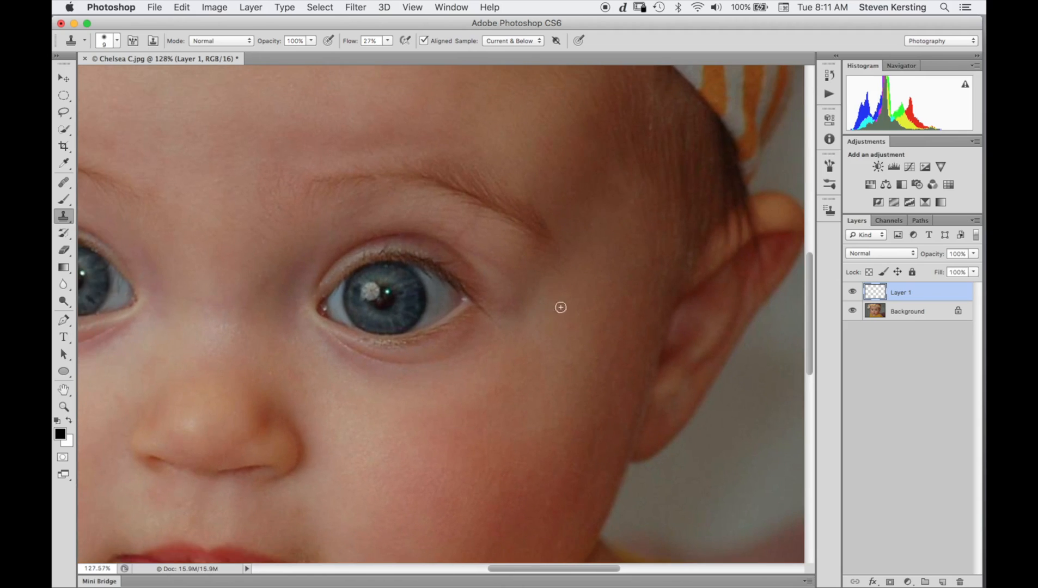
left_click(387, 295, "alt")
left_click(389, 298)
left_click(322, 310, "alt")
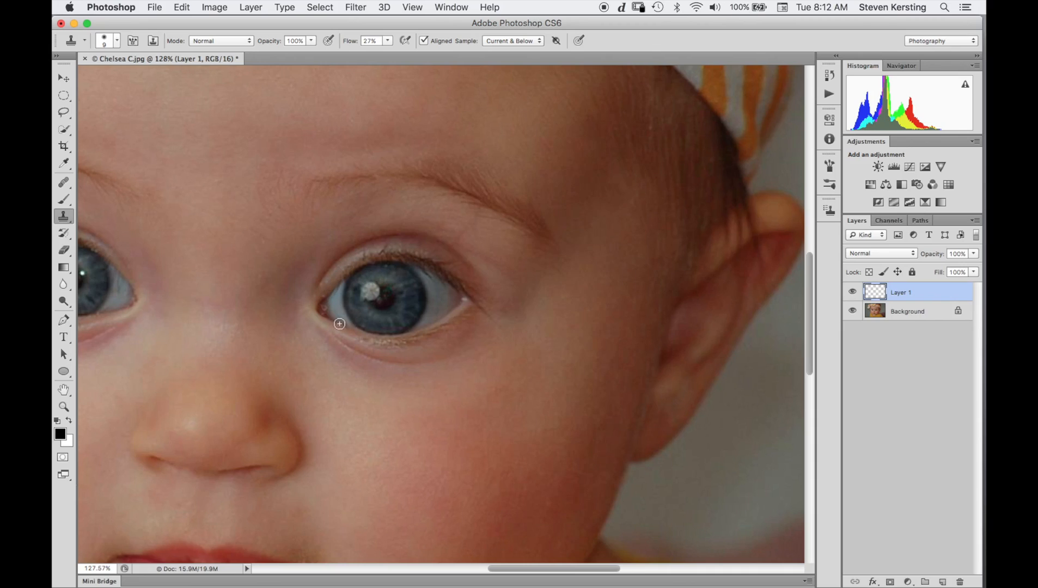
Clean up the outer corner and lower lid of the eye nearest the small ear by cloning from adjacent areas.
scroll(169, 74, "left", 10)
scroll(168, 74, "up", 2)
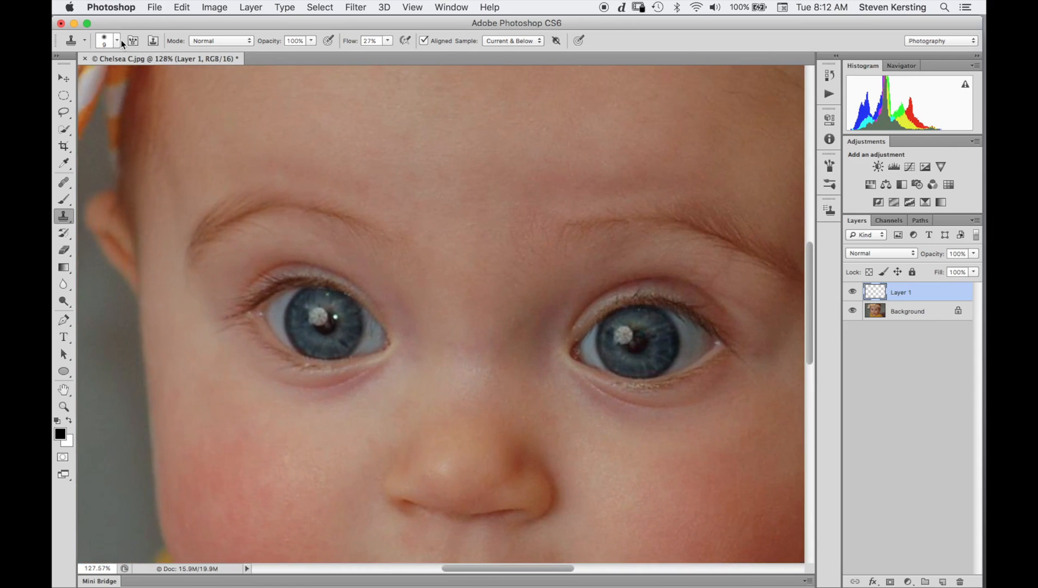
left_click(261, 320, "alt")
left_click_drag(260, 315, 261, 315)
left_click(322, 366, "alt")
left_click(306, 366)
left_click_drag(322, 369, 313, 373)
left_click(323, 368)
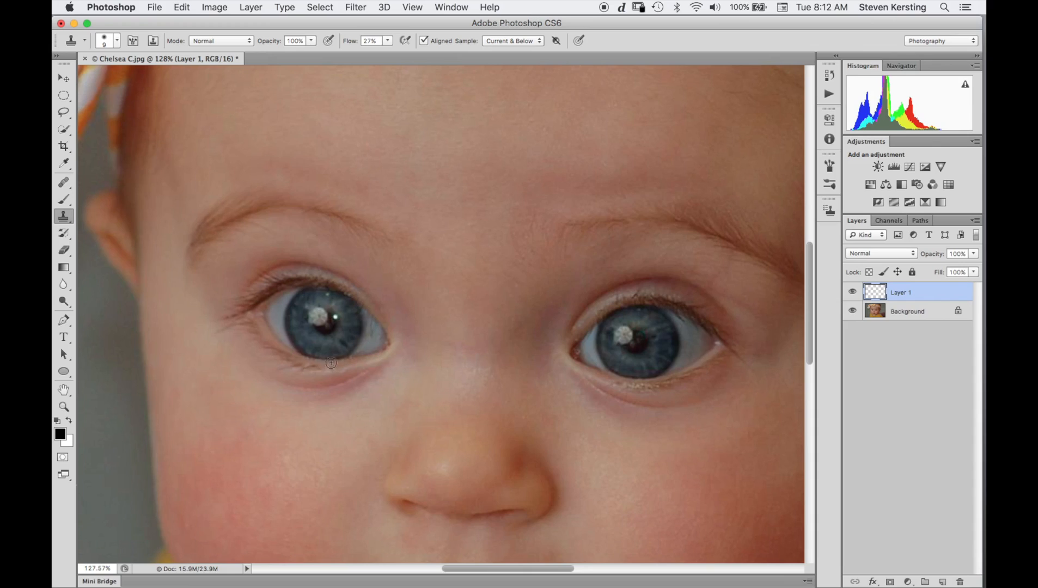
Clone over the upper edge of the iris in the eye nearest the small ear.
left_click(327, 293)
left_click_drag(326, 293, 326, 303)
left_click(328, 297)
left_click_drag(327, 296, 329, 295)
Check the clone source settings and clone dark pupil over the small catchlight in the eye nearest the small ear.
left_click(828, 210)
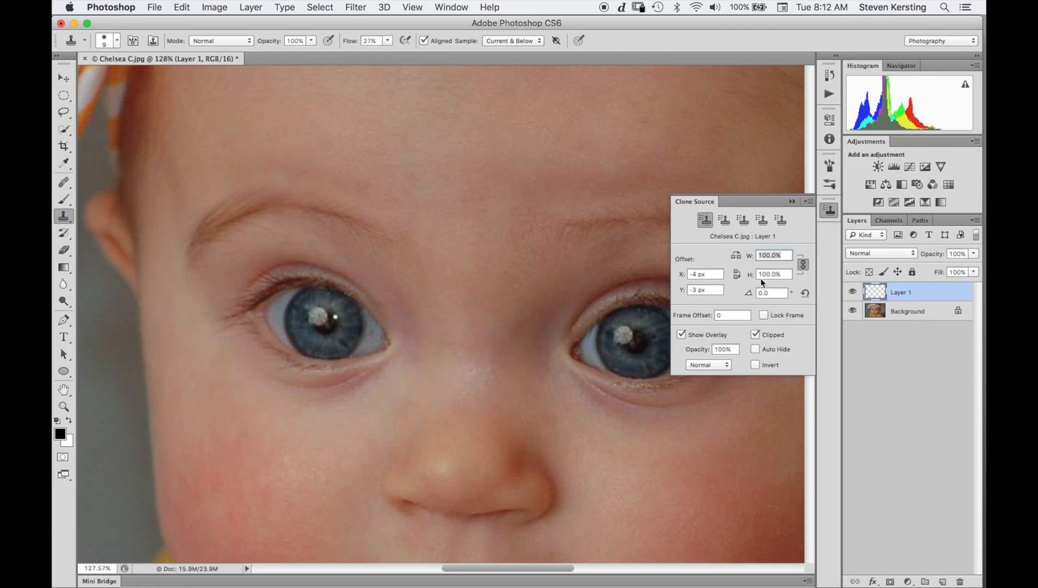
left_click(741, 277)
left_click(335, 330, "alt")
left_click_drag(334, 315, 336, 317)
left_click_drag(336, 319, 336, 324)
left_click(792, 202)
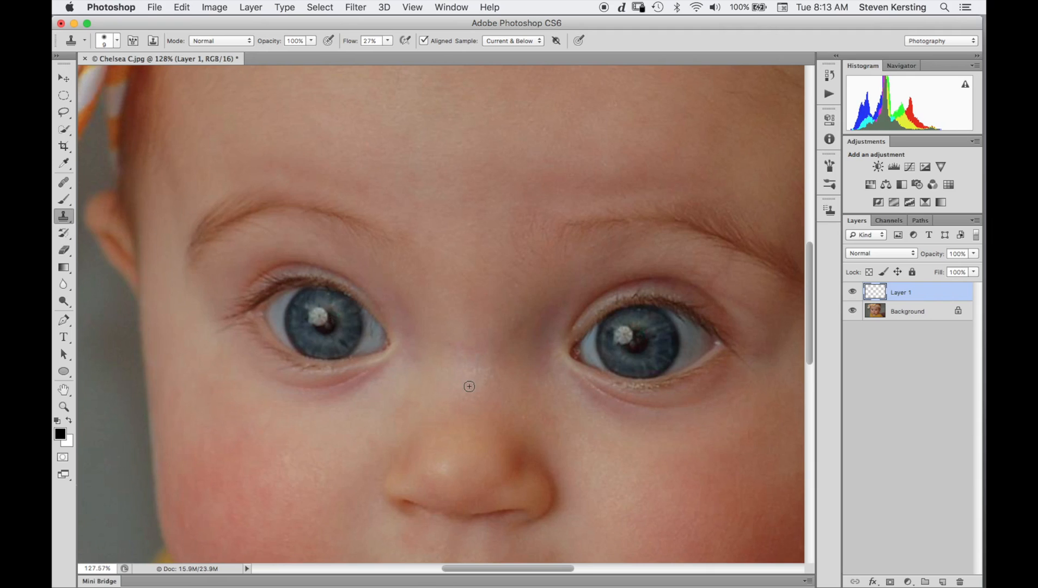
Add a new empty layer between the Background and Layer 1, and make the Background the active layer.
scroll(469, 386, "down", 5)
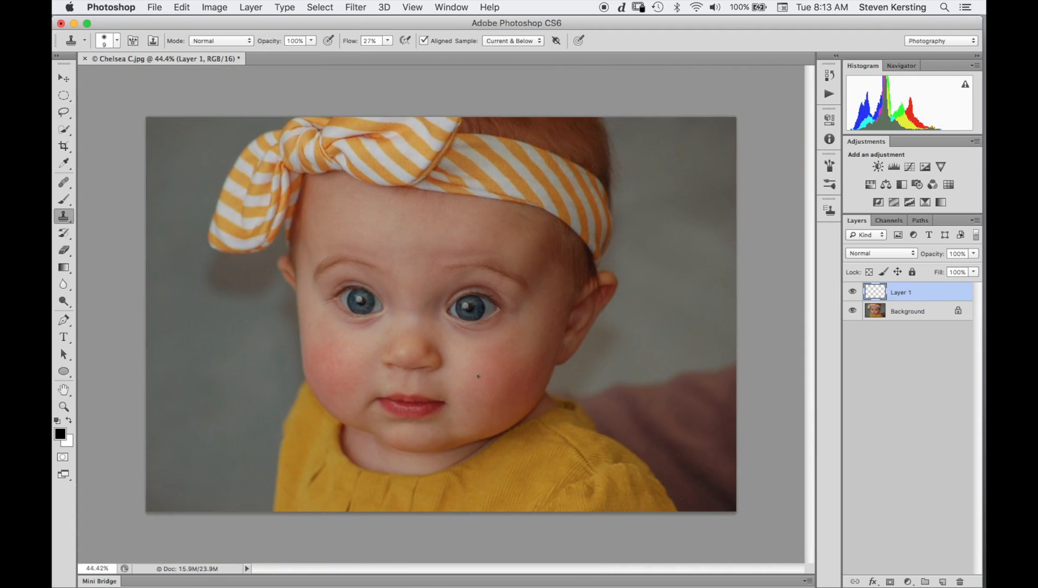
scroll(479, 376, "up", 1)
scroll(482, 373, "up", 1)
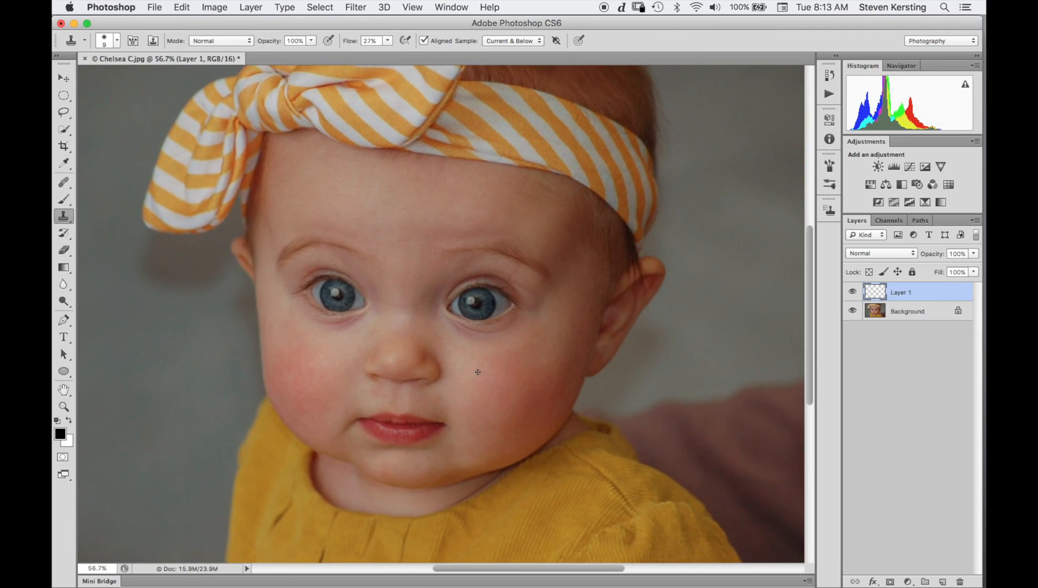
scroll(474, 370, "up", 1)
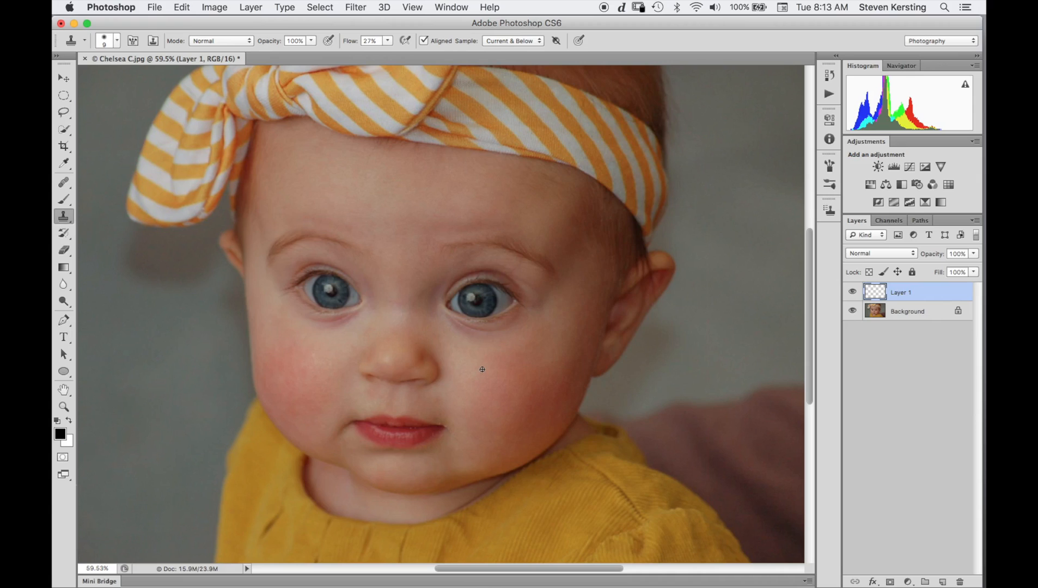
scroll(485, 370, "down", 2)
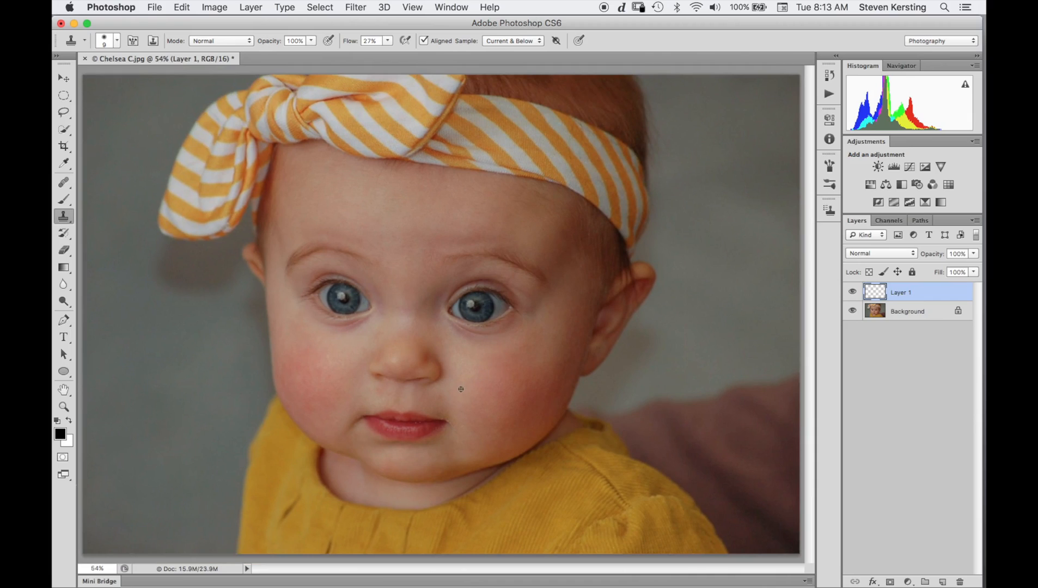
key("w")
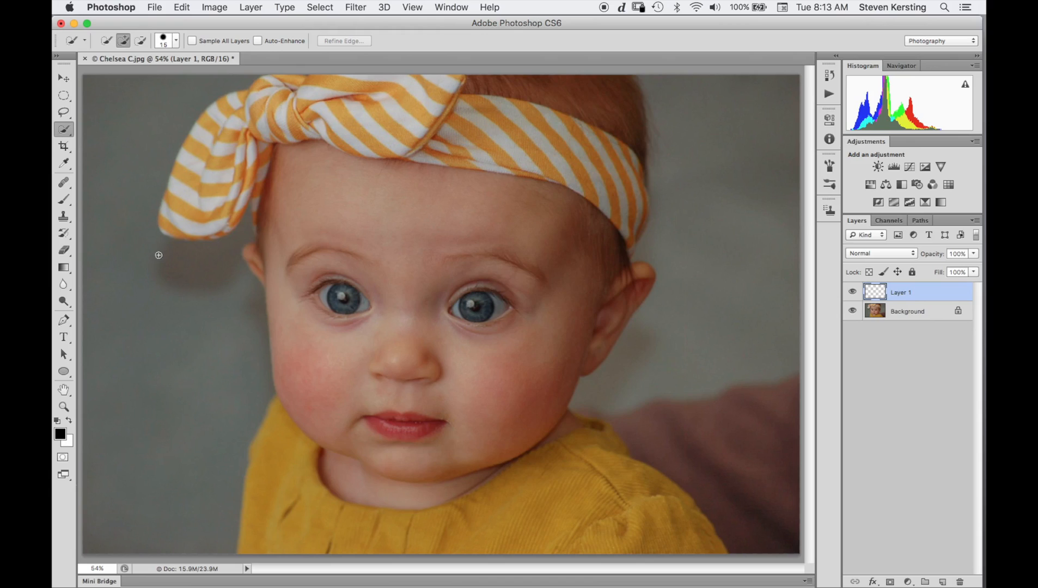
key("super+d")
left_click(867, 315)
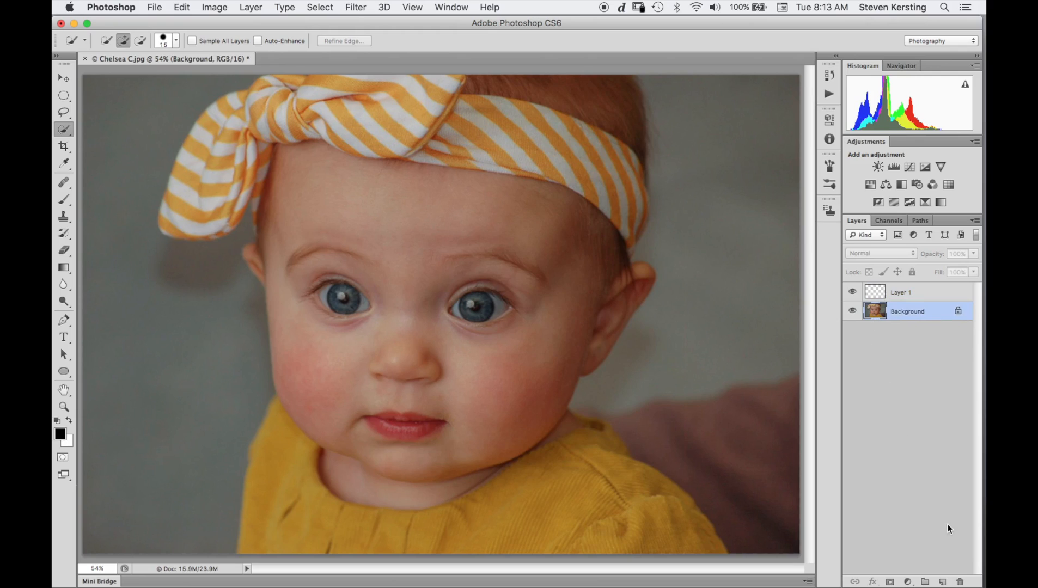
left_click(942, 582)
left_click(871, 329)
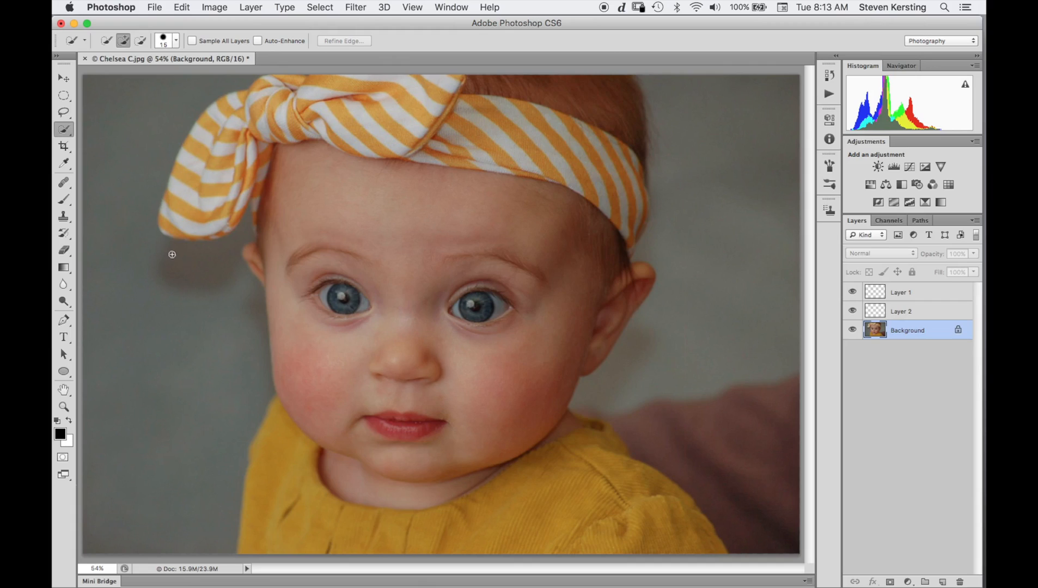
Quick-select the shadowed backdrop between the bow and cheek, excluding the small ear, and feather the selection by 1.7 px.
left_click_drag(243, 230, 265, 288)
mouse_move(267, 326)
left_mouse_down()
mouse_move(223, 342)
mouse_move(184, 325)
mouse_move(166, 298)
mouse_move(162, 276)
mouse_move(209, 235)
left_mouse_up()
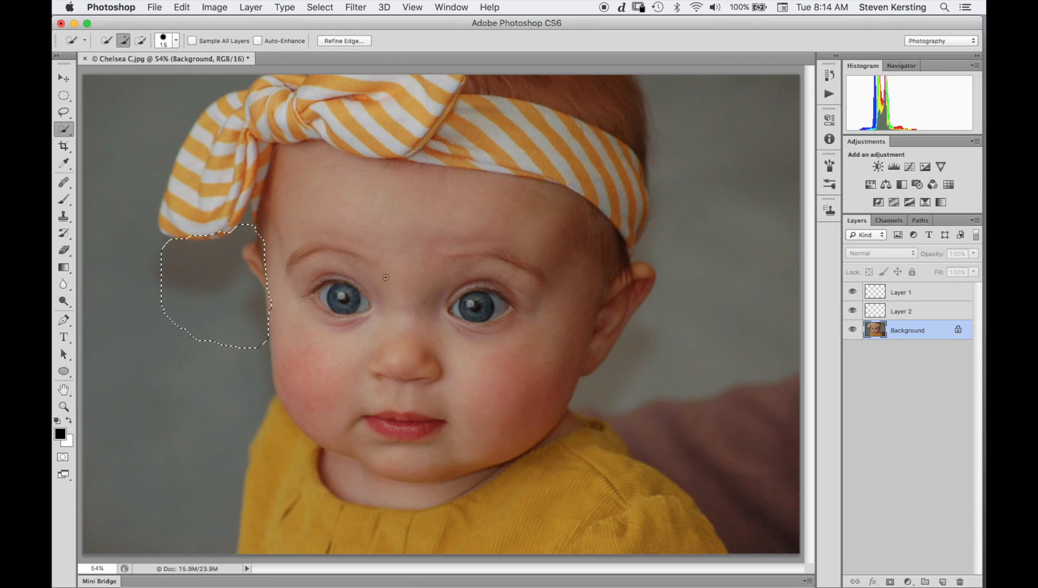
key("alt")
left_click(224, 235)
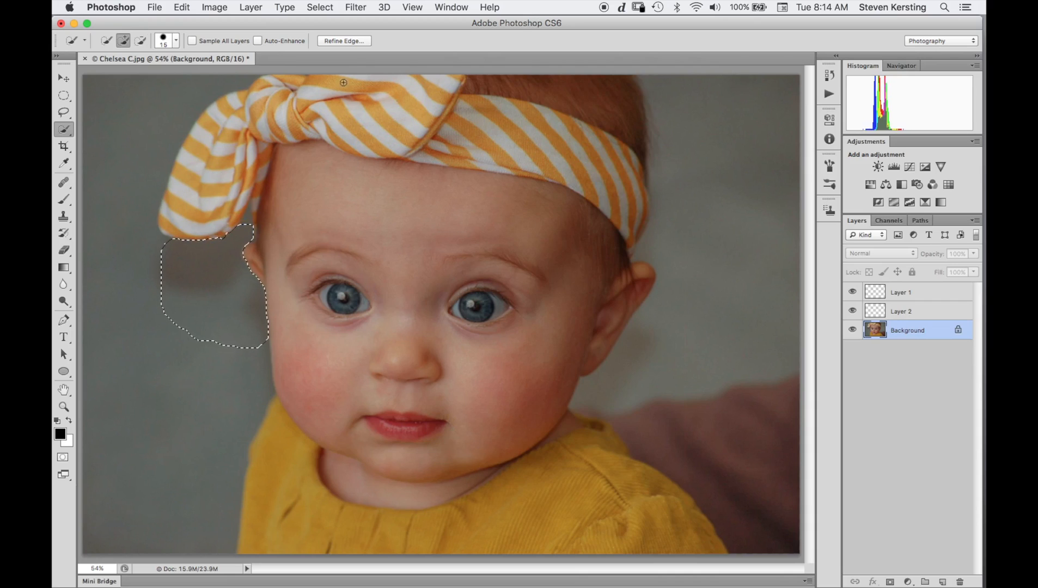
left_click(344, 40)
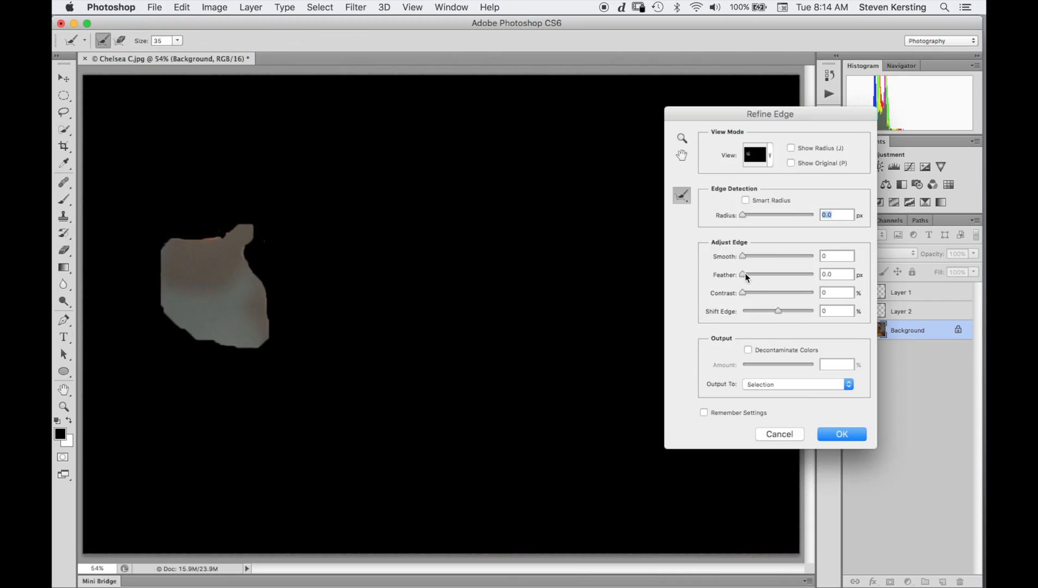
left_click(748, 274)
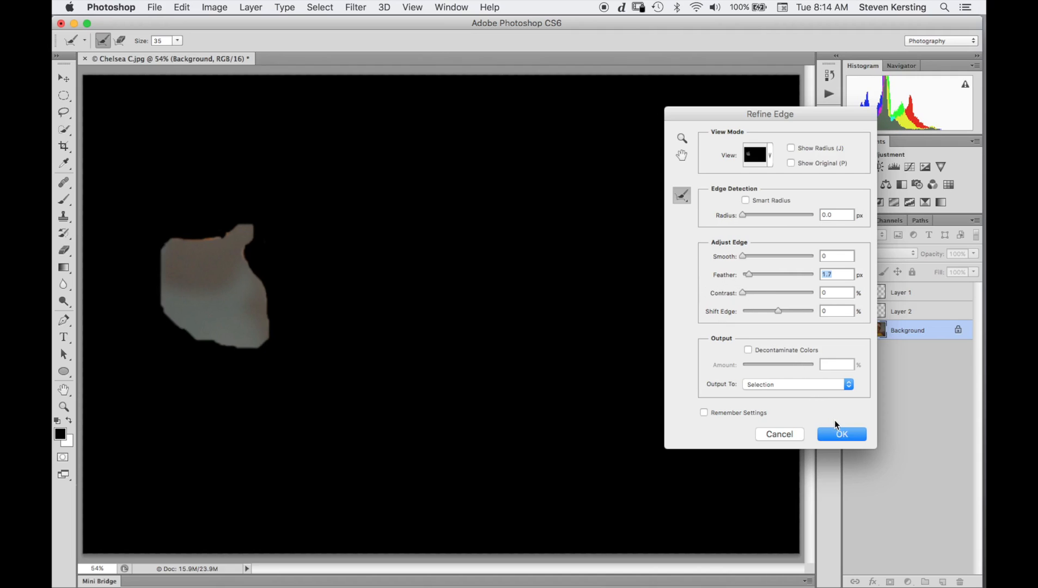
left_click(842, 434)
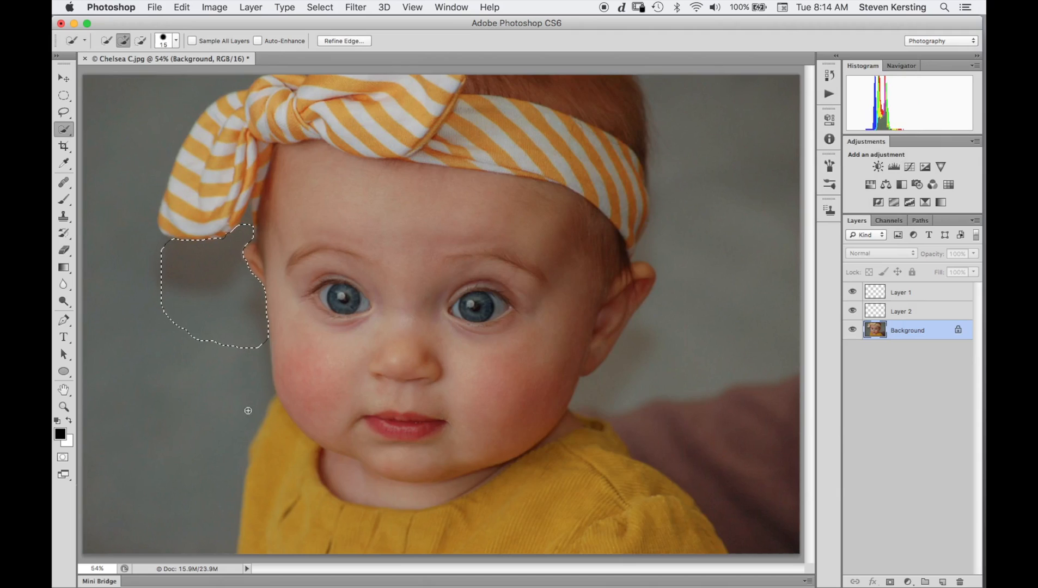
Clone clean gray backdrop over the shadow below the bow with a 138 px Clone Stamp, and deselect the area.
key("s")
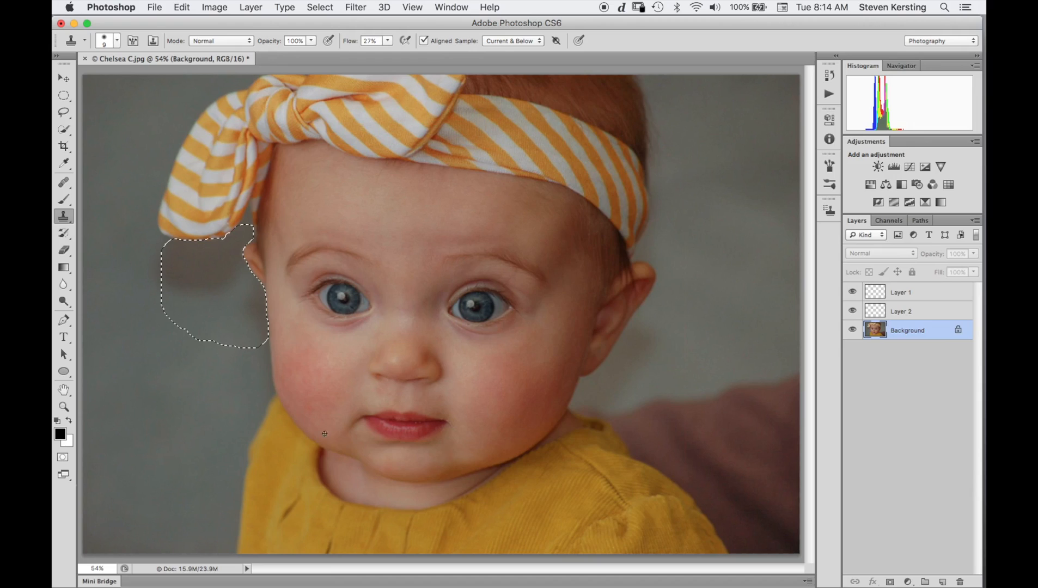
mouse_move(240, 390)
left_mouse_down()
mouse_move(276, 390)
mouse_move(266, 391)
left_mouse_up()
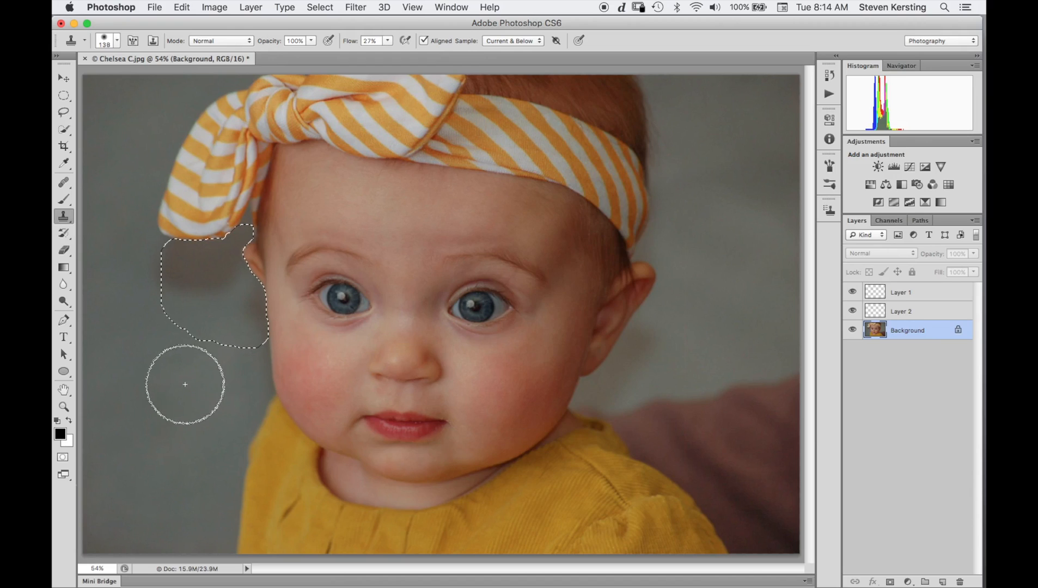
left_click(187, 380, "alt")
mouse_move(230, 347)
left_mouse_down()
mouse_move(259, 325)
mouse_move(255, 299)
mouse_move(267, 321)
mouse_move(263, 335)
mouse_move(244, 275)
mouse_move(248, 317)
mouse_move(245, 297)
mouse_move(168, 282)
mouse_move(199, 260)
mouse_move(194, 295)
mouse_move(216, 281)
mouse_move(164, 298)
mouse_move(196, 259)
mouse_move(158, 263)
mouse_move(176, 254)
mouse_move(163, 276)
mouse_move(176, 239)
mouse_move(247, 226)
mouse_move(232, 254)
mouse_move(239, 237)
mouse_move(207, 257)
mouse_move(216, 269)
mouse_move(246, 248)
mouse_move(248, 235)
mouse_move(243, 247)
mouse_move(222, 241)
mouse_move(249, 224)
mouse_move(186, 254)
mouse_move(220, 240)
mouse_move(218, 263)
mouse_move(236, 264)
mouse_move(232, 281)
mouse_move(255, 318)
mouse_move(192, 256)
mouse_move(203, 246)
mouse_move(224, 302)
mouse_move(202, 252)
mouse_move(193, 255)
mouse_move(221, 310)
left_mouse_up()
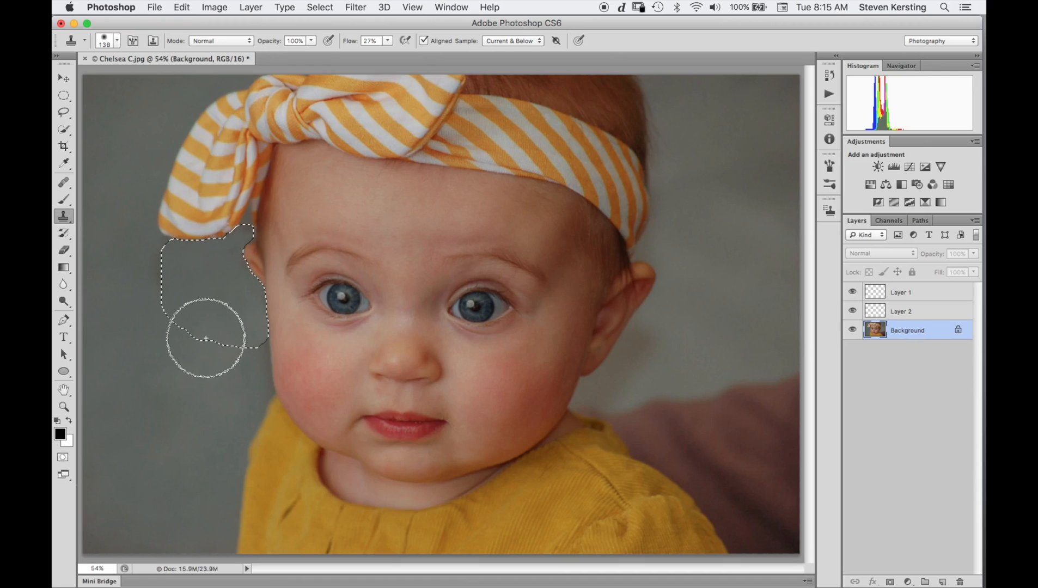
key("super+d")
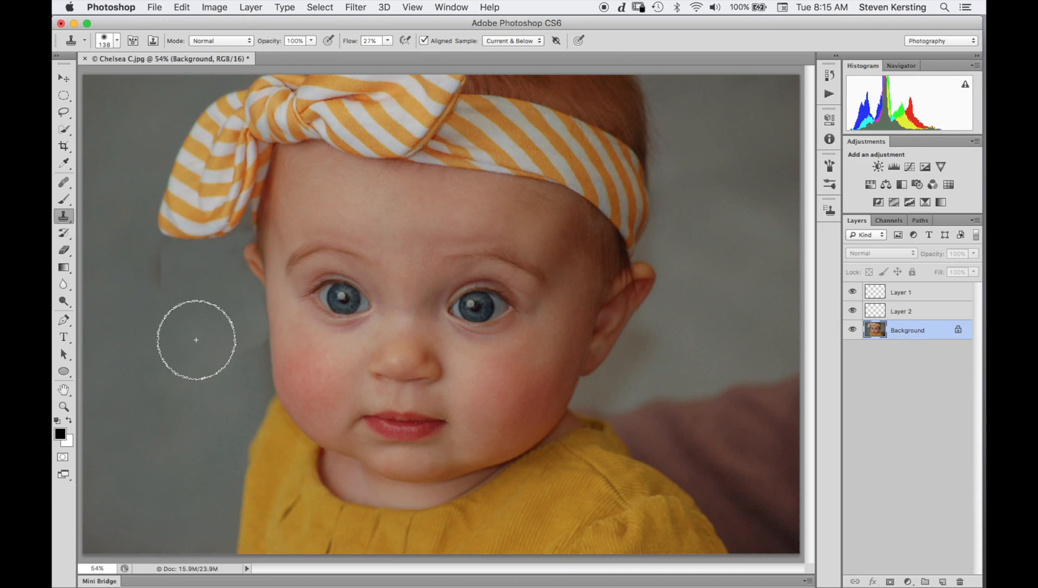
Reduce the Clone Stamp to 38 px and blend the hard edge left in the backdrop just below the bow's tip.
left_click_drag(206, 337, 186, 342)
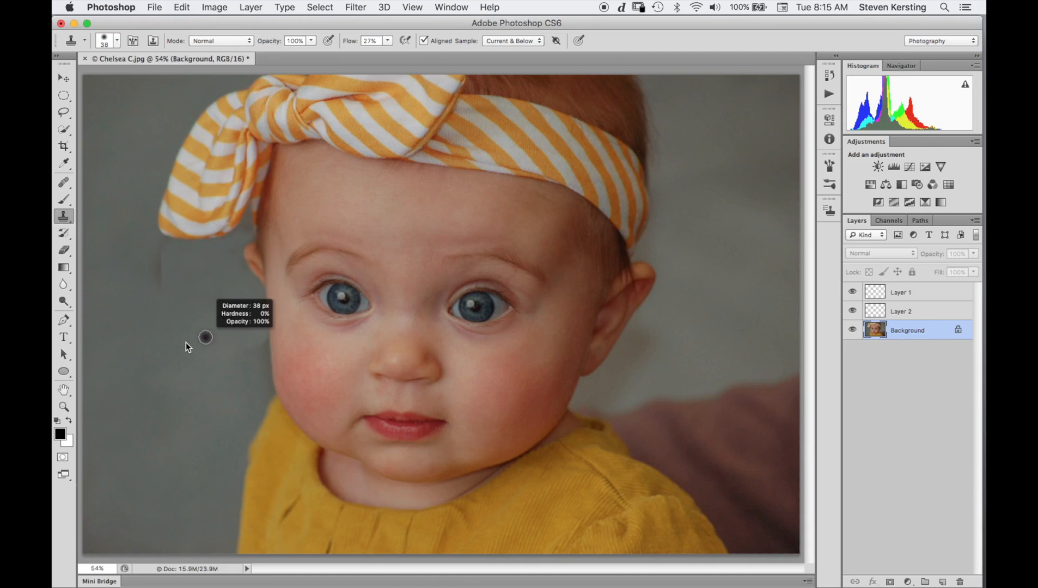
mouse_move(175, 283)
left_mouse_down()
mouse_move(153, 282)
mouse_move(166, 265)
mouse_move(155, 261)
mouse_move(161, 282)
mouse_move(166, 243)
mouse_move(158, 270)
left_mouse_up()
left_click(173, 273, "alt")
left_click(166, 267, "alt")
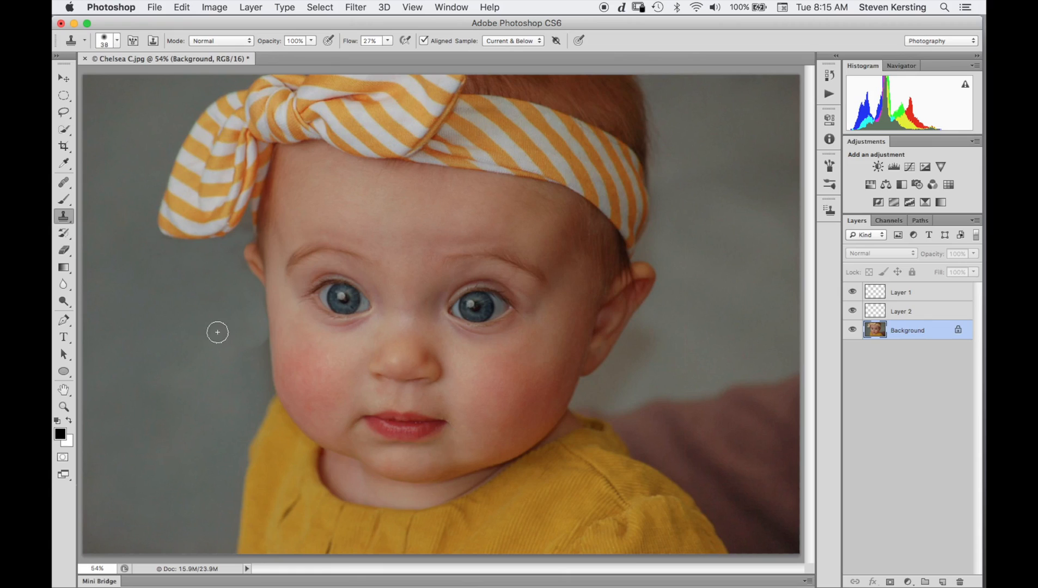
Enlarge the Clone Stamp to 79 px and smooth the backdrop along the cheek and small ear up to the bow.
mouse_move(206, 328)
left_mouse_down("ctrl+alt")
mouse_move(243, 345)
mouse_move(252, 338)
mouse_move(255, 353)
mouse_move(263, 336)
mouse_move(268, 386)
mouse_move(264, 398)
mouse_move(255, 330)
mouse_move(264, 390)
mouse_move(254, 405)
mouse_move(224, 268)
mouse_move(238, 280)
mouse_move(238, 271)
mouse_move(231, 283)
mouse_move(257, 372)
mouse_move(239, 316)
mouse_move(206, 271)
mouse_move(189, 285)
left_mouse_up("ctrl+alt")
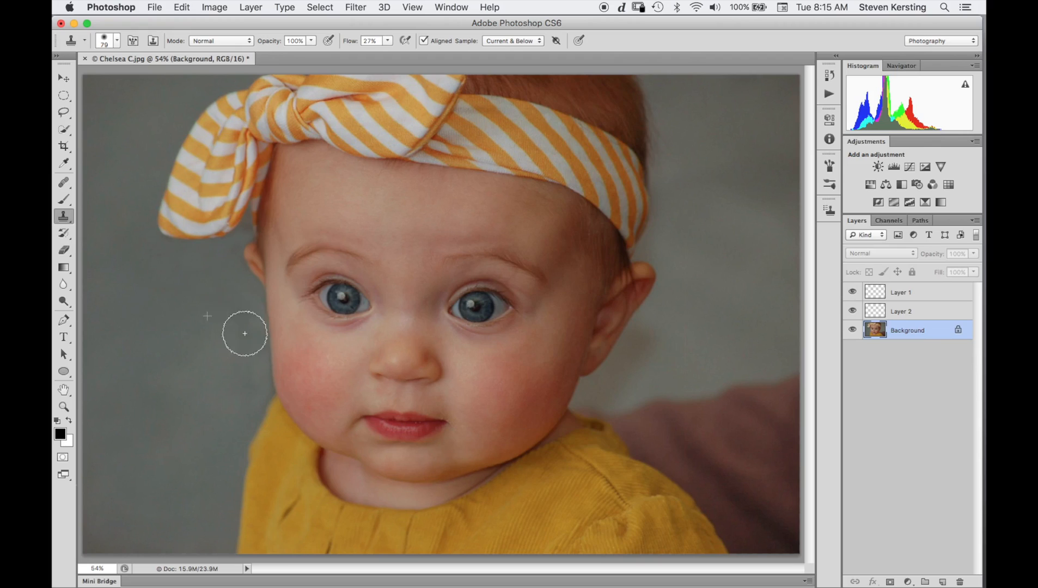
left_click(204, 339, "alt")
mouse_move(240, 326)
left_mouse_down()
mouse_move(254, 322)
mouse_move(252, 354)
left_mouse_up()
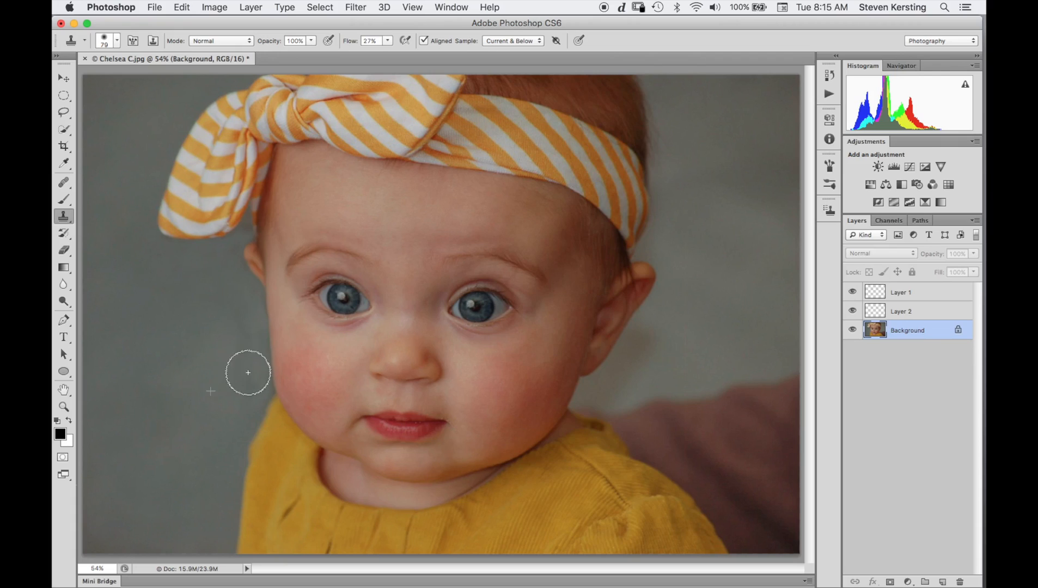
mouse_move(223, 281)
left_mouse_down()
mouse_move(229, 250)
mouse_move(234, 280)
mouse_move(240, 255)
left_mouse_up()
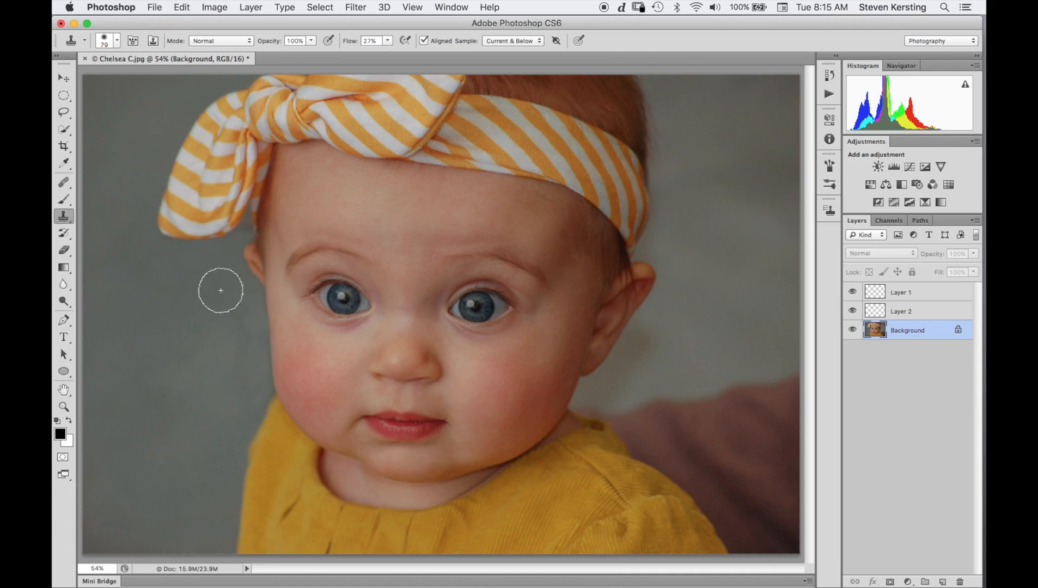
left_click_drag(231, 294, 224, 294)
key("super+z")
left_click_drag(227, 243, 246, 232)
Quick-select the backdrop and mauve area beside the large ear, excluding the yellow dress, and feather the selection by 2.0 px.
key("w")
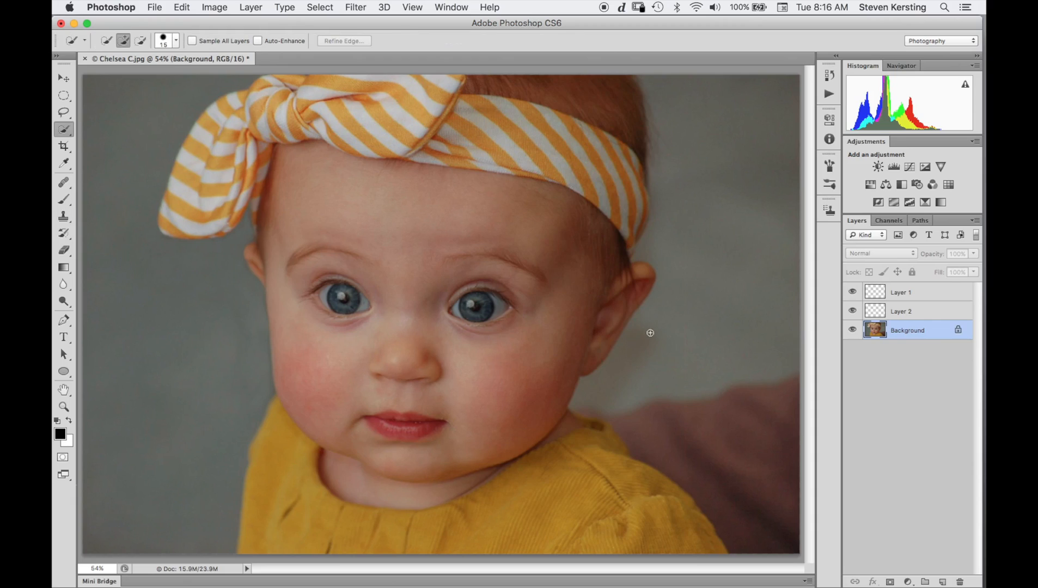
mouse_move(658, 306)
left_mouse_down()
mouse_move(609, 374)
mouse_move(612, 406)
mouse_move(743, 501)
left_mouse_up()
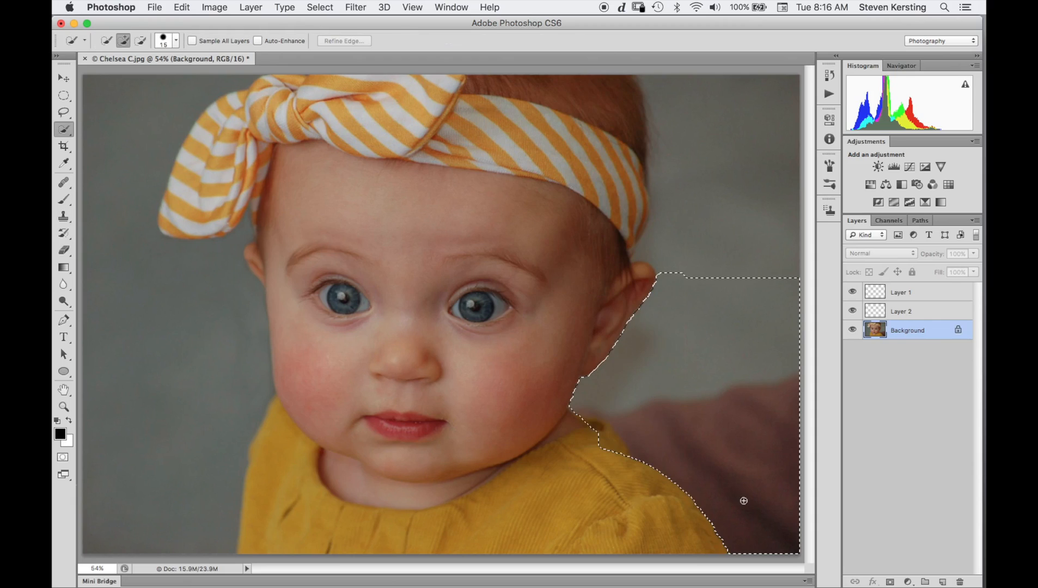
key("alt")
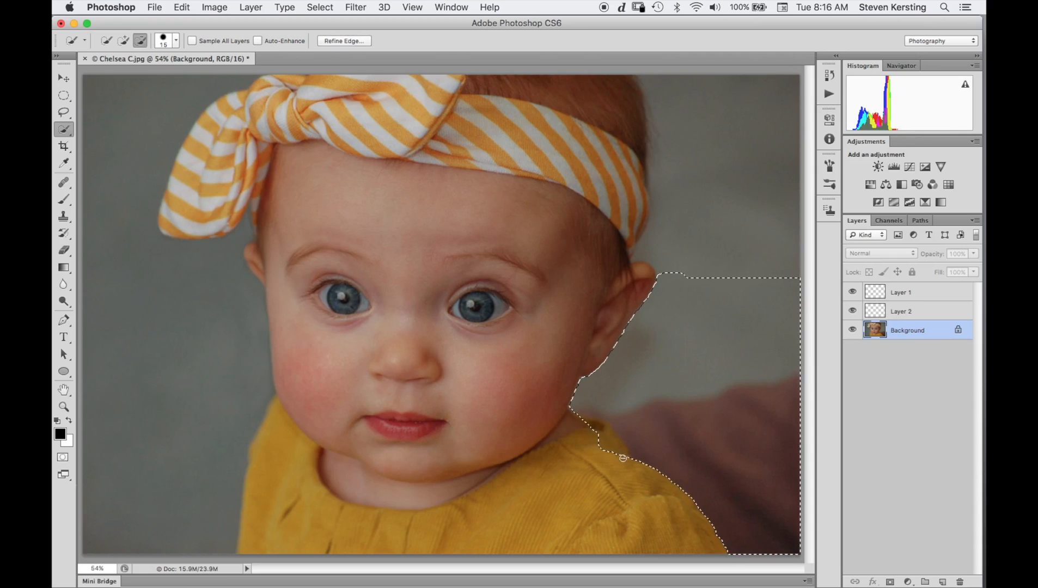
left_click_drag(603, 430, 576, 425)
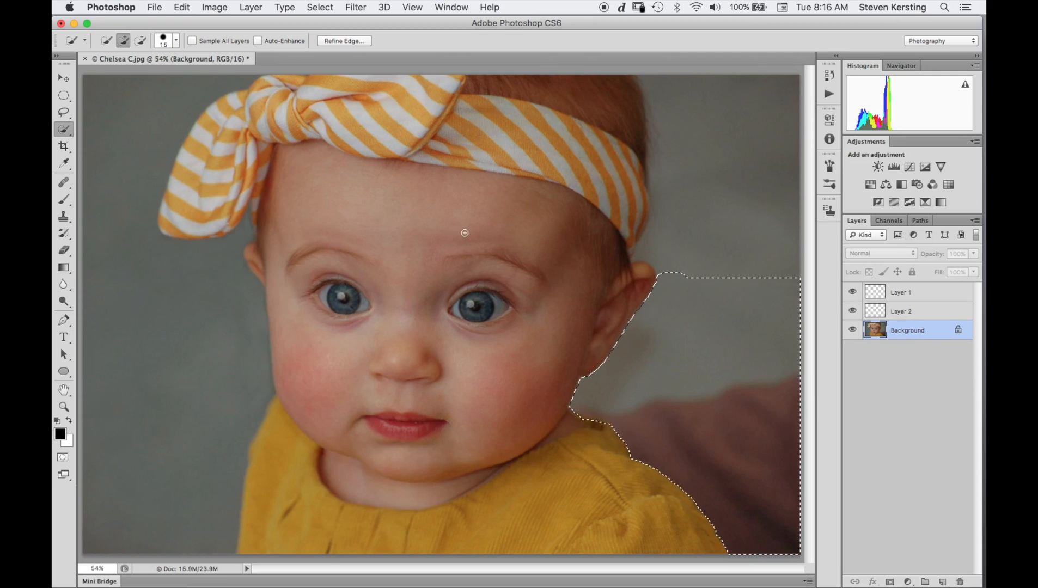
left_click(342, 40)
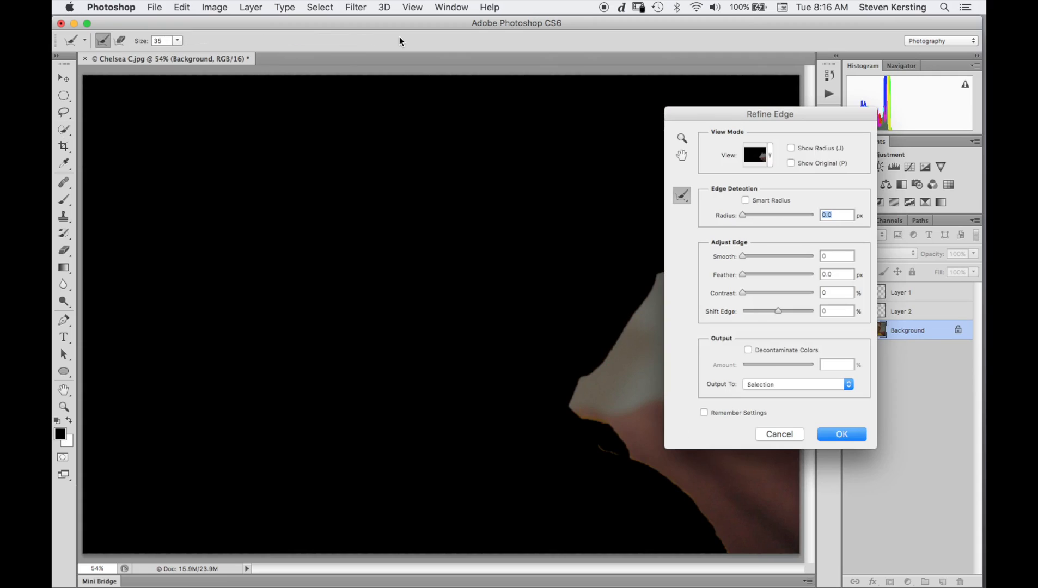
left_click(748, 275)
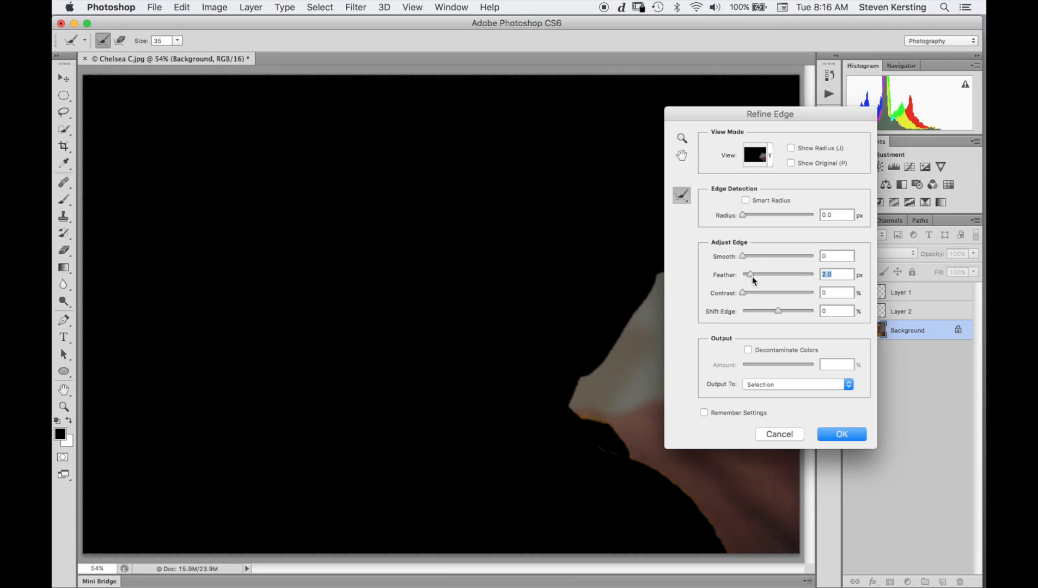
left_click(842, 435)
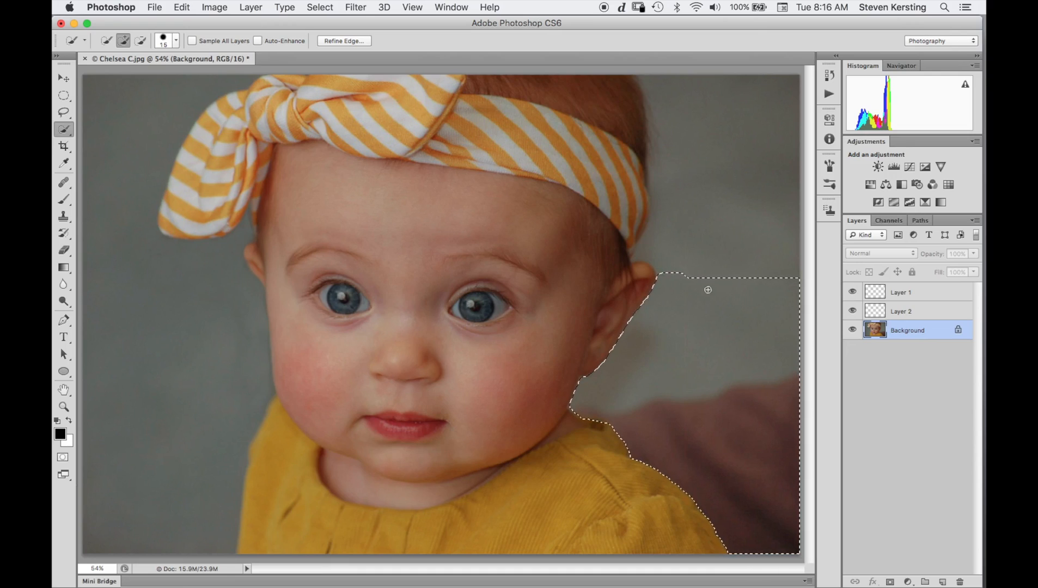
Use the Clone Stamp at 149 px to cover the shadow beside the large ear with clean gray backdrop.
key("s")
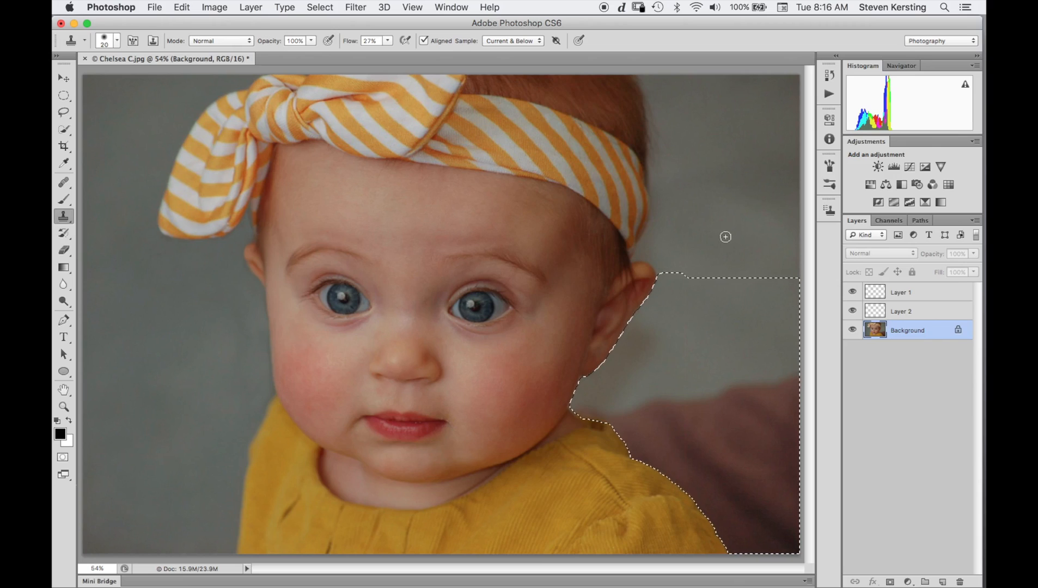
left_click_drag(707, 235, 735, 231)
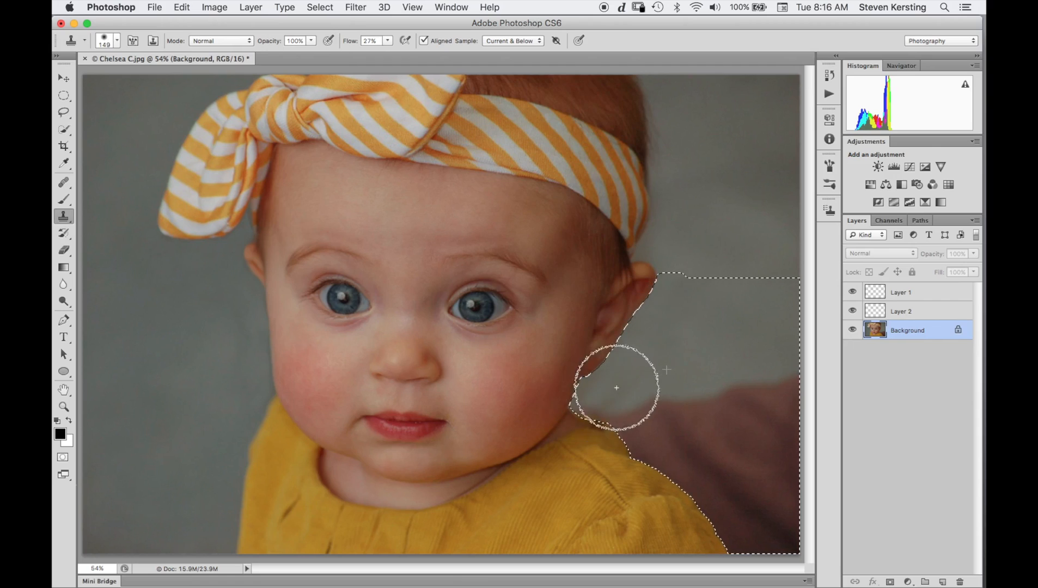
left_click_drag(582, 388, 617, 380)
left_click(723, 311, "alt")
mouse_move(705, 322)
left_mouse_down()
mouse_move(649, 354)
mouse_move(600, 408)
mouse_move(635, 390)
mouse_move(587, 410)
mouse_move(683, 324)
left_mouse_up()
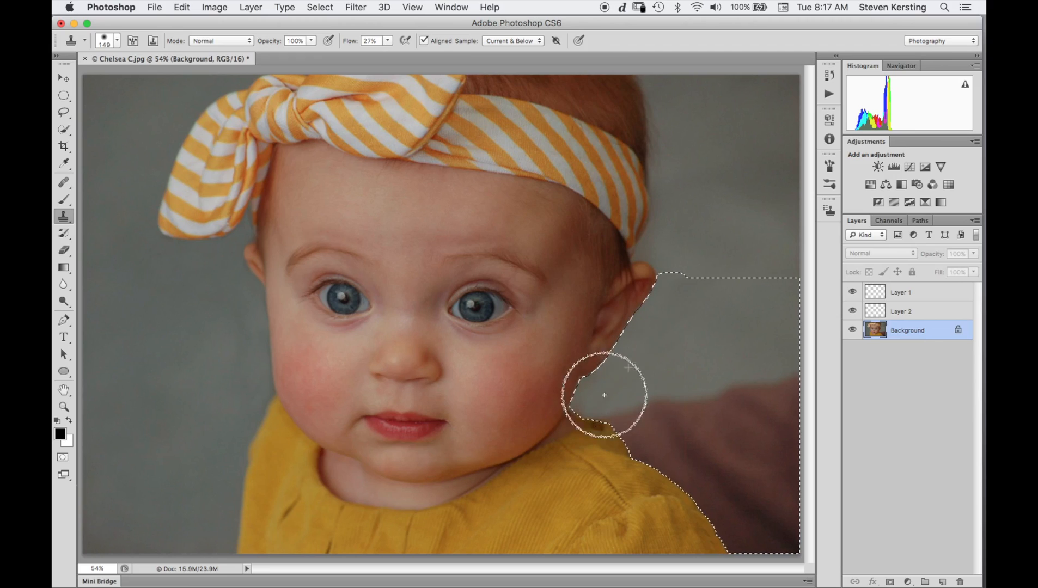
Clone gray backdrop over the upper edge of the mauve area, from below the large ear to the image edge.
mouse_move(579, 409)
left_mouse_down()
mouse_move(662, 375)
mouse_move(668, 388)
mouse_move(659, 393)
mouse_move(739, 382)
left_mouse_up()
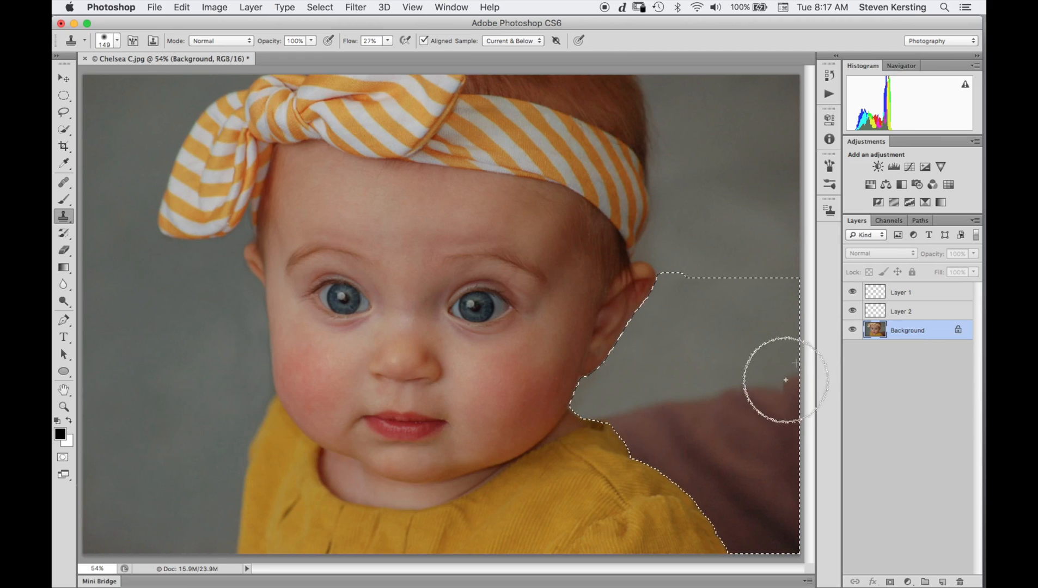
mouse_move(728, 347)
left_mouse_down()
mouse_move(729, 391)
mouse_move(768, 391)
mouse_move(792, 370)
mouse_move(776, 391)
mouse_move(800, 393)
mouse_move(710, 402)
mouse_move(728, 400)
mouse_move(734, 378)
mouse_move(610, 412)
left_mouse_up()
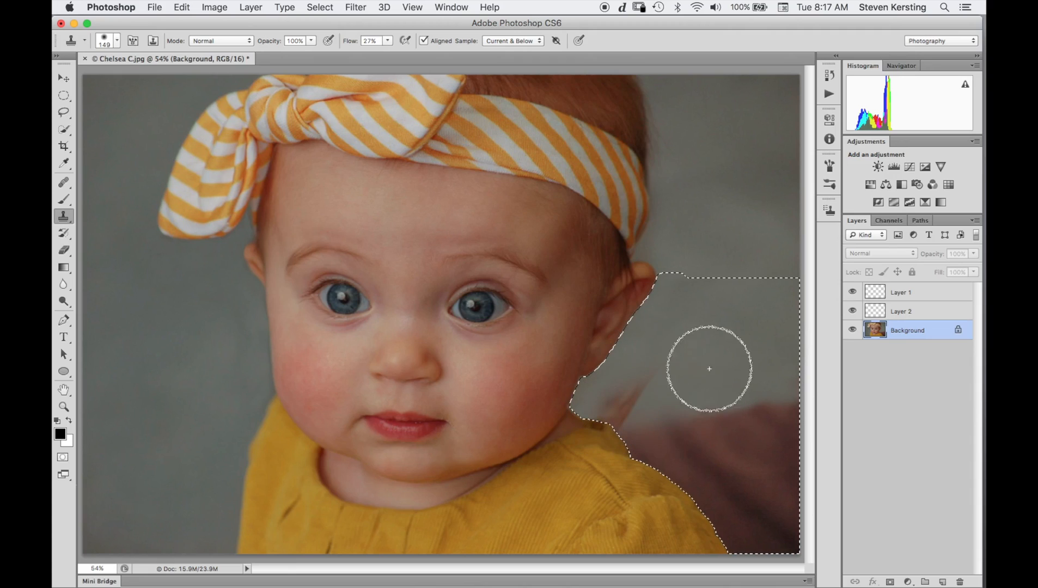
left_click(719, 330, "alt")
mouse_move(708, 329)
left_mouse_down()
mouse_move(672, 351)
mouse_move(681, 370)
mouse_move(627, 406)
mouse_move(699, 370)
mouse_move(637, 397)
mouse_move(649, 380)
mouse_move(610, 409)
mouse_move(615, 422)
mouse_move(602, 412)
mouse_move(695, 397)
left_mouse_up()
left_click(712, 361, "alt")
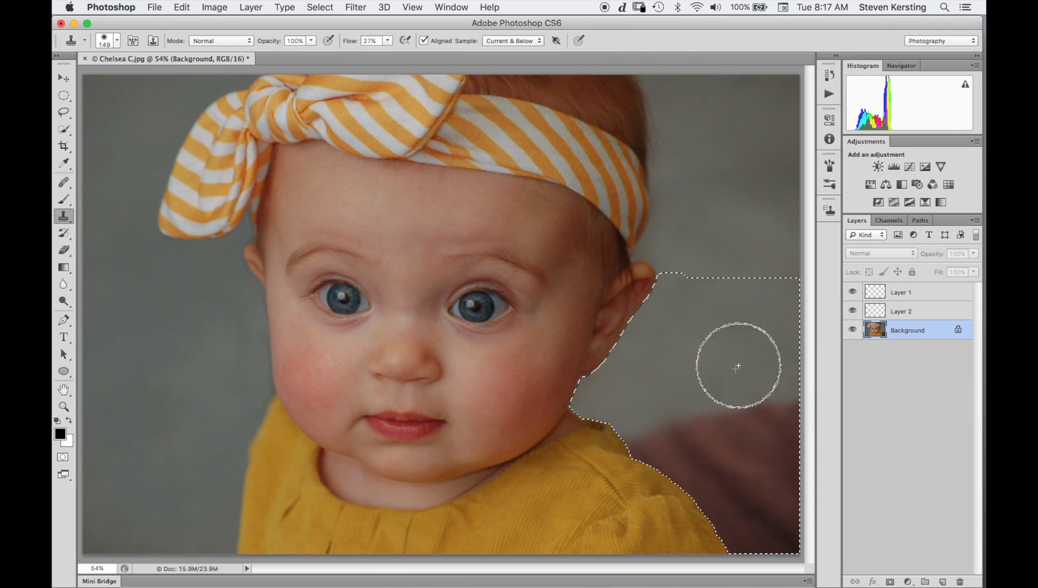
mouse_move(713, 399)
left_mouse_down()
mouse_move(706, 343)
mouse_move(722, 370)
mouse_move(755, 383)
mouse_move(763, 369)
mouse_move(718, 399)
mouse_move(788, 397)
mouse_move(767, 419)
mouse_move(784, 405)
mouse_move(637, 431)
mouse_move(653, 438)
mouse_move(632, 432)
mouse_move(668, 447)
mouse_move(731, 427)
mouse_move(794, 429)
mouse_move(699, 460)
mouse_move(681, 443)
mouse_move(697, 427)
mouse_move(658, 453)
mouse_move(685, 443)
mouse_move(655, 458)
left_mouse_up()
Resample the gray backdrop and clone it over the middle of the mauve area above the dress shoulder.
left_click(709, 349, "alt")
left_click(700, 355, "alt")
left_click(720, 392, "alt")
key("x")
left_click(665, 427, "alt")
mouse_move(740, 421)
left_mouse_down()
mouse_move(757, 445)
mouse_move(789, 441)
left_mouse_up()
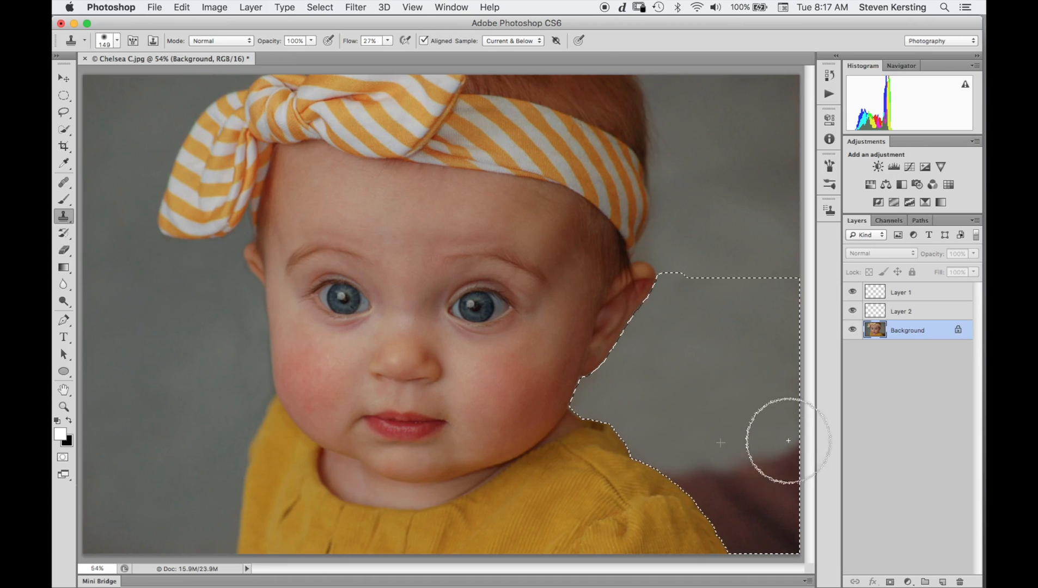
Clone gray backdrop down along the dress shoulder and into the remaining dark mauve corner.
key("x")
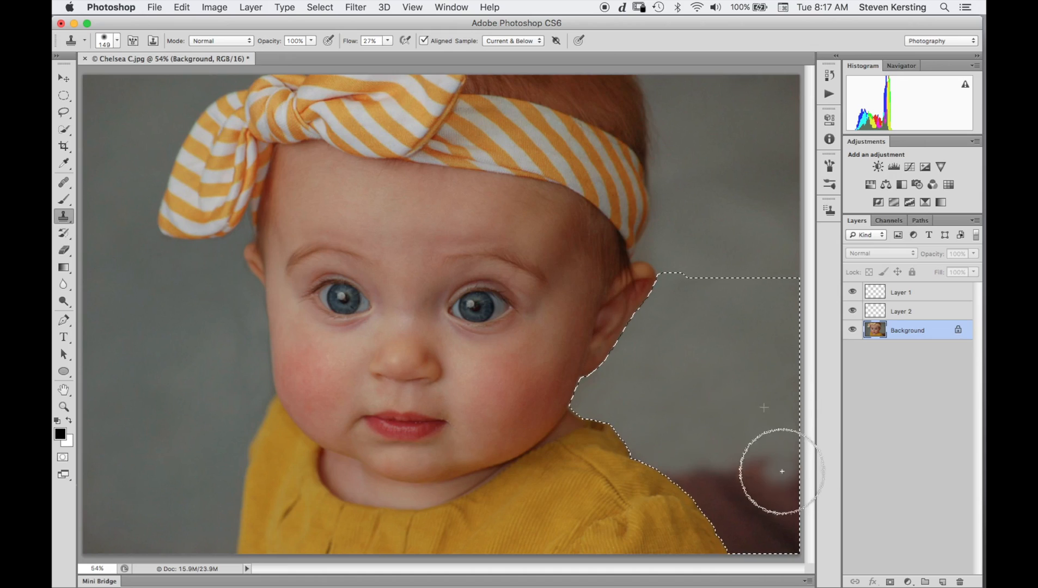
mouse_move(725, 468)
left_mouse_down()
mouse_move(678, 467)
mouse_move(695, 459)
mouse_move(696, 430)
mouse_move(705, 493)
left_mouse_up()
left_click(686, 427, "alt")
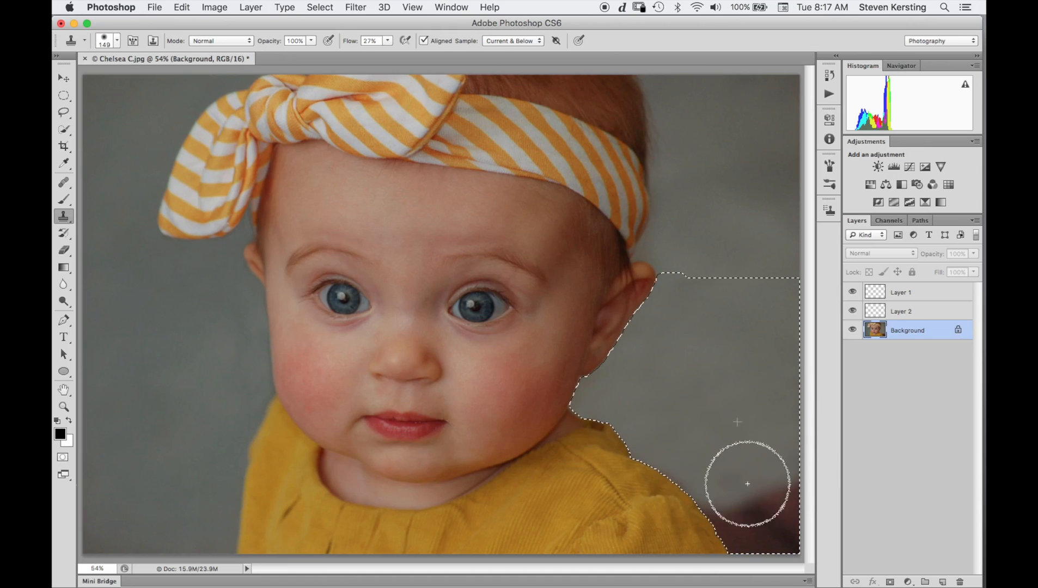
left_click_drag(784, 488, 802, 484)
left_click(718, 424, "alt")
mouse_move(703, 475)
left_mouse_down()
mouse_move(733, 511)
mouse_move(711, 507)
mouse_move(779, 504)
mouse_move(794, 507)
mouse_move(788, 518)
mouse_move(798, 475)
mouse_move(790, 517)
mouse_move(799, 538)
mouse_move(789, 551)
mouse_move(794, 519)
mouse_move(774, 530)
mouse_move(759, 523)
mouse_move(748, 539)
mouse_move(784, 530)
mouse_move(799, 544)
mouse_move(751, 504)
mouse_move(736, 519)
mouse_move(727, 506)
mouse_move(724, 541)
mouse_move(752, 545)
mouse_move(754, 555)
mouse_move(785, 544)
mouse_move(732, 480)
mouse_move(750, 512)
mouse_move(794, 530)
left_mouse_up()
Even out the cloned backdrop in the lower corner with fresh gray samples, and deselect the area.
key("x")
left_click(729, 433, "alt")
left_click(761, 418, "alt")
left_click(748, 443, "alt")
key("x")
mouse_move(751, 461)
left_mouse_down()
mouse_move(691, 433)
mouse_move(725, 440)
mouse_move(779, 392)
mouse_move(798, 483)
mouse_move(787, 502)
left_mouse_up()
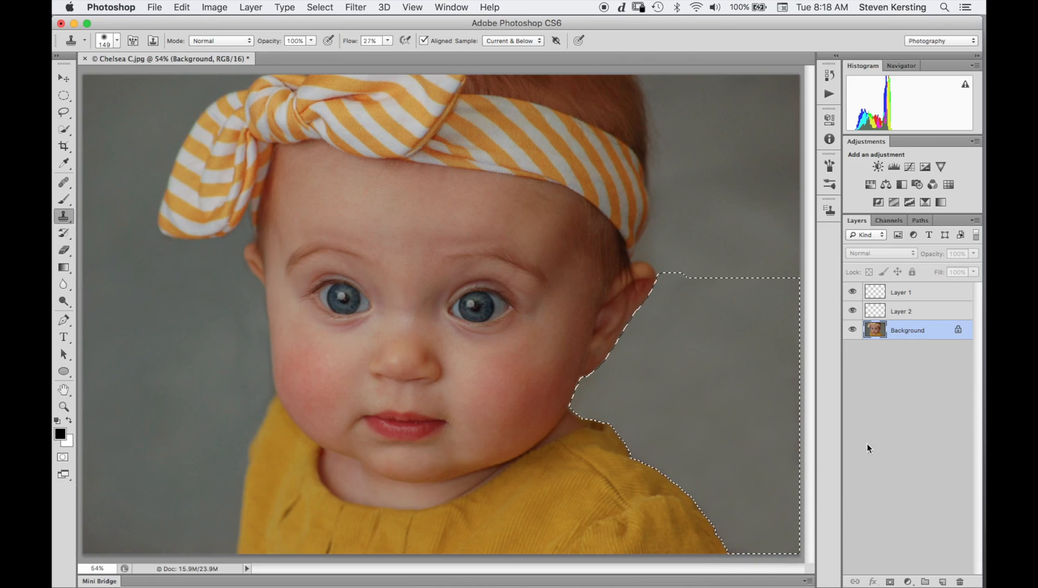
key("cmd+d")
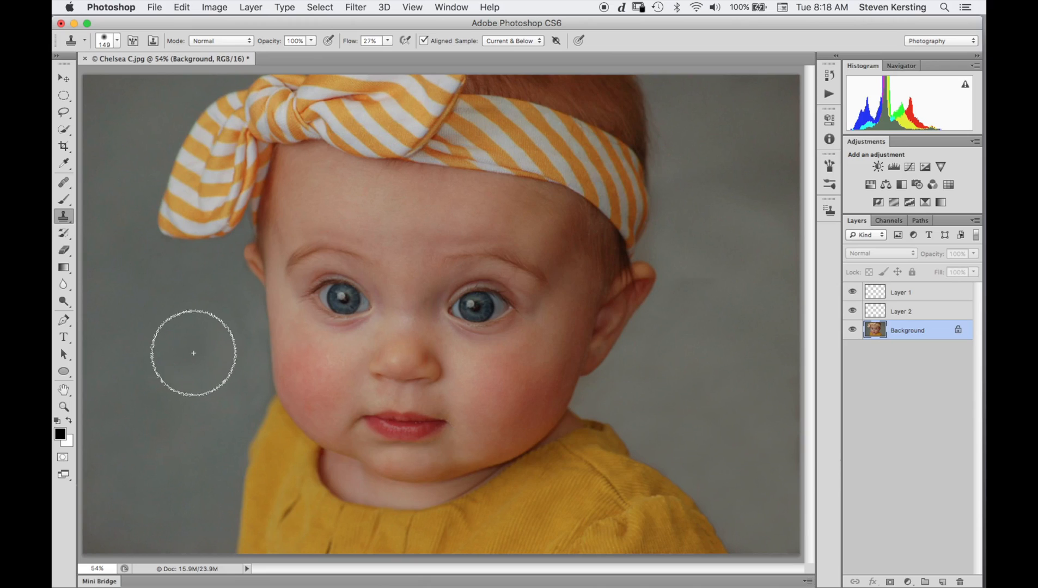
Clone backdrop beside the cheek above the dress, and undo the last stroke made by the opposite shoulder.
left_click(190, 355, "alt")
mouse_move(245, 391)
left_mouse_down()
mouse_move(241, 331)
mouse_move(220, 371)
mouse_move(233, 382)
mouse_move(249, 361)
mouse_move(226, 315)
mouse_move(238, 406)
mouse_move(253, 355)
mouse_move(218, 323)
mouse_move(176, 338)
mouse_move(178, 429)
mouse_move(214, 389)
left_mouse_up()
mouse_move(624, 518)
left_mouse_down()
mouse_move(652, 504)
mouse_move(756, 508)
left_mouse_up()
key("super+z")
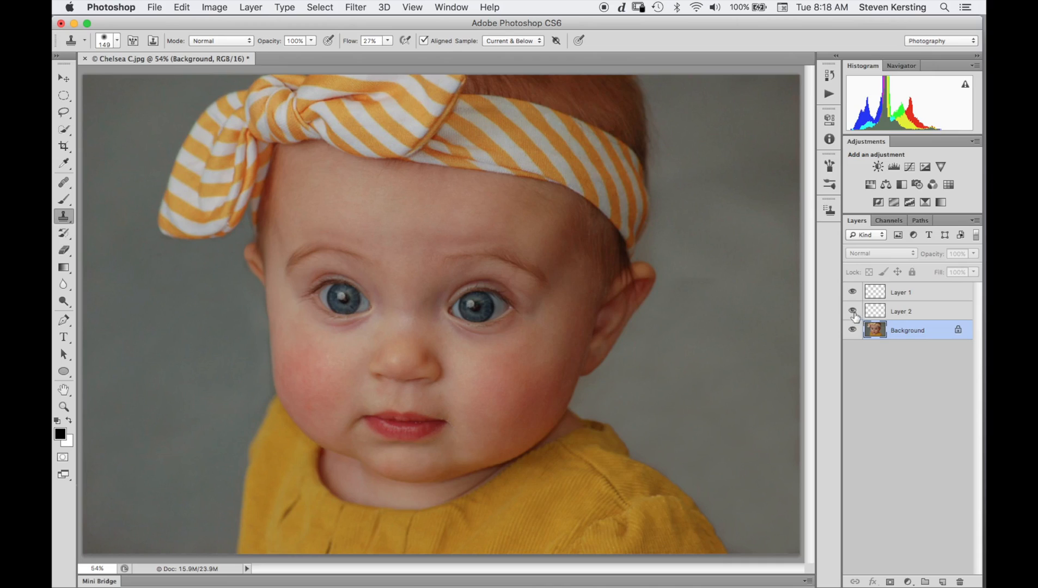
Delete the transparent Layer 2 and duplicate the Background layer.
left_click(906, 311)
key("BackSpace")
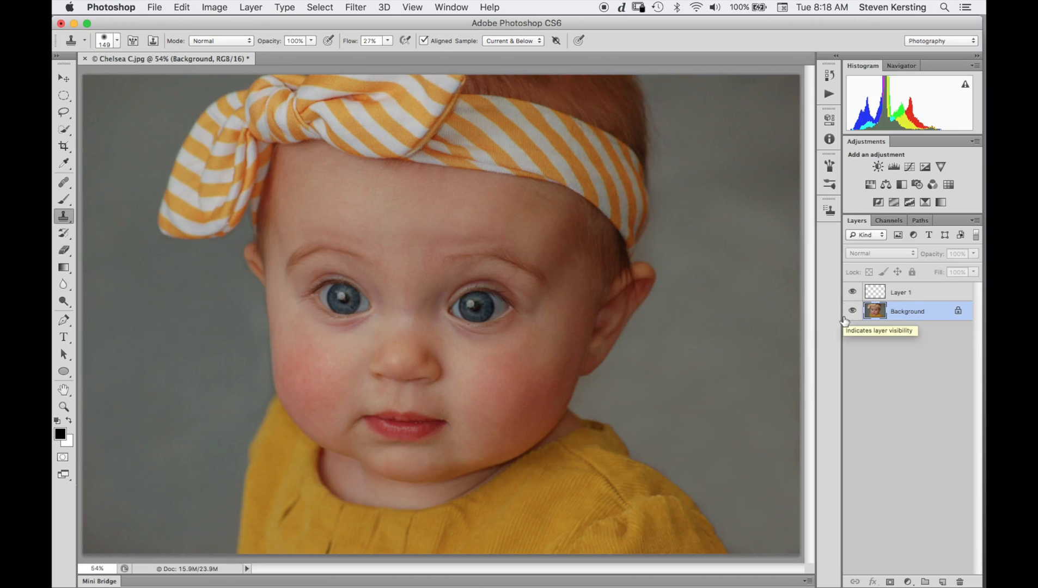
key("super+j")
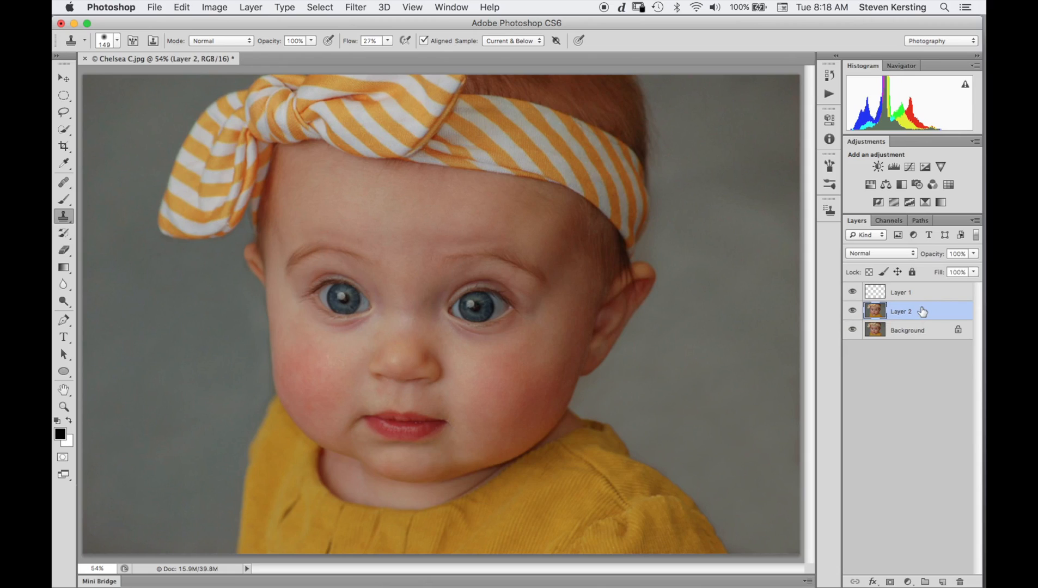
key("super+j")
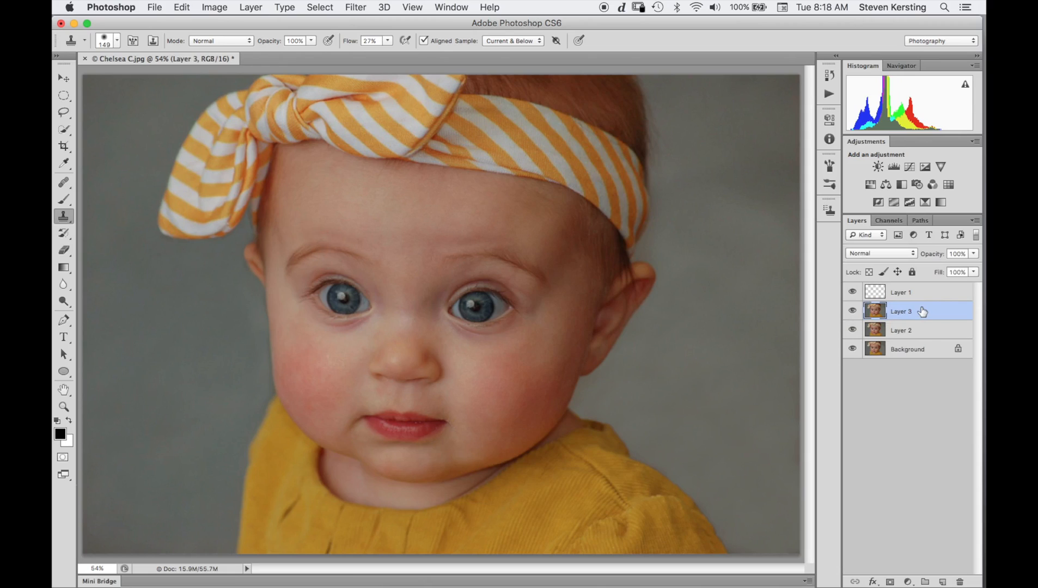
left_click_drag(929, 316, 919, 287)
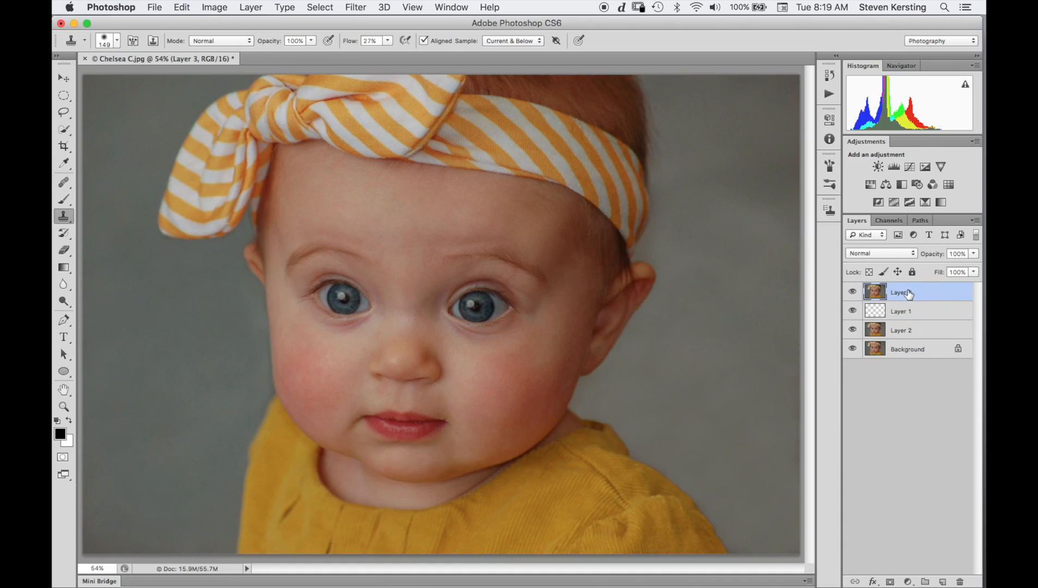
key("BackSpace")
Move the duplicated photo layer, Layer 2, above Layer 1 and toggle layer visibility to compare.
left_click_drag(906, 313, 899, 287)
left_click(853, 292)
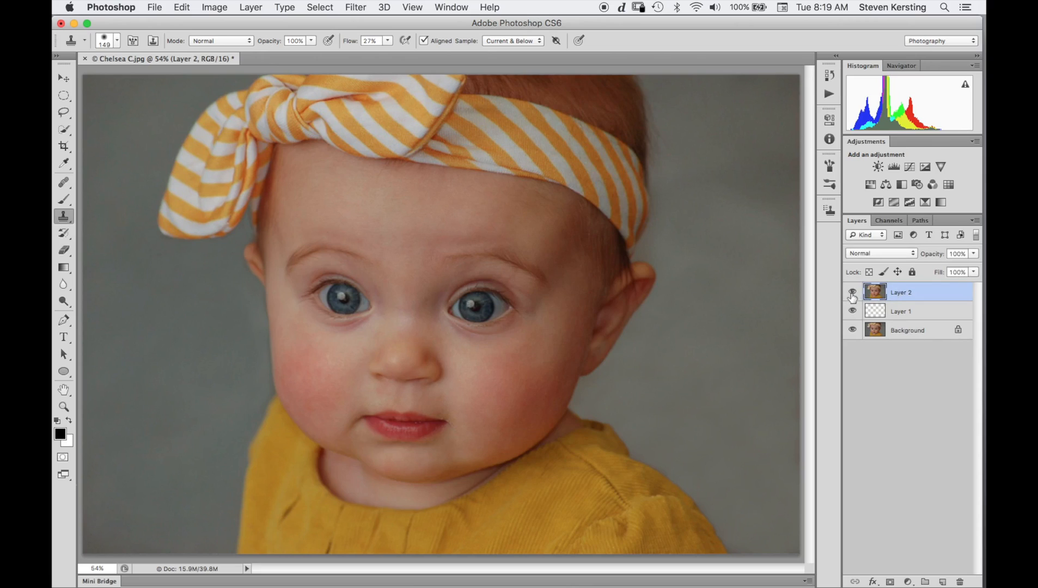
left_click(852, 293, "alt")
left_click(853, 293, "alt")
left_click(853, 293, "alt")
left_click(852, 293, "alt")
left_click(853, 294, "alt")
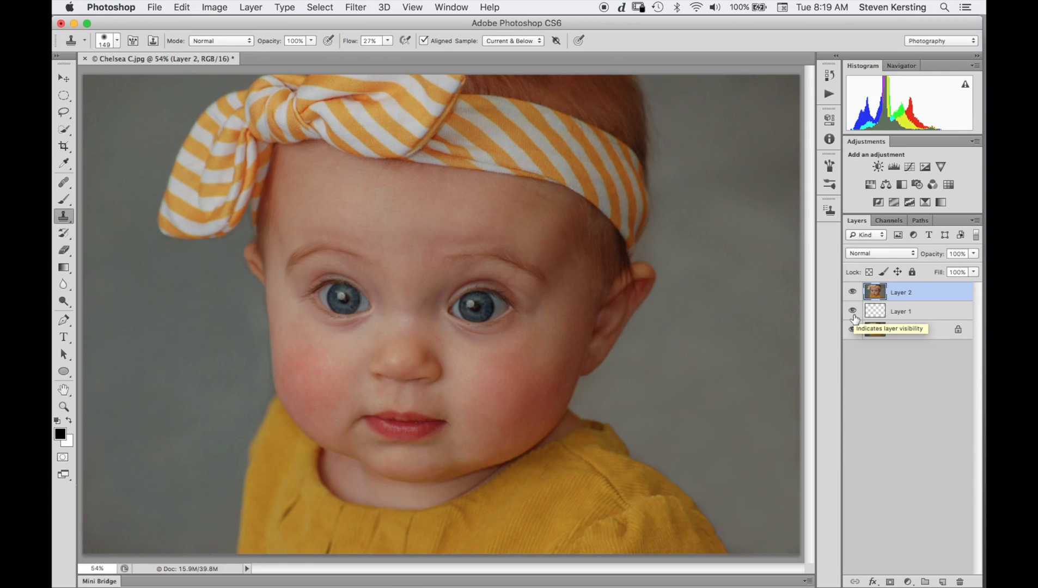
Duplicate Layer 2 and hide the copy, leaving the original Layer 2 active.
key("super+j")
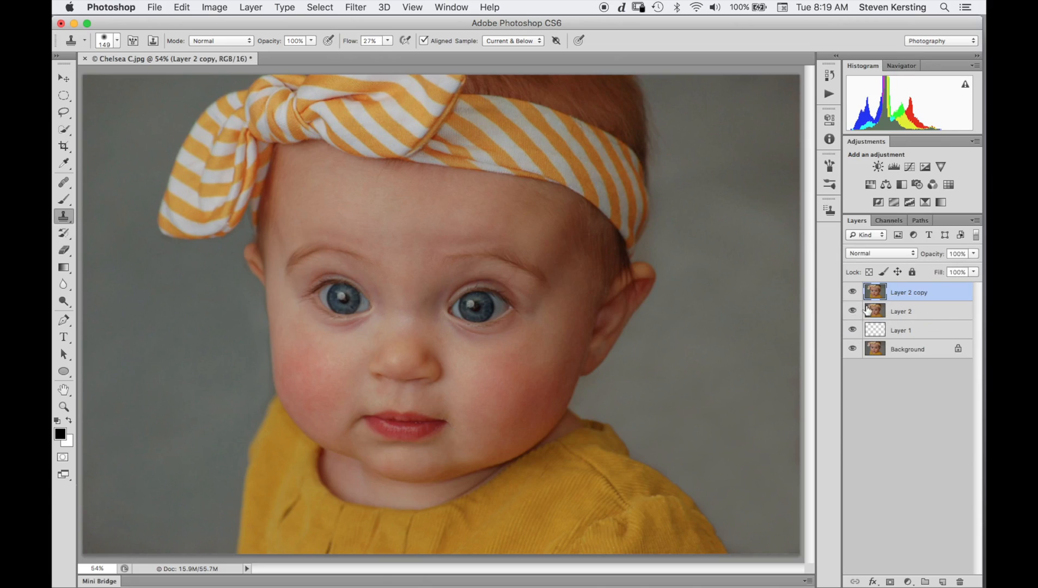
left_click(852, 294)
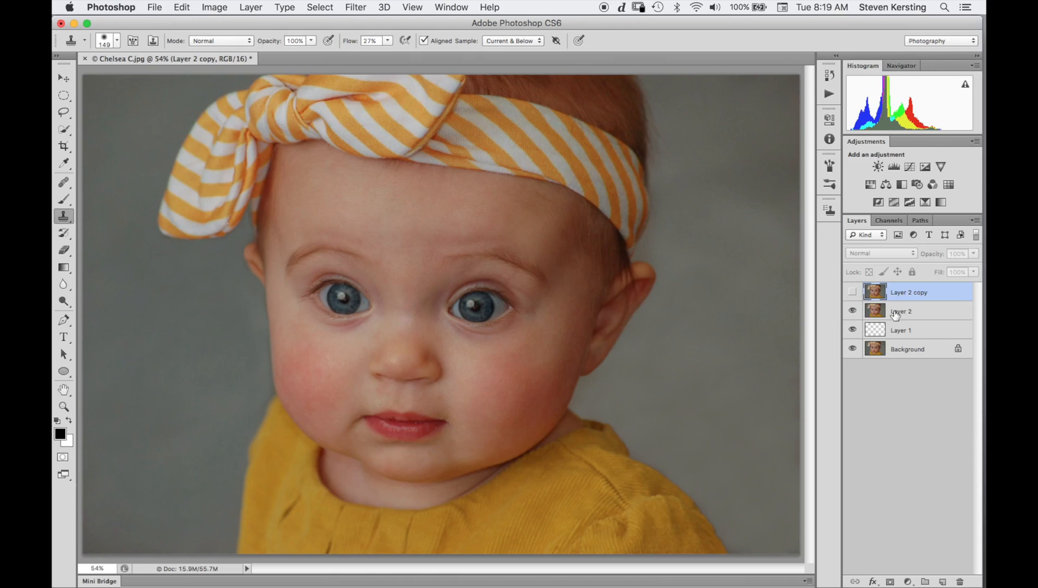
left_click(902, 313)
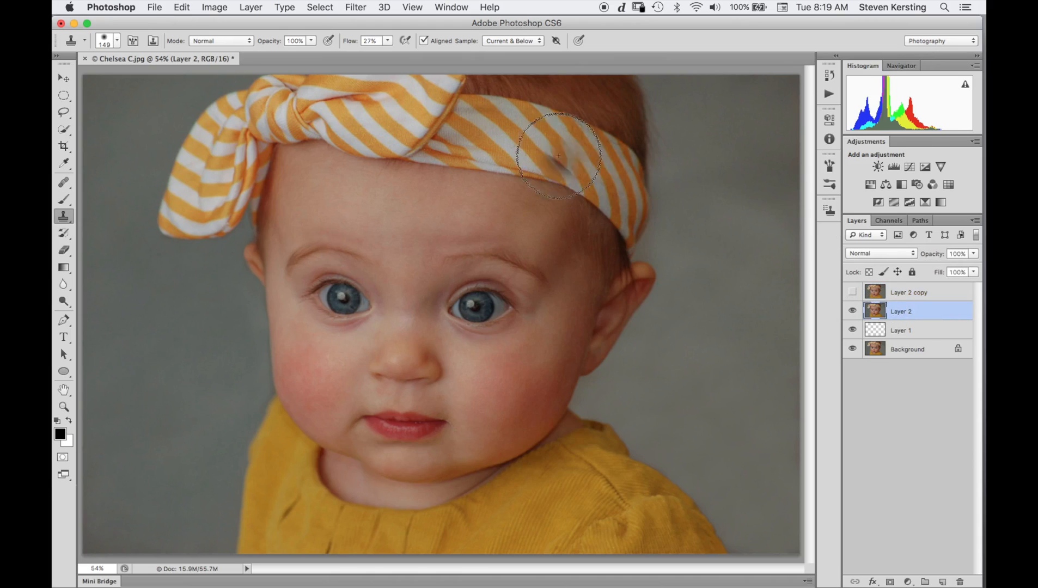
Apply a Gaussian Blur with a 3.7-pixel radius to Layer 2.
left_click(355, 7)
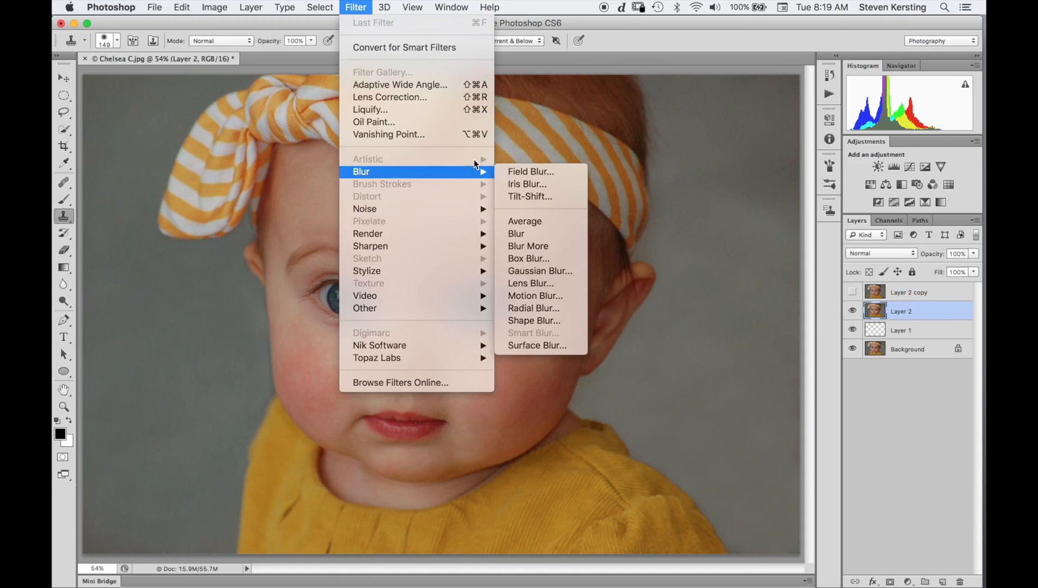
mouse_move(482, 171)
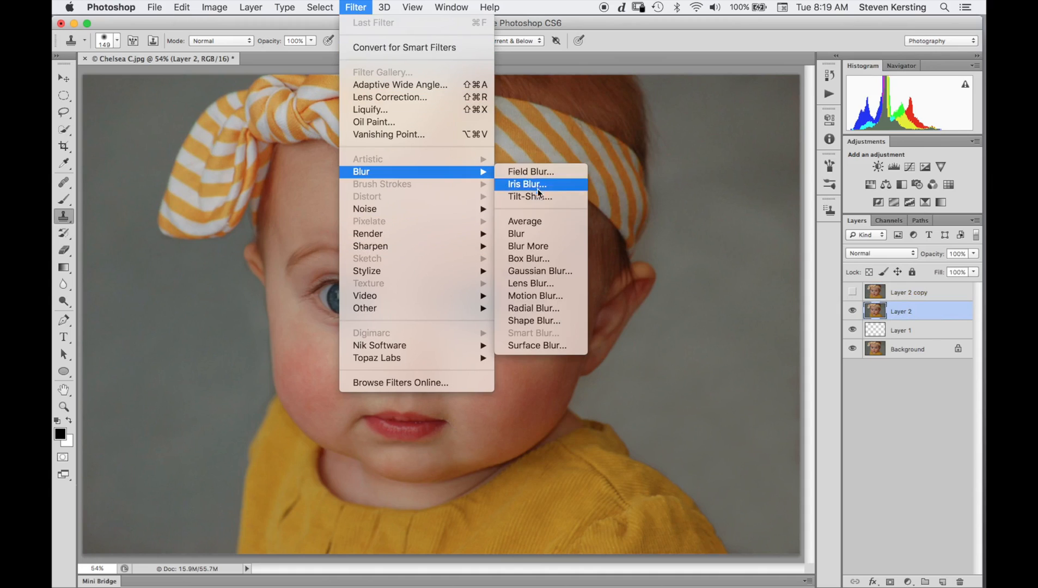
left_click(534, 271)
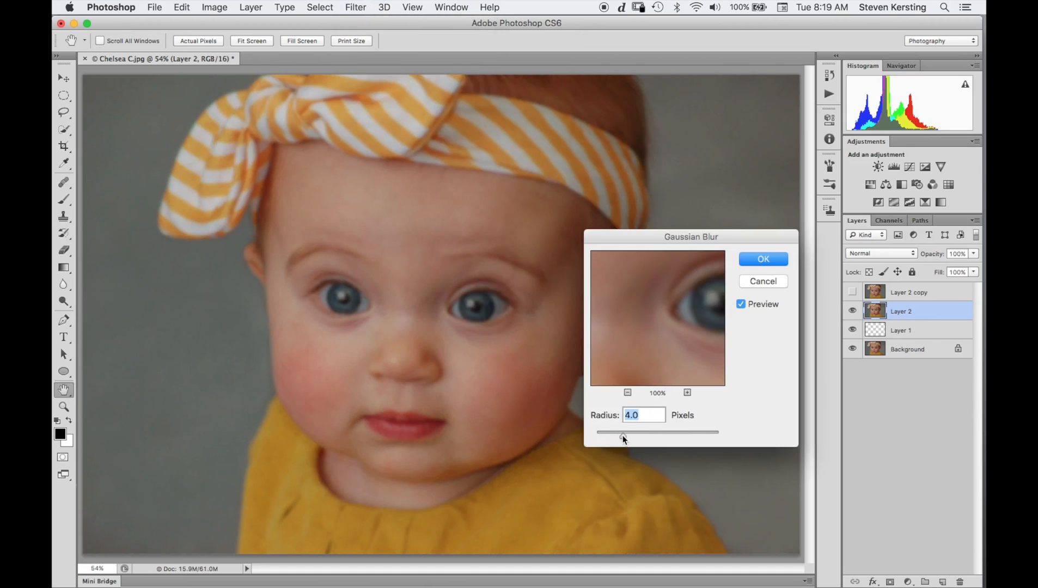
left_click_drag(628, 435, 630, 435)
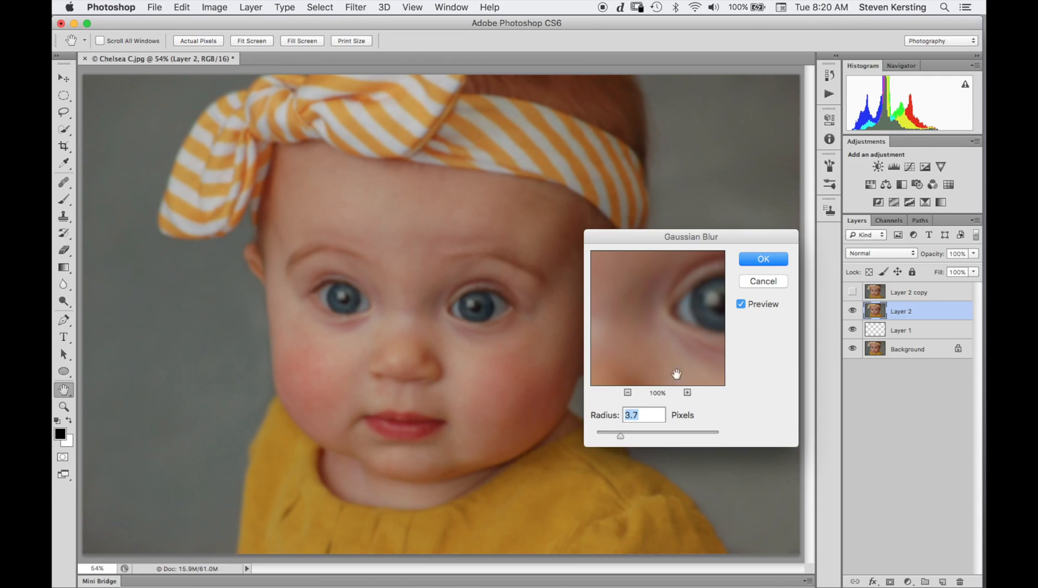
key("Return")
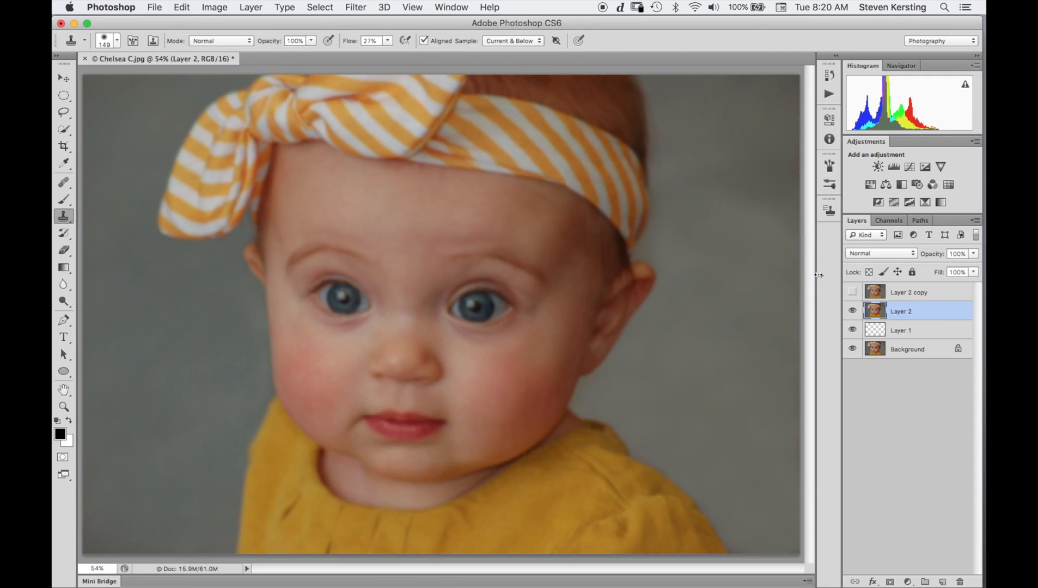
Show Layer 2 copy and start Apply Image on it, using Layer 2's inverted RGB channel as the source.
left_click(852, 292)
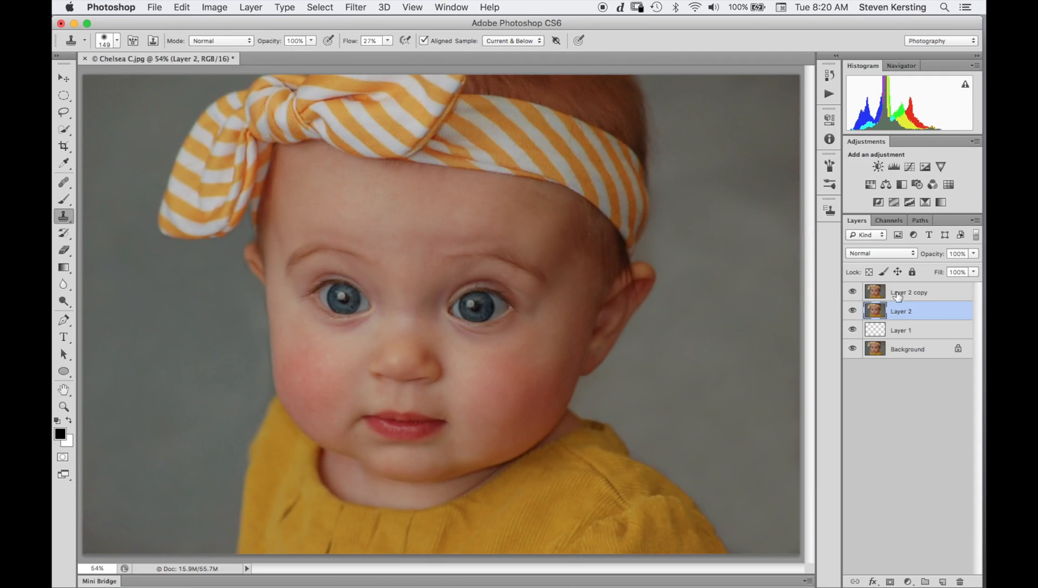
left_click(908, 293)
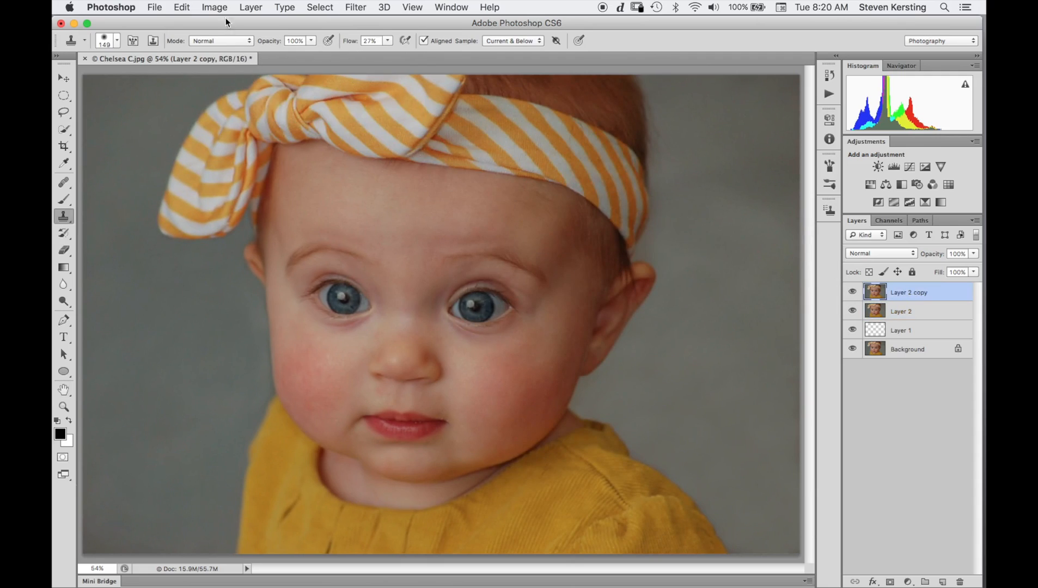
left_click(214, 8)
mouse_move(224, 21)
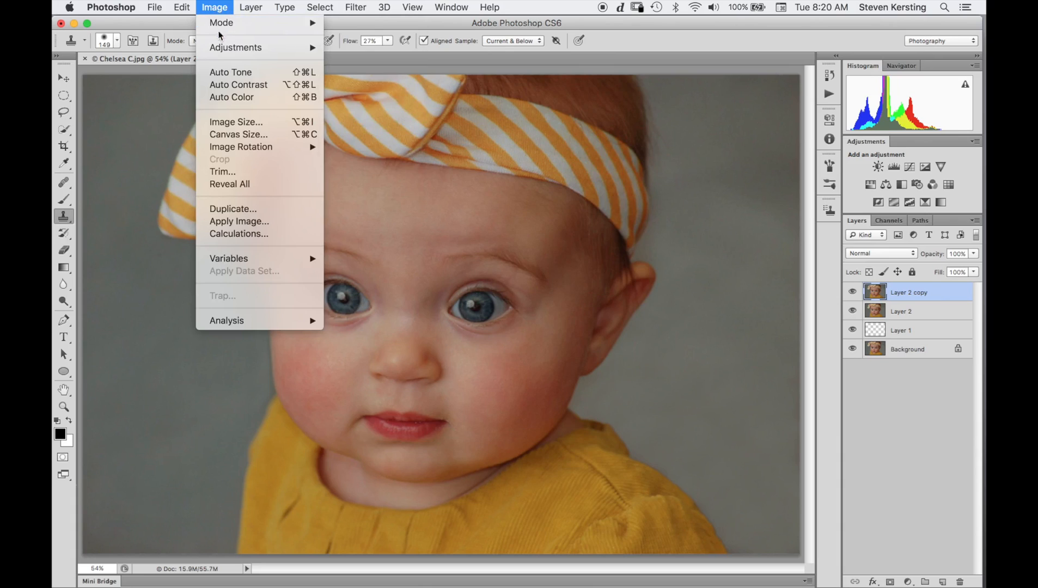
left_click(240, 224)
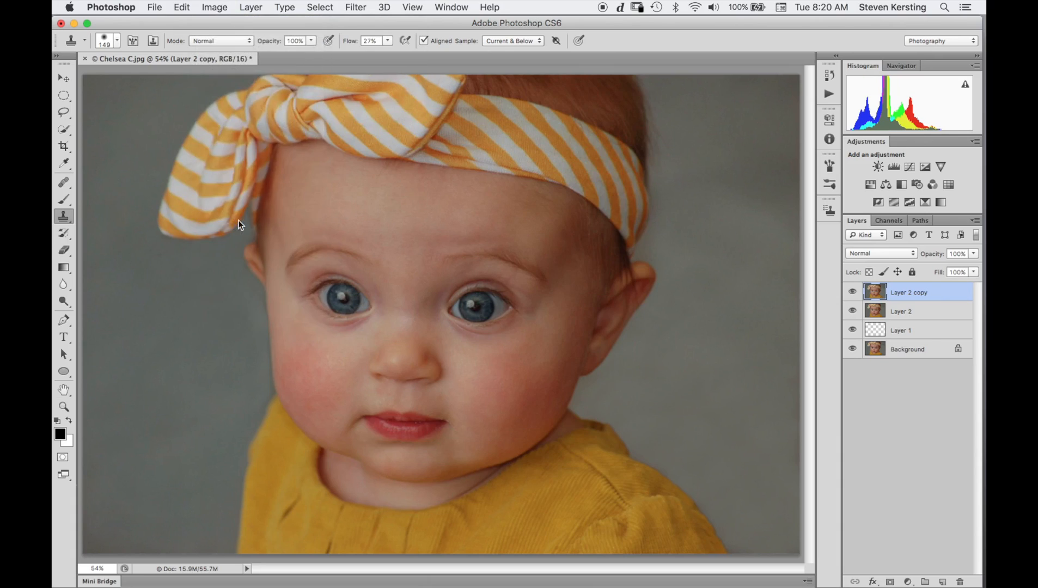
left_click(682, 379)
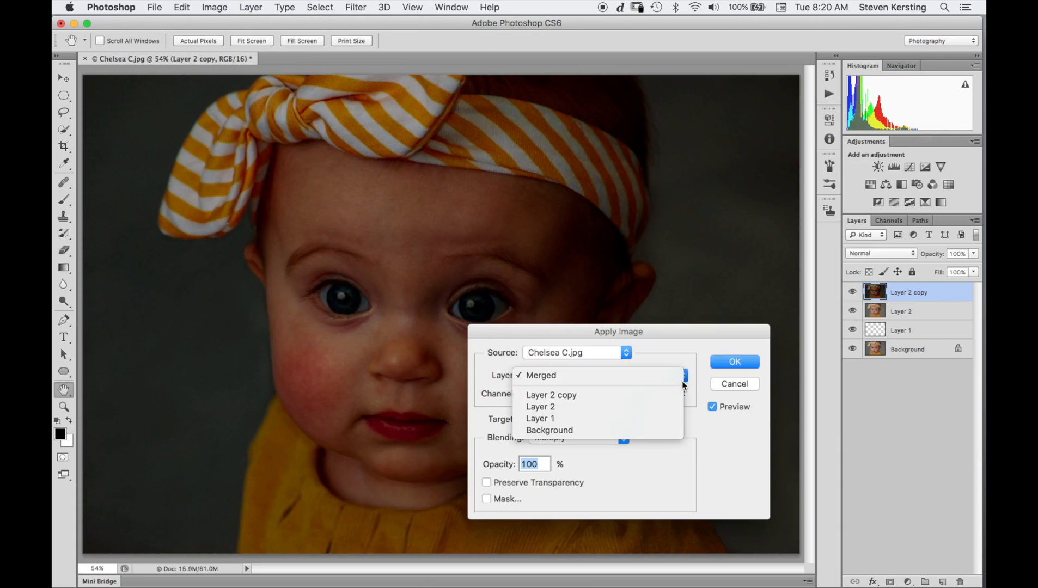
left_click(641, 408)
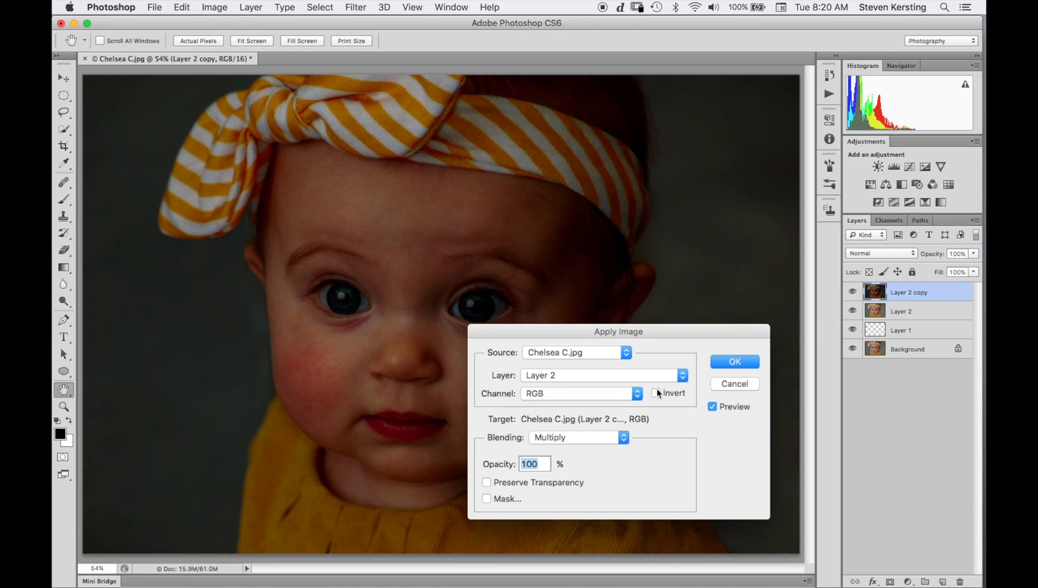
left_click(656, 394)
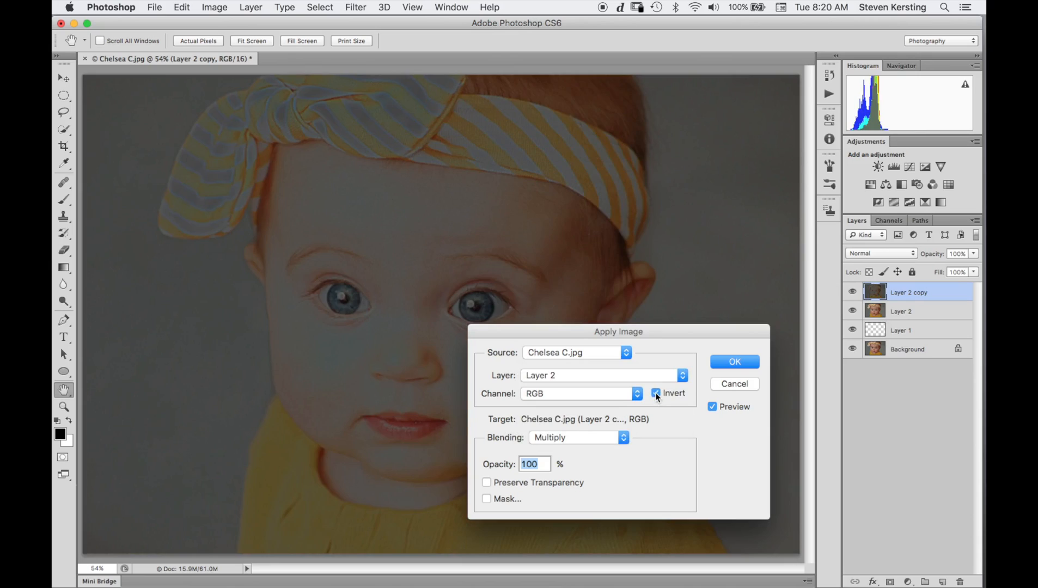
Set the Apply Image blending to Add with scale 2 and offset 0, and apply it to Layer 2 copy.
left_click(625, 437)
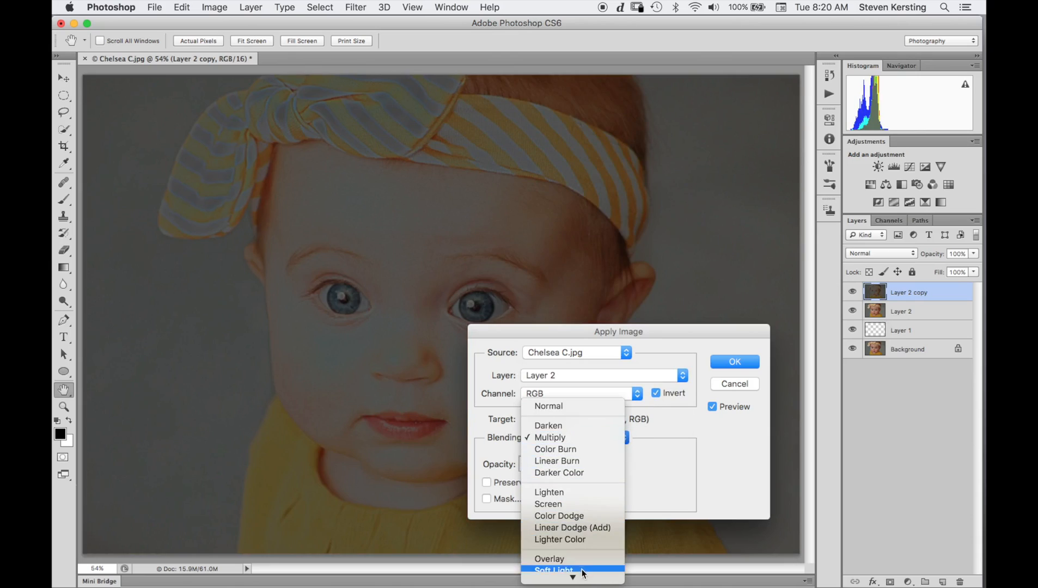
mouse_move(583, 574)
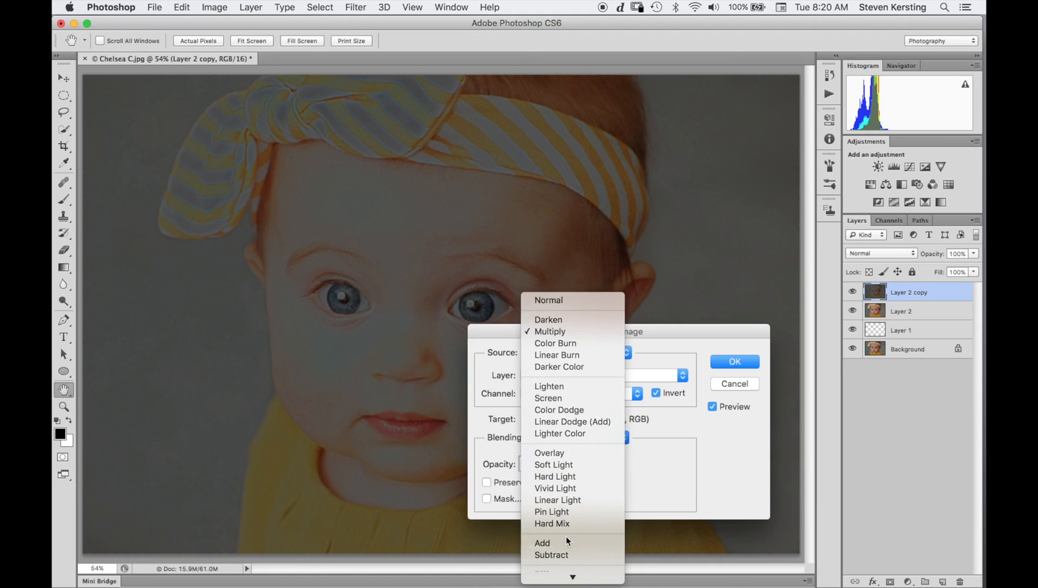
left_click(567, 543)
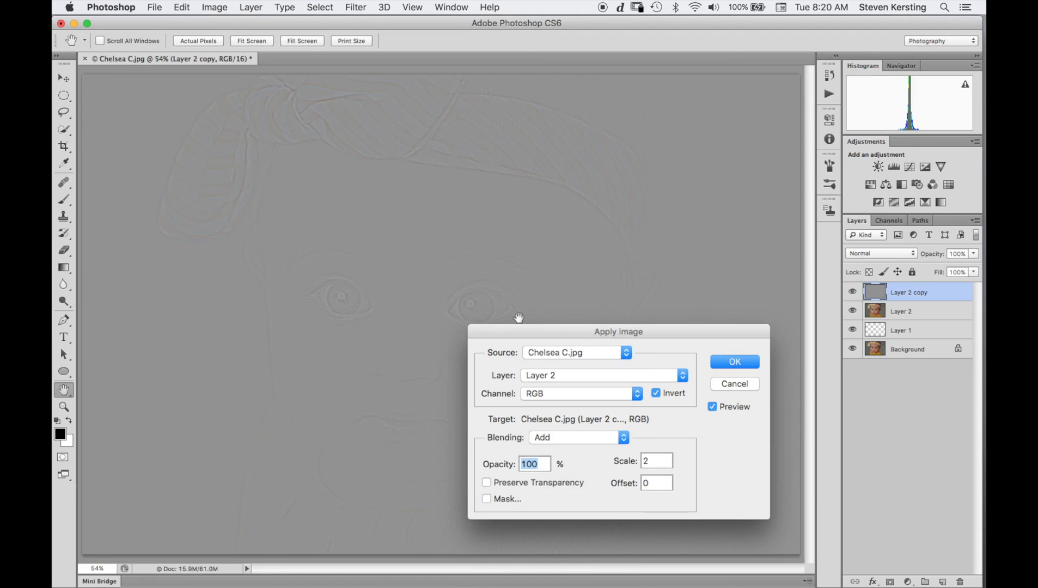
left_click(739, 361)
key("s")
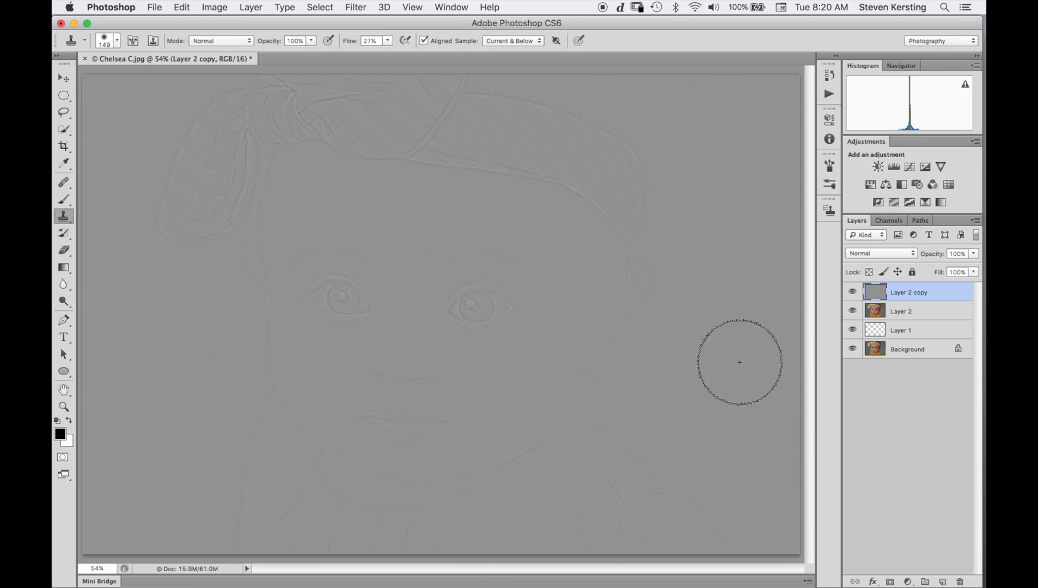
Rename Layer 2 copy as "texture" and Layer 2 as "color".
double_click(904, 292)
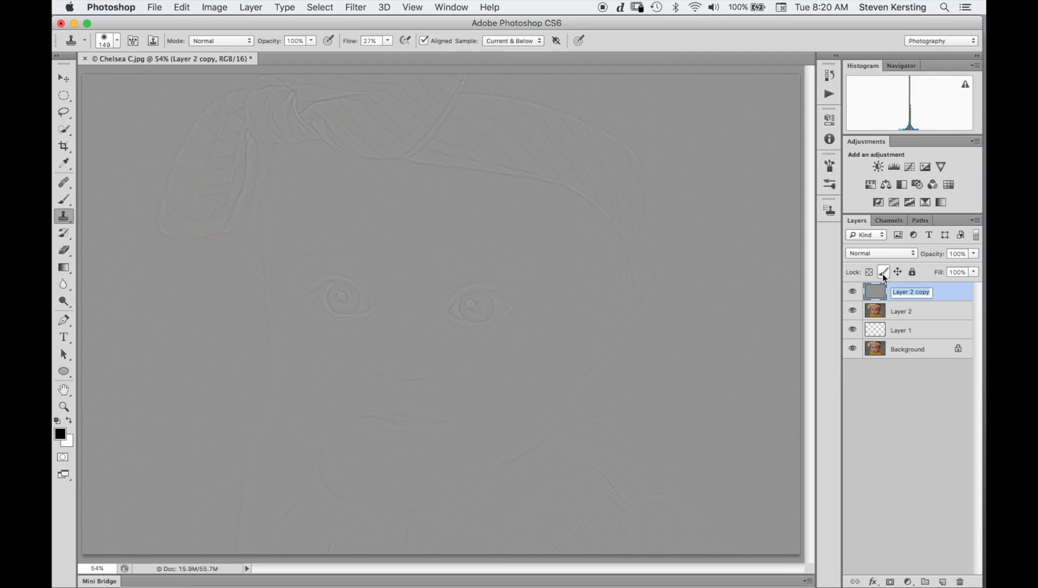
type("texture")
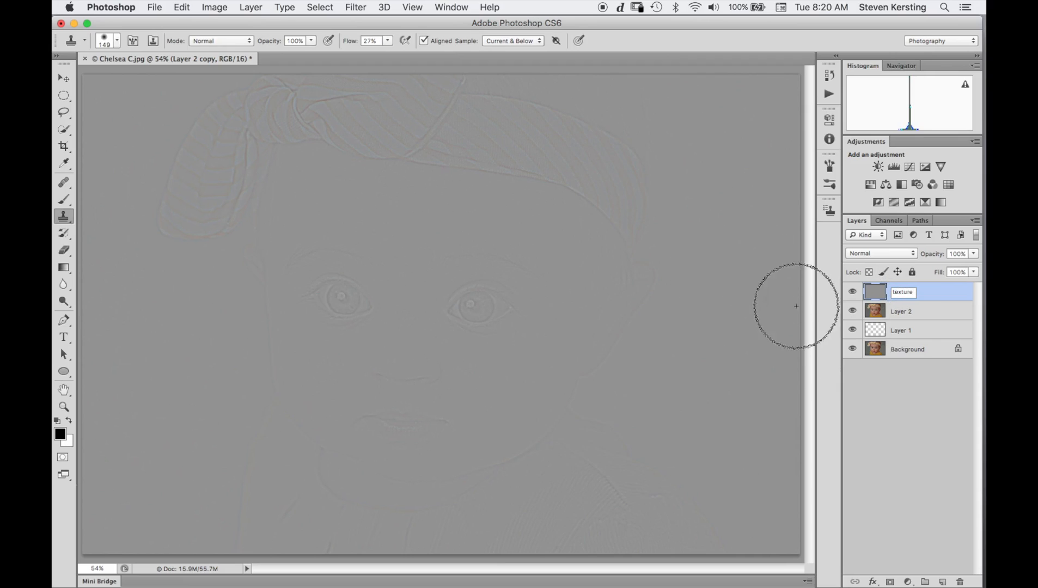
double_click(899, 311)
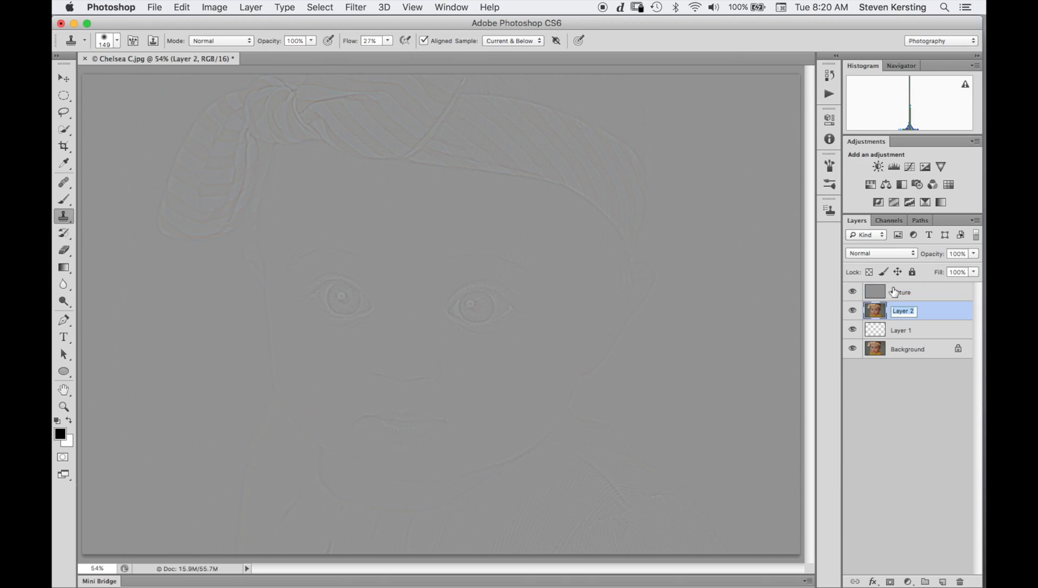
type("co")
key("Return")
Set the texture layer's blend mode to Linear Light.
left_click(913, 296)
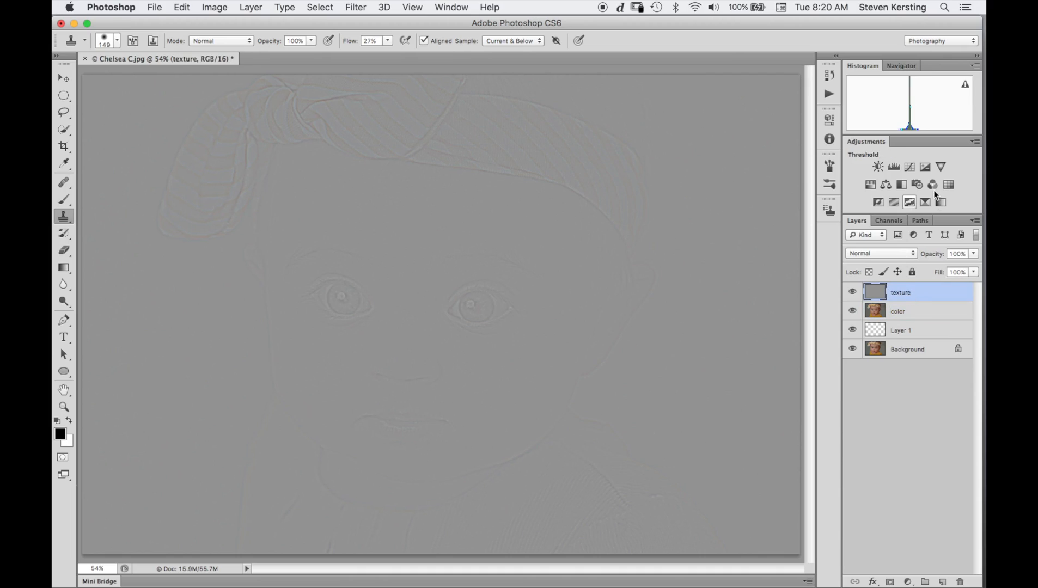
left_click(913, 252)
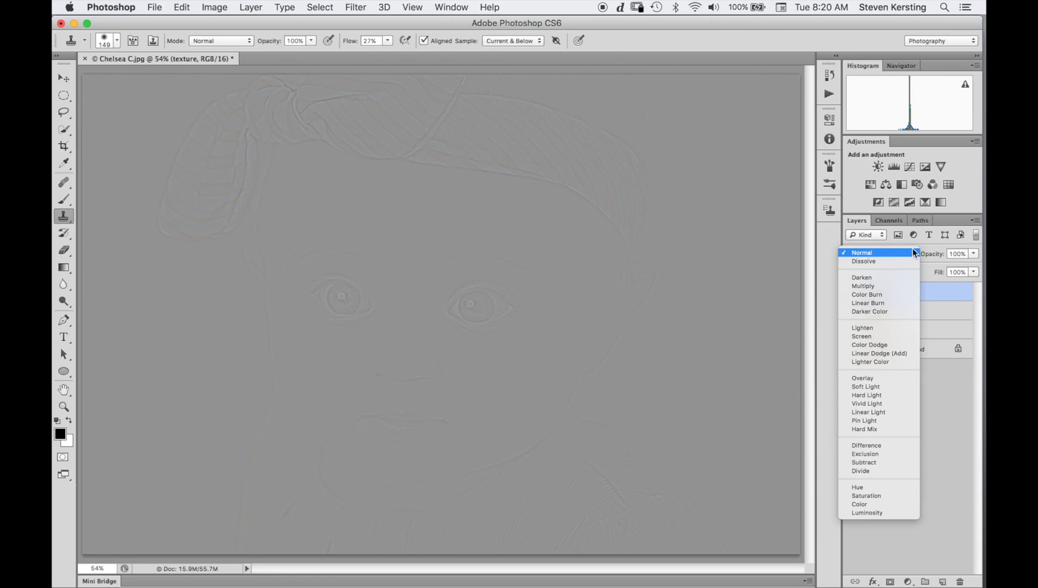
left_click(888, 411)
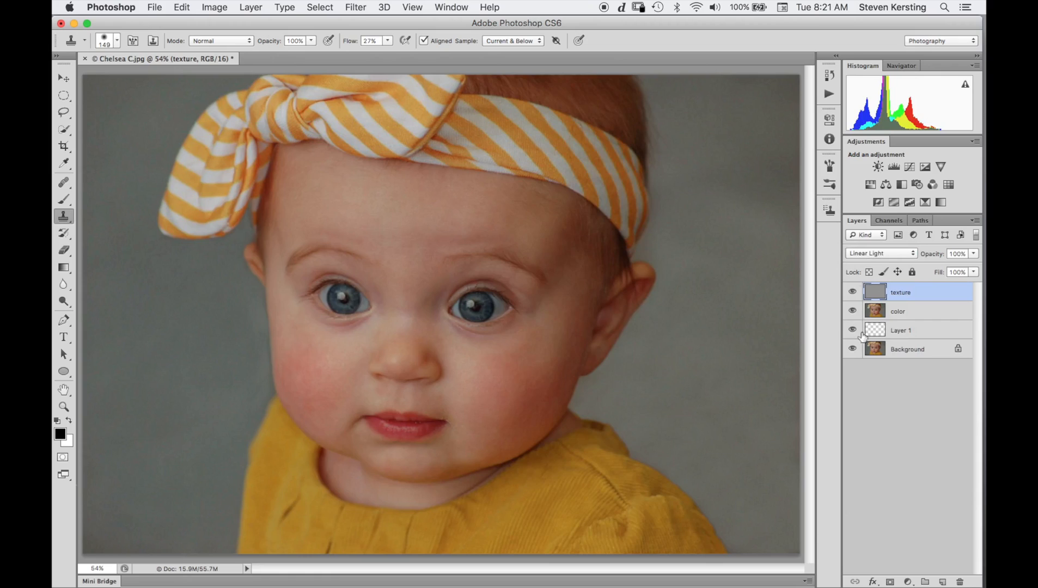
Convert the locked Background into the regular layer Layer 0 and group it with Layer 1.
left_click(905, 333)
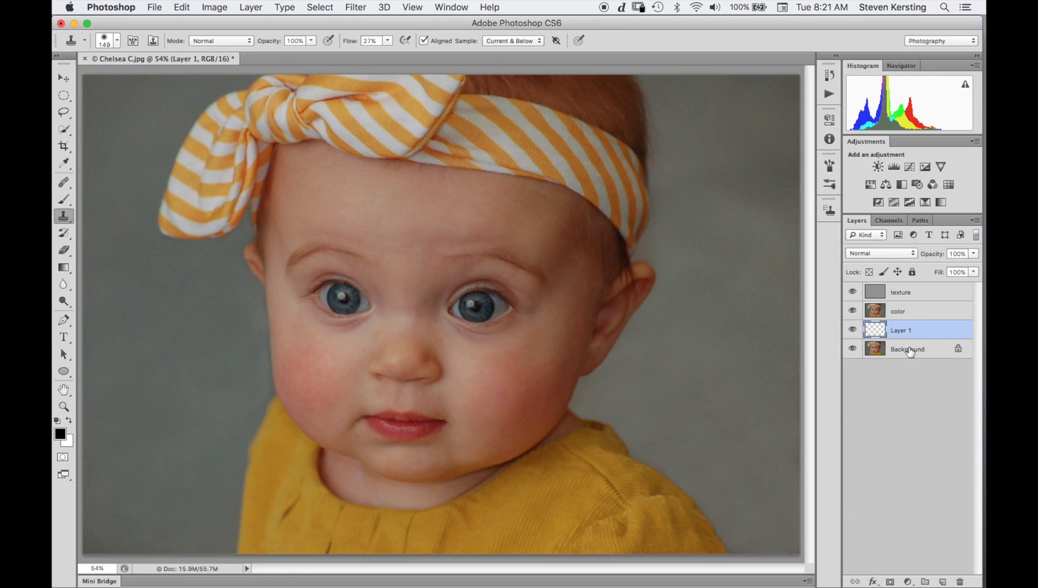
left_click(897, 353, "shift")
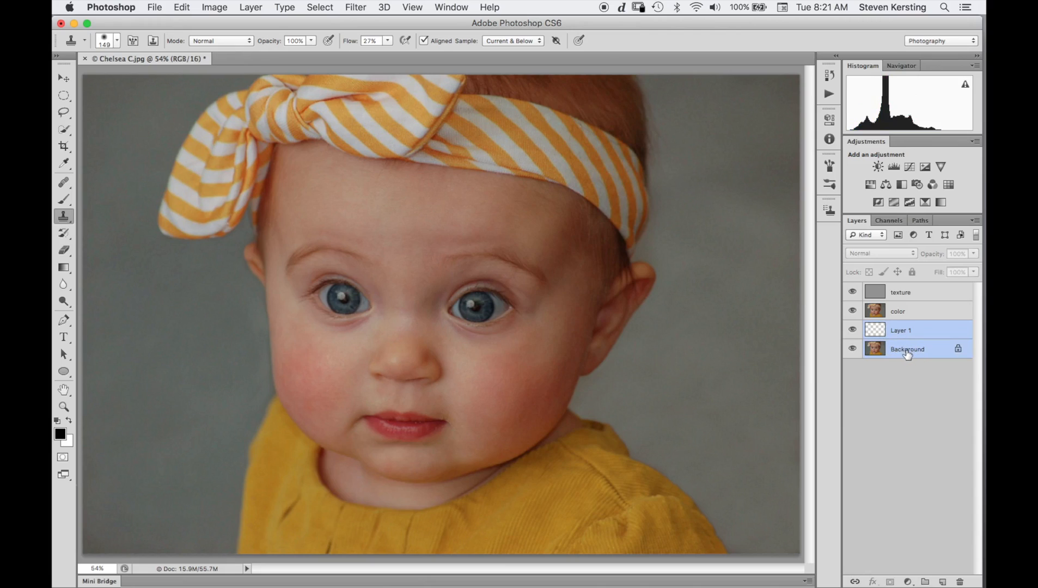
left_click(958, 352)
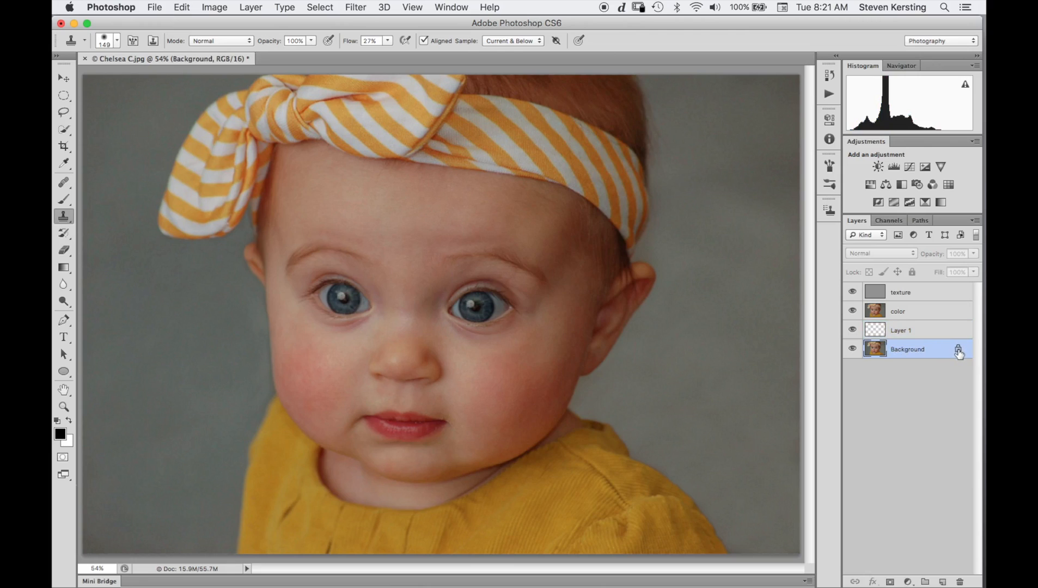
double_click(958, 352)
left_click(648, 258)
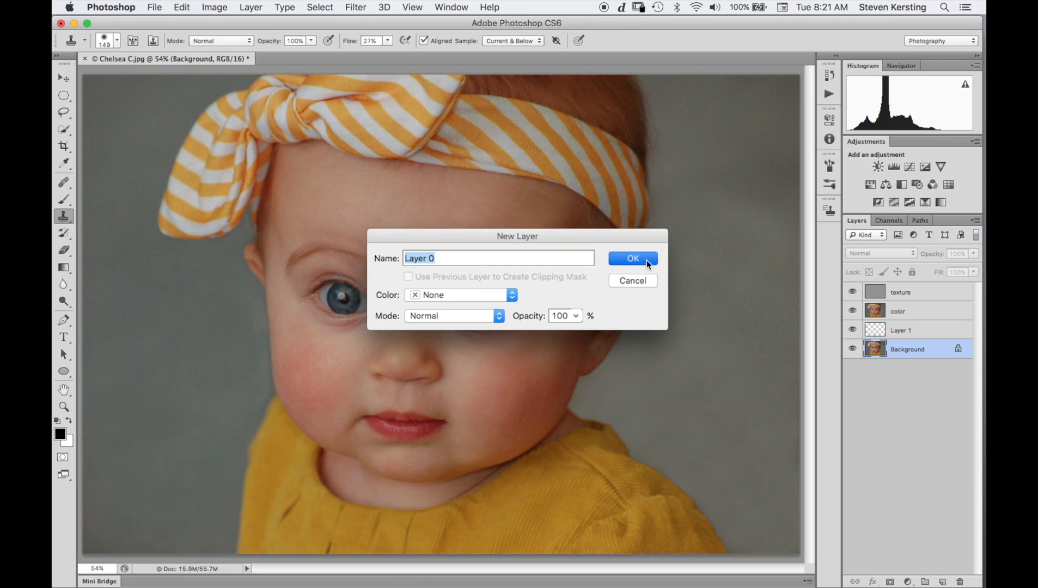
left_click(905, 332, "shift")
key("super+g")
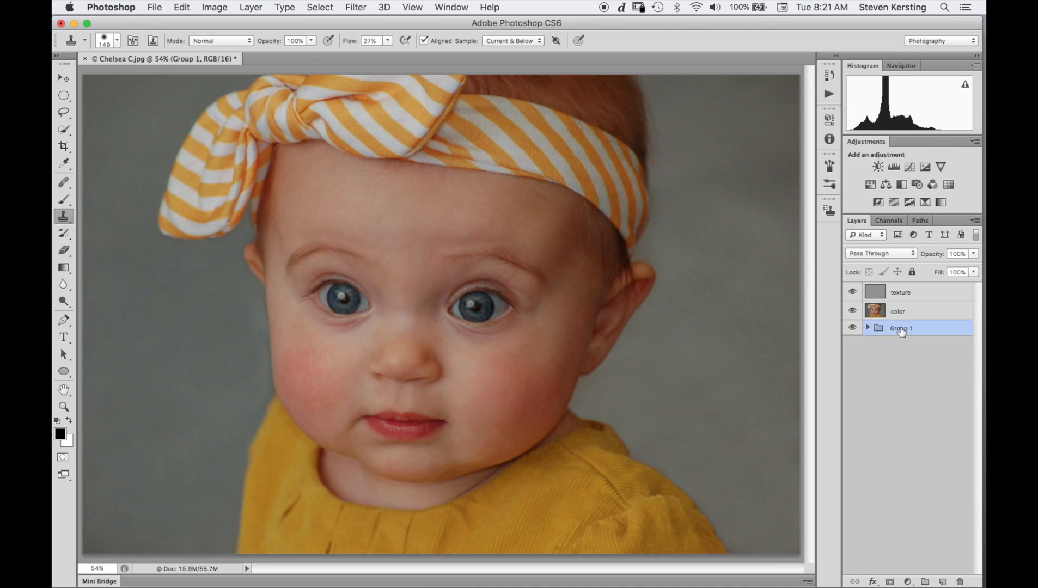
Compare Group 1 alone with the full layer stack, including at 100% zoom, and hide Group 1.
left_click(852, 329, "alt")
left_click(852, 328, "alt")
left_click(852, 328, "alt")
left_click(852, 329, "alt")
key("super+1")
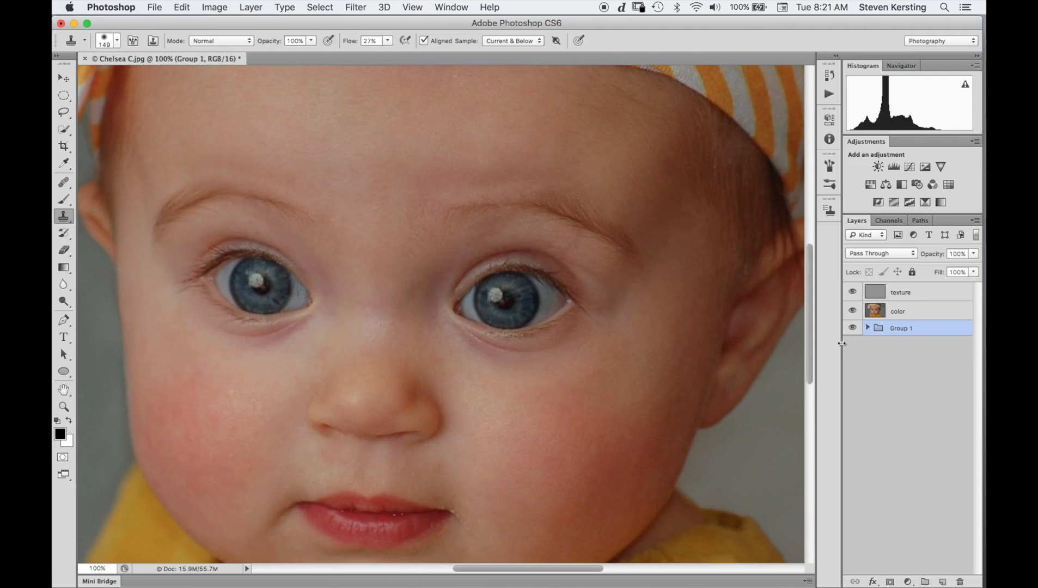
left_click(853, 328, "alt")
left_click(852, 328, "alt")
left_click(852, 328)
Place the color layer in a new group named "Colors".
left_click_drag(903, 316, 904, 311)
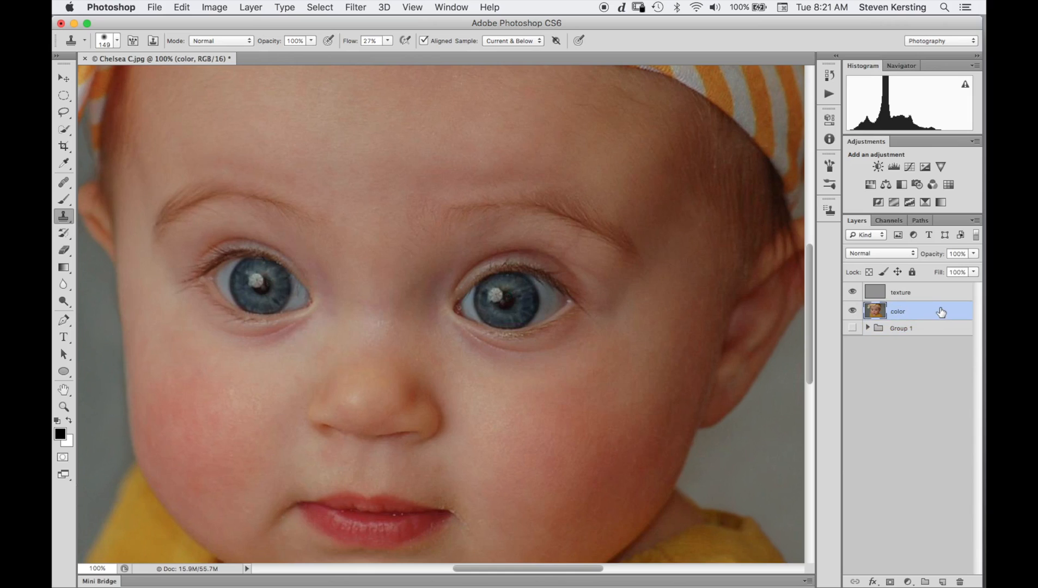
key("super+g")
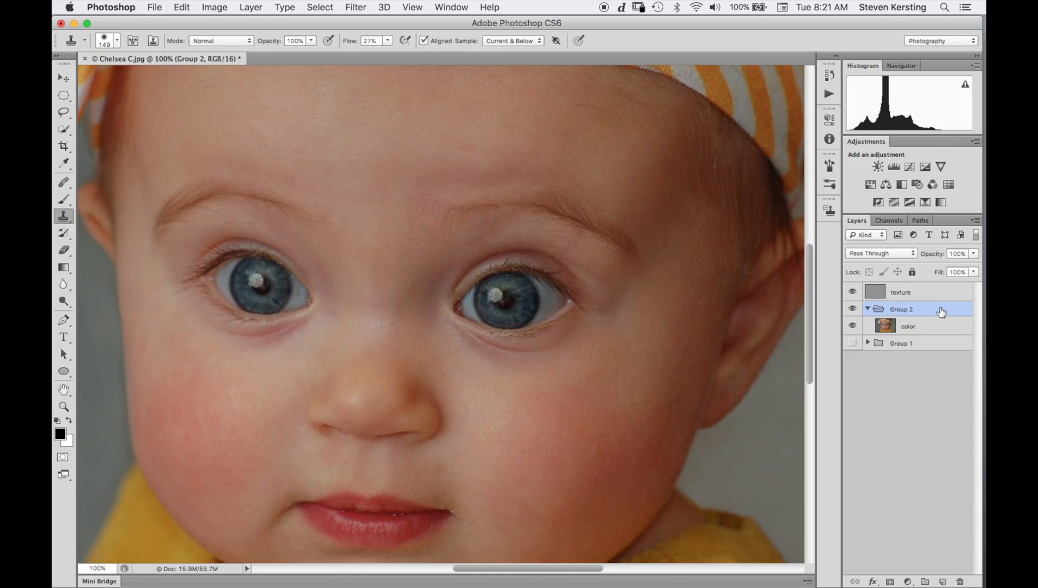
double_click(902, 309)
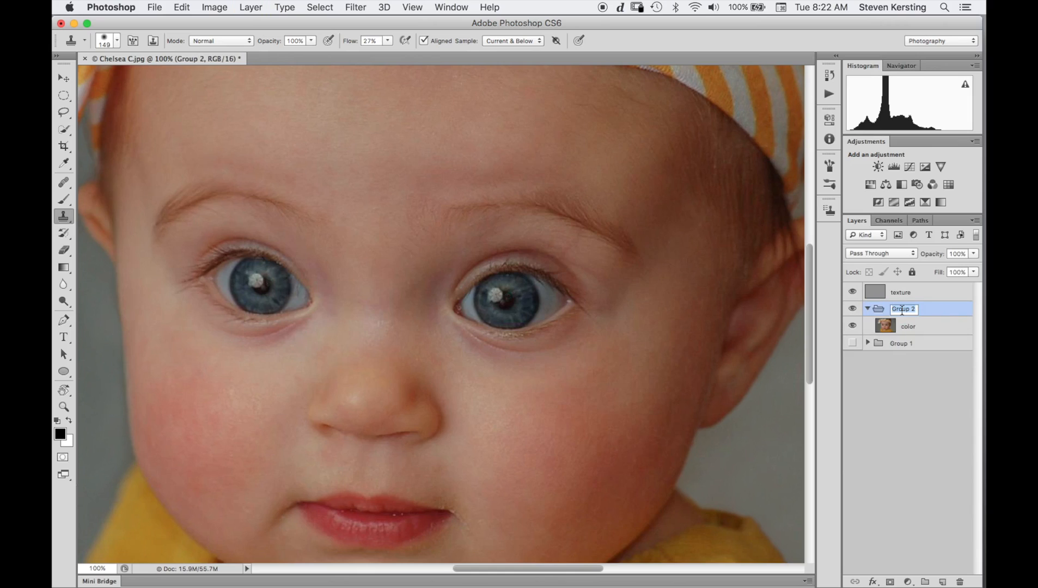
type("Colors")
key("Return")
Place the texture layer in a new group named "Textures".
left_click(904, 293)
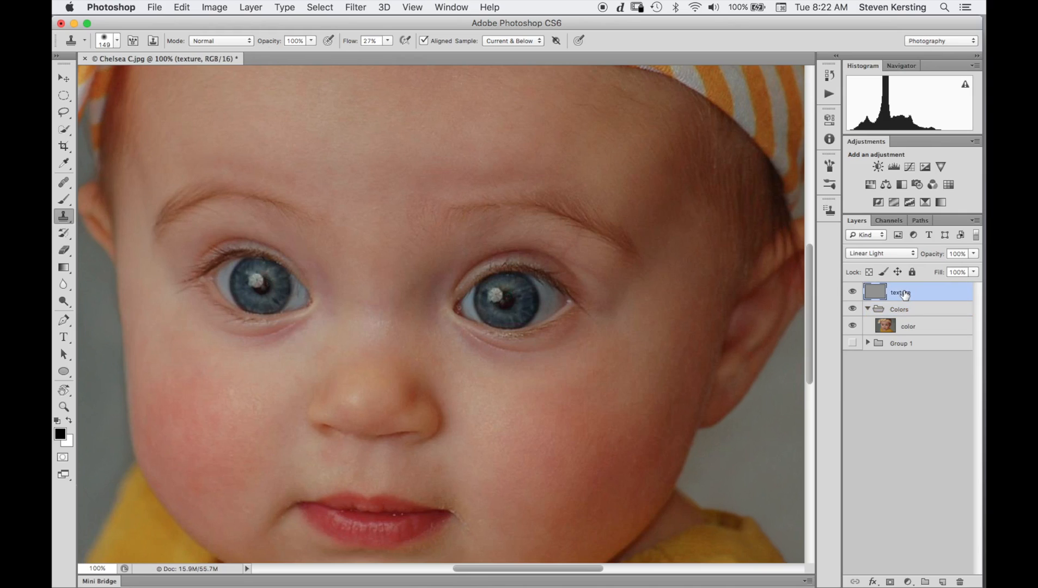
key("super+g")
double_click(902, 291)
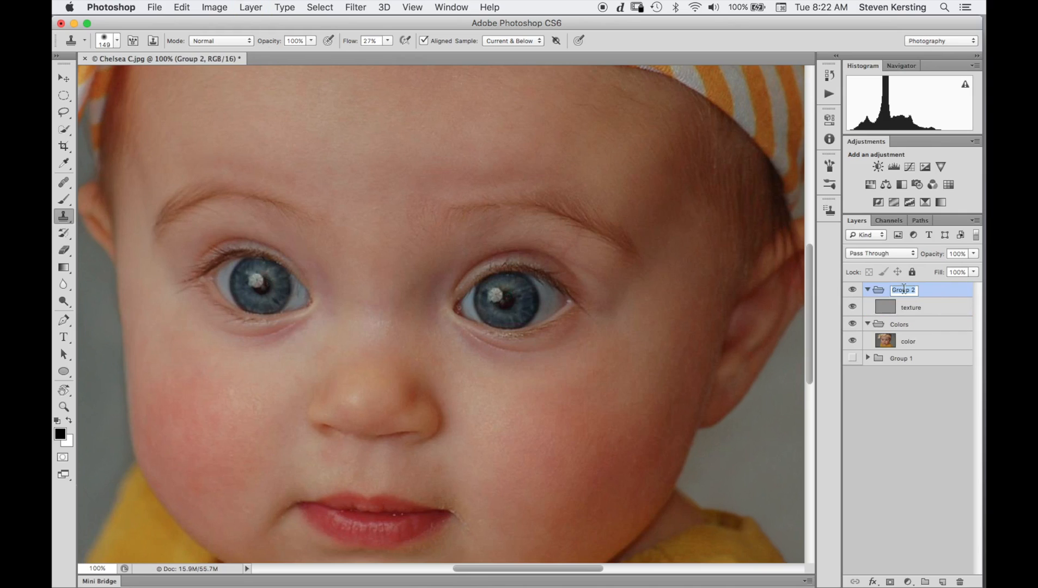
type("Te")
key("Return")
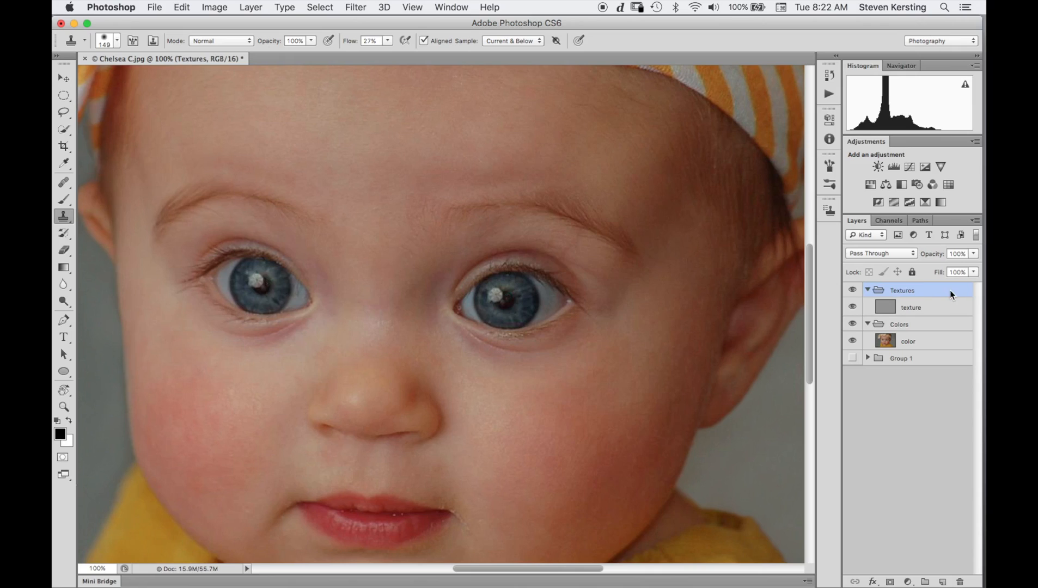
On the color layer, outline the outer cheek between the eye and the fully visible ear with the Lasso tool.
left_click(939, 345)
left_click(68, 114)
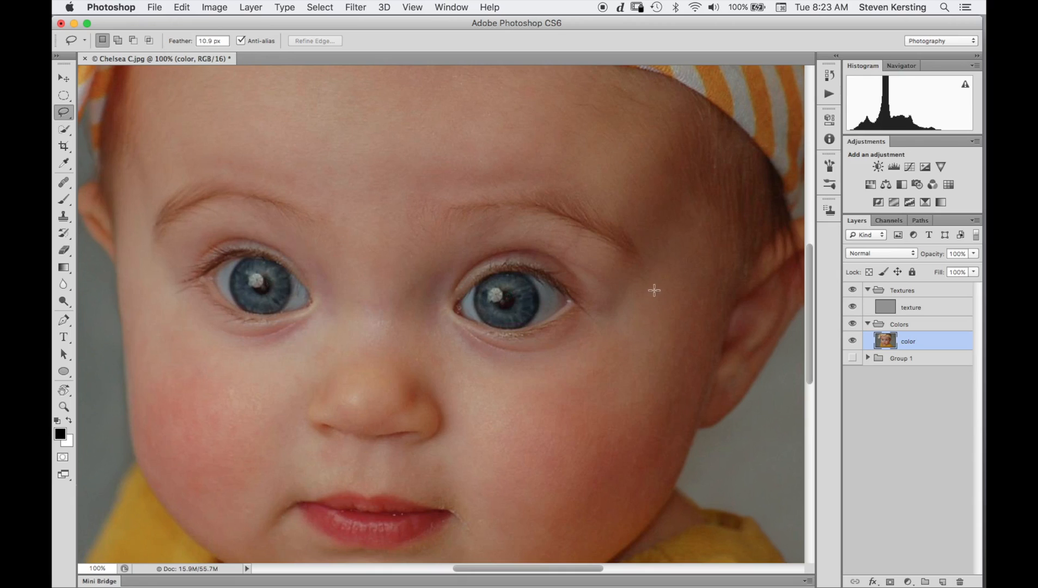
mouse_move(656, 289)
left_mouse_down()
mouse_move(587, 358)
mouse_move(588, 413)
mouse_move(634, 448)
mouse_move(675, 399)
mouse_move(685, 322)
mouse_move(657, 283)
left_mouse_up()
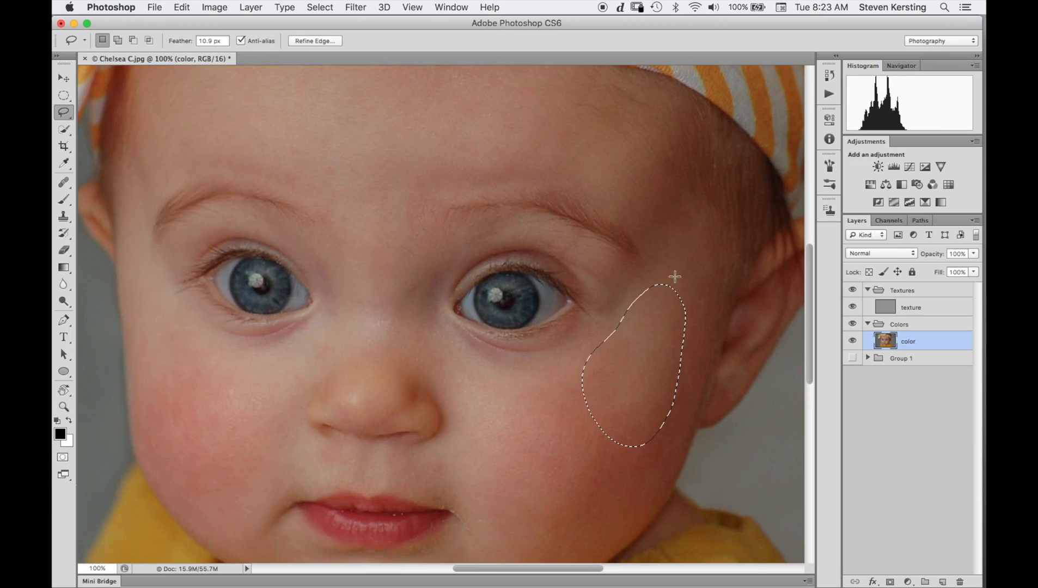
Apply a Gaussian Blur with a 3.7-pixel radius to the outlined outer cheek on the color layer.
left_click(354, 7)
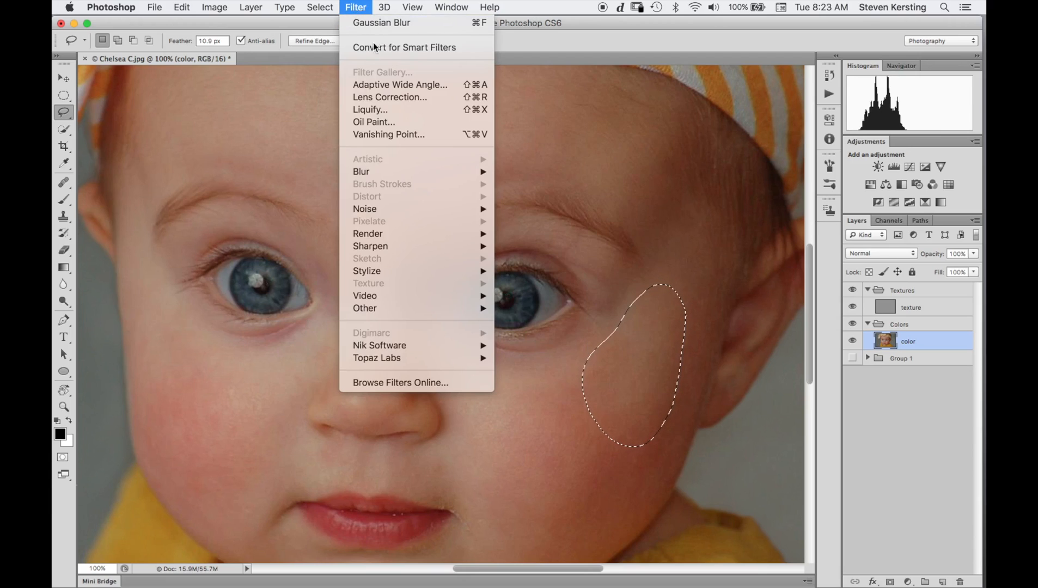
mouse_move(382, 173)
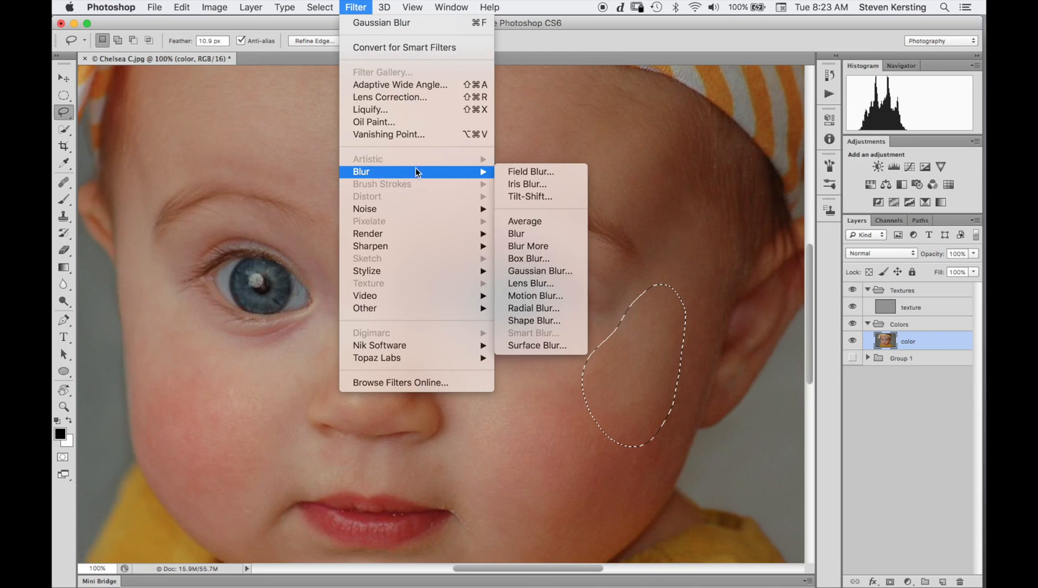
left_click(543, 271)
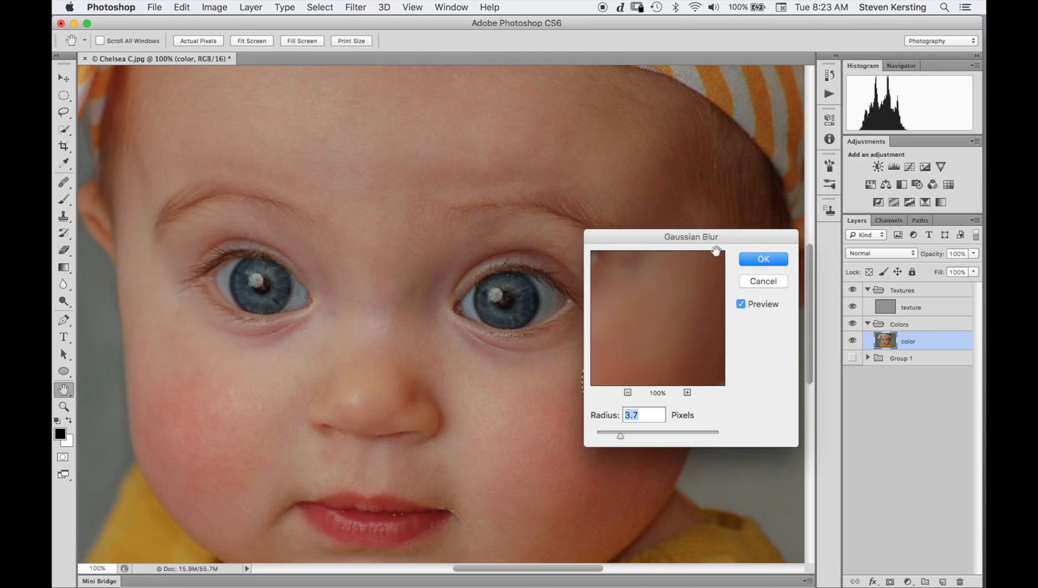
left_click_drag(746, 241, 477, 304)
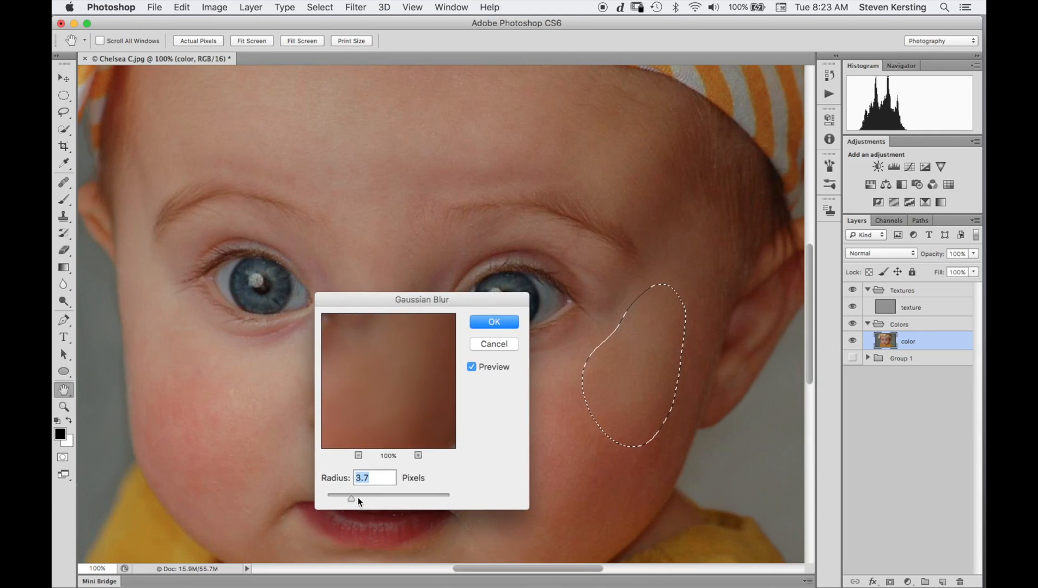
left_click(478, 322)
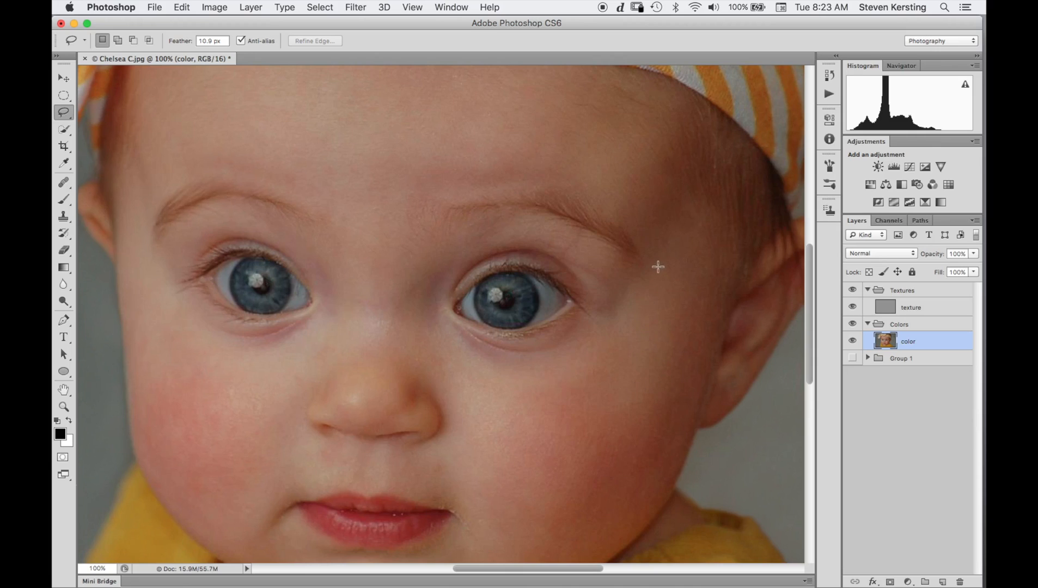
Lasso the skin beside the outer eye corner and the upper outer cheek below it, repeating the Gaussian Blur on each area.
mouse_move(659, 271)
left_mouse_down()
mouse_move(613, 306)
mouse_move(628, 341)
mouse_move(689, 314)
mouse_move(660, 271)
left_mouse_up()
key("super+f")
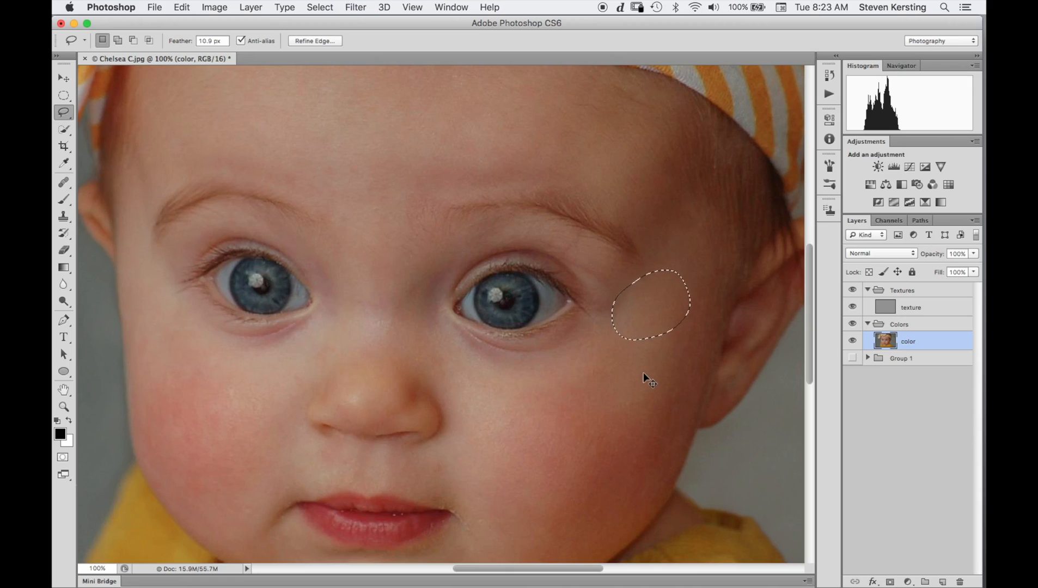
mouse_move(654, 339)
left_mouse_down()
mouse_move(576, 408)
mouse_move(677, 366)
left_mouse_up()
key("super+f")
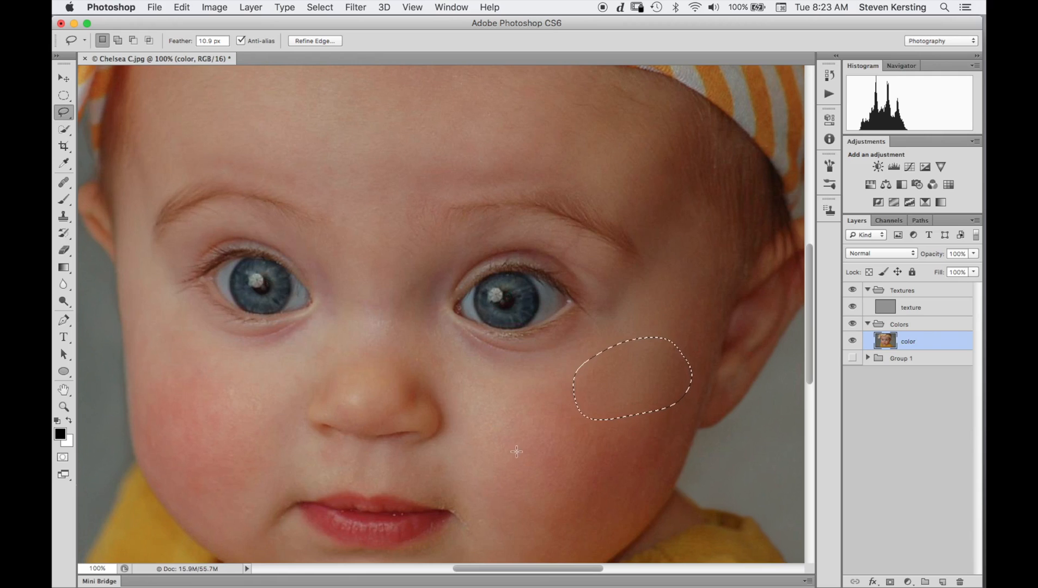
Smooth the rosy cheek nearest the fully visible ear and a long strip of the chin with lasso selections and the same Gaussian Blur.
left_click_drag(542, 474, 531, 362)
left_click(556, 281)
mouse_move(556, 281)
left_mouse_down()
mouse_move(480, 371)
mouse_move(656, 283)
mouse_move(551, 273)
left_mouse_up()
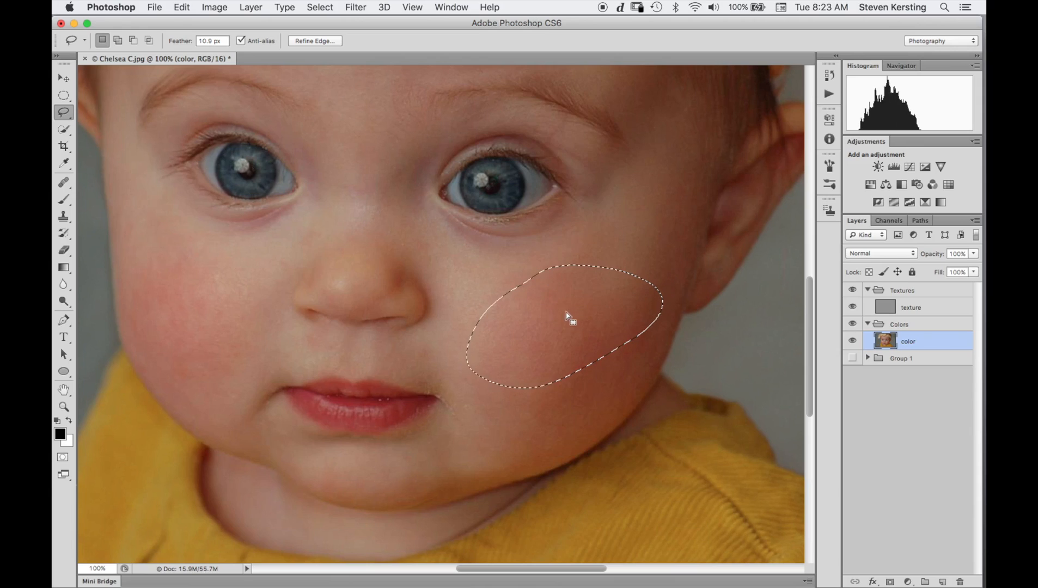
key("super+f")
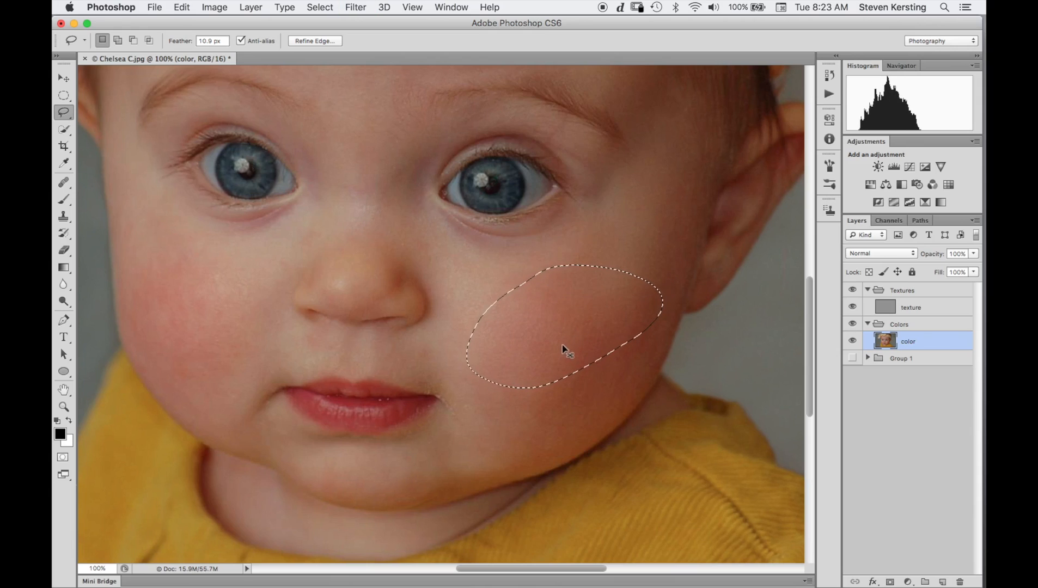
mouse_move(455, 436)
left_mouse_down()
mouse_move(318, 476)
mouse_move(416, 485)
mouse_move(479, 457)
mouse_move(449, 433)
left_mouse_up()
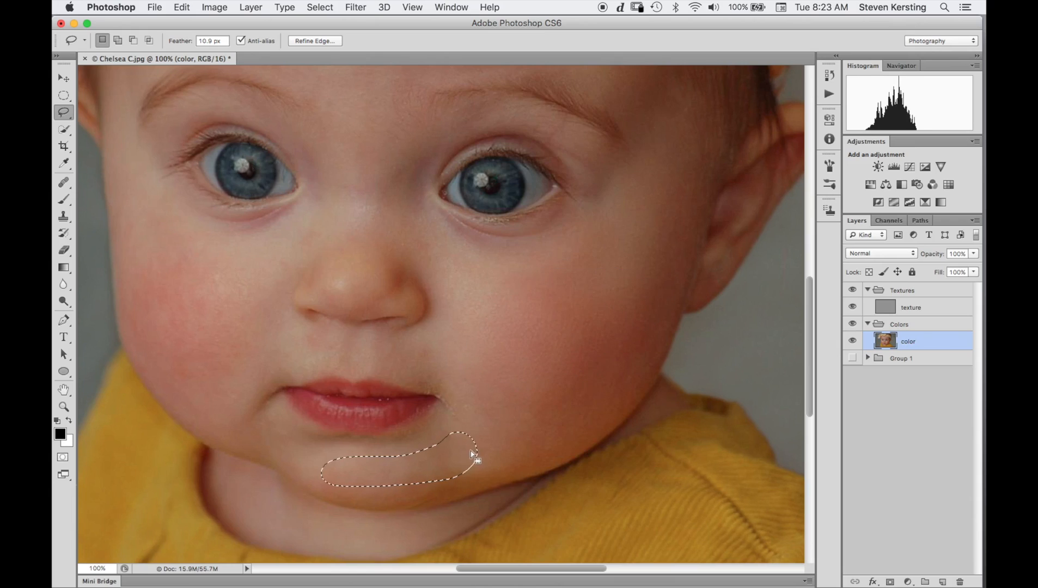
key("super+f")
Lasso the centre of the opposite cheek and its outer edge below the eye, blur each repeatedly with the last filter, and deselect.
mouse_move(243, 294)
left_mouse_down()
mouse_move(223, 266)
mouse_move(141, 312)
mouse_move(256, 348)
mouse_move(243, 295)
left_mouse_up()
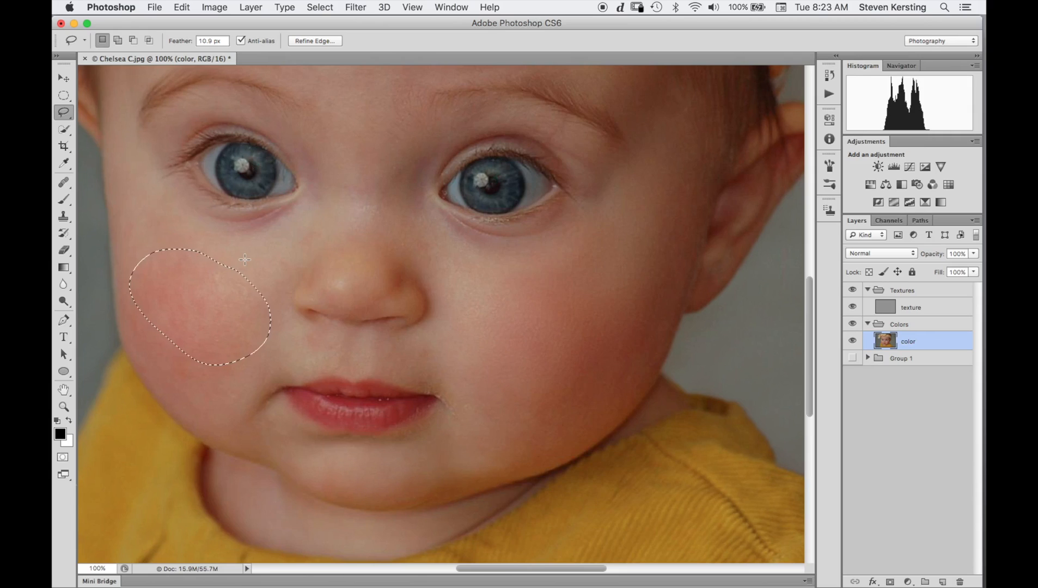
key("super+f")
key("super+f")
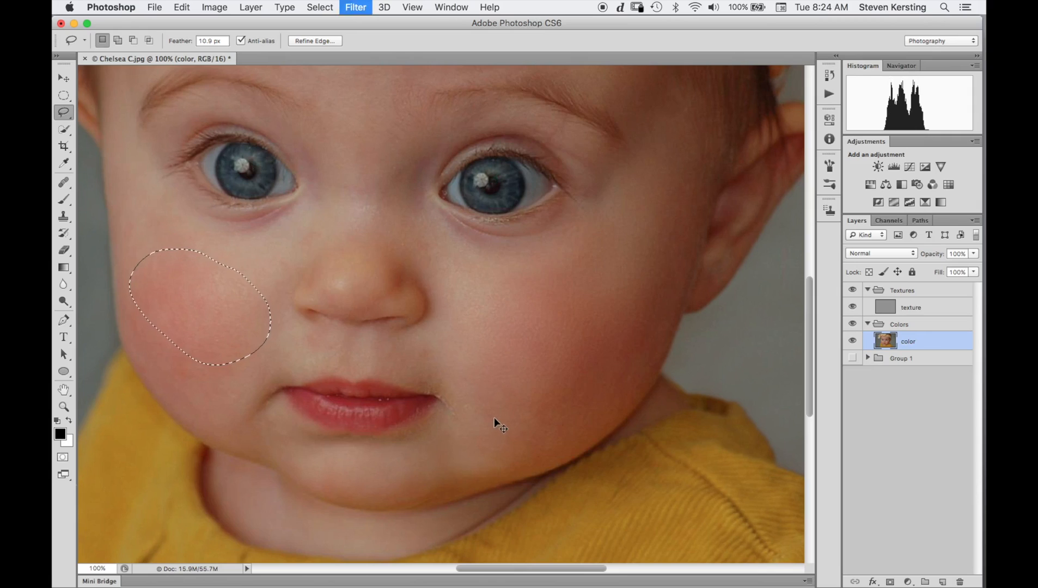
mouse_move(175, 235)
left_mouse_down()
mouse_move(138, 188)
mouse_move(112, 191)
mouse_move(129, 252)
mouse_move(172, 294)
mouse_move(175, 240)
left_mouse_up()
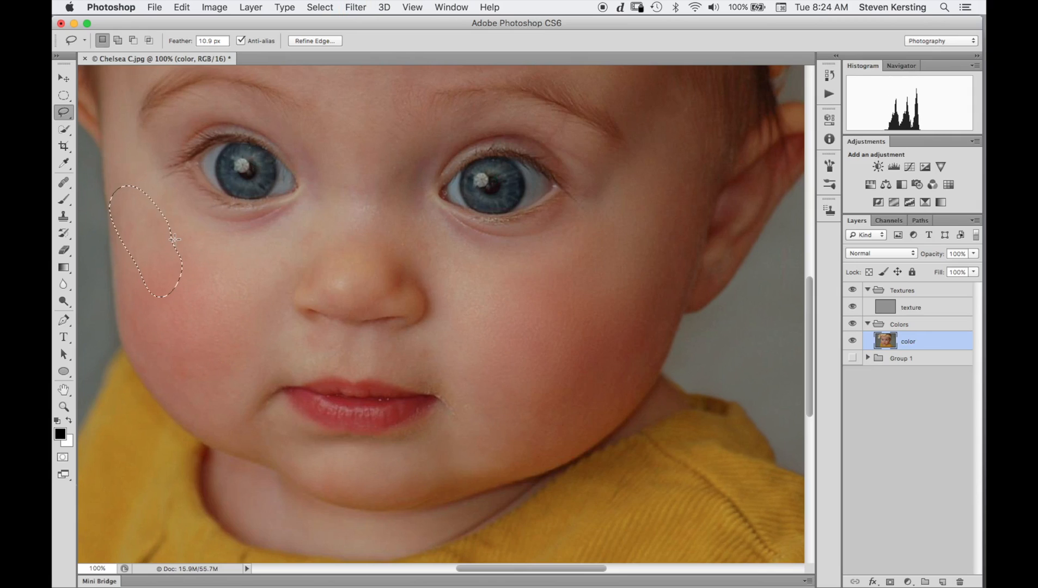
key("super+f")
key("super+f")
key("super+f")
key("super+d")
Smooth the lower outer edge of that cheek, the jaw beside the mouth corner and the chin with lasso selections and Gaussian Blur.
mouse_move(124, 258)
left_mouse_down()
mouse_move(118, 290)
mouse_move(130, 332)
mouse_move(163, 375)
mouse_move(194, 353)
mouse_move(141, 261)
left_mouse_up()
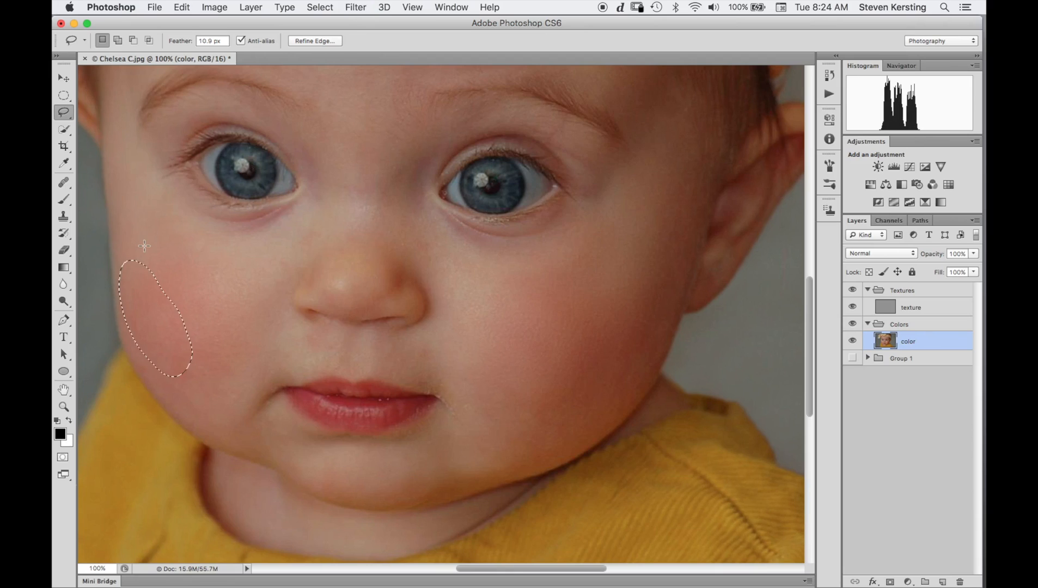
key("super+f")
mouse_move(228, 366)
left_mouse_down()
mouse_move(188, 360)
mouse_move(254, 398)
mouse_move(232, 352)
left_mouse_up()
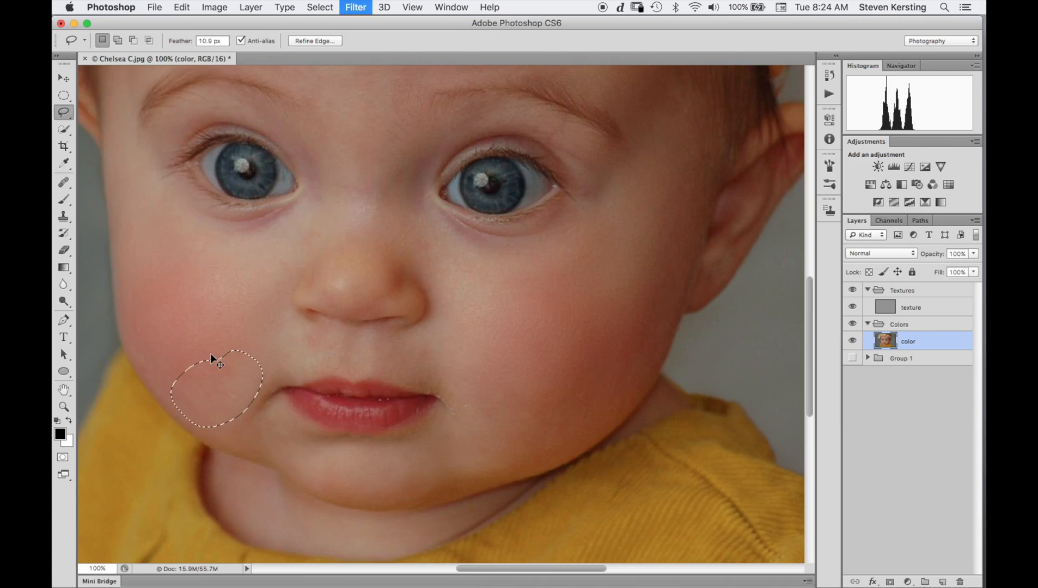
mouse_move(361, 461)
left_mouse_down()
mouse_move(349, 450)
mouse_move(368, 493)
mouse_move(372, 475)
left_mouse_up()
key("super+f")
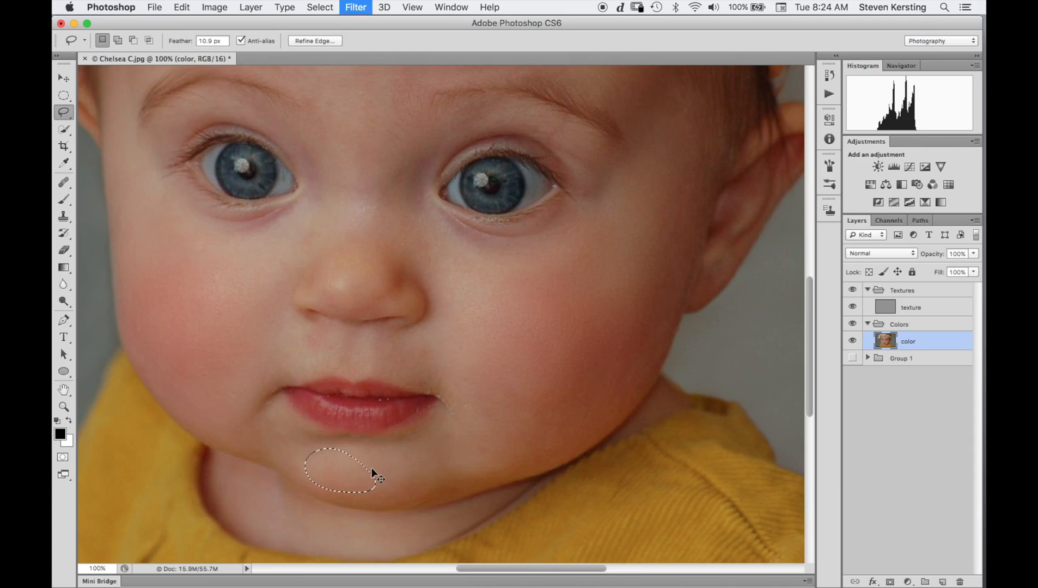
Lasso the small area between the nostril and the mouth corner, apply the last Gaussian Blur twice, and deselect.
mouse_move(319, 321)
left_mouse_down()
mouse_move(282, 330)
mouse_move(321, 368)
mouse_move(305, 321)
left_mouse_up()
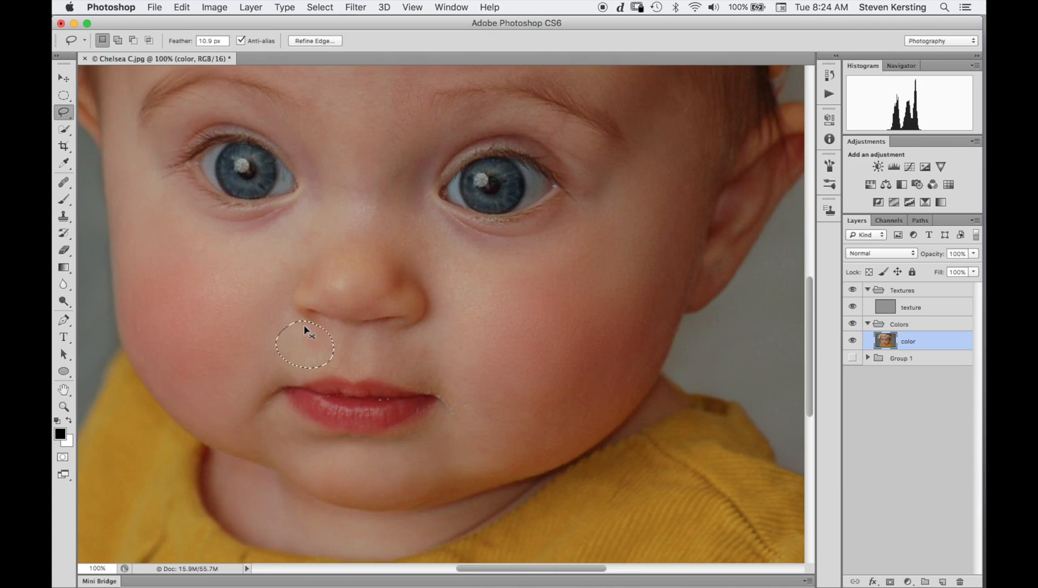
key("super+f")
key("super+f")
key("super+d")
Lasso the side of the nose, the adjoining cheek fold and the nose bridge between the eyes, applying the last Gaussian Blur to each.
left_click_drag(309, 257, 320, 217)
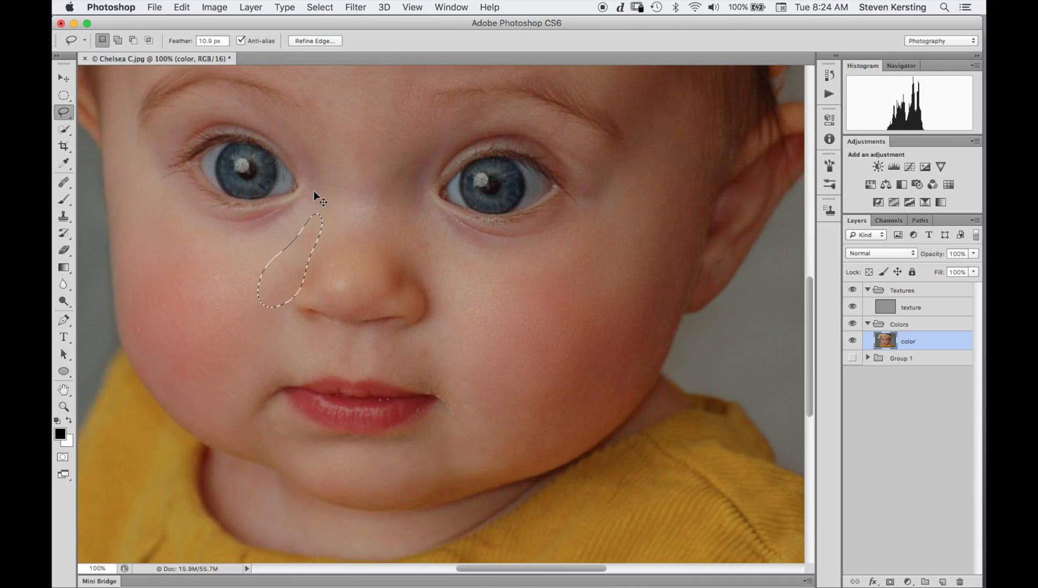
key("super+f")
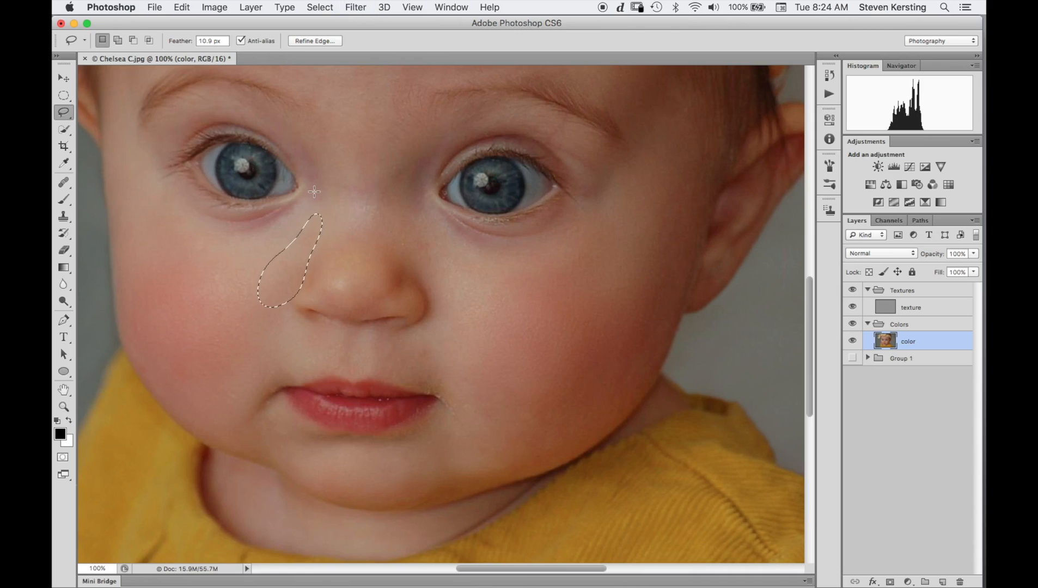
mouse_move(286, 340)
left_mouse_down()
mouse_move(286, 300)
mouse_move(269, 270)
mouse_move(284, 342)
left_mouse_up()
key("super+f")
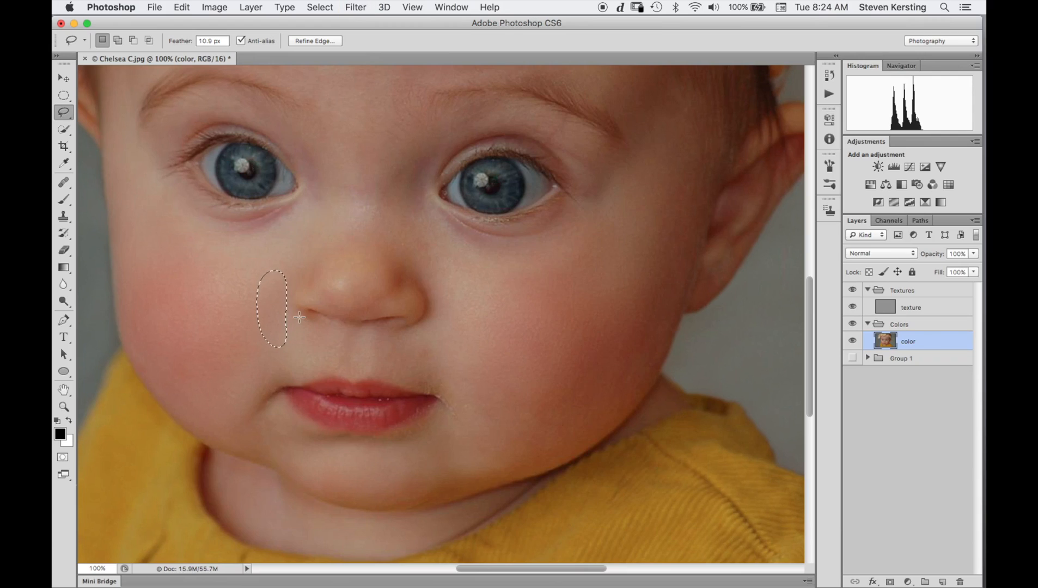
mouse_move(387, 224)
left_mouse_down()
mouse_move(400, 159)
mouse_move(358, 203)
mouse_move(386, 234)
left_mouse_up()
key("super+f")
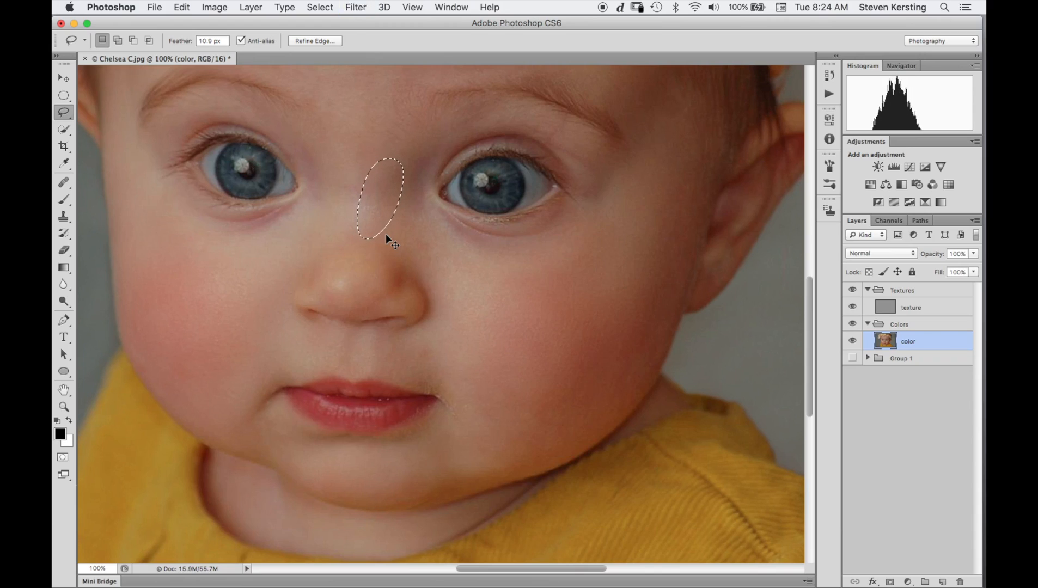
Toggle the Textures group's visibility to compare the image with and without texture, and clear the selection.
left_click(852, 291)
left_click(852, 291)
left_click(851, 291)
left_click(852, 291)
key("super+d")
Lasso the forehead skin above each eyebrow and in the centre between them, smoothing the areas with the last Gaussian Blur.
left_click_drag(511, 494, 507, 587)
left_click_drag(545, 485, 575, 584)
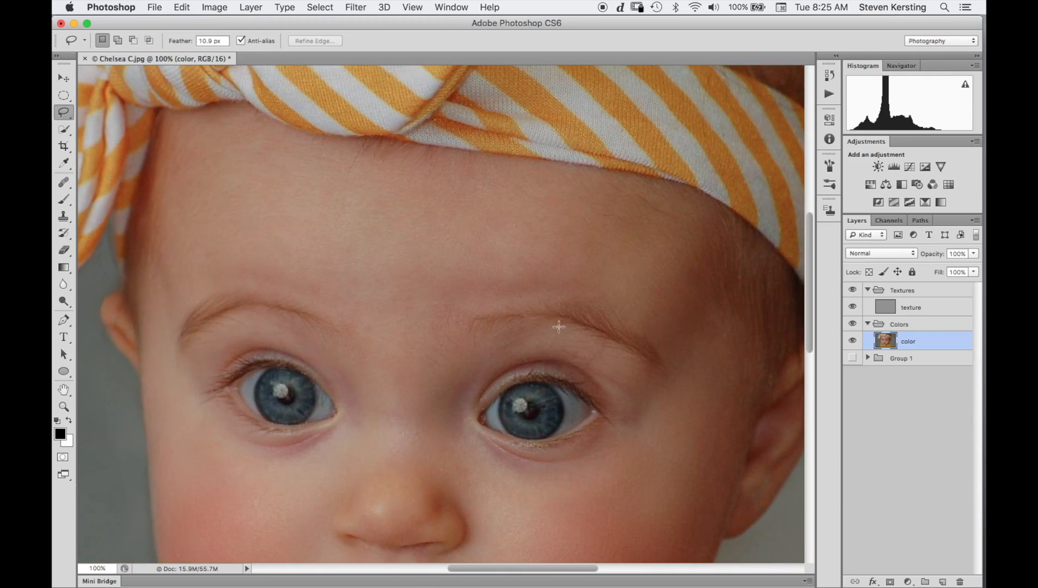
mouse_move(567, 251)
left_mouse_down()
mouse_move(499, 239)
mouse_move(546, 294)
mouse_move(539, 243)
mouse_move(563, 248)
left_mouse_up()
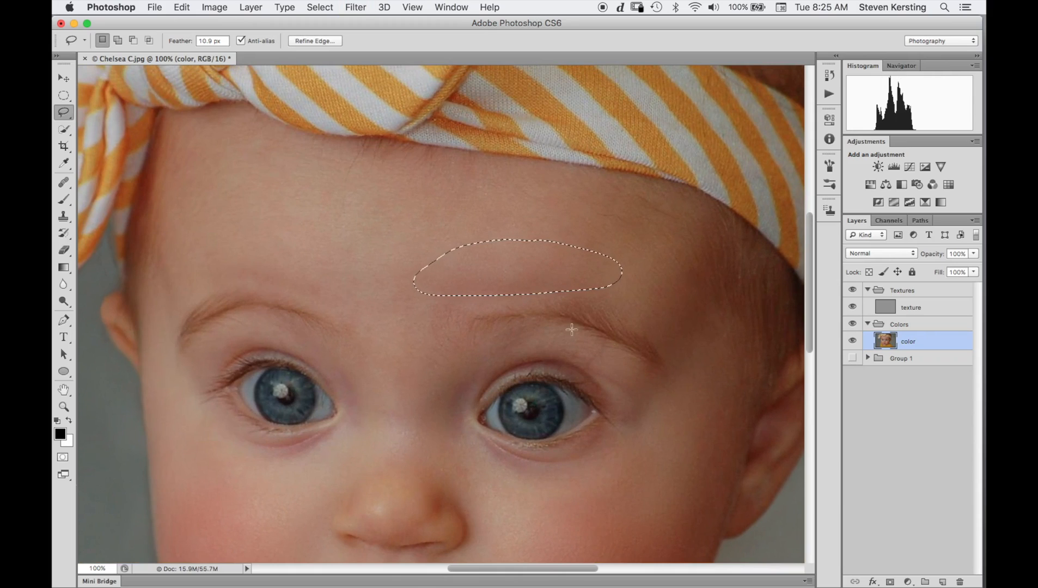
mouse_move(334, 269)
left_mouse_down()
mouse_move(319, 251)
mouse_move(237, 248)
mouse_move(291, 293)
mouse_move(374, 316)
mouse_move(337, 268)
left_mouse_up()
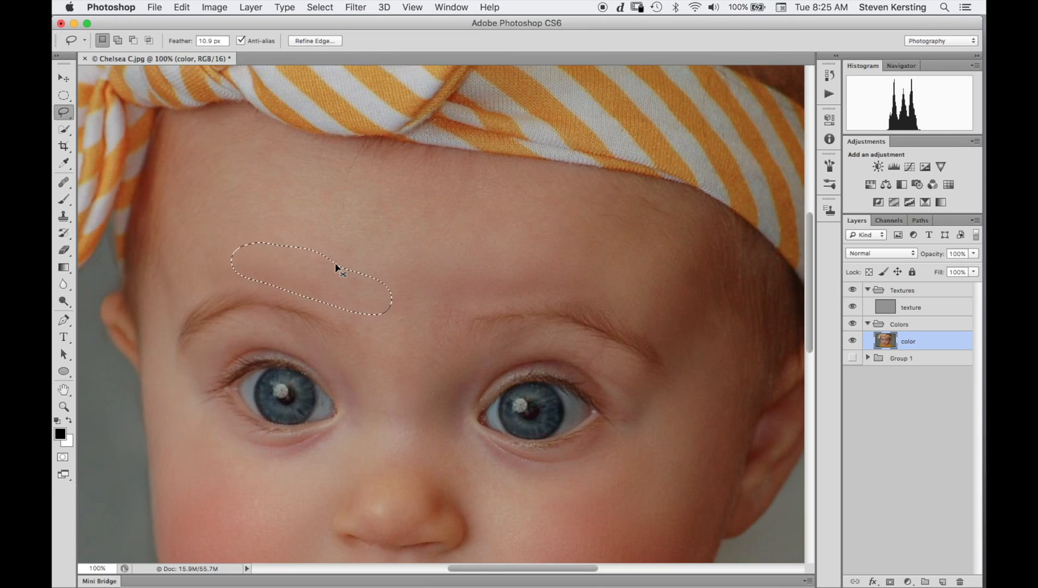
mouse_move(458, 246)
left_mouse_down()
mouse_move(482, 282)
mouse_move(452, 255)
left_mouse_up()
key("super+f")
key("super+f")
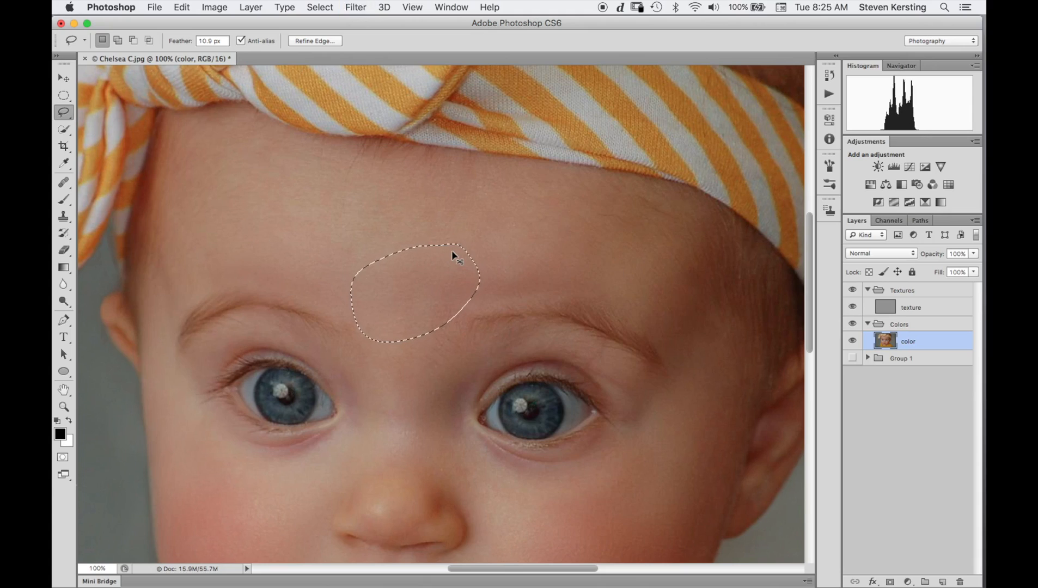
Lasso the upper forehead below the headband on both sides, apply the last Gaussian Blur twice to each area, and deselect.
mouse_move(662, 222)
left_mouse_down()
mouse_move(630, 204)
mouse_move(540, 191)
mouse_move(478, 235)
mouse_move(595, 286)
mouse_move(647, 283)
mouse_move(675, 209)
left_mouse_up()
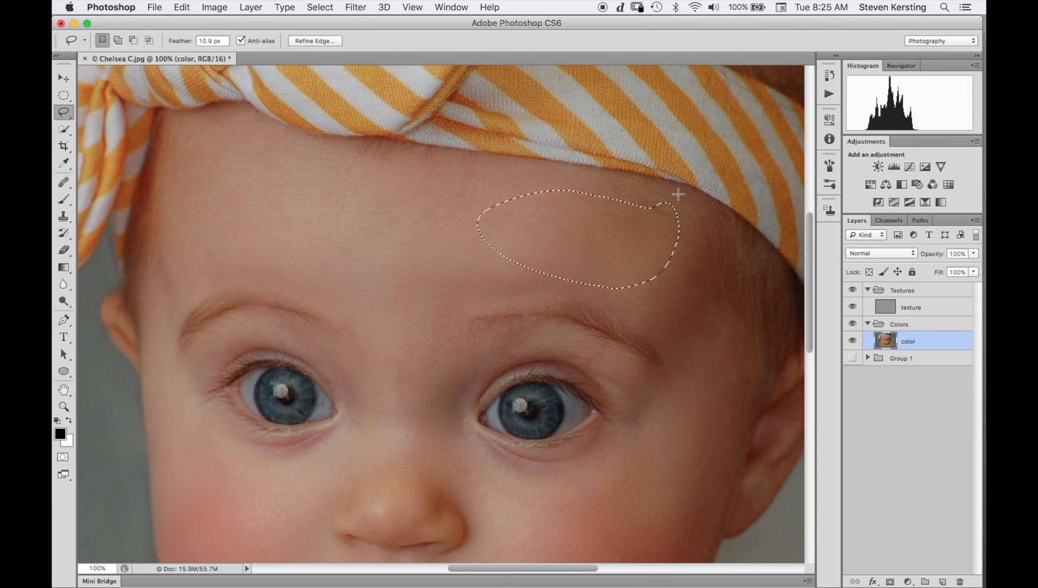
key("super+f")
key("super+f")
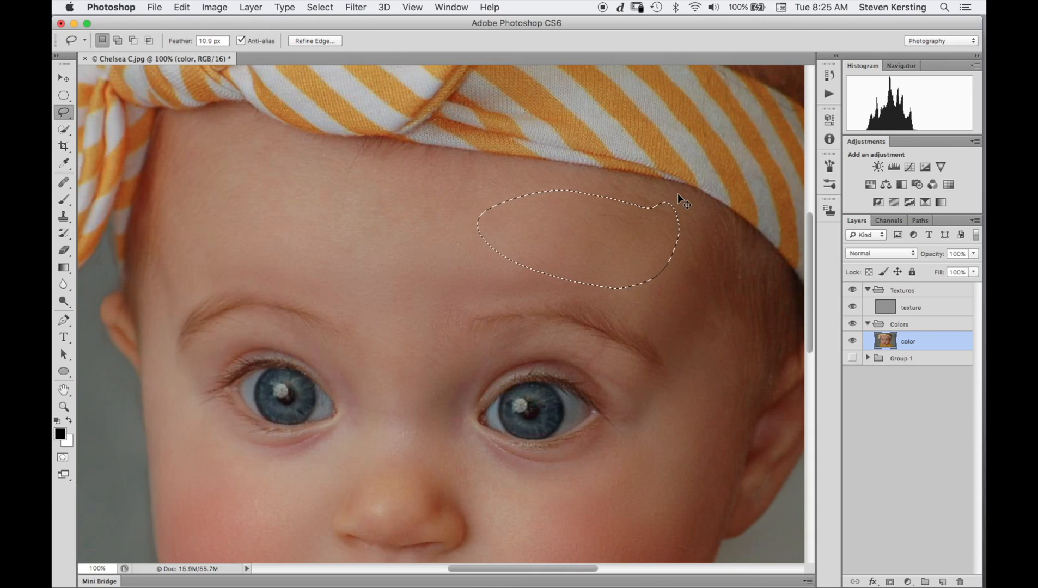
mouse_move(434, 213)
left_mouse_down()
mouse_move(338, 162)
mouse_move(240, 164)
left_mouse_up()
left_click_drag(428, 245, 438, 232)
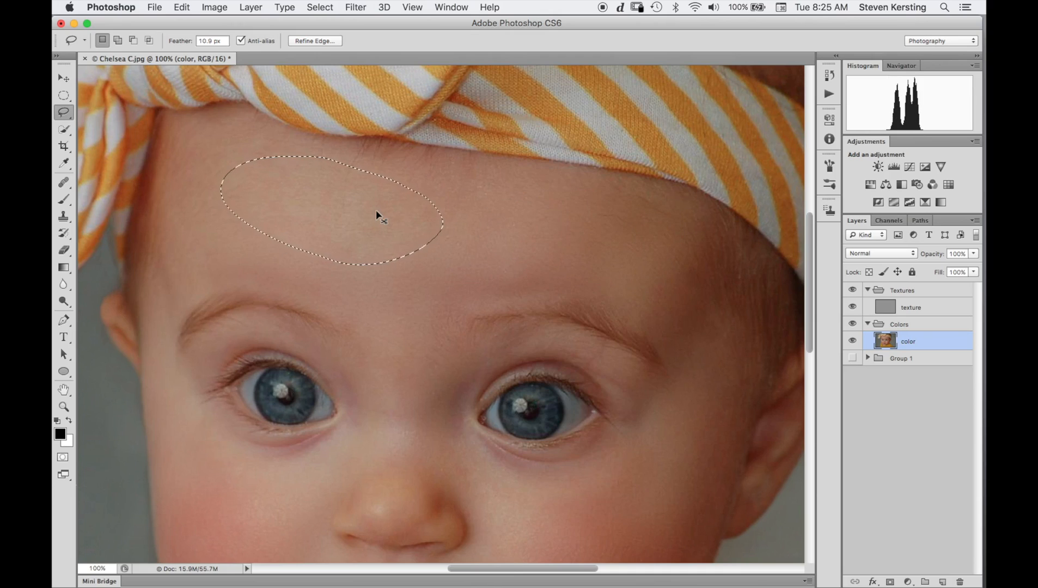
key("super+f")
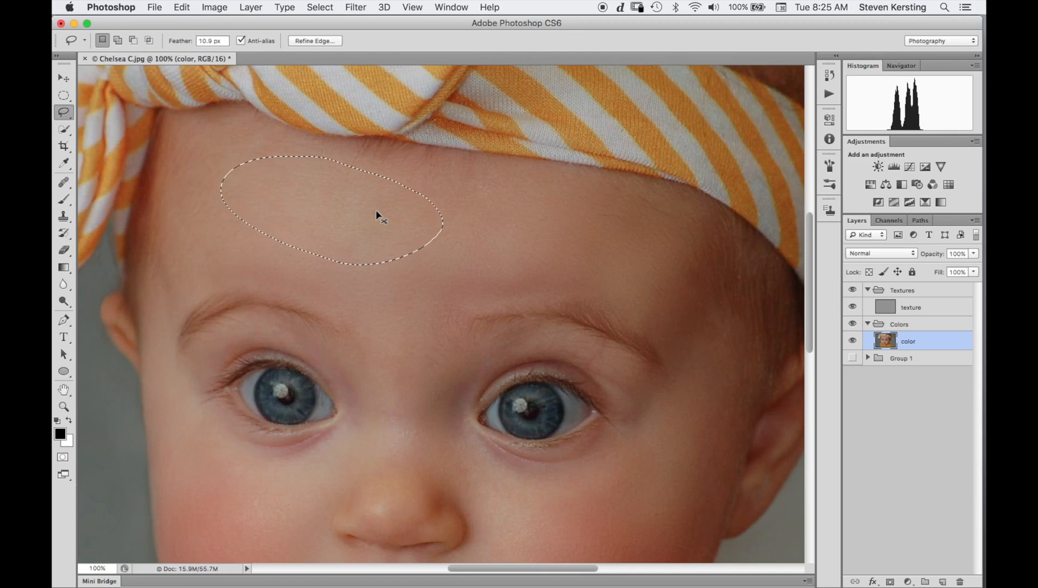
key("super+f")
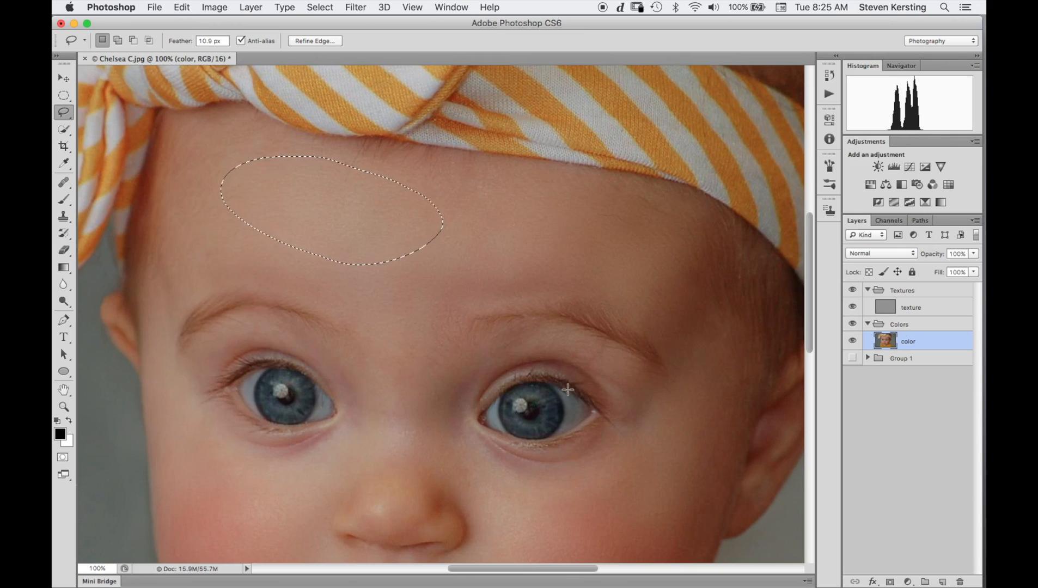
key("super+d")
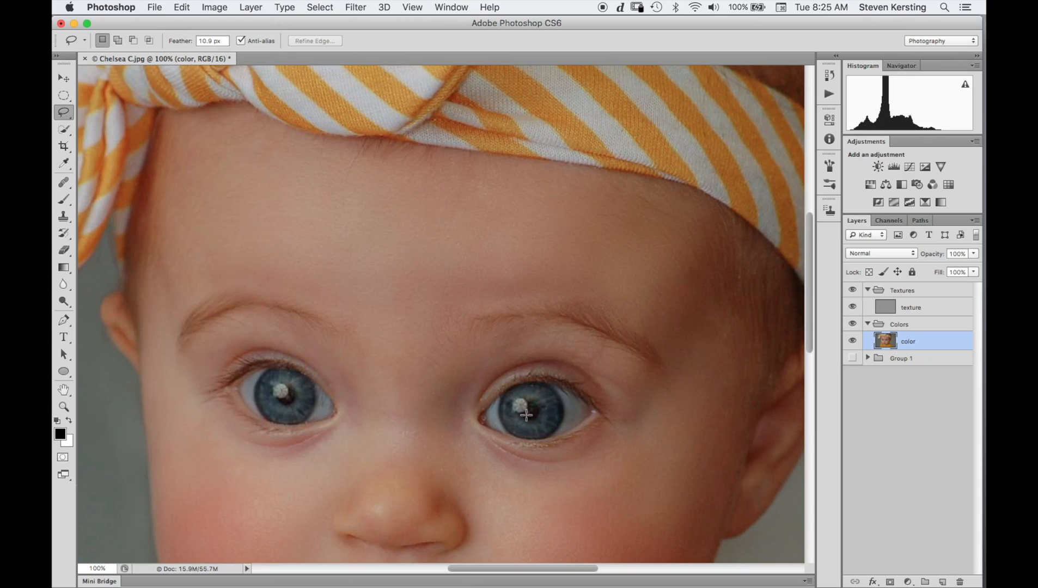
Lasso the skin between the nose and the eye nearest the fully visible ear, repeat the Gaussian Blur, and deselect.
left_click_drag(461, 490, 483, 294)
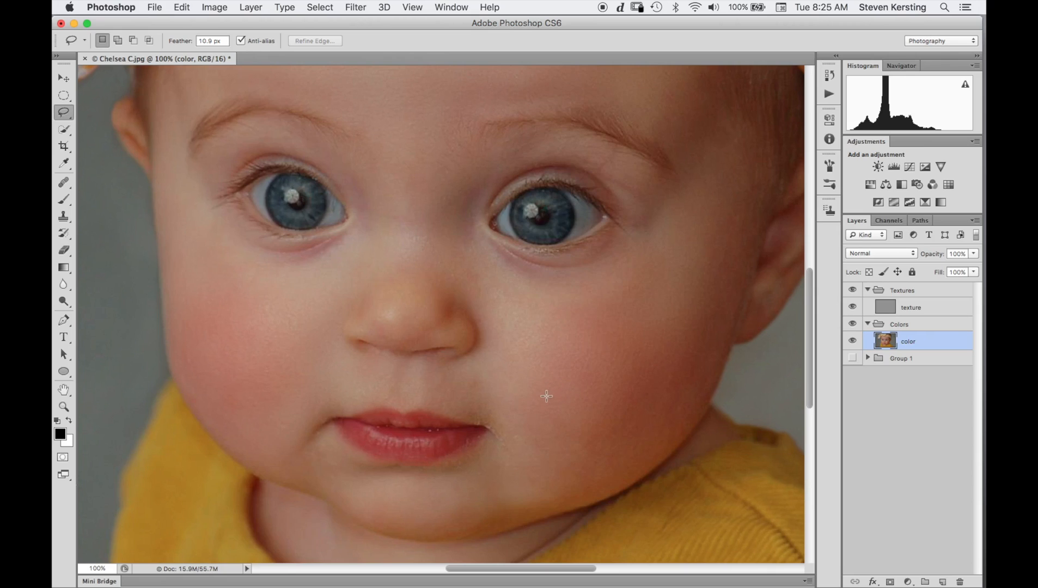
left_click_drag(552, 394, 514, 447)
mouse_move(448, 309)
left_mouse_down()
mouse_move(433, 357)
mouse_move(493, 375)
left_mouse_up()
key("super+f")
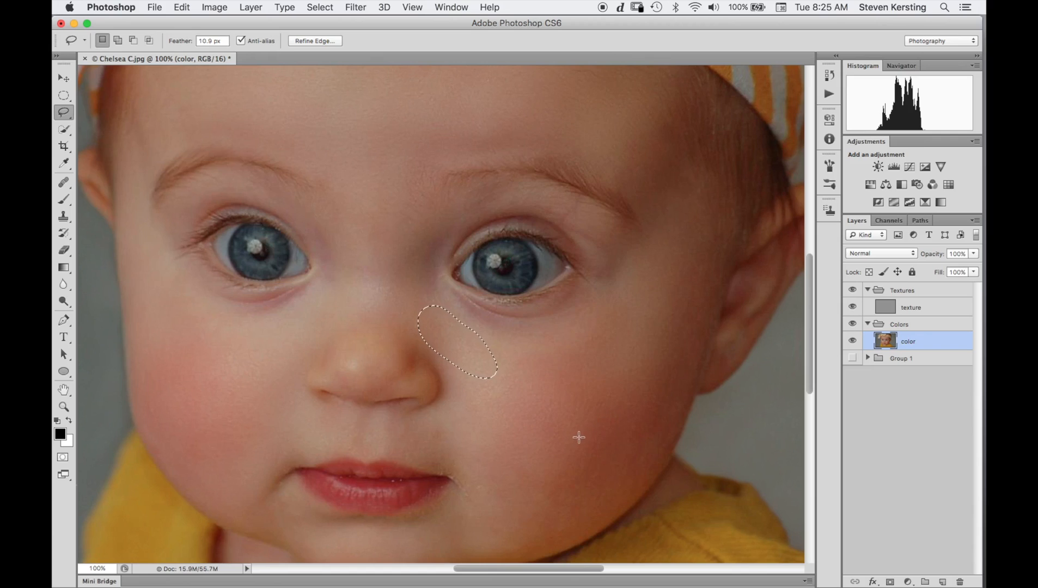
key("super+d")
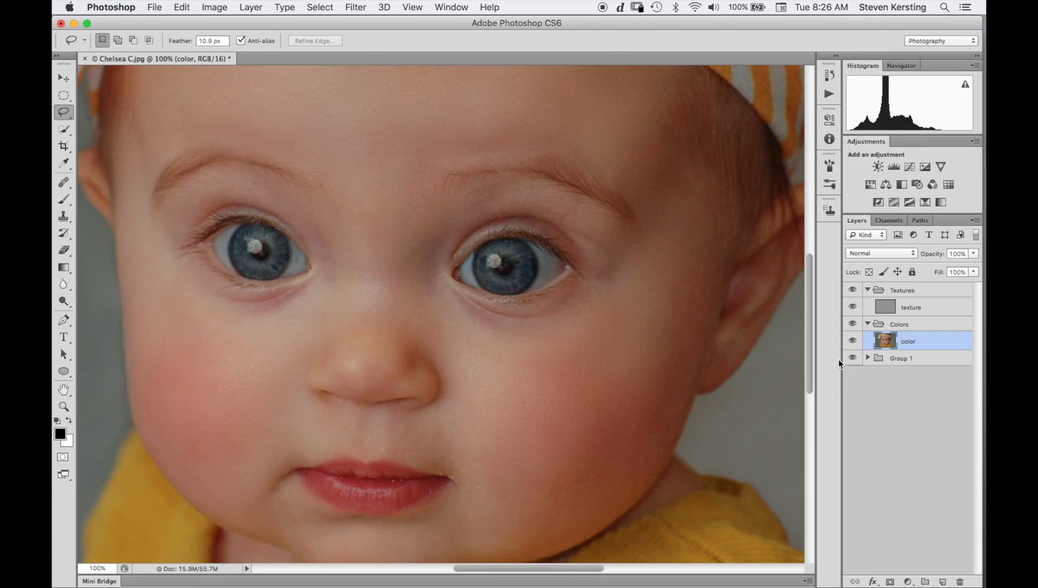
Compare Group 1 on its own with all the layers visible to judge the smoothing.
left_click(852, 358, "alt")
left_click(852, 358, "alt")
left_click(853, 359, "alt")
left_click(853, 359, "alt")
Add a new empty layer above the color layer inside the Colors group.
key("alt+shift+super+n")
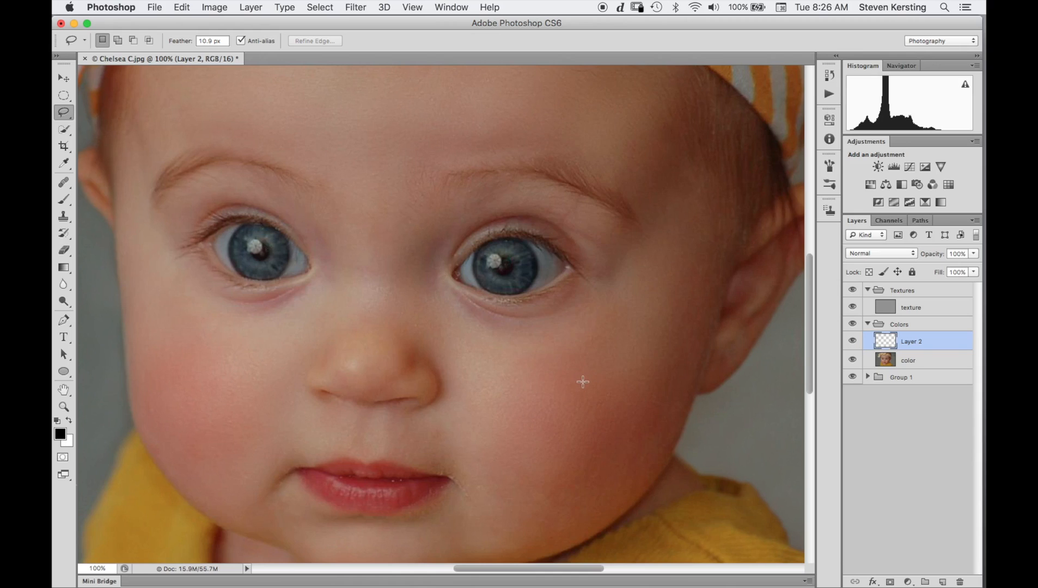
Paint sampled skin colours under and beside the eye nearest the fully visible ear with a 24 px soft Brush.
key("b")
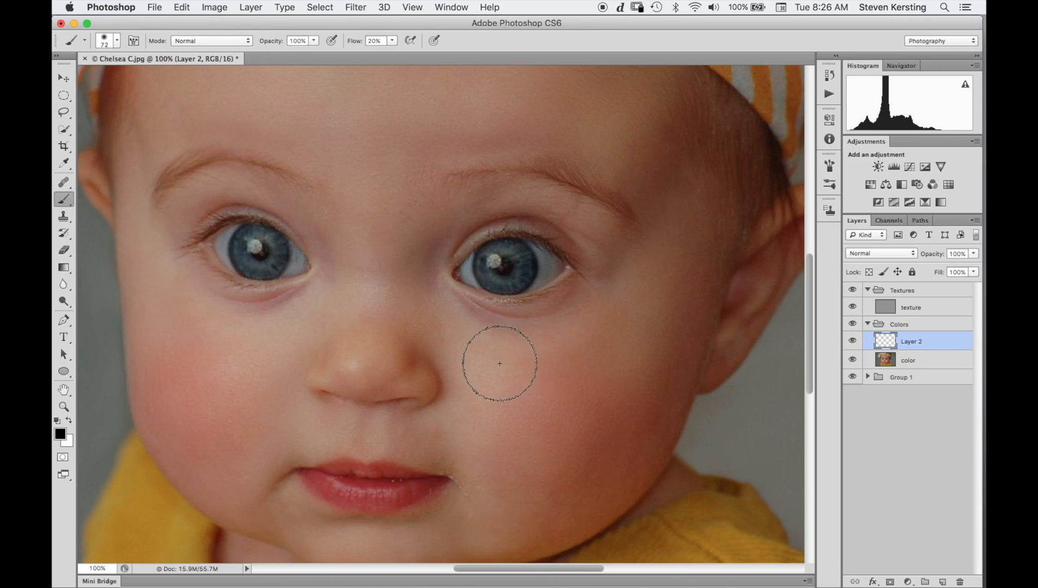
mouse_move(508, 366)
left_mouse_down("ctrl+alt")
mouse_move(493, 366)
mouse_move(507, 365)
left_mouse_up("ctrl+alt")
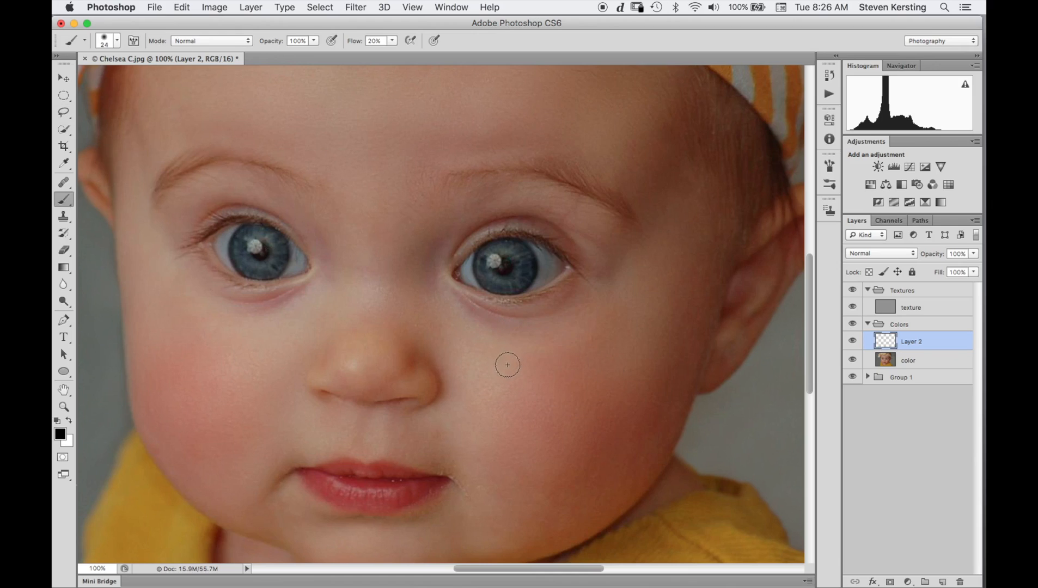
left_click(462, 327, "alt")
left_click(613, 291, "alt")
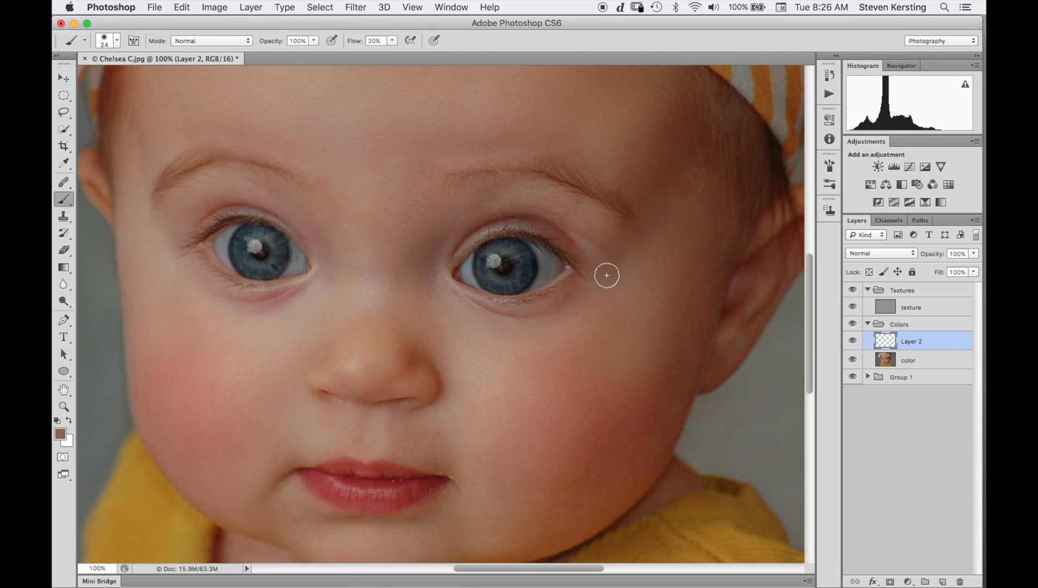
Resample nearby skin tones and paint over the shadow under the other eye and toward the bridge of the nose.
left_click(303, 310, "alt")
left_click(259, 323, "alt")
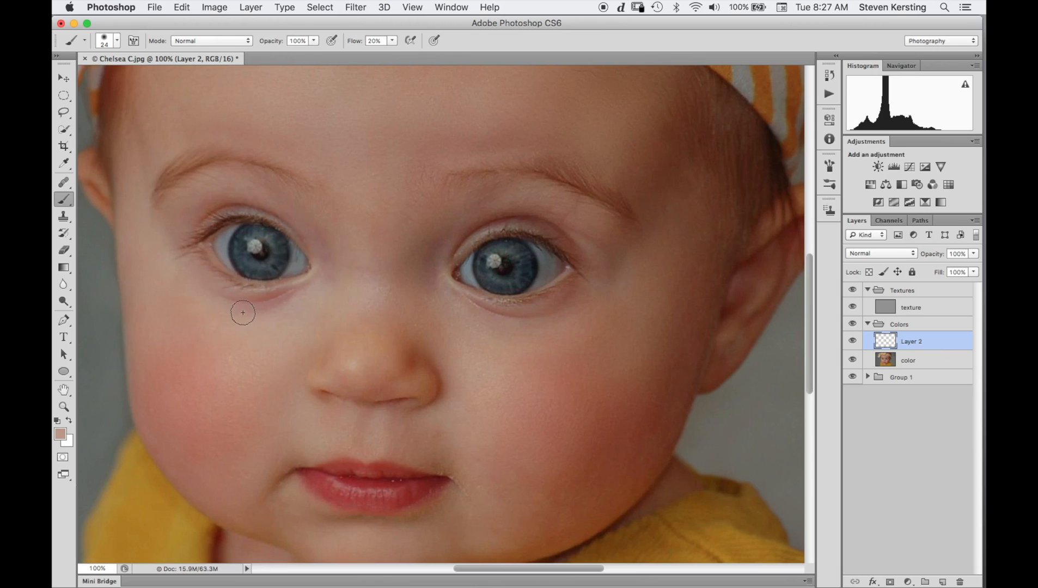
left_click(275, 321, "alt")
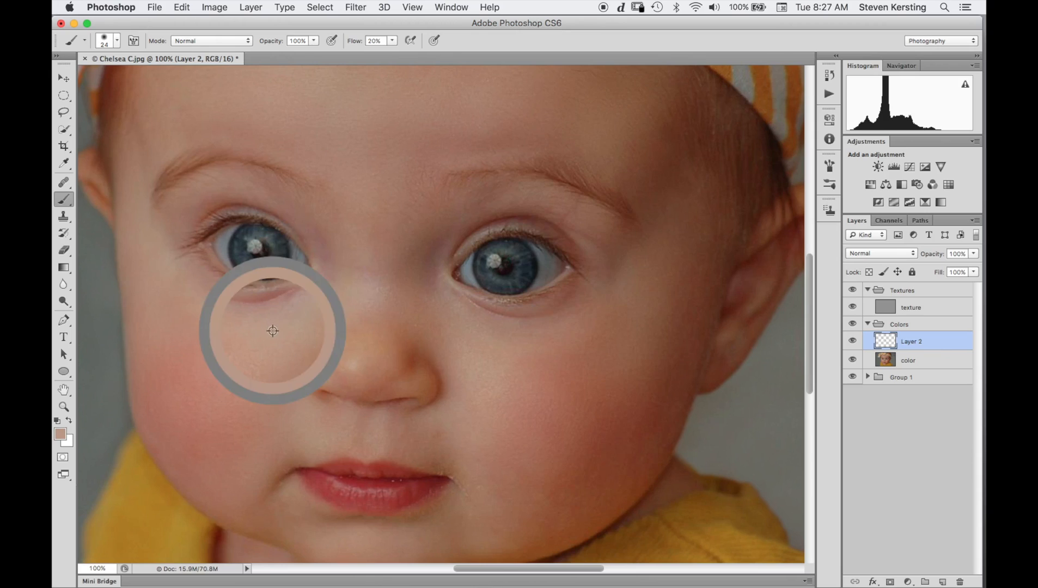
left_click_drag(287, 301, 311, 284)
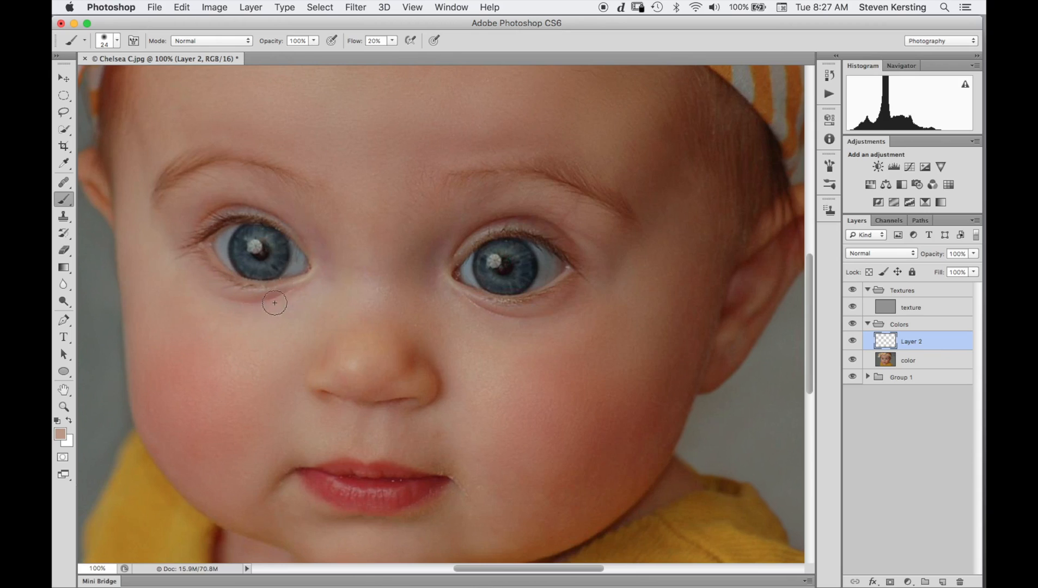
left_click(272, 321, "alt")
mouse_move(268, 299)
left_mouse_down()
mouse_move(246, 299)
mouse_move(288, 285)
mouse_move(260, 301)
mouse_move(329, 291)
mouse_move(317, 305)
mouse_move(337, 289)
mouse_move(327, 296)
mouse_move(331, 266)
mouse_move(325, 286)
mouse_move(342, 277)
mouse_move(328, 240)
mouse_move(331, 260)
mouse_move(306, 293)
mouse_move(327, 277)
mouse_move(311, 244)
mouse_move(325, 282)
mouse_move(295, 295)
mouse_move(285, 329)
mouse_move(319, 281)
mouse_move(466, 235)
left_mouse_up()
left_click(316, 304, "alt")
left_click(335, 277, "alt")
Even out the forehead and the area above the brows by painting sampled skin tones with a 124 px Brush.
mouse_move(412, 277)
left_mouse_down()
mouse_move(446, 277)
mouse_move(457, 398)
left_mouse_up()
key("space")
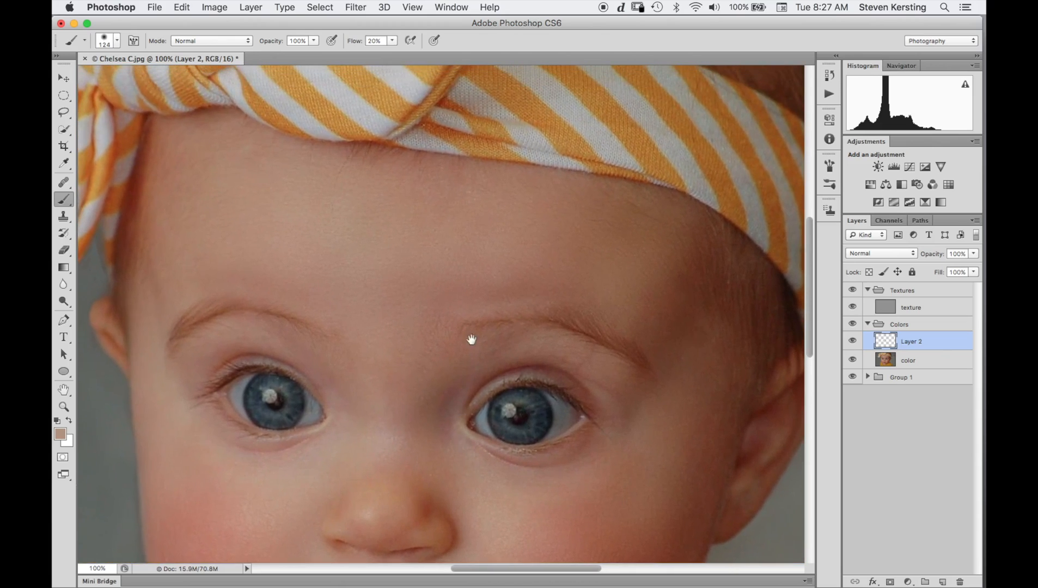
left_click(474, 266, "alt")
mouse_move(474, 272)
left_mouse_down()
mouse_move(529, 298)
mouse_move(586, 301)
mouse_move(481, 298)
mouse_move(437, 262)
left_mouse_up()
left_click(318, 261, "alt")
mouse_move(311, 251)
left_mouse_down()
mouse_move(342, 297)
mouse_move(268, 278)
left_mouse_up()
mouse_move(476, 297)
left_mouse_down()
mouse_move(420, 338)
mouse_move(431, 342)
mouse_move(322, 314)
mouse_move(392, 316)
left_mouse_up()
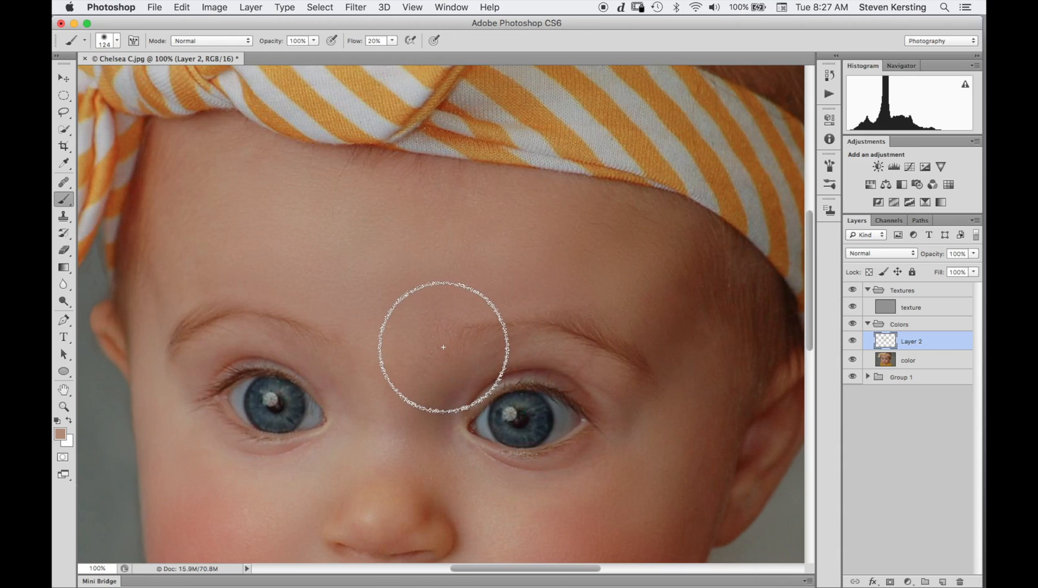
Collapse the Colors group and compare the skin around the eyes with the Textures group hidden and shown.
key("super+minus")
key("super+0")
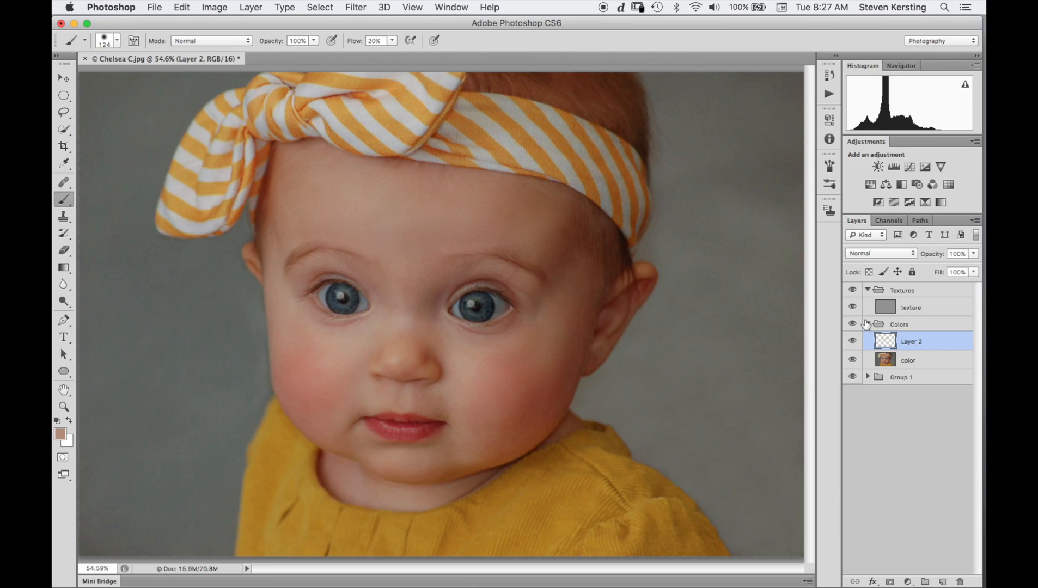
left_click(867, 324)
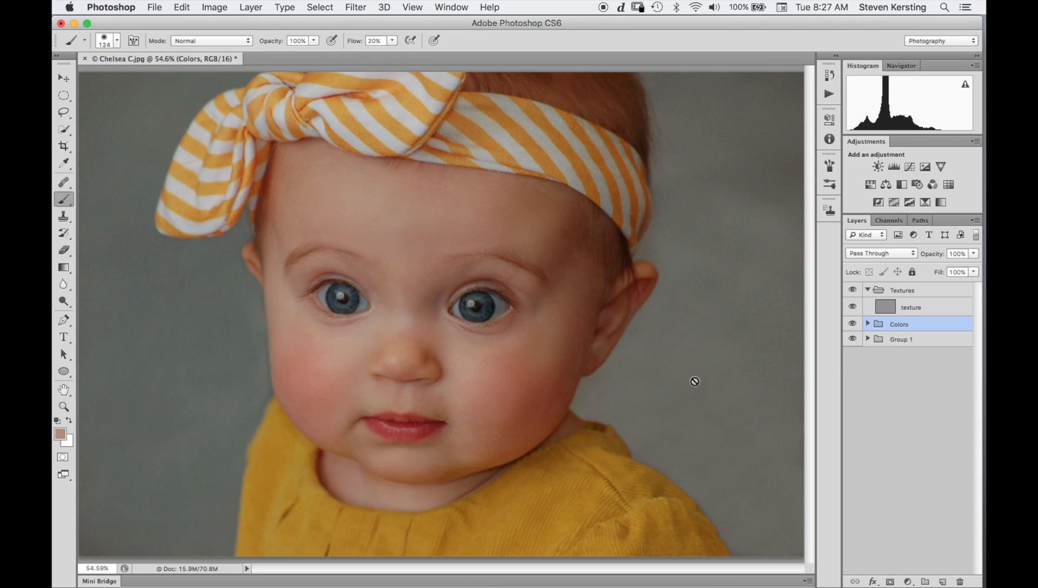
scroll(699, 384, "up", 5)
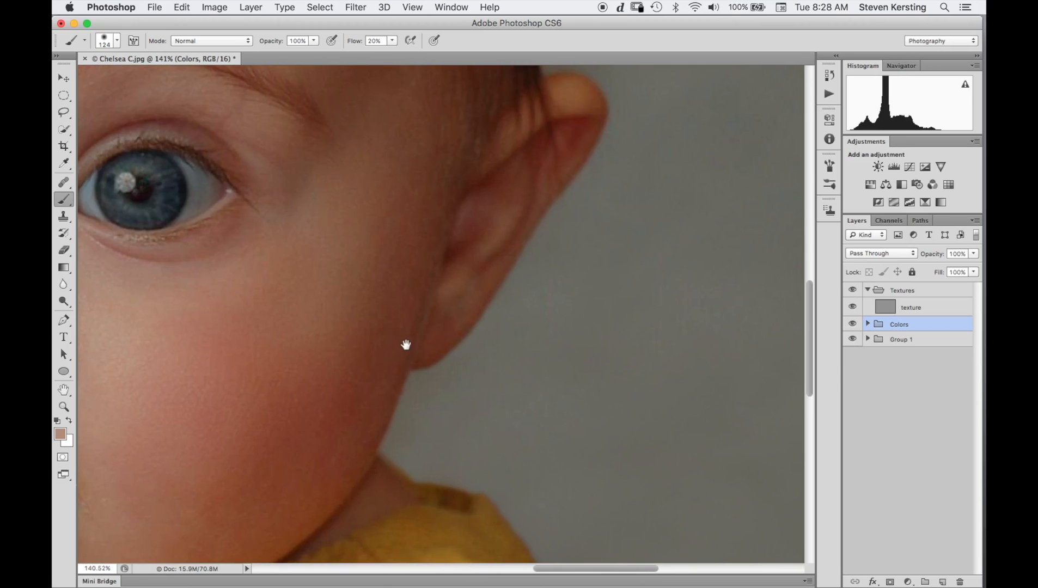
left_click_drag(398, 353, 713, 468)
left_click(851, 292)
left_click(848, 292)
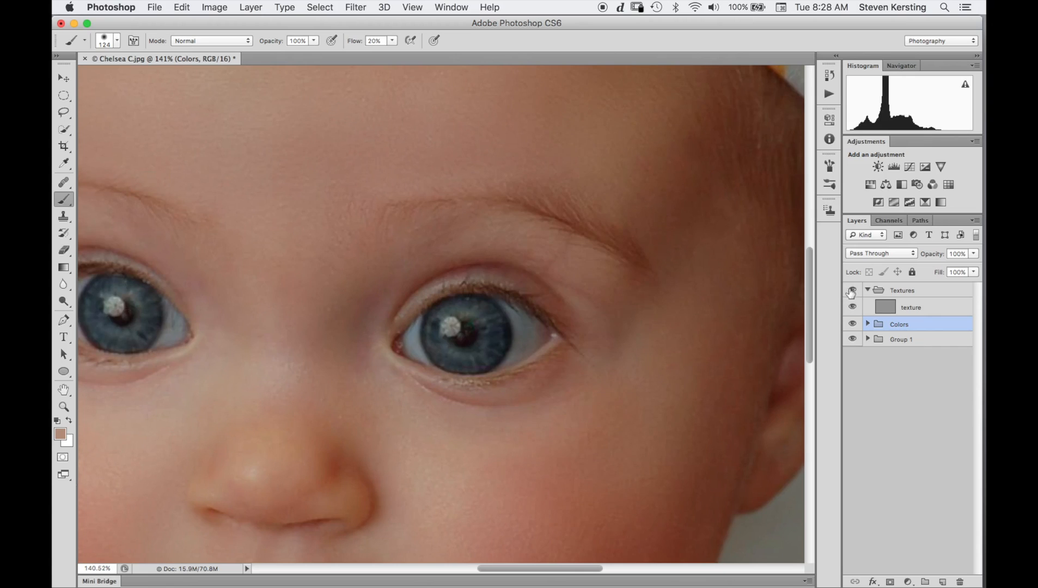
left_click(851, 292)
left_click(853, 292)
left_click_drag(561, 342, 556, 475)
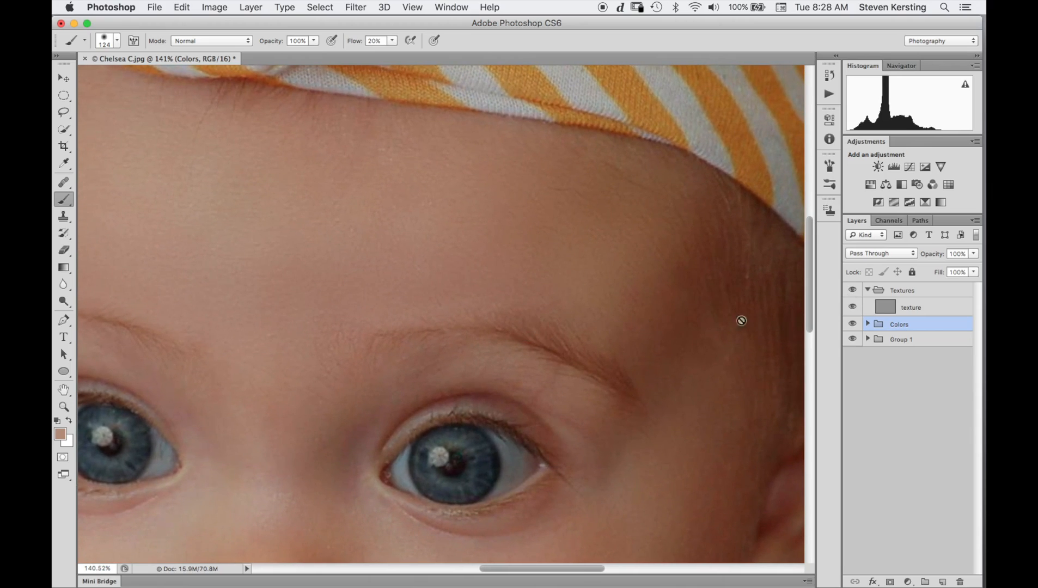
Select the texture layer and set the Clone Stamp tool to sample the Current Layer only.
left_click(878, 307)
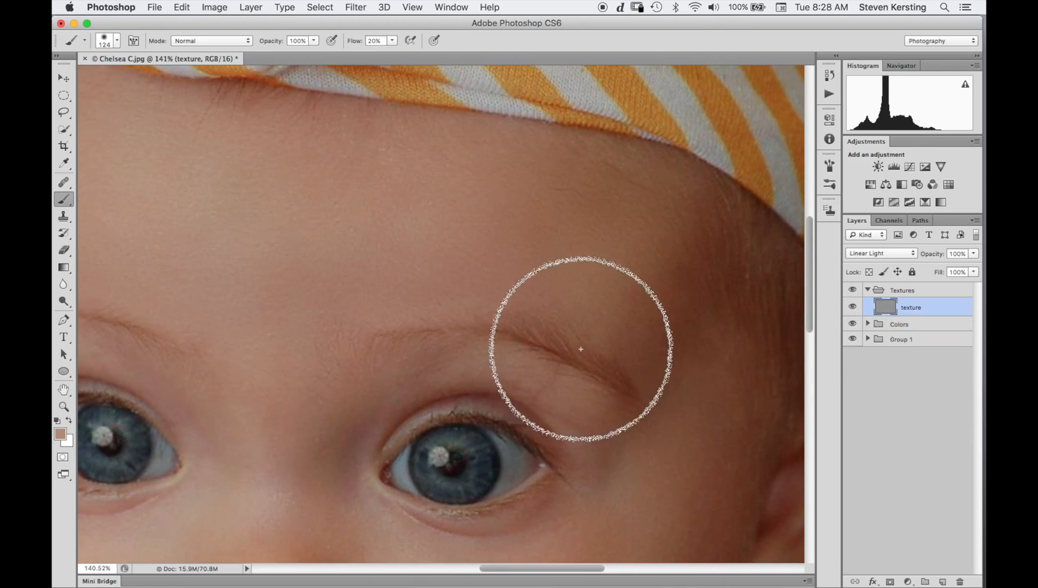
key("s")
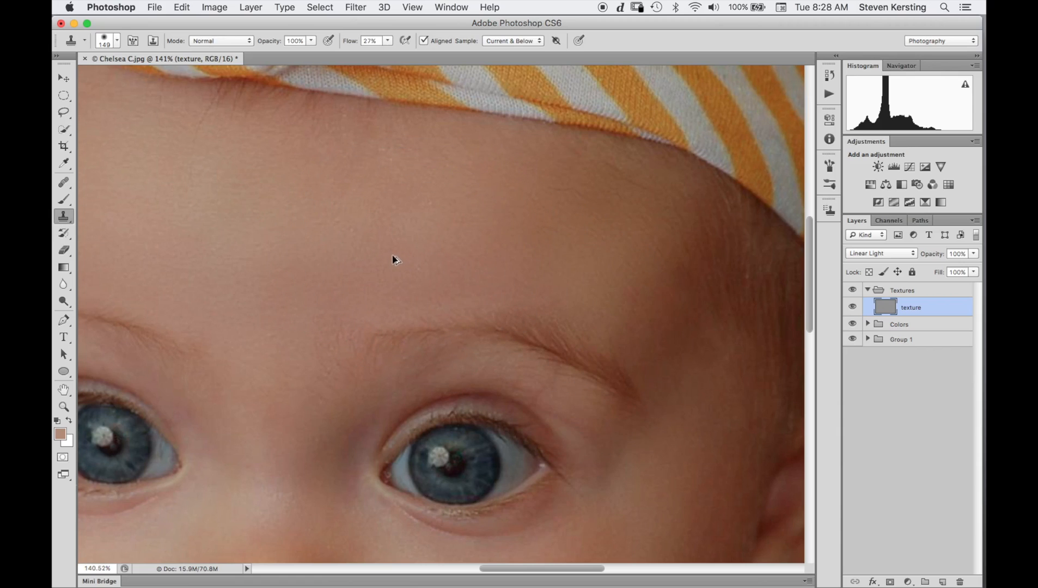
left_click(498, 41)
left_click(500, 32)
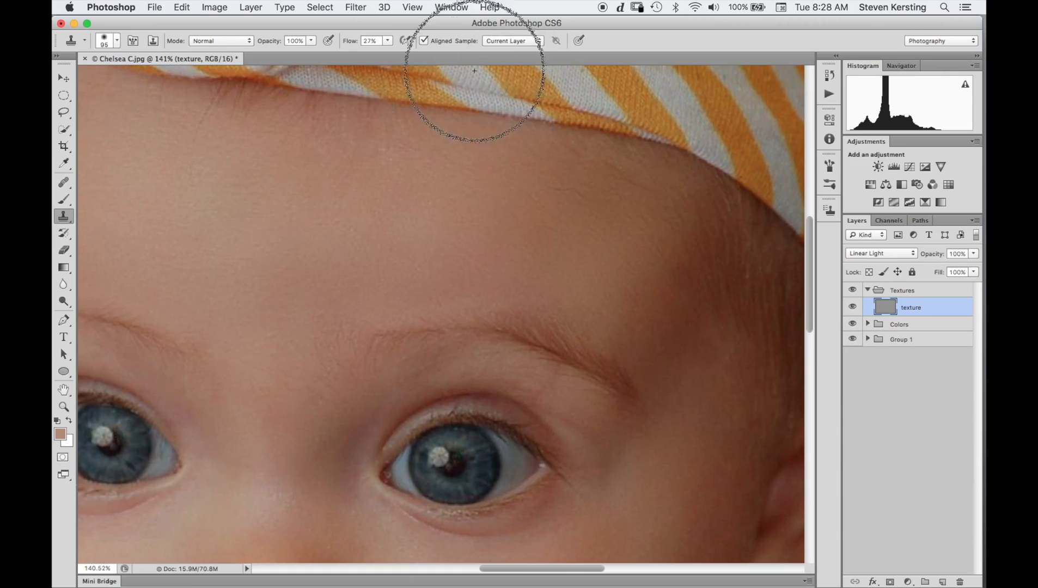
Clone clean forehead texture over the skin between the eyebrows and down to the nose bridge with a 95 px stamp.
left_click(290, 288, "alt")
mouse_move(312, 336)
left_mouse_down()
mouse_move(336, 334)
mouse_move(316, 359)
mouse_move(326, 374)
mouse_move(337, 333)
mouse_move(324, 316)
mouse_move(335, 310)
mouse_move(336, 343)
mouse_move(311, 405)
mouse_move(320, 386)
left_mouse_up()
mouse_move(308, 349)
left_mouse_down()
mouse_move(343, 324)
mouse_move(346, 335)
mouse_move(317, 355)
left_mouse_up()
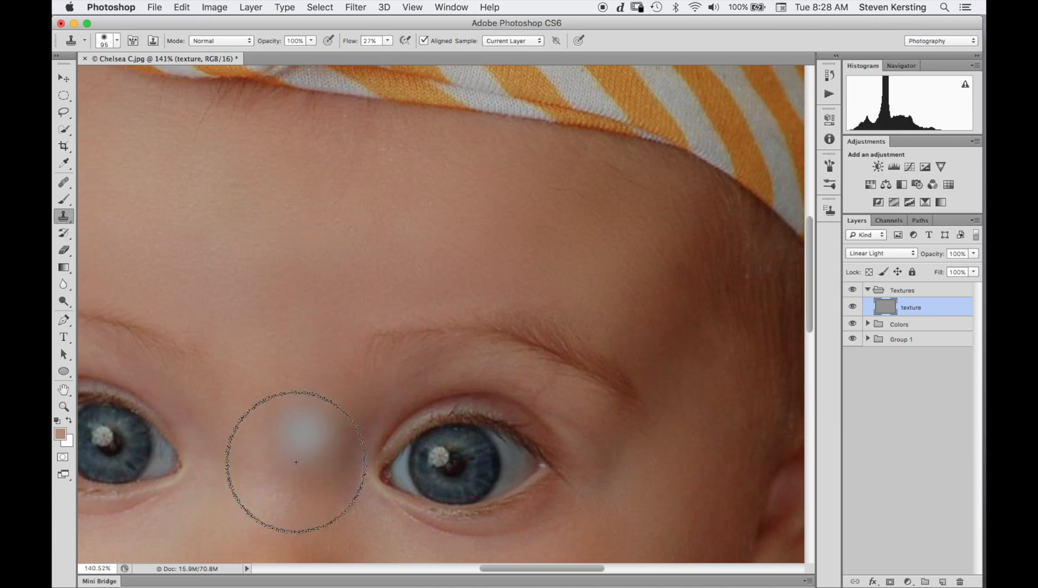
left_click(284, 434, "alt")
mouse_move(286, 485)
left_mouse_down()
mouse_move(275, 498)
mouse_move(282, 511)
left_mouse_up()
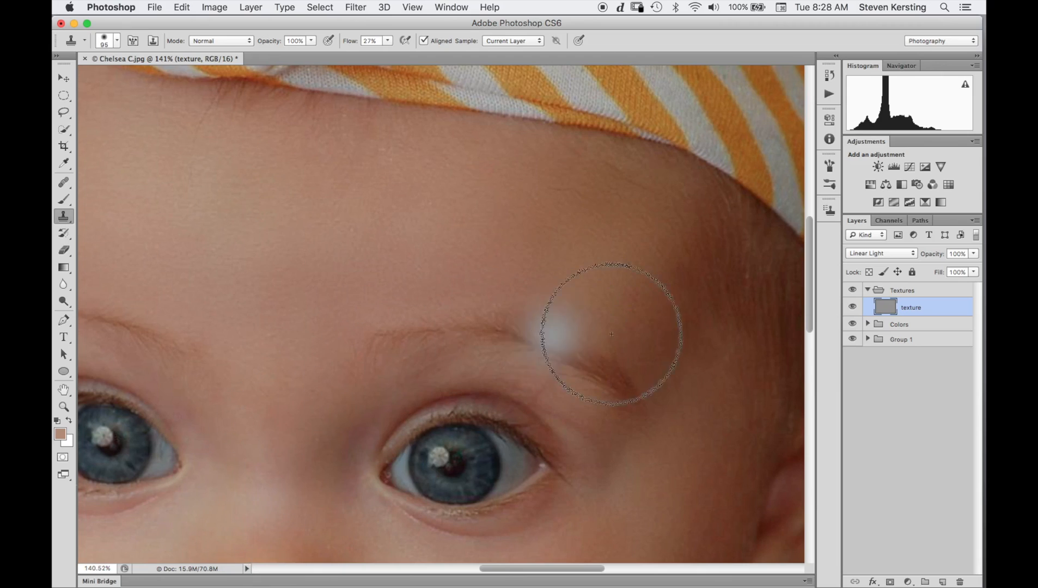
Reduce the Clone Stamp to 71 px and clone smooth skin texture over the mouth corner nearest the fully visible ear and below the lips.
left_click_drag(563, 410, 424, 223)
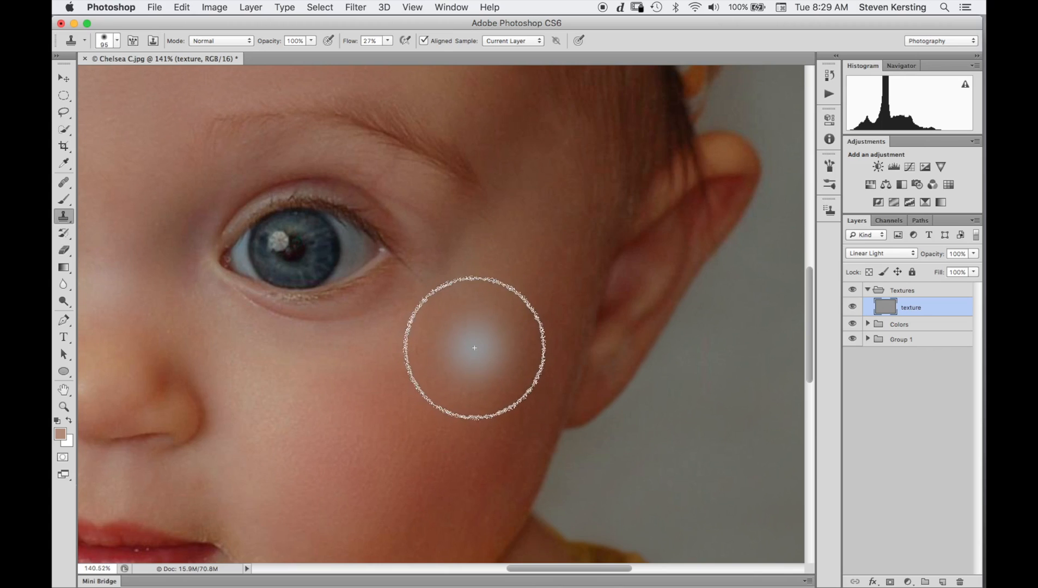
left_click_drag(363, 432, 410, 343)
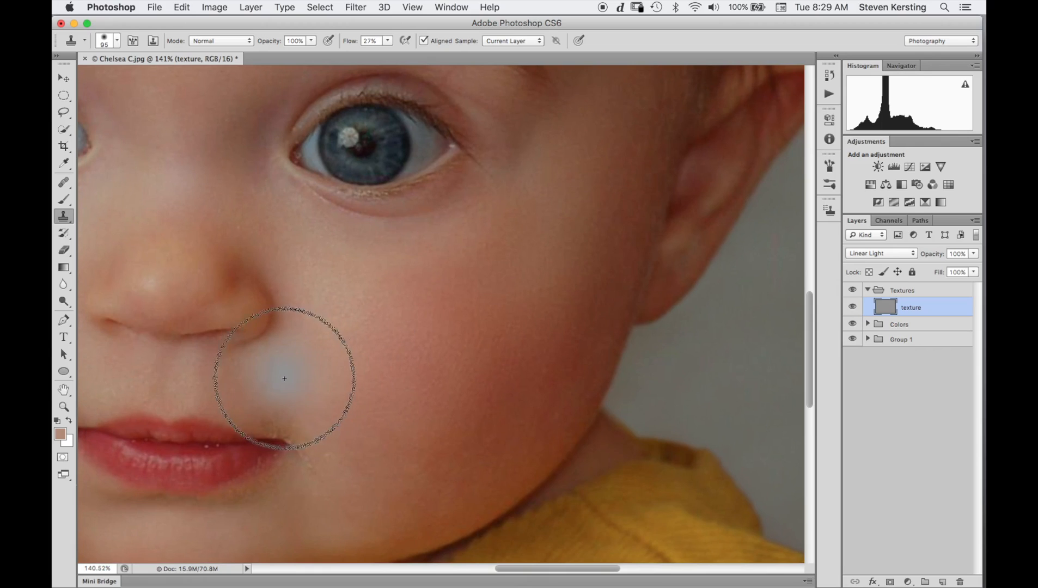
mouse_move(362, 378)
left_mouse_down()
mouse_move(341, 385)
mouse_move(355, 377)
left_mouse_up()
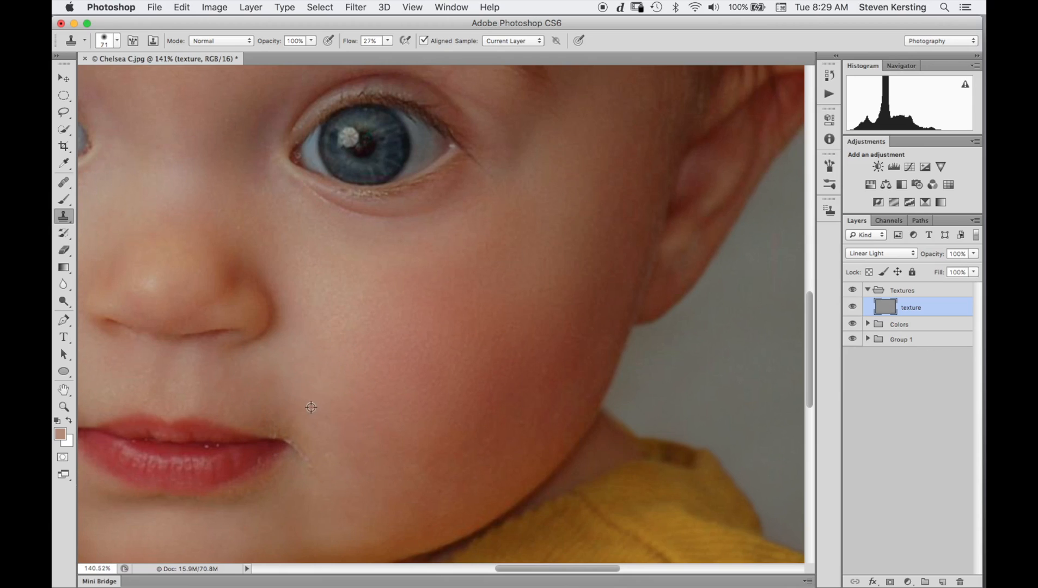
left_click(308, 391, "alt")
mouse_move(303, 423)
left_mouse_down()
mouse_move(276, 417)
mouse_move(290, 412)
mouse_move(297, 431)
mouse_move(292, 410)
mouse_move(302, 421)
mouse_move(285, 412)
left_mouse_up()
key("x")
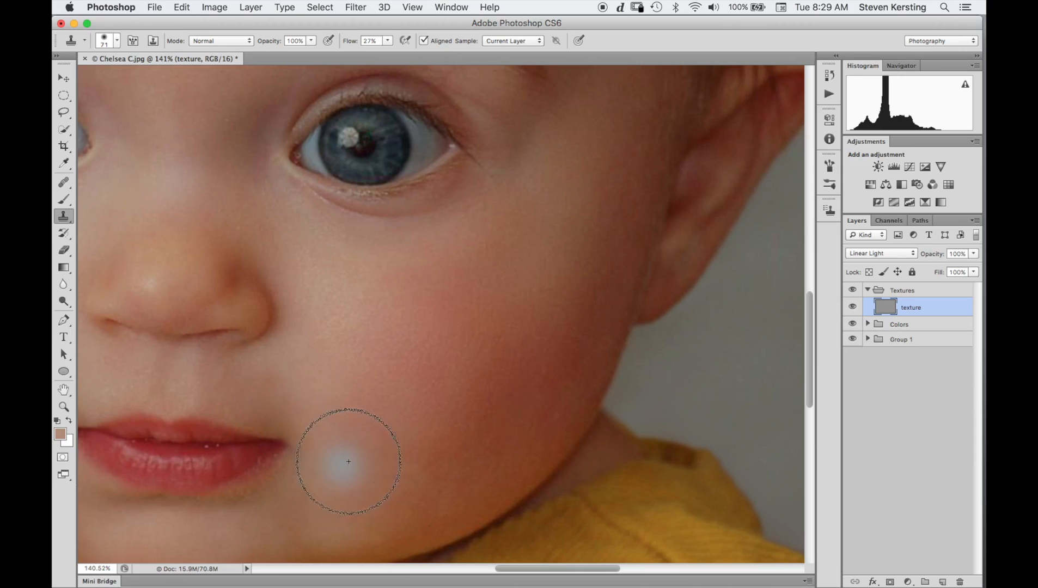
left_click(320, 493, "alt")
mouse_move(279, 482)
left_mouse_down()
mouse_move(270, 478)
mouse_move(240, 510)
mouse_move(244, 493)
mouse_move(231, 502)
mouse_move(243, 498)
left_mouse_up()
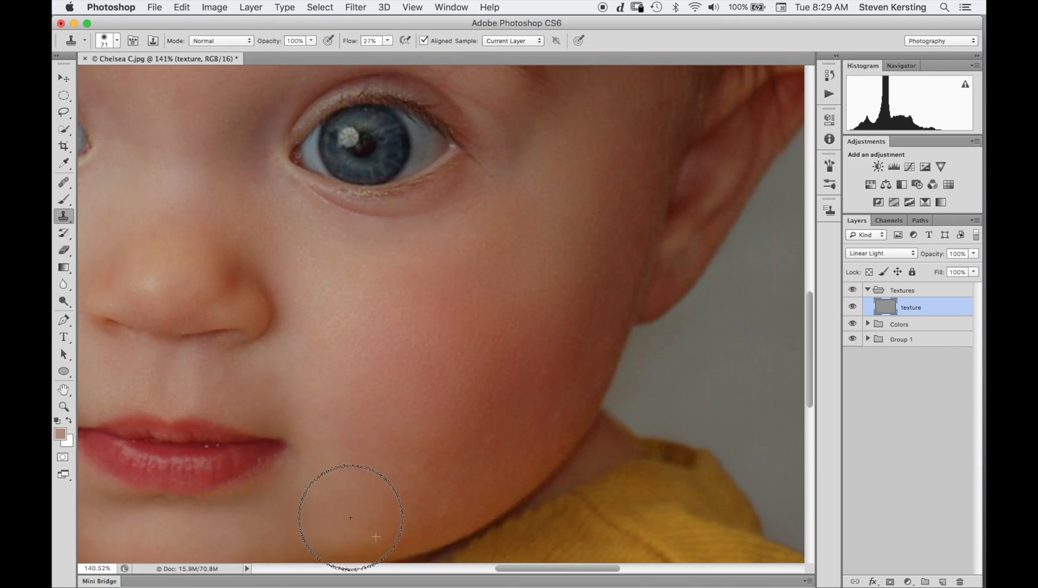
Clone clean skin texture over the blemishes on the opposite cheek of the texture layer.
mouse_move(373, 443)
left_mouse_down()
mouse_move(588, 336)
mouse_move(682, 361)
mouse_move(757, 420)
left_mouse_up()
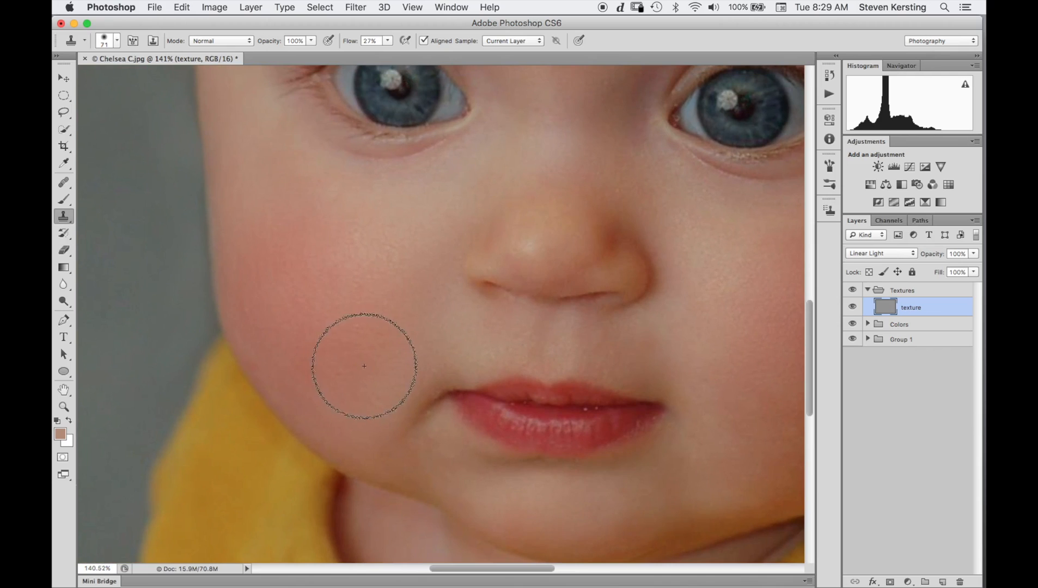
left_click_drag(381, 399, 316, 368)
left_click(290, 311, "alt")
left_click_drag(245, 311, 243, 312)
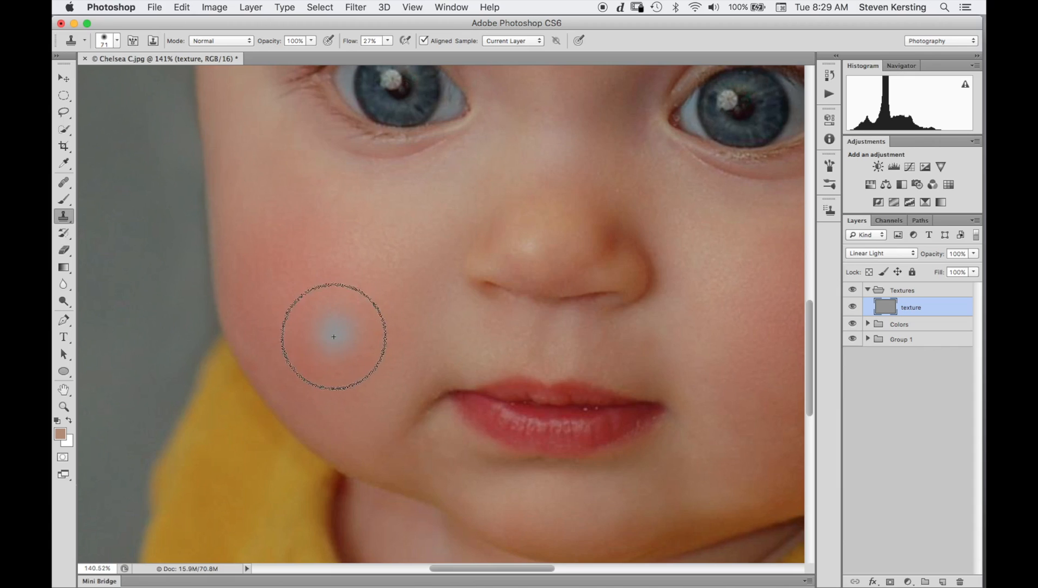
Add a white layer mask to the texture layer.
key("super+0")
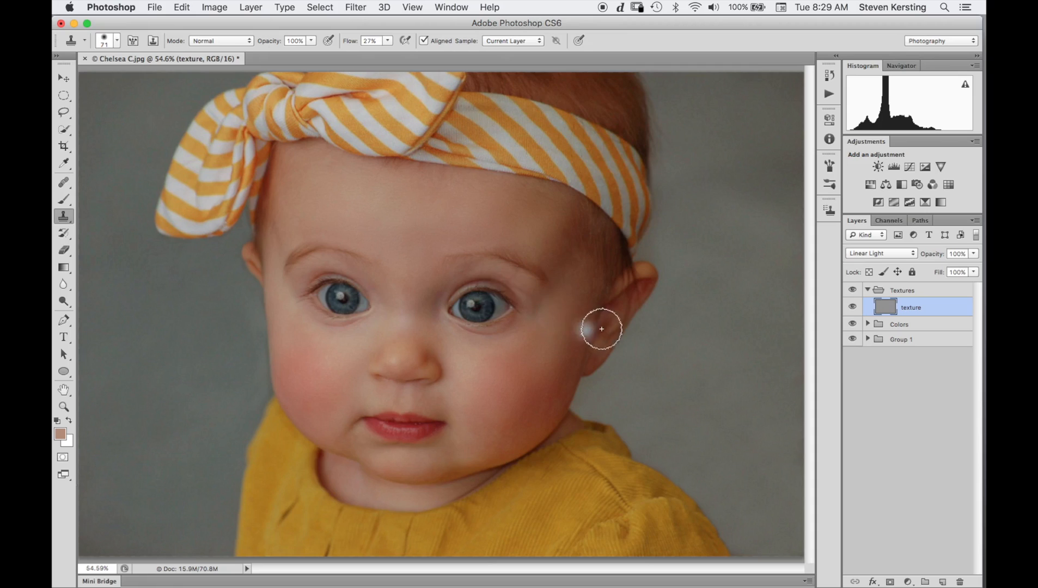
key("super+1")
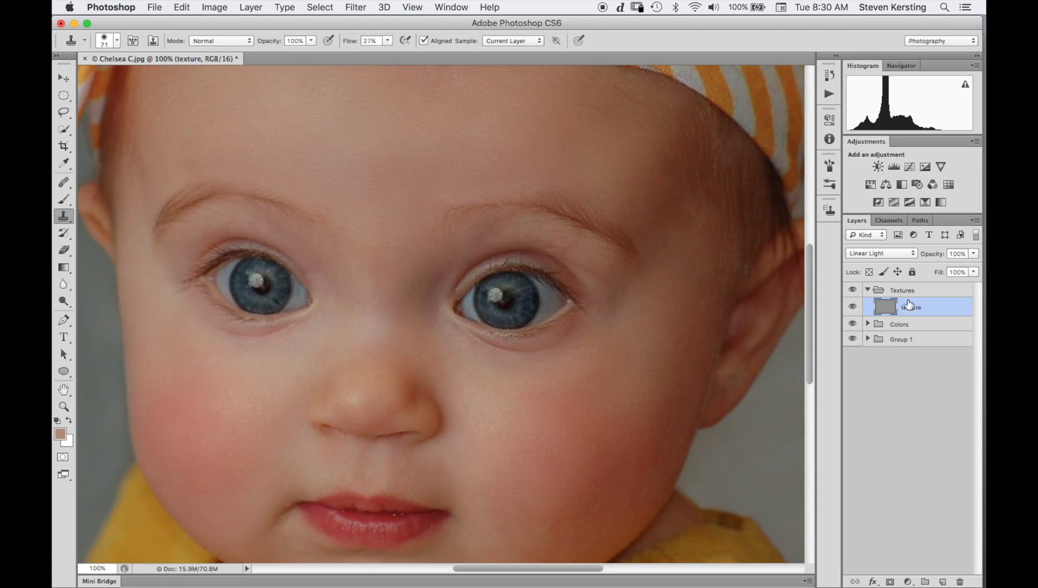
left_click(883, 481)
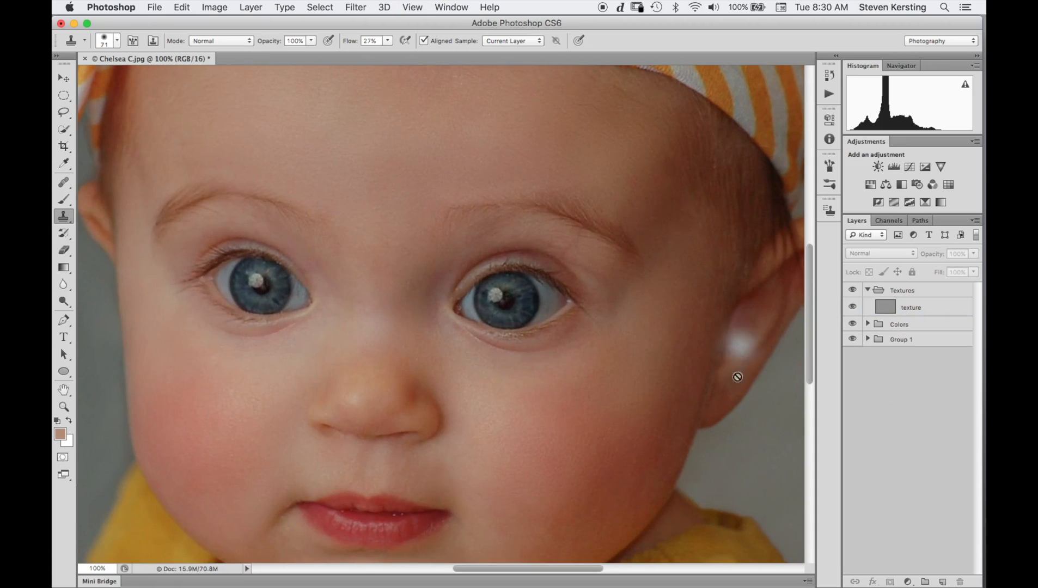
left_click(908, 309)
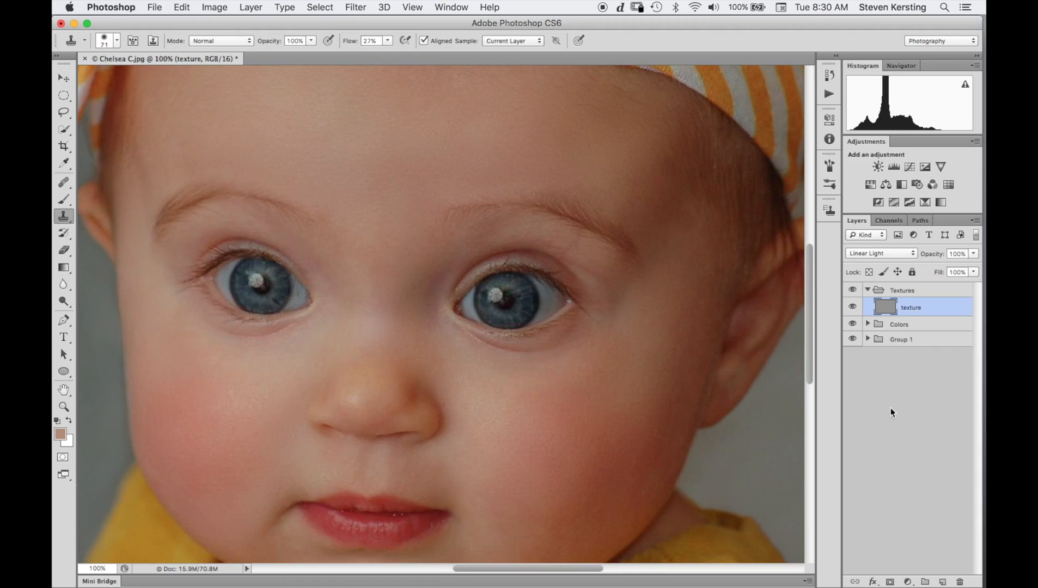
left_click(890, 581)
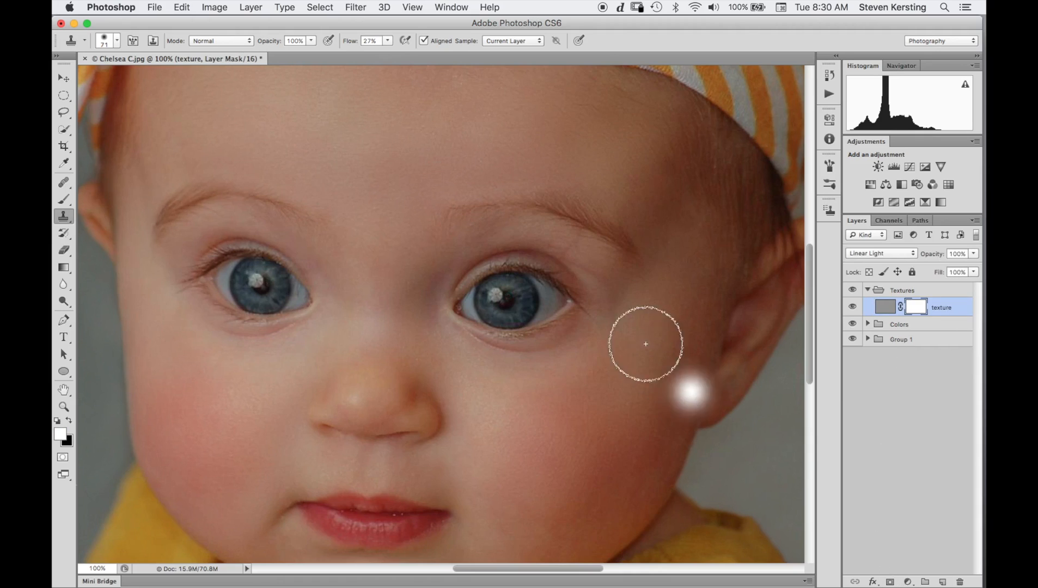
Paint black on the texture layer's mask above both eyes with an 82 px Brush to soften the eyelid texture.
key("b")
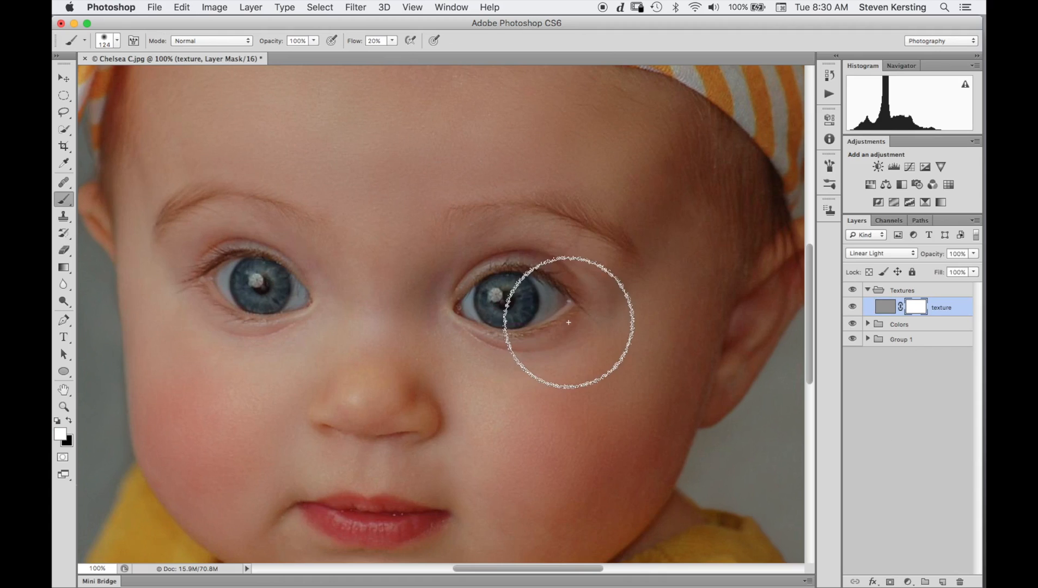
key("x")
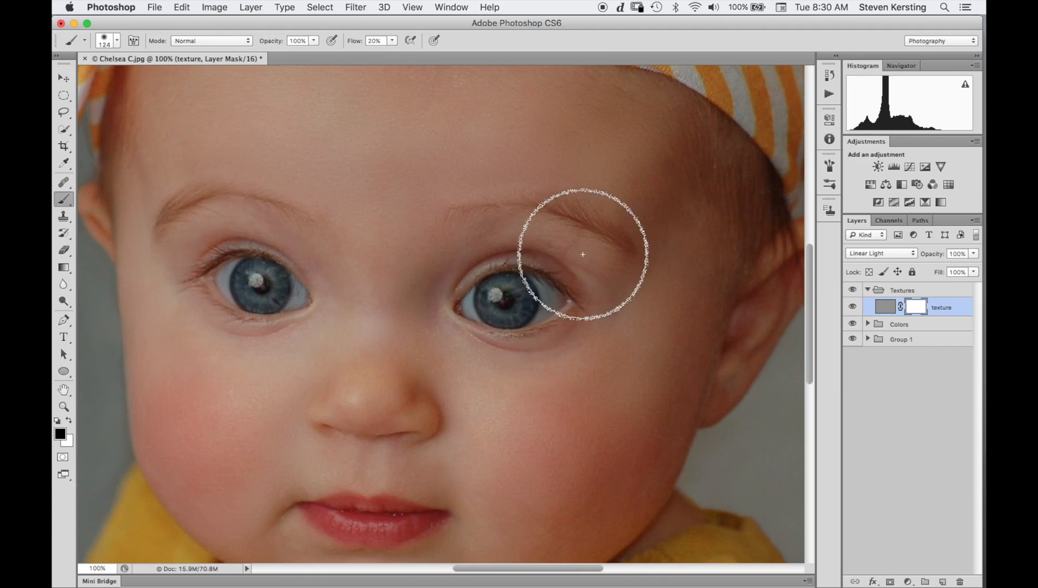
left_click_drag(591, 261, 570, 261)
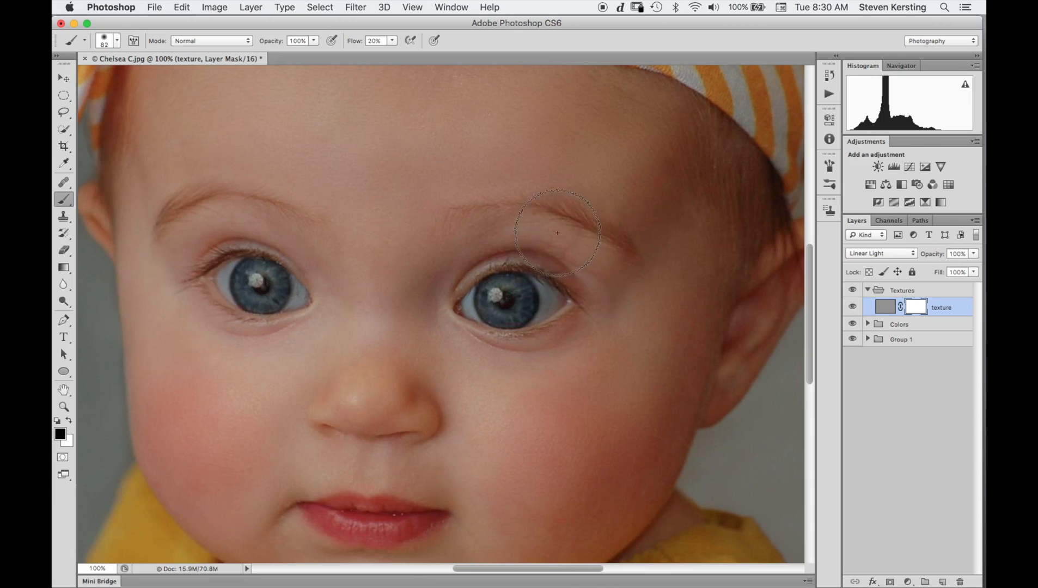
mouse_move(562, 242)
left_mouse_down()
mouse_move(590, 251)
mouse_move(556, 230)
mouse_move(600, 274)
mouse_move(574, 259)
mouse_move(610, 273)
mouse_move(514, 233)
mouse_move(476, 237)
mouse_move(527, 238)
mouse_move(486, 236)
left_mouse_up()
mouse_move(312, 270)
left_mouse_down()
mouse_move(290, 238)
mouse_move(253, 218)
mouse_move(301, 237)
mouse_move(264, 232)
mouse_move(310, 262)
left_mouse_up()
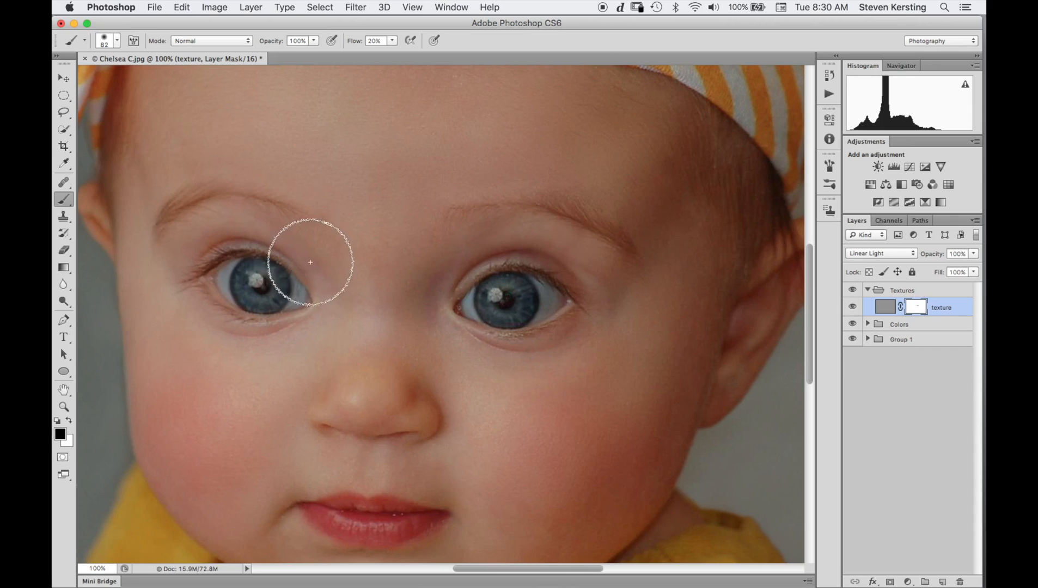
Reduce the Brush to 22 px and paint black on the texture layer's mask under the eye nearest the fully visible ear.
left_click(517, 367, "ctrl+alt")
left_click_drag(518, 368, 502, 366)
left_click(503, 376, "ctrl+alt")
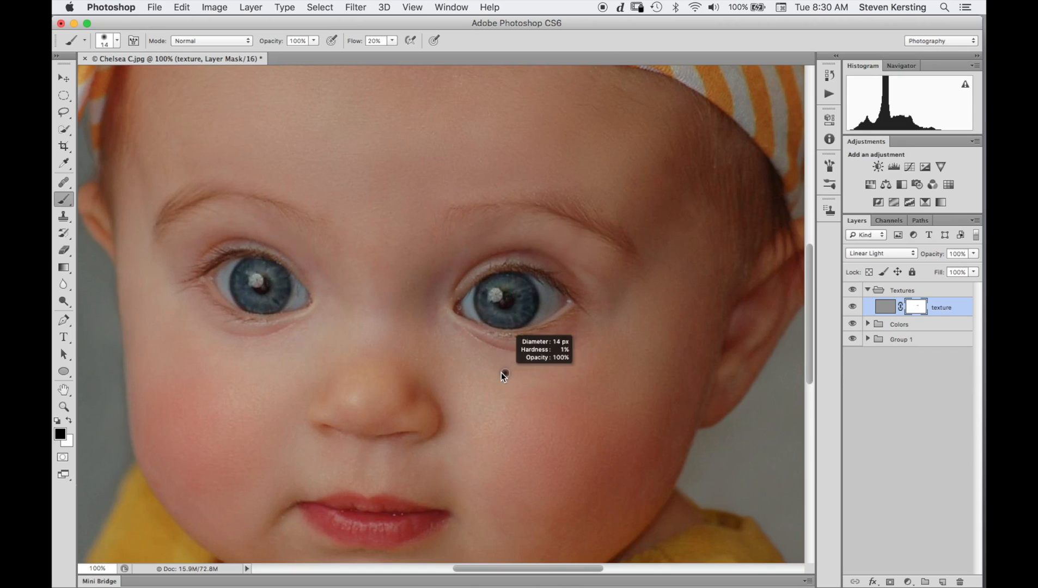
left_click_drag(504, 375, 503, 375)
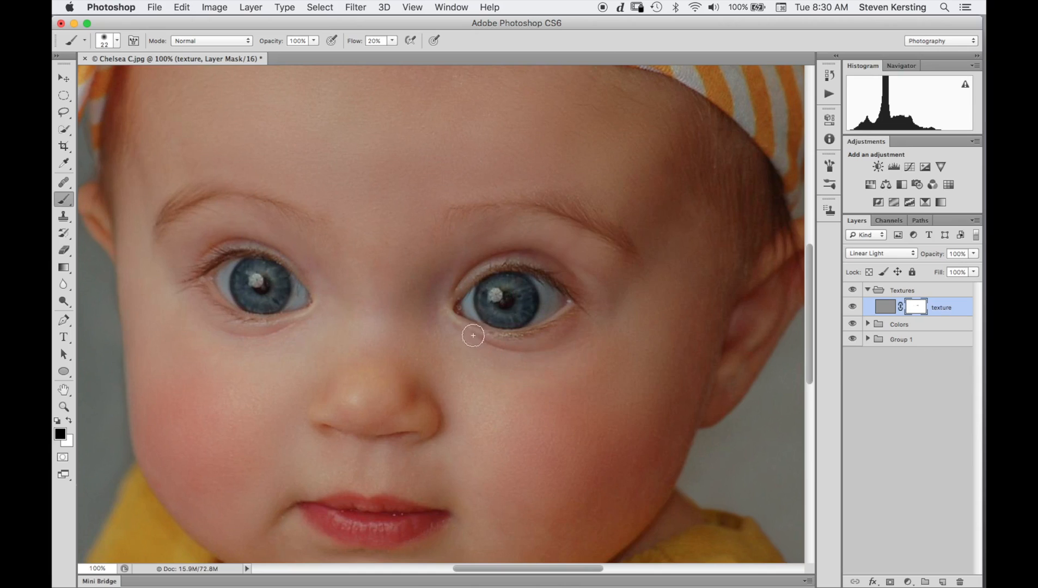
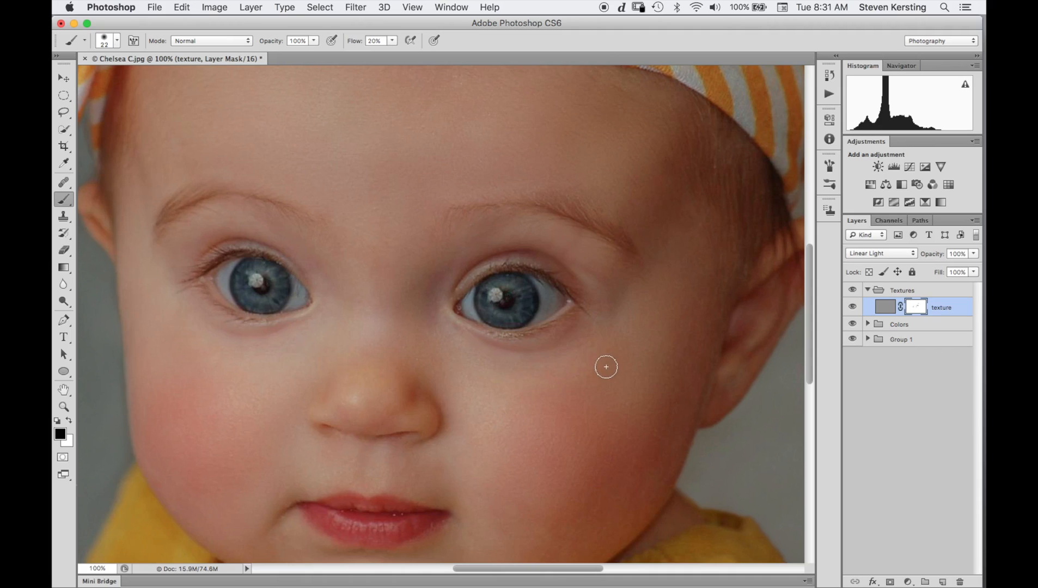
left_click_drag(604, 366, 594, 339)
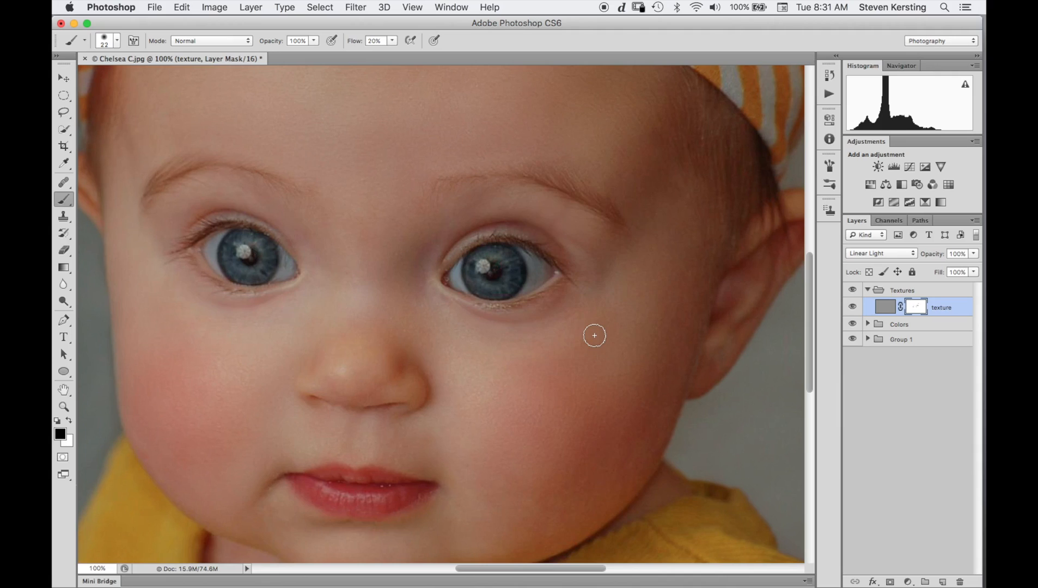
Duplicate the texture layer and replace the copy's mask with a black layer mask.
key("super+j")
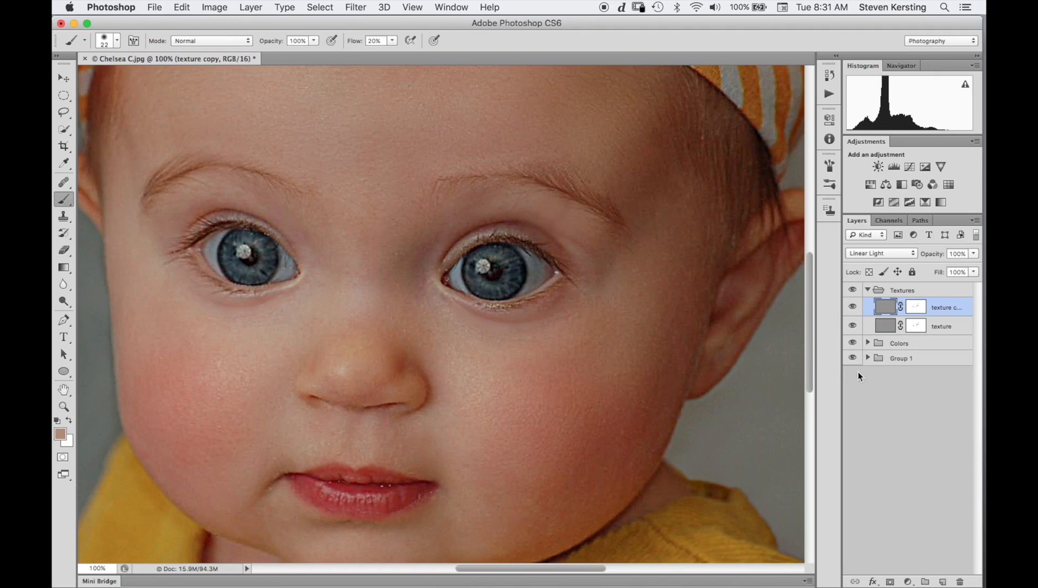
left_click(913, 312)
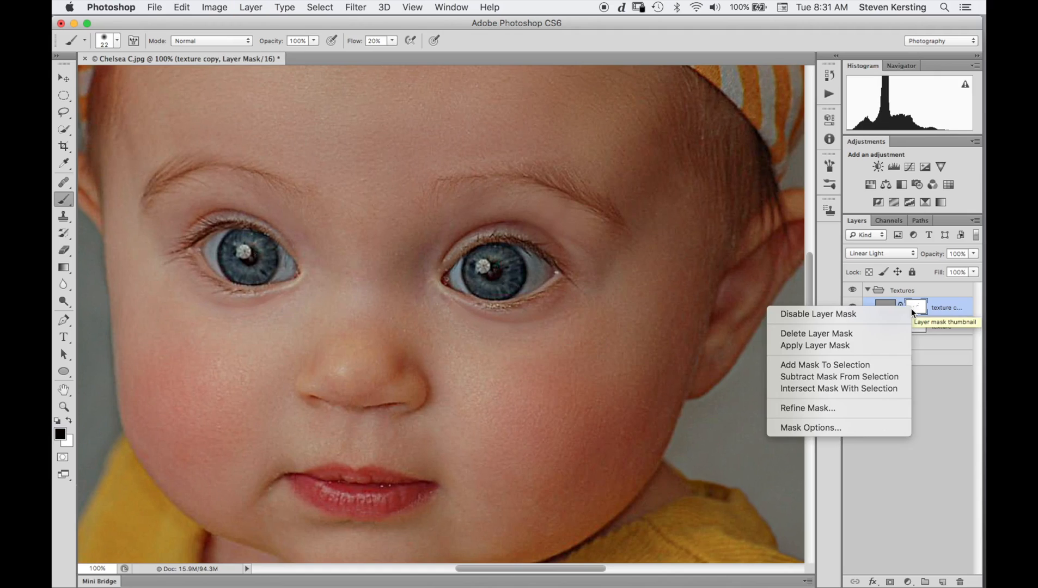
left_click(871, 334)
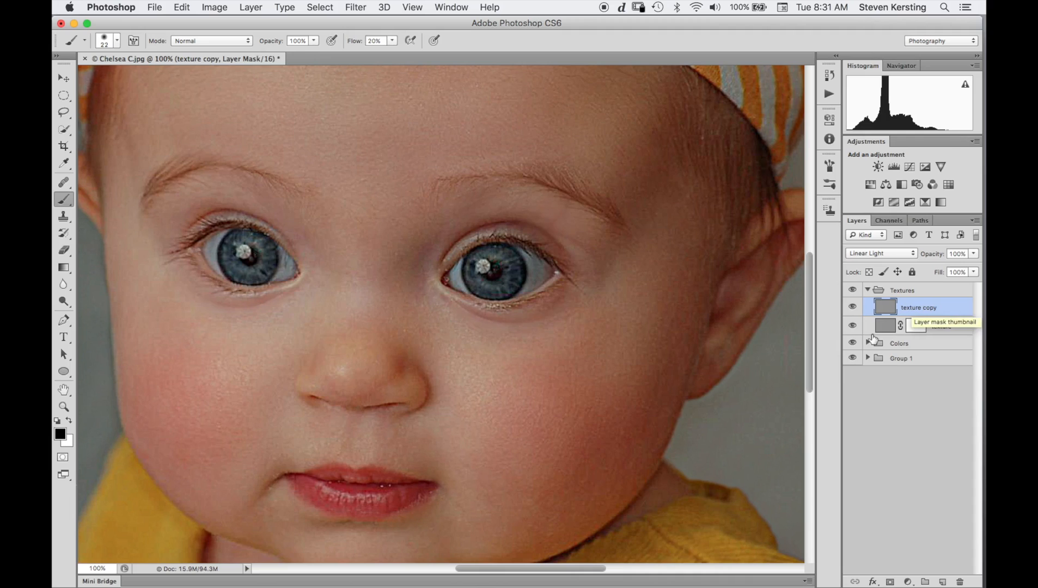
left_click(891, 584, "alt")
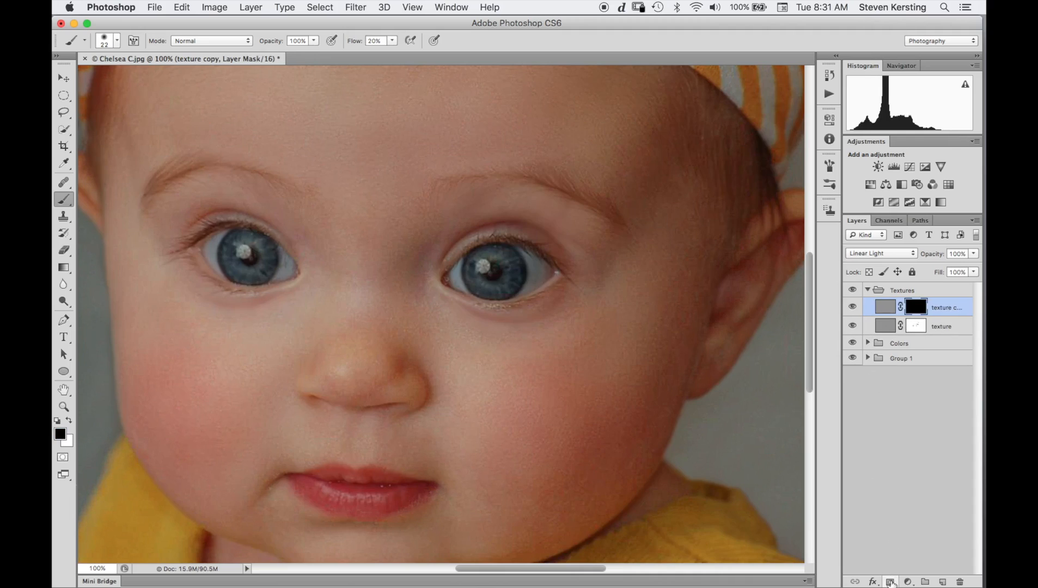
Try a lower opacity on the original texture layer.
left_click(956, 329)
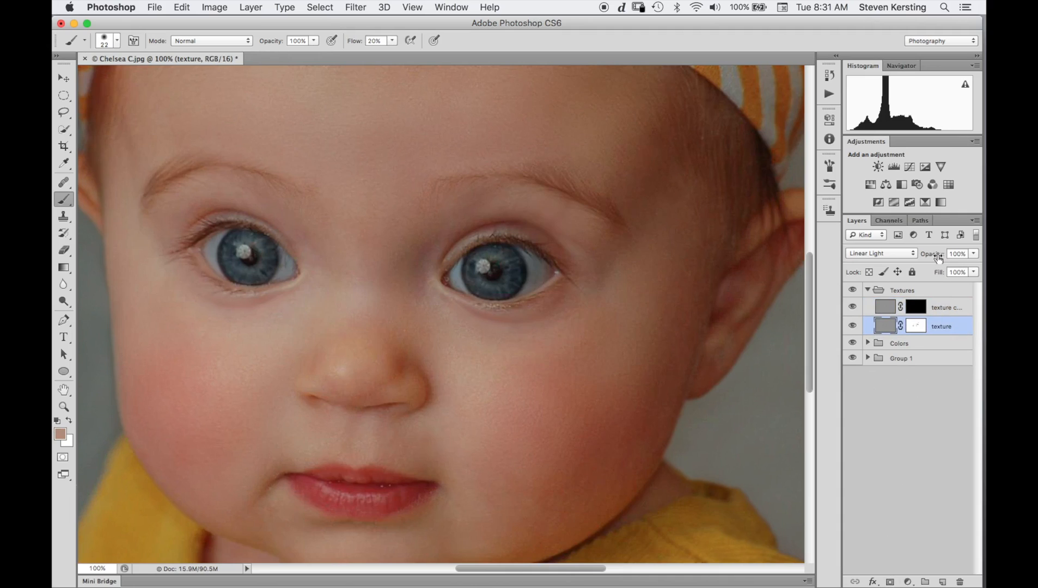
left_click_drag(938, 258, 934, 261)
left_click_drag(933, 258, 931, 259)
Paint white on the texture copy's black mask over the eyes, eyebrows and lips to bring back sharp texture.
left_click(926, 310)
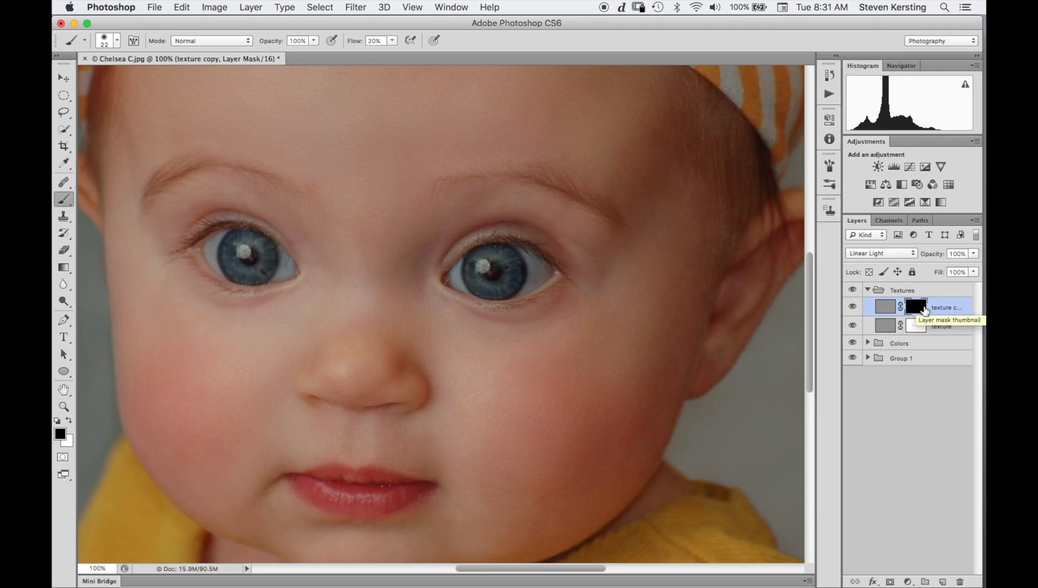
key("x")
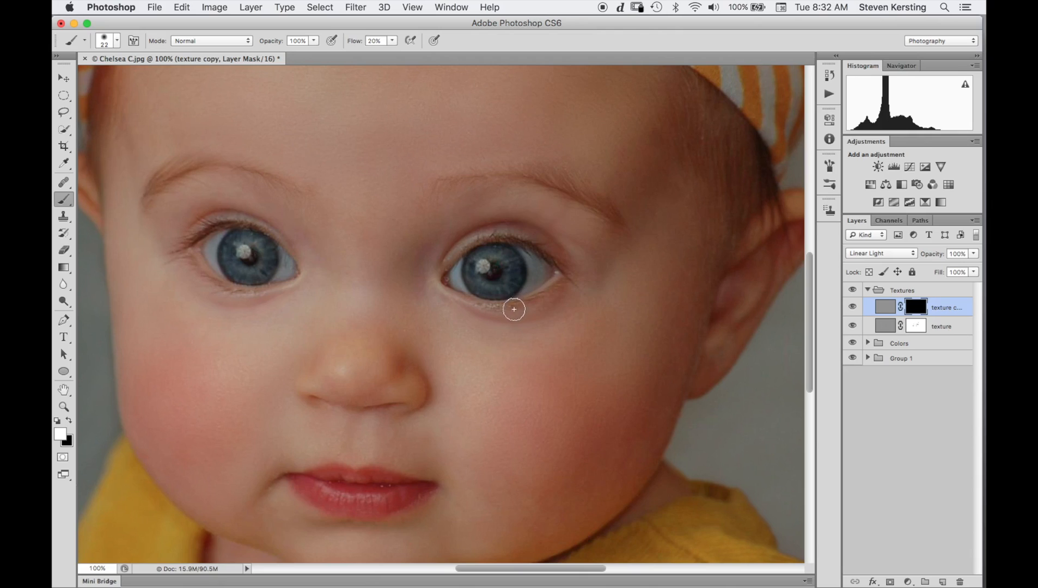
mouse_move(508, 312)
left_mouse_down()
mouse_move(483, 308)
mouse_move(533, 298)
mouse_move(561, 274)
mouse_move(494, 241)
mouse_move(567, 269)
mouse_move(511, 275)
mouse_move(510, 262)
mouse_move(483, 255)
mouse_move(462, 283)
mouse_move(444, 279)
mouse_move(514, 243)
mouse_move(461, 257)
mouse_move(534, 261)
mouse_move(503, 294)
mouse_move(528, 293)
mouse_move(516, 293)
mouse_move(534, 269)
left_mouse_up()
mouse_move(454, 175)
left_mouse_down()
mouse_move(523, 169)
mouse_move(470, 178)
mouse_move(567, 192)
mouse_move(537, 186)
mouse_move(613, 223)
mouse_move(496, 187)
mouse_move(538, 190)
mouse_move(468, 196)
left_mouse_up()
mouse_move(255, 261)
left_mouse_down()
mouse_move(220, 261)
mouse_move(228, 249)
mouse_move(242, 278)
mouse_move(282, 272)
mouse_move(214, 234)
mouse_move(189, 244)
mouse_move(255, 229)
mouse_move(273, 241)
mouse_move(249, 233)
mouse_move(280, 254)
mouse_move(220, 274)
mouse_move(248, 287)
mouse_move(216, 283)
mouse_move(197, 272)
mouse_move(217, 229)
mouse_move(155, 207)
mouse_move(159, 191)
mouse_move(257, 172)
mouse_move(296, 192)
mouse_move(171, 180)
mouse_move(152, 197)
mouse_move(269, 177)
mouse_move(288, 192)
mouse_move(271, 271)
left_mouse_up()
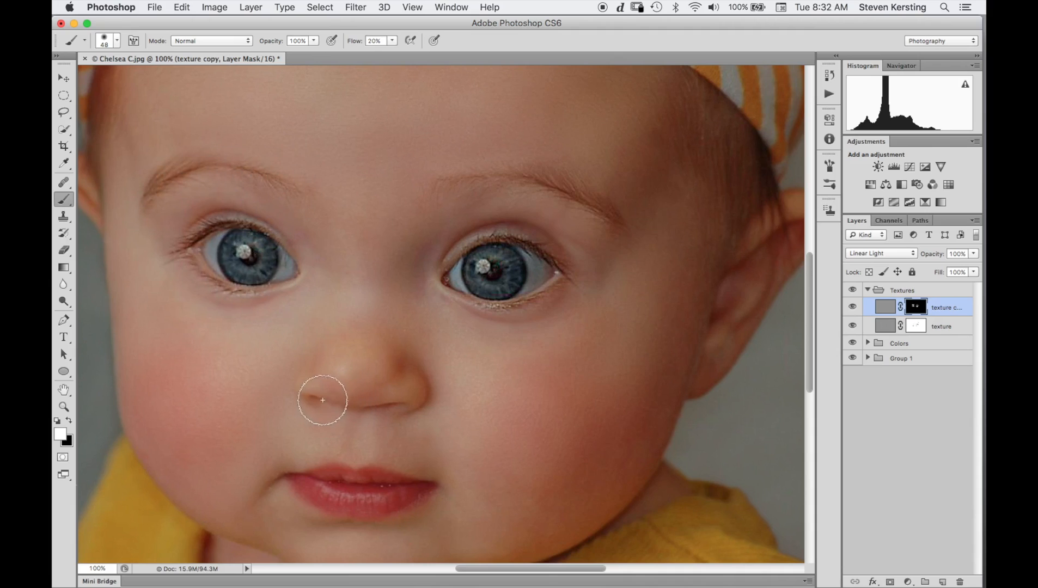
mouse_move(358, 482)
left_mouse_down()
mouse_move(329, 490)
mouse_move(358, 510)
mouse_move(383, 495)
mouse_move(360, 500)
mouse_move(398, 492)
mouse_move(307, 477)
mouse_move(326, 500)
mouse_move(409, 492)
mouse_move(352, 515)
mouse_move(310, 493)
mouse_move(344, 478)
mouse_move(312, 483)
mouse_move(402, 480)
mouse_move(338, 478)
mouse_move(305, 492)
mouse_move(329, 507)
mouse_move(371, 508)
mouse_move(402, 487)
left_mouse_up()
mouse_move(373, 501)
left_mouse_down()
mouse_move(395, 490)
mouse_move(384, 497)
mouse_move(404, 492)
mouse_move(394, 498)
mouse_move(406, 504)
mouse_move(408, 492)
left_mouse_up()
Add an empty layer above Layer 2 in the Colors group and delete the surplus Layer 4.
left_click(867, 343)
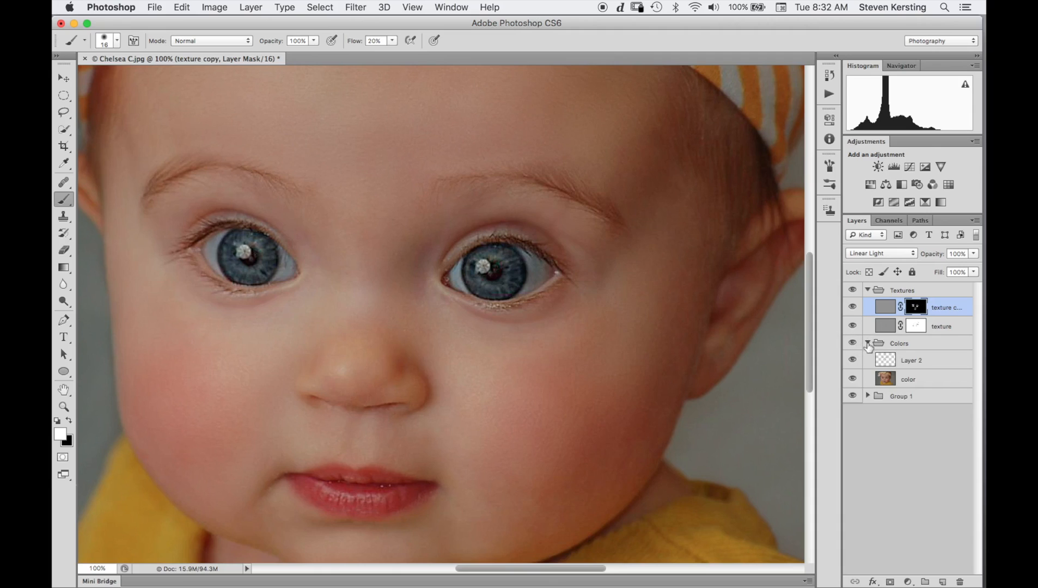
left_click(880, 362)
key("s")
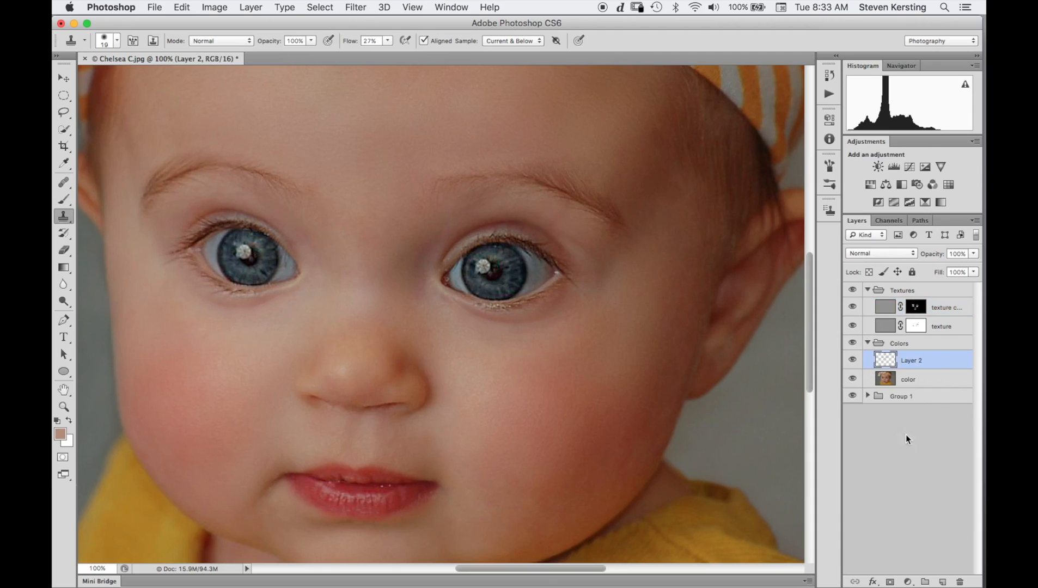
left_click(942, 581)
left_click(943, 582)
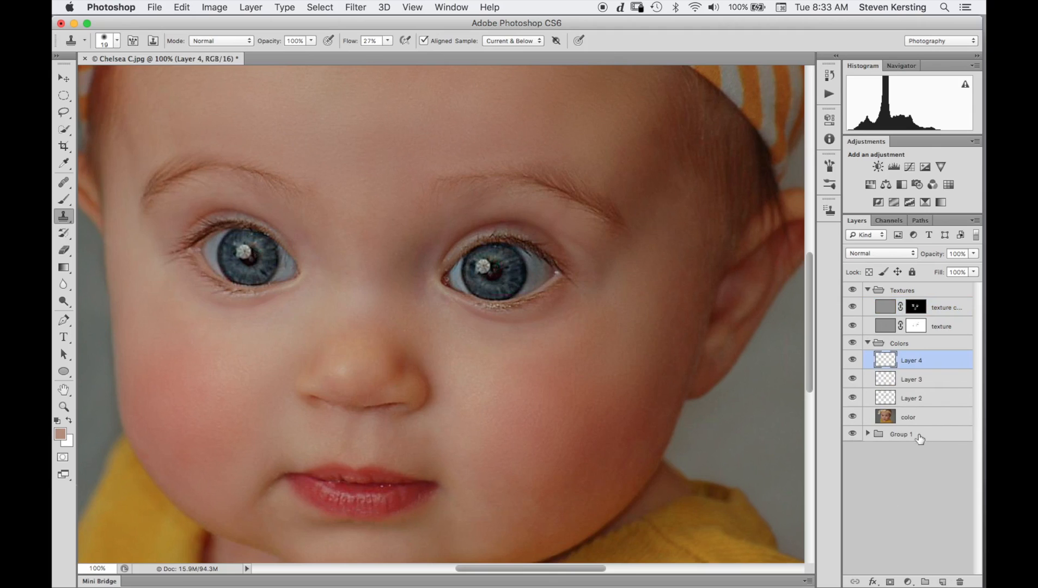
left_click_drag(920, 361, 922, 291)
left_click(921, 380)
left_click(913, 363)
key("Delete")
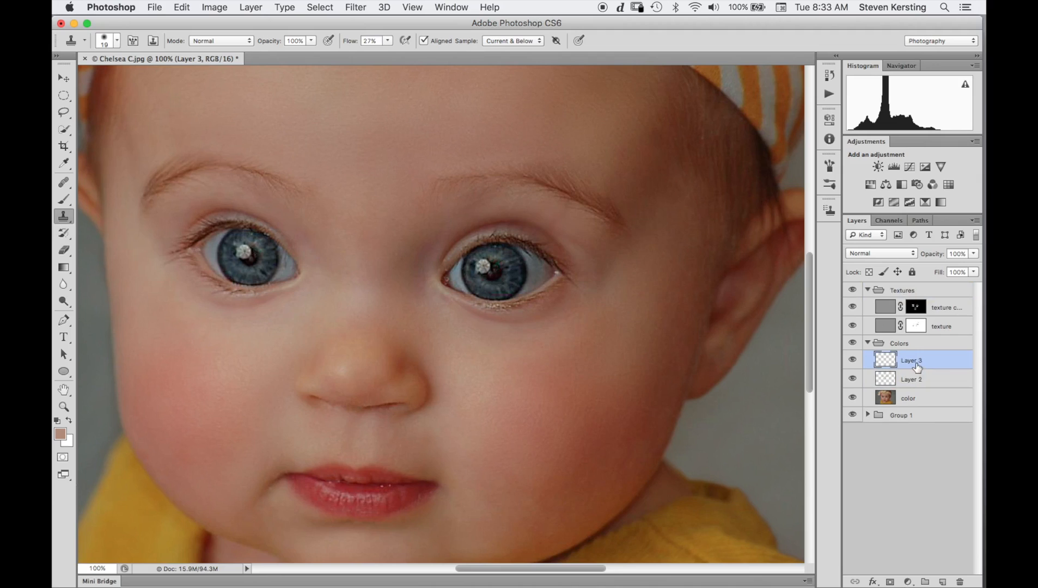
Move Layer 3 above the Textures group and use the 19 px Clone Stamp on it around the upper lip.
left_click_drag(915, 364, 917, 285)
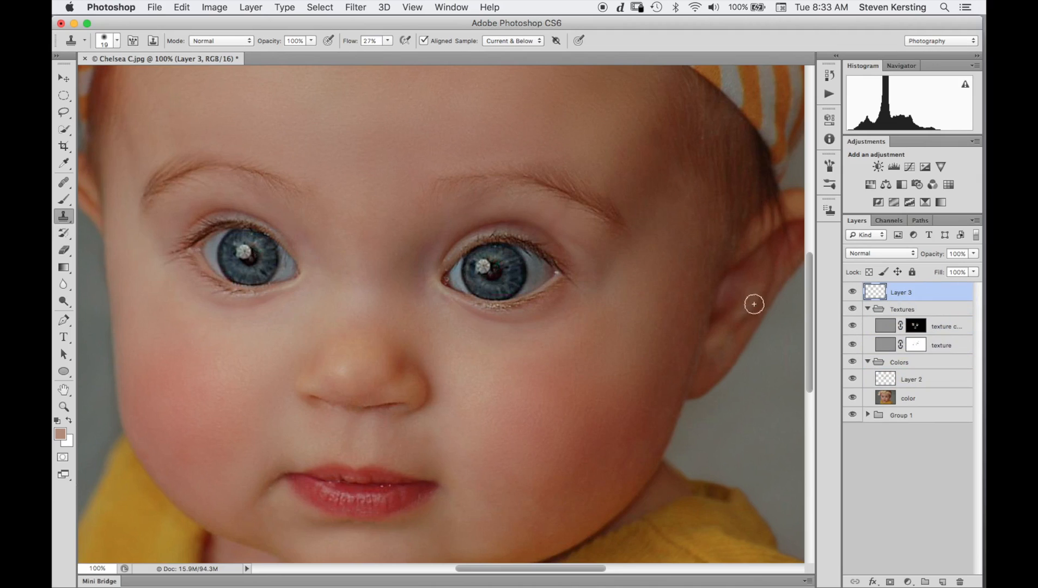
mouse_move(403, 446)
left_mouse_down()
mouse_move(373, 486)
mouse_move(399, 484)
mouse_move(325, 484)
mouse_move(366, 501)
mouse_move(331, 485)
mouse_move(364, 484)
mouse_move(328, 483)
left_mouse_up()
Activate the texture copy's layer mask and switch to the 16 px Brush.
left_click(914, 328)
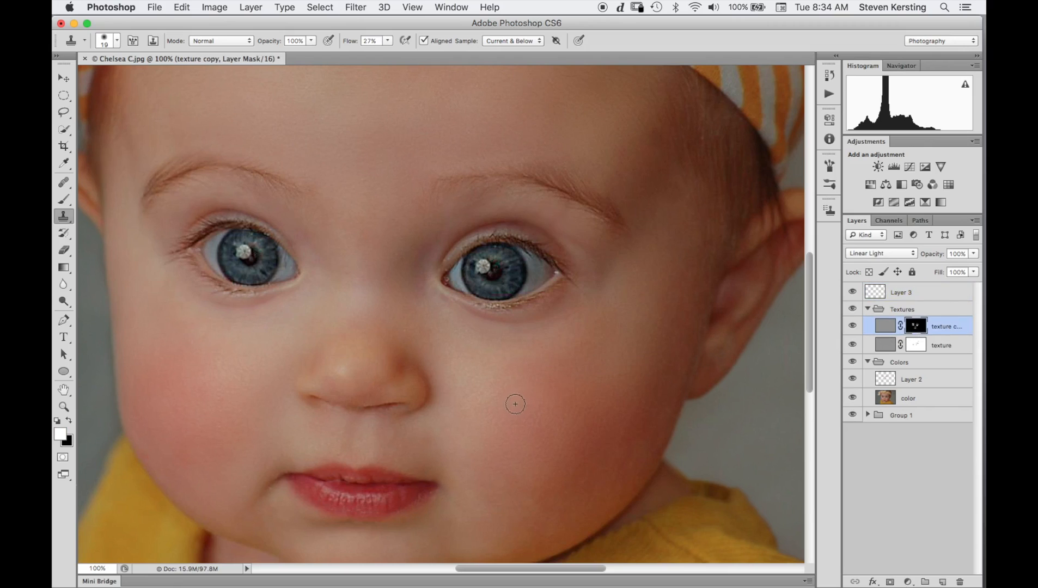
key("b")
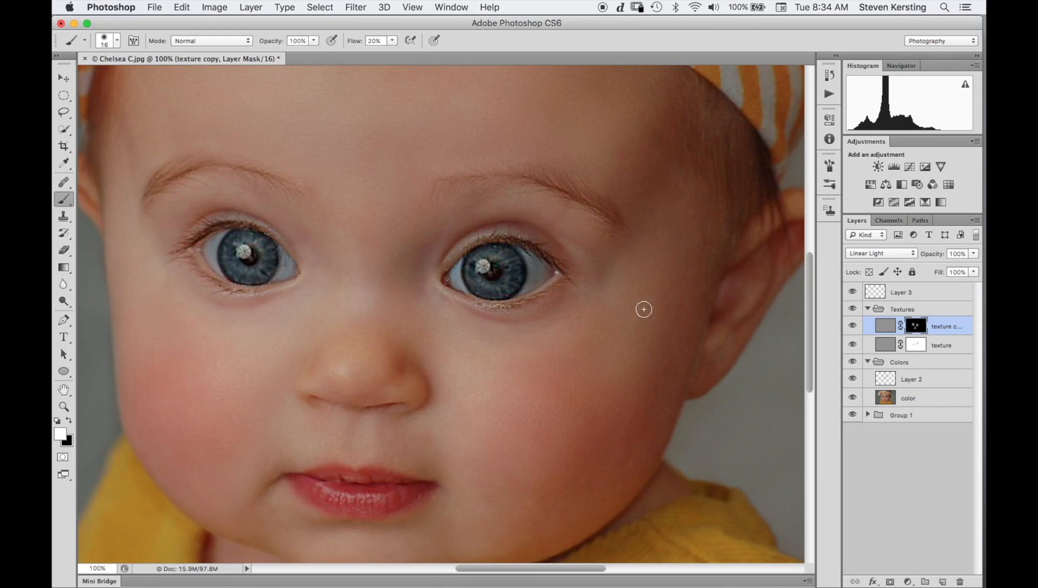
Collapse the Colors and Textures groups and select the topmost Layer 3.
left_click(867, 369)
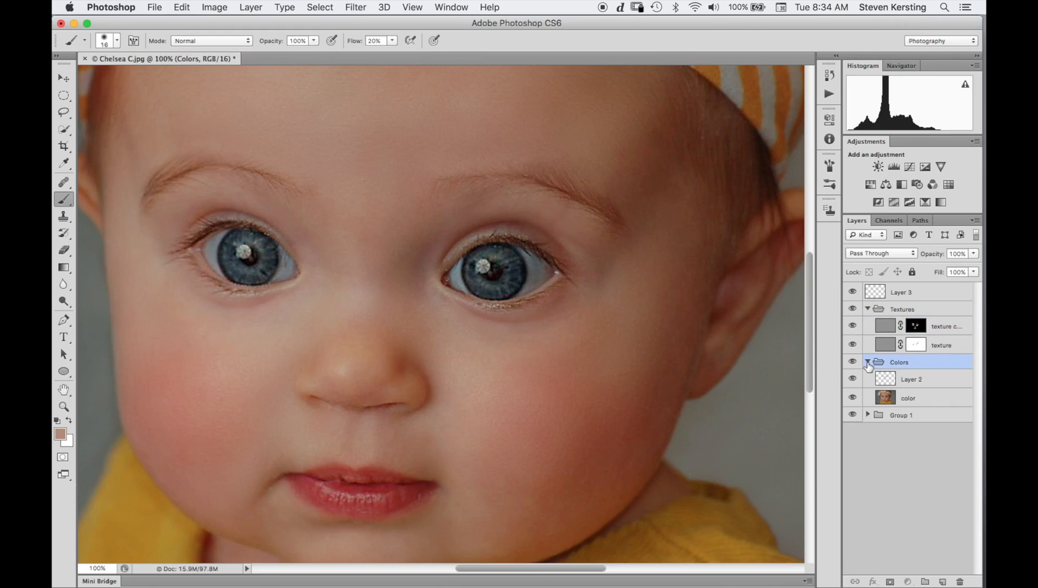
left_click(867, 362)
left_click(868, 309)
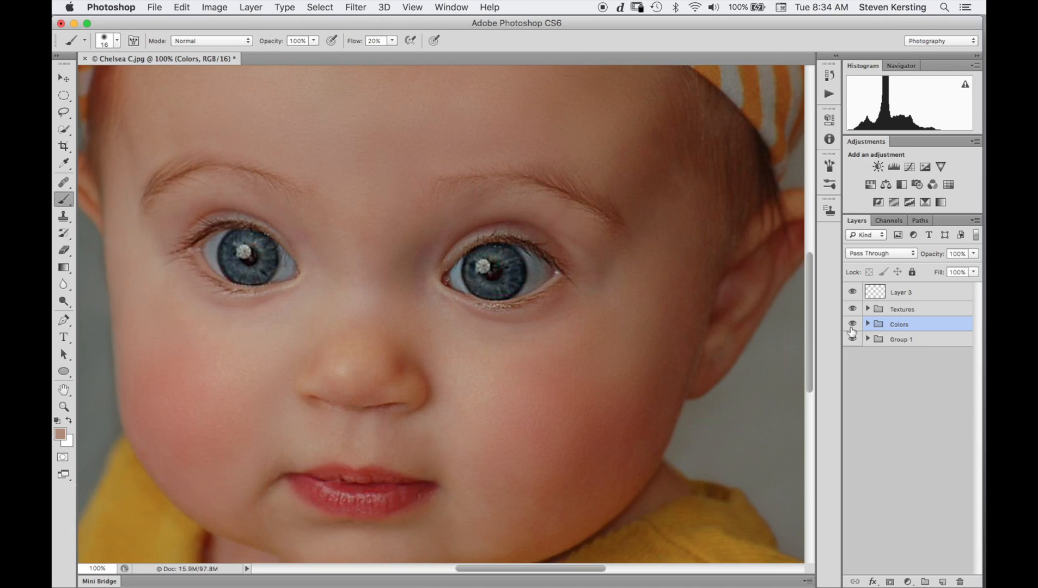
left_click(908, 296)
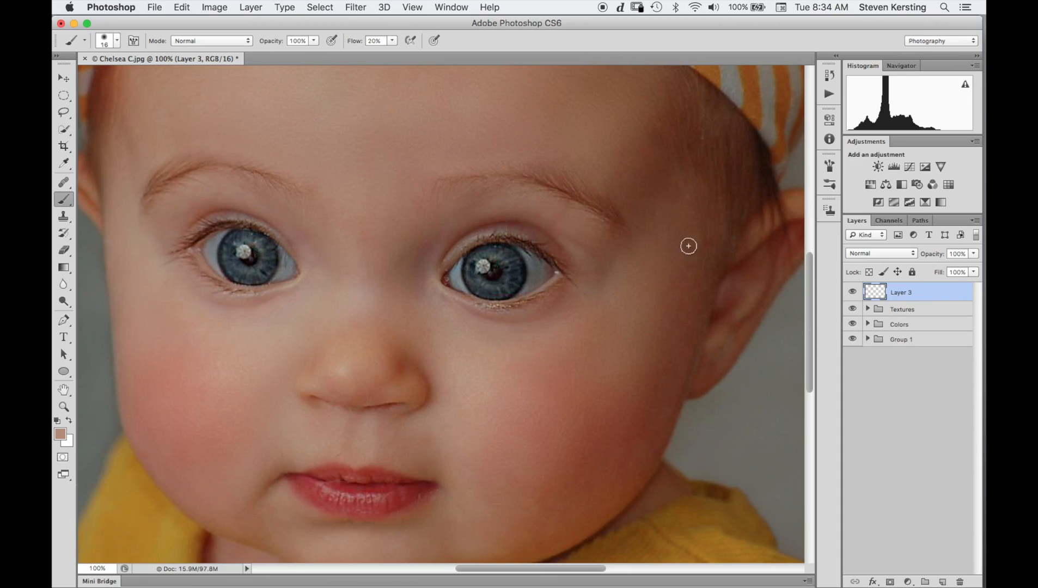
Select both irises with the Elliptical Marquee on Layer 0 in Group 1 and copy them.
left_click(867, 339)
left_click(896, 376)
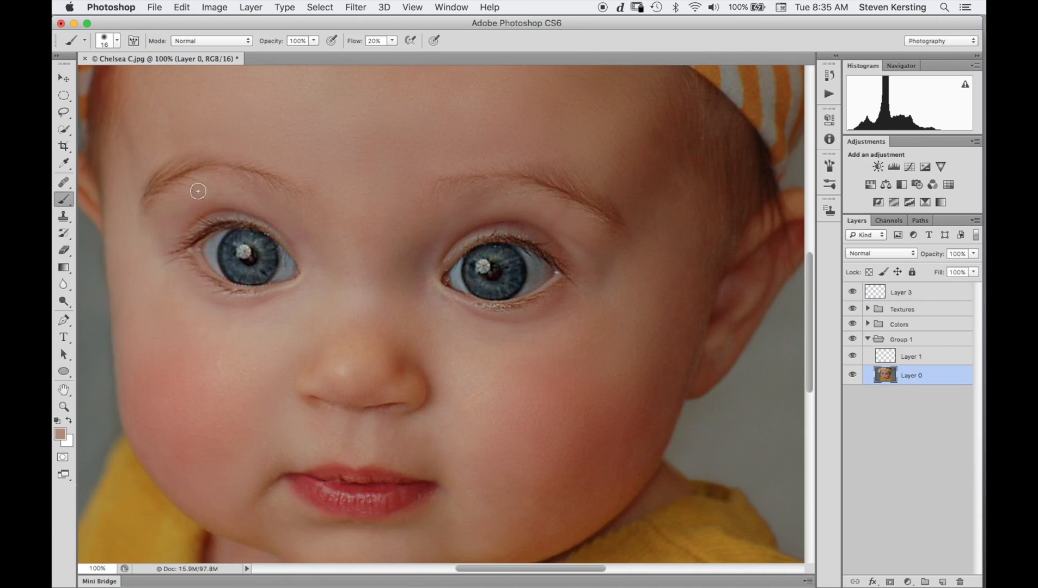
key("m")
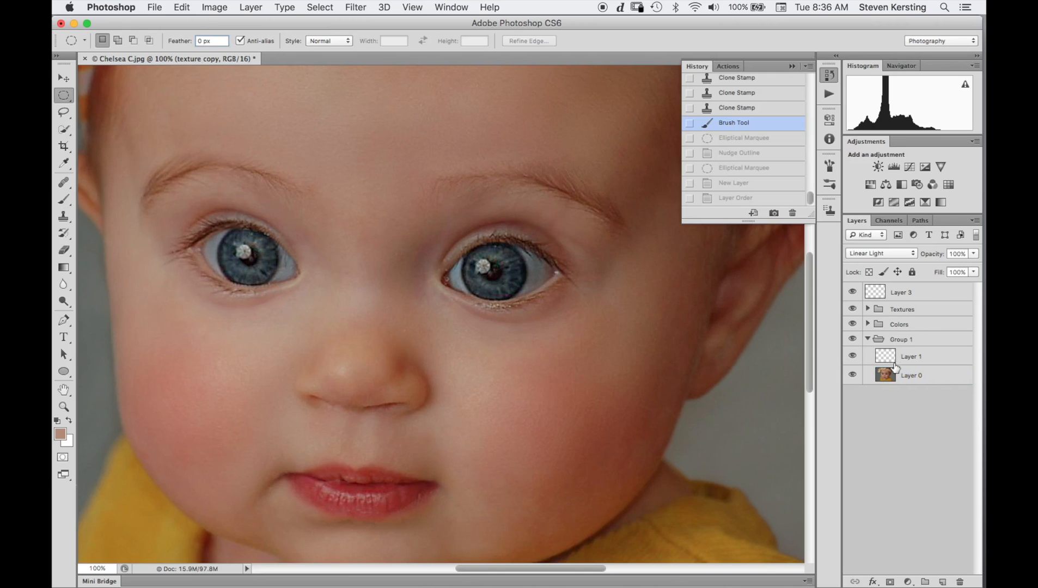
left_click(887, 378)
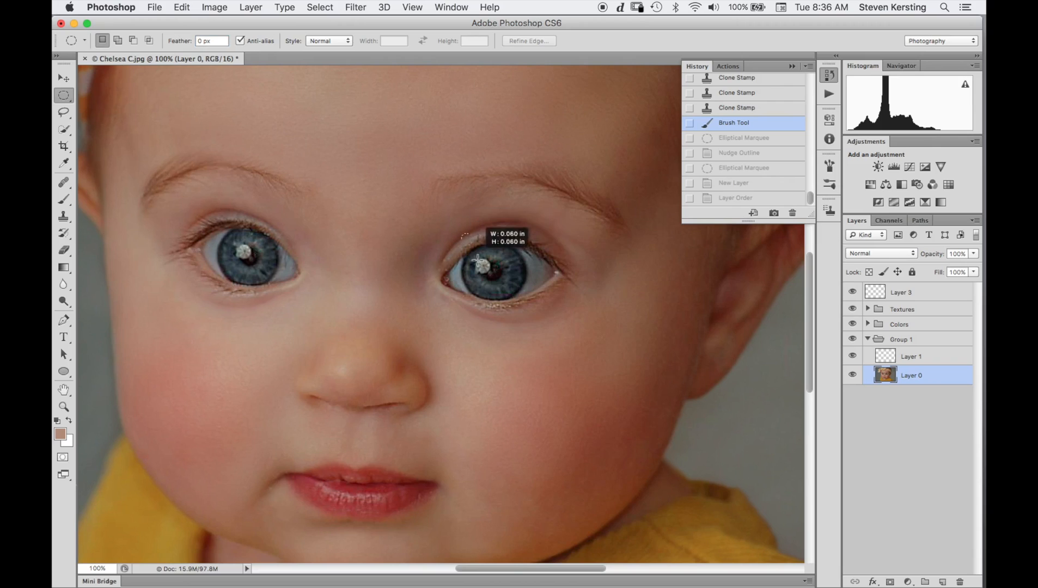
left_click_drag(513, 298, 540, 295)
key("Left")
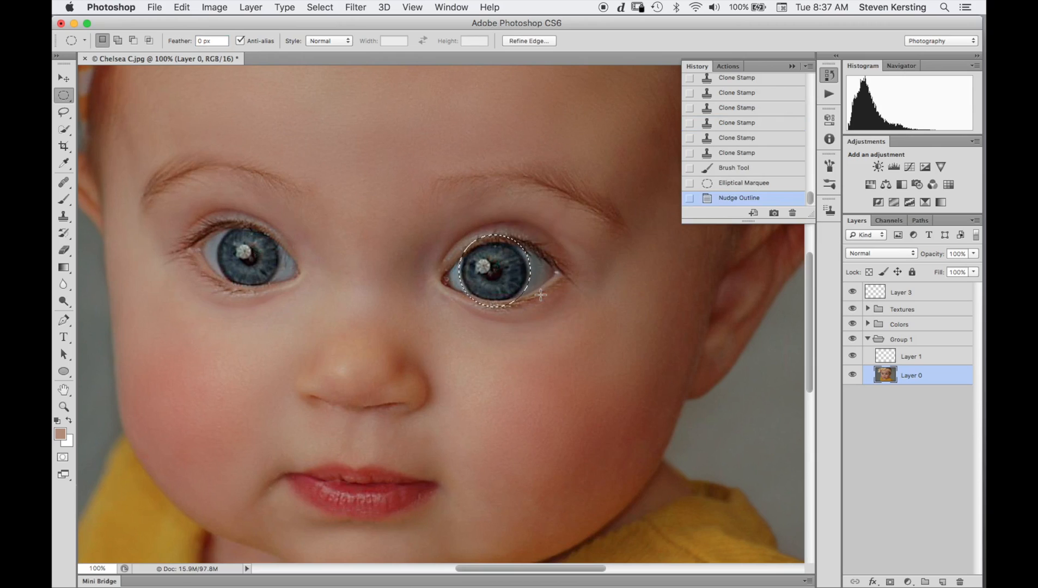
key("shift")
left_click_drag(216, 220, 289, 294)
key("super+c")
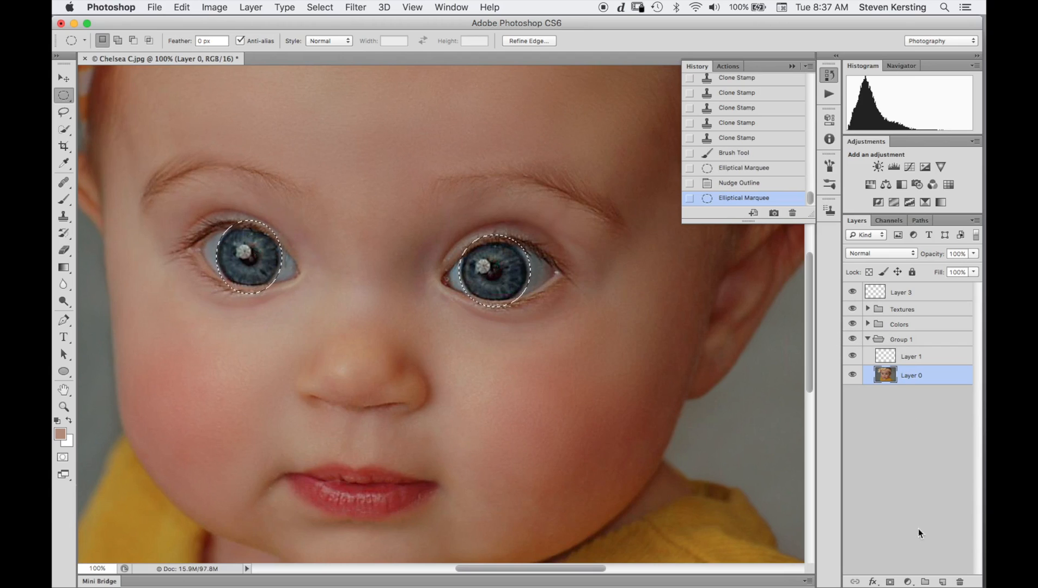
Add a new layer at the top of the layer stack, paste the copied irises into it and check it in isolation.
left_click(944, 582)
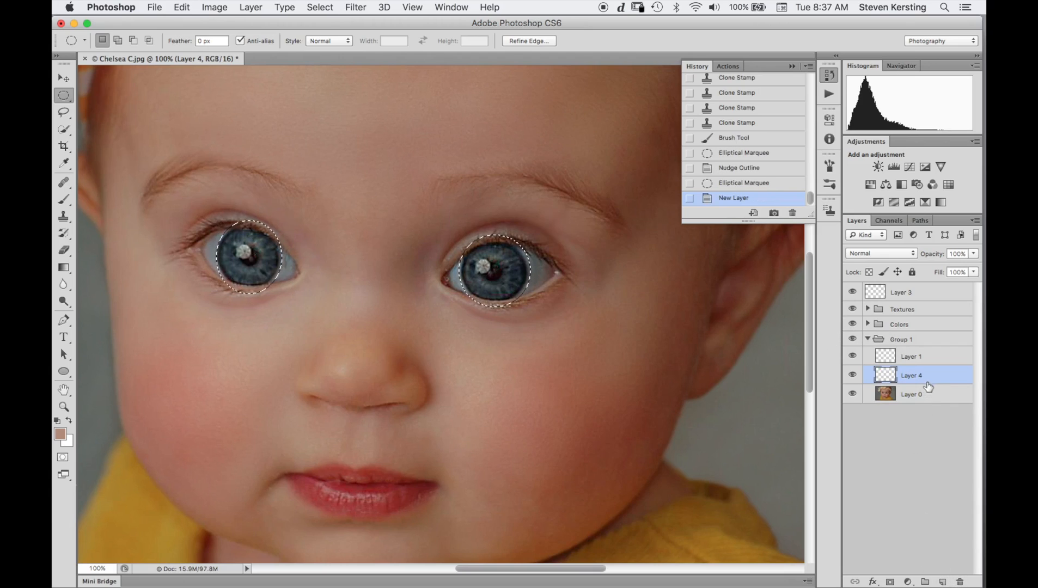
left_click_drag(924, 381, 899, 286)
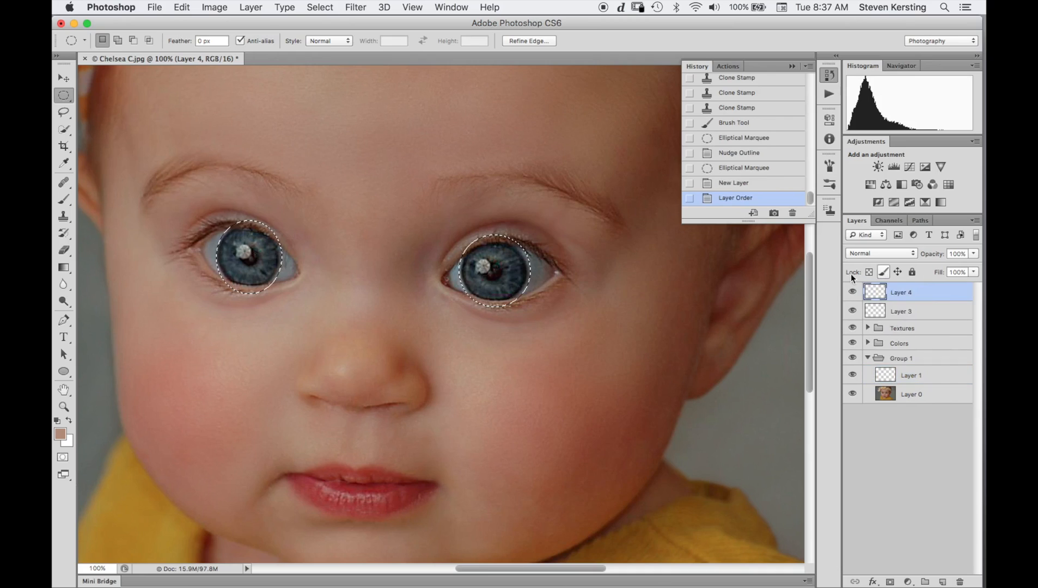
key("super+v")
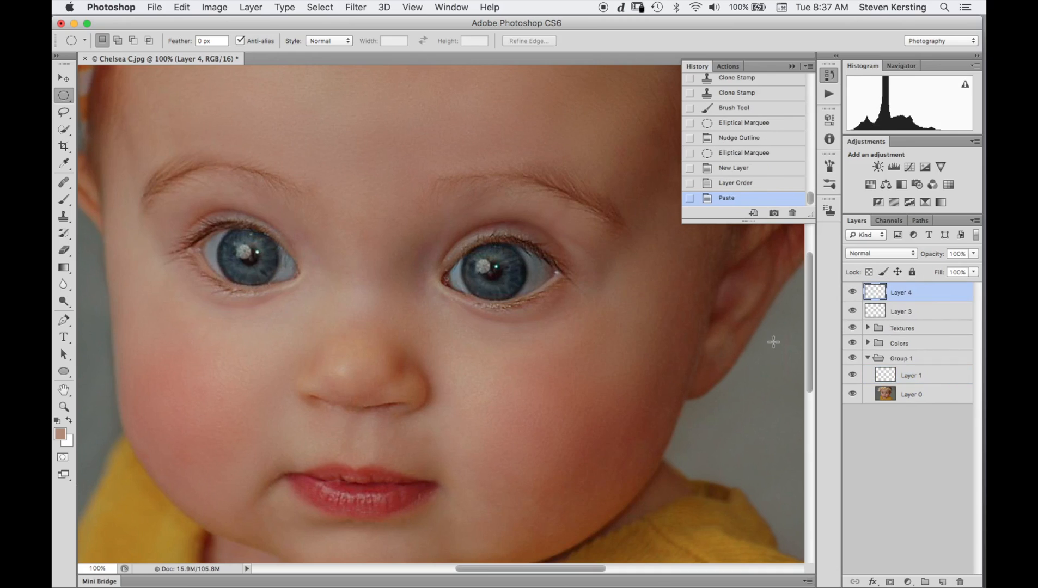
left_click(853, 293, "alt")
left_click(853, 293, "alt")
Start a Shadows/Highlights adjustment on Layer 4 and raise the shadows amount to 43%.
left_click(213, 8)
mouse_move(299, 49)
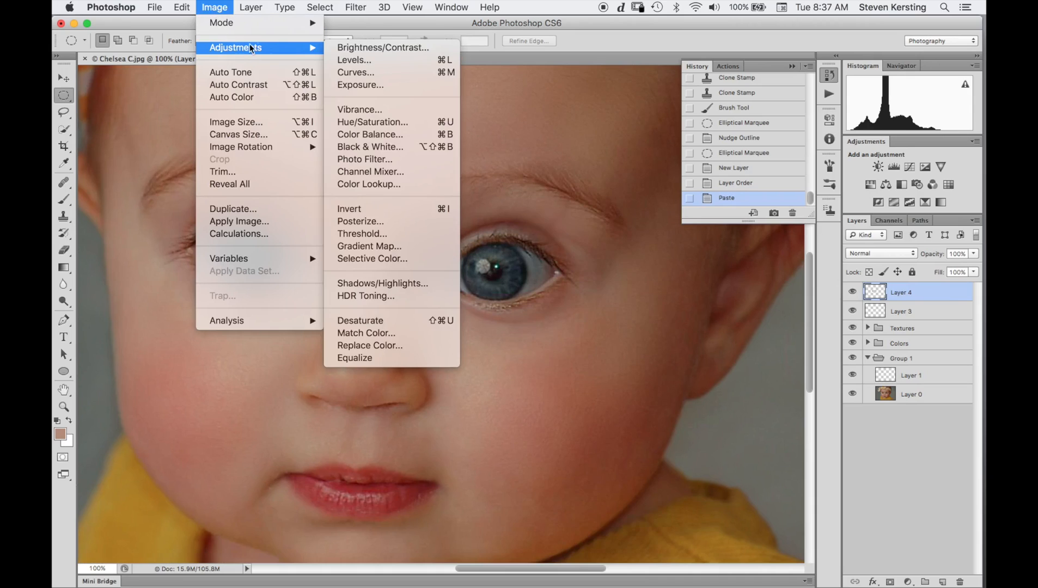
left_click(425, 284)
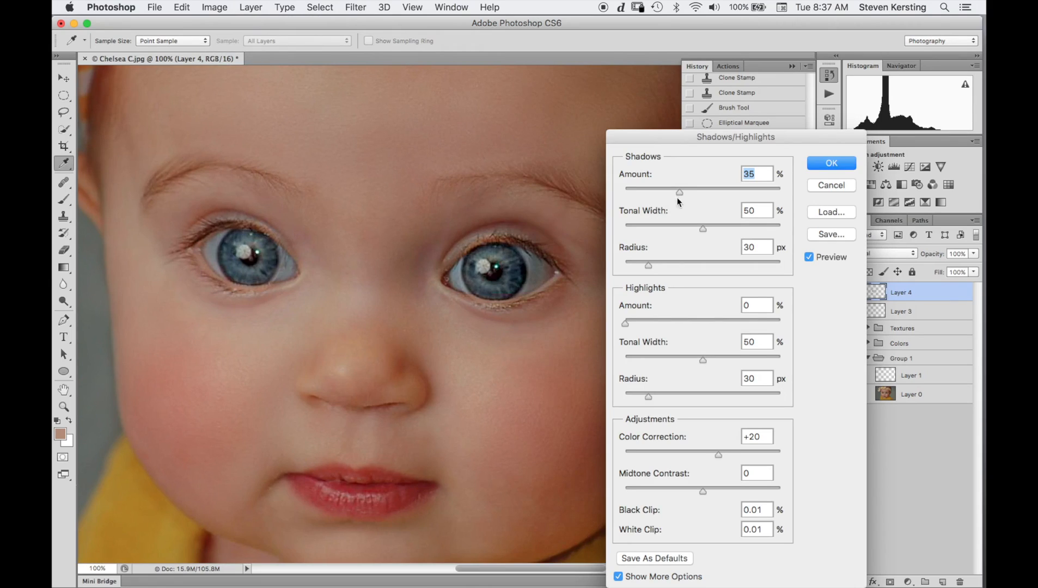
left_click_drag(684, 190, 688, 191)
Set the highlights amount to 55% and radius to 74 px, and compare the irises with and without the preview.
left_click_drag(627, 324, 656, 323)
left_click_drag(786, 144, 694, 172)
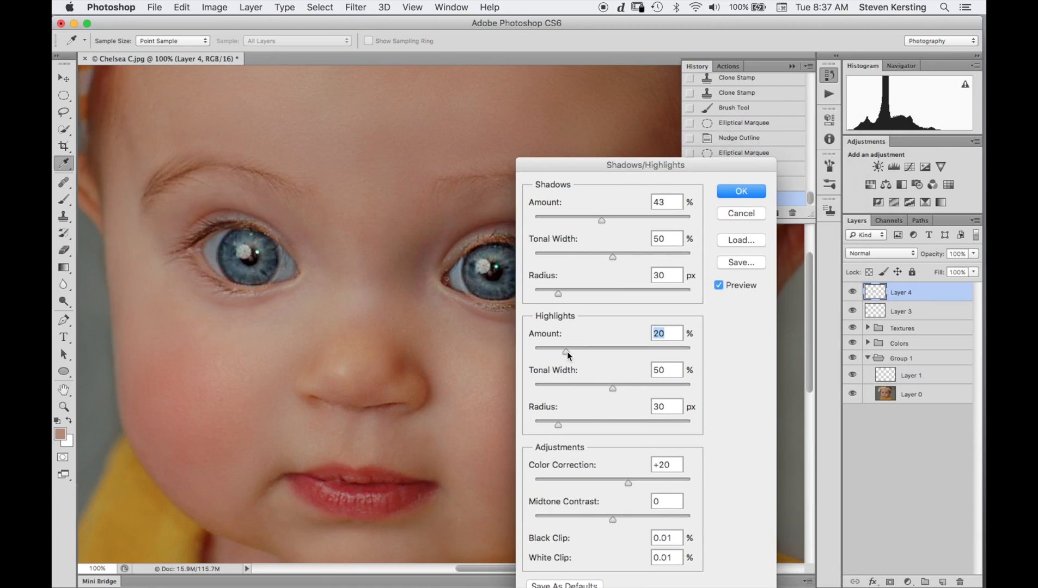
left_click_drag(567, 355, 621, 355)
left_click(546, 425)
left_click(719, 285)
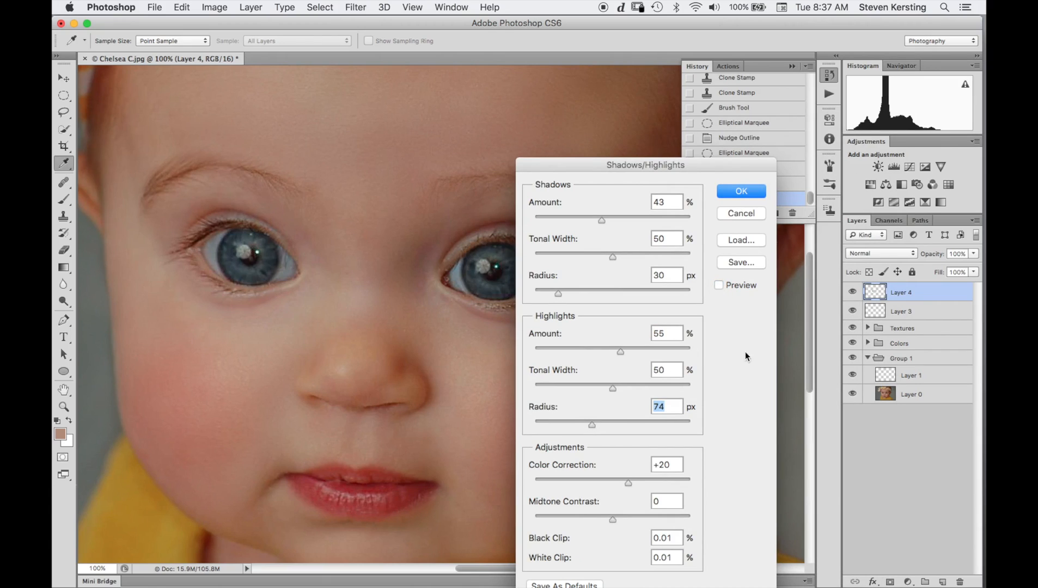
left_click(719, 285)
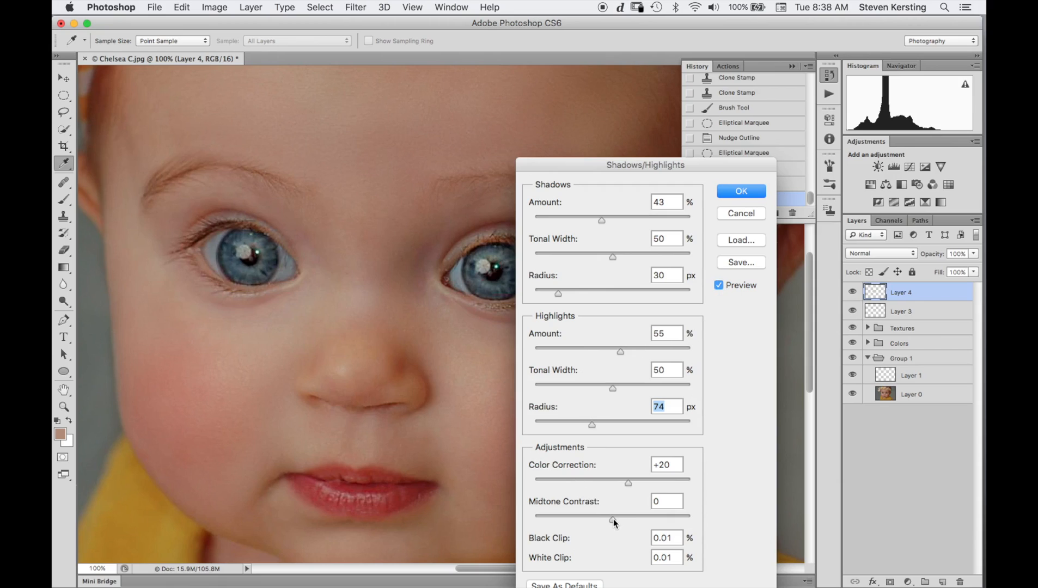
Raise the midtone contrast, lower the color correction and apply the Shadows/Highlights adjustment.
left_click_drag(614, 521, 629, 521)
left_click_drag(629, 482, 608, 484)
left_click(741, 191)
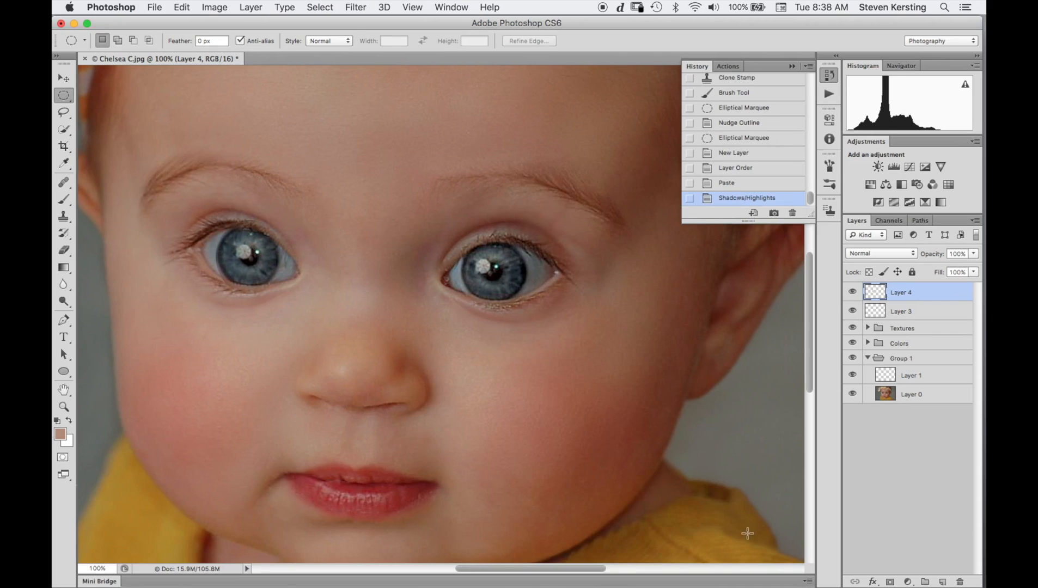
Hide Layer 4 behind a black layer mask and paint white over both irises with the Brush at 20% flow.
left_click(890, 581, "alt")
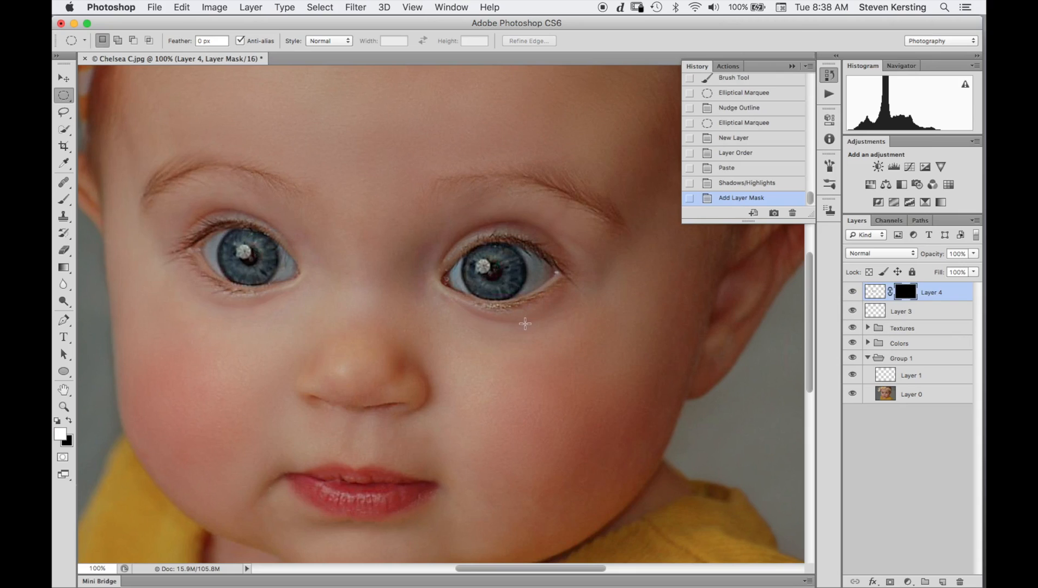
key("b")
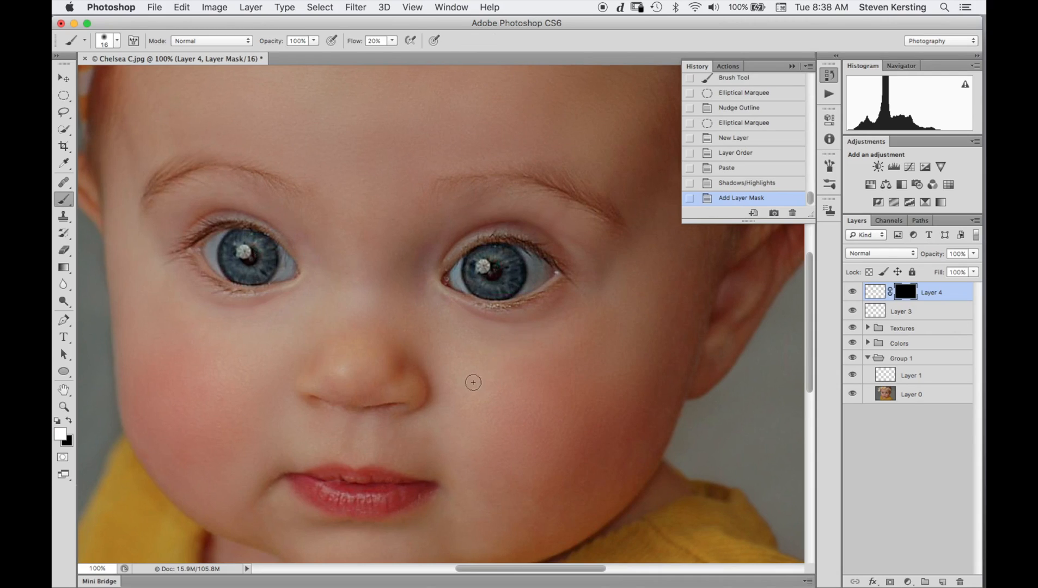
left_click_drag(500, 294, 508, 294)
mouse_move(513, 276)
left_mouse_down()
mouse_move(499, 293)
mouse_move(471, 278)
mouse_move(480, 292)
mouse_move(510, 281)
mouse_move(505, 292)
mouse_move(520, 276)
mouse_move(497, 252)
mouse_move(517, 284)
mouse_move(484, 294)
mouse_move(521, 270)
mouse_move(515, 281)
mouse_move(544, 247)
mouse_move(548, 273)
mouse_move(518, 282)
mouse_move(524, 271)
mouse_move(509, 262)
mouse_move(492, 288)
mouse_move(513, 277)
mouse_move(488, 294)
left_mouse_up()
mouse_move(269, 265)
left_mouse_down()
mouse_move(250, 275)
mouse_move(266, 258)
mouse_move(259, 282)
mouse_move(267, 262)
mouse_move(261, 279)
mouse_move(232, 274)
mouse_move(227, 258)
mouse_move(231, 249)
mouse_move(231, 270)
mouse_move(263, 266)
mouse_move(249, 237)
mouse_move(262, 277)
left_mouse_up()
left_click(264, 279)
mouse_move(515, 270)
left_mouse_down()
mouse_move(504, 294)
mouse_move(506, 287)
mouse_move(478, 284)
mouse_move(485, 259)
left_mouse_up()
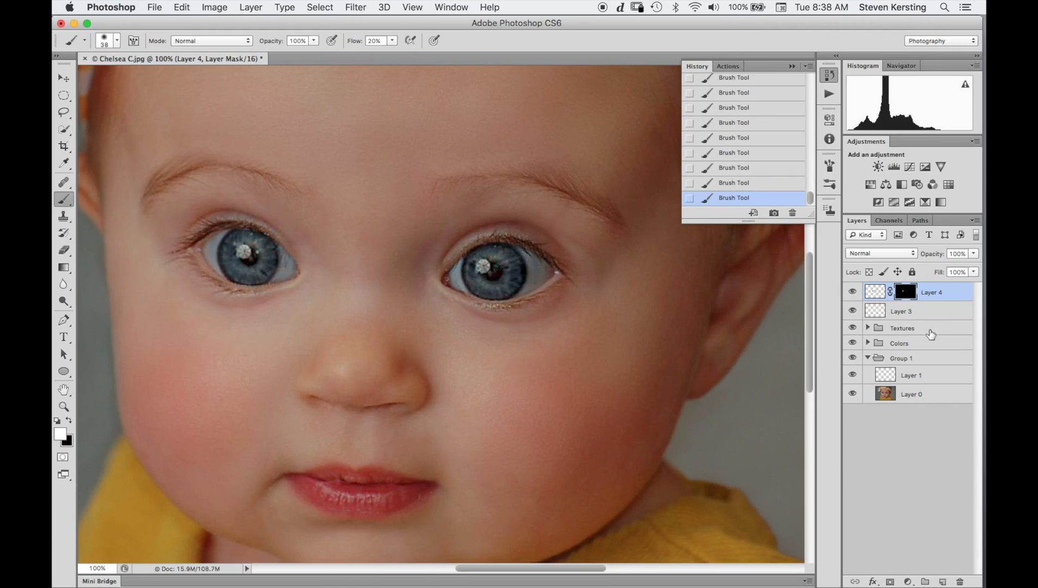
Group Layer 4, name the group "brightness" and leave it expanded.
key("super+g")
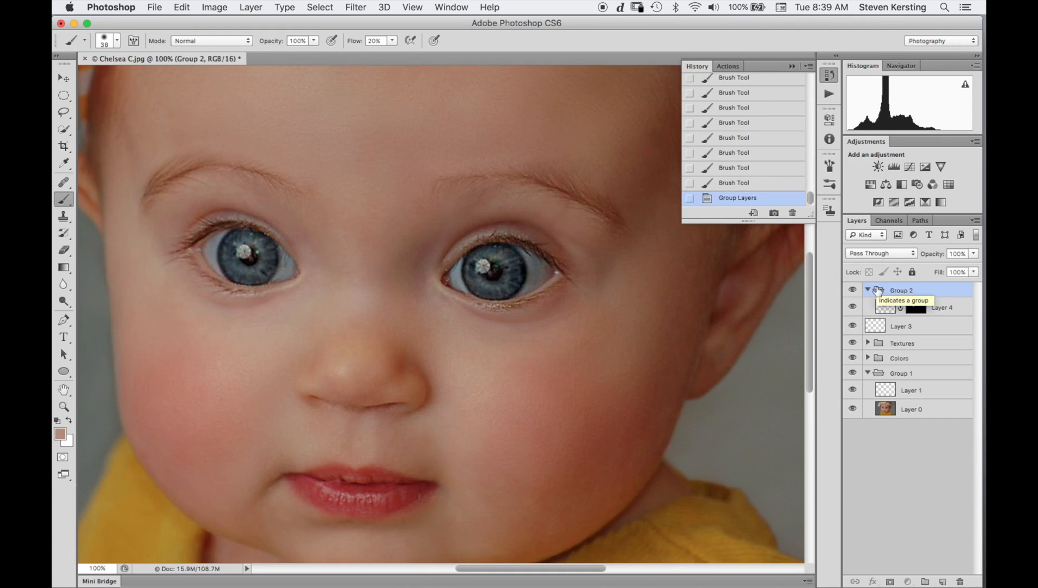
double_click(910, 290)
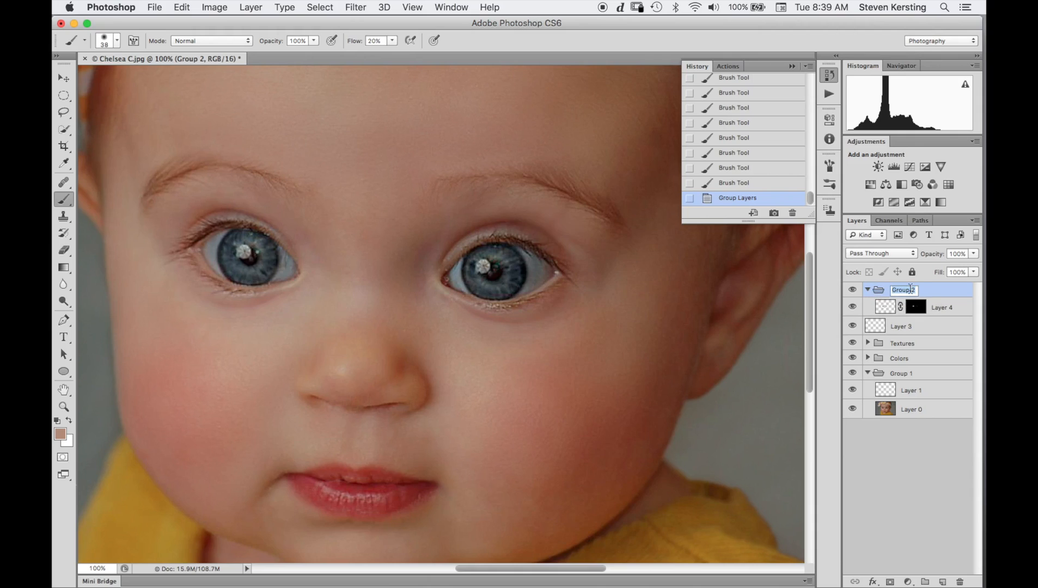
type("brightness")
key("Return")
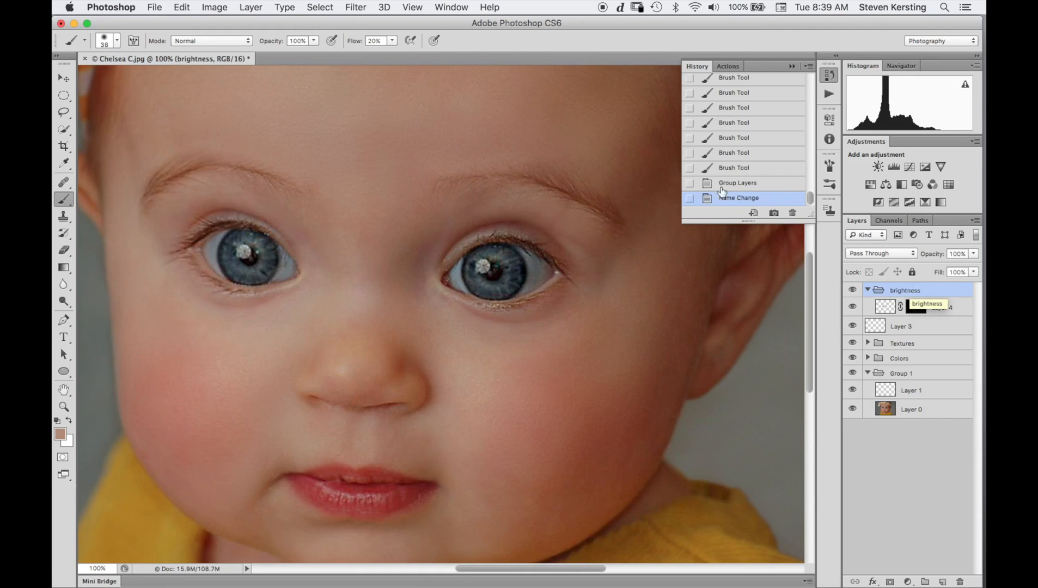
left_click(868, 291)
left_click(868, 290)
Add a new layer above Layer 4 in the brightness group and make white the foreground colour.
left_click(941, 309)
left_click(904, 296)
left_click(943, 582)
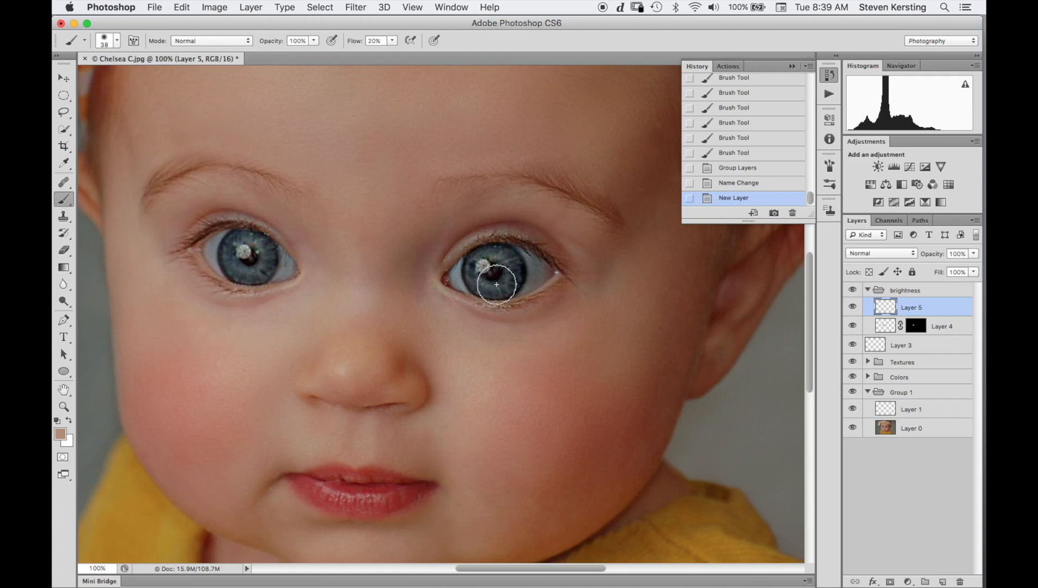
key("d")
key("x")
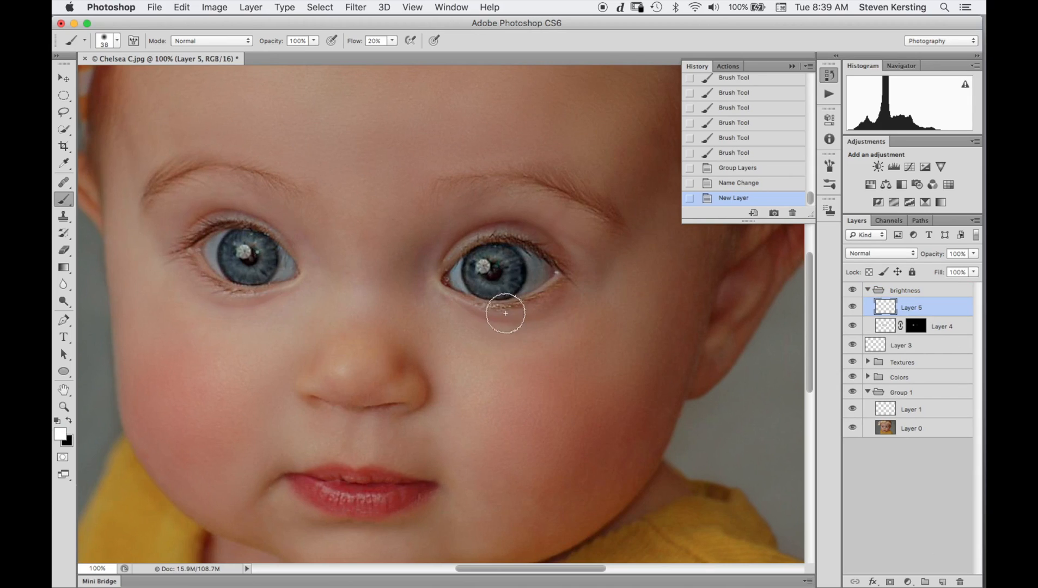
Paint white over the catchlights in both eyes on Layer 5 with a 16 px Brush.
left_click_drag(499, 326, 489, 330)
left_click_drag(482, 269, 484, 268)
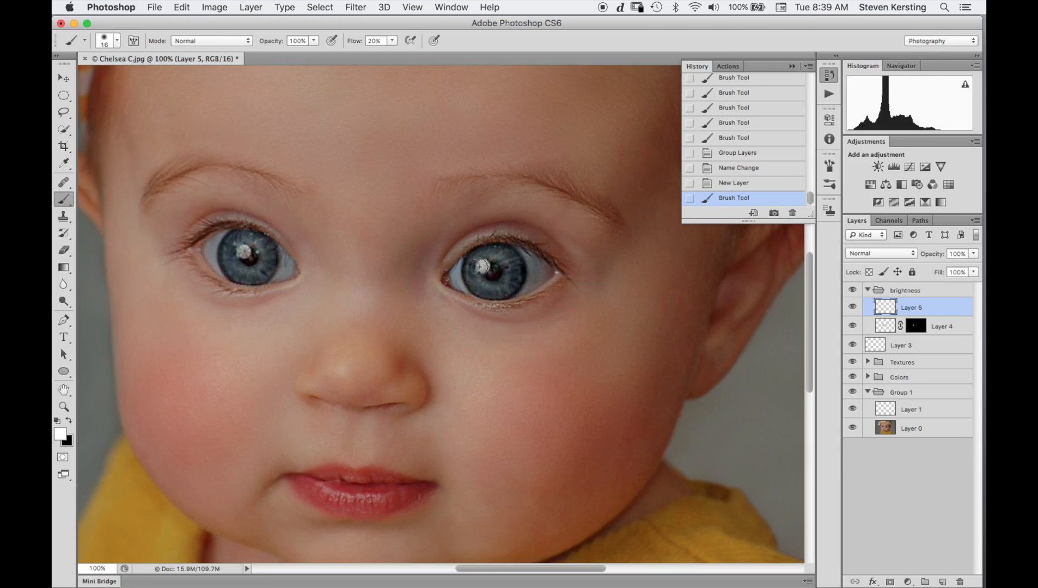
left_click(484, 267)
left_click(483, 267)
left_click(481, 267)
left_click(483, 267)
left_click(483, 268)
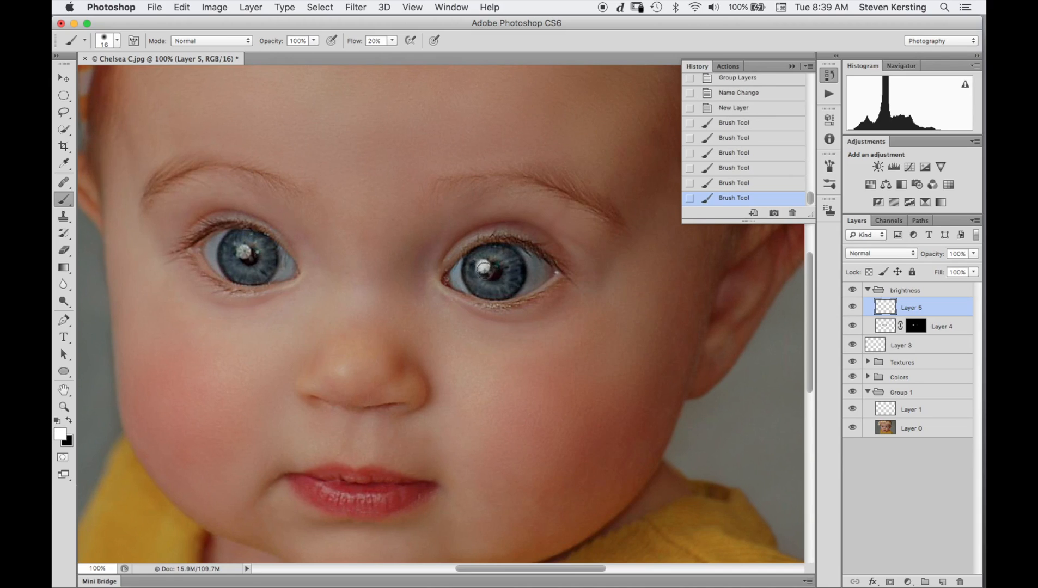
left_click(244, 250)
left_click(246, 249)
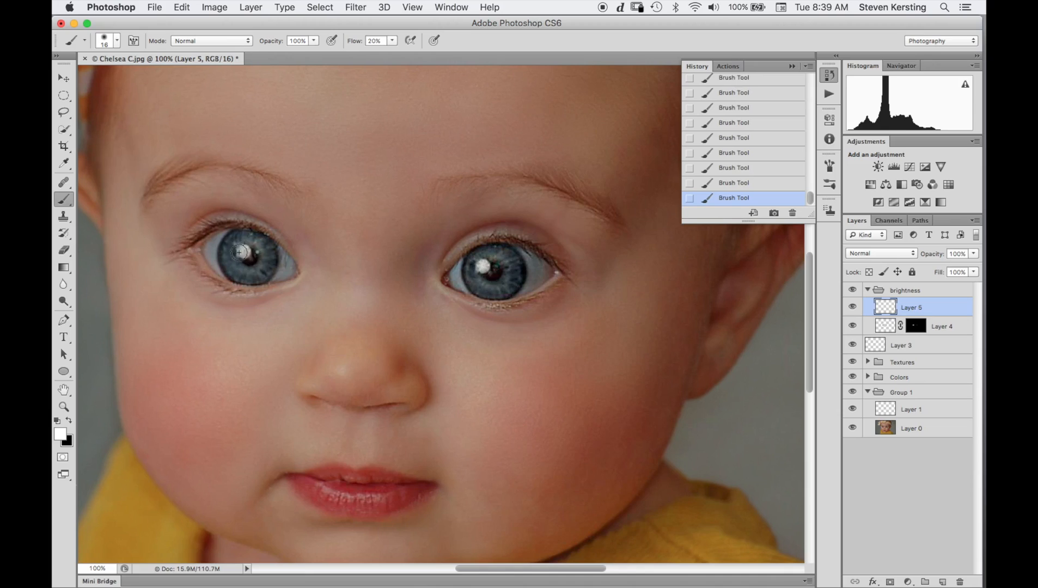
left_click(244, 252)
Add a new layer and draw a black ellipse about 27 by 30 px over the pupil of the eye on the image's right.
left_click(942, 582)
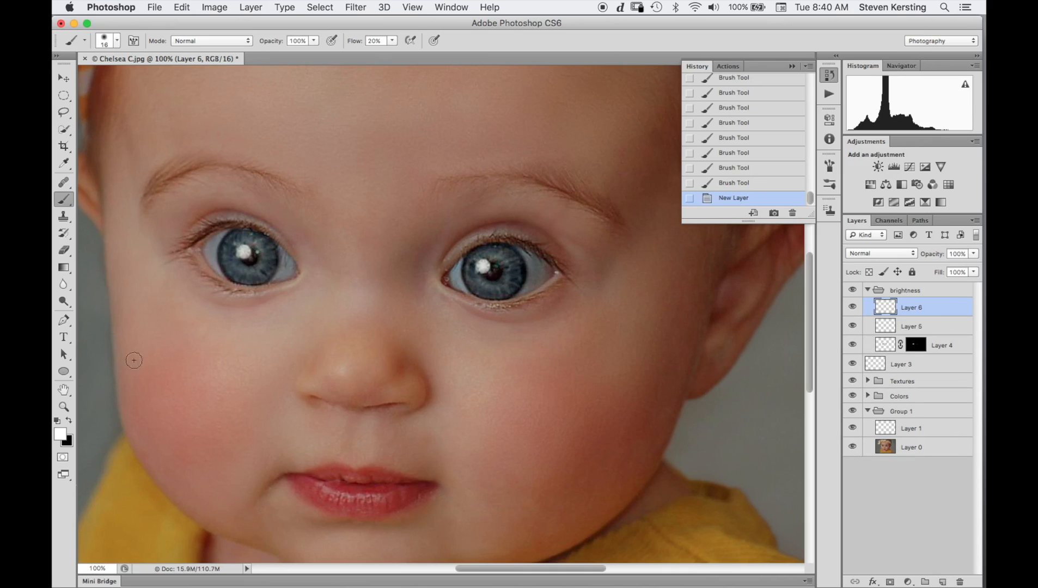
left_click(70, 371)
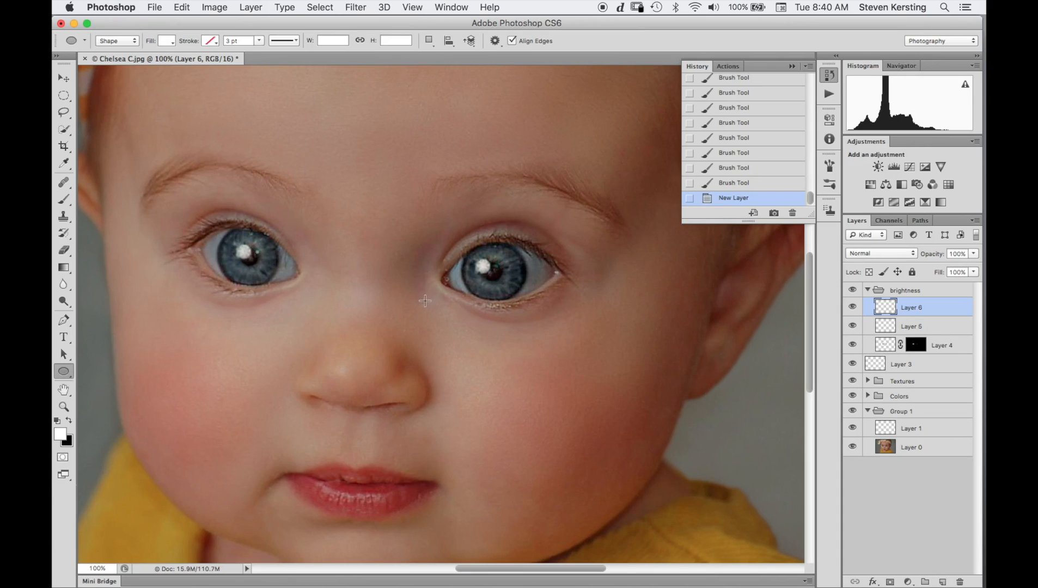
left_click(168, 41)
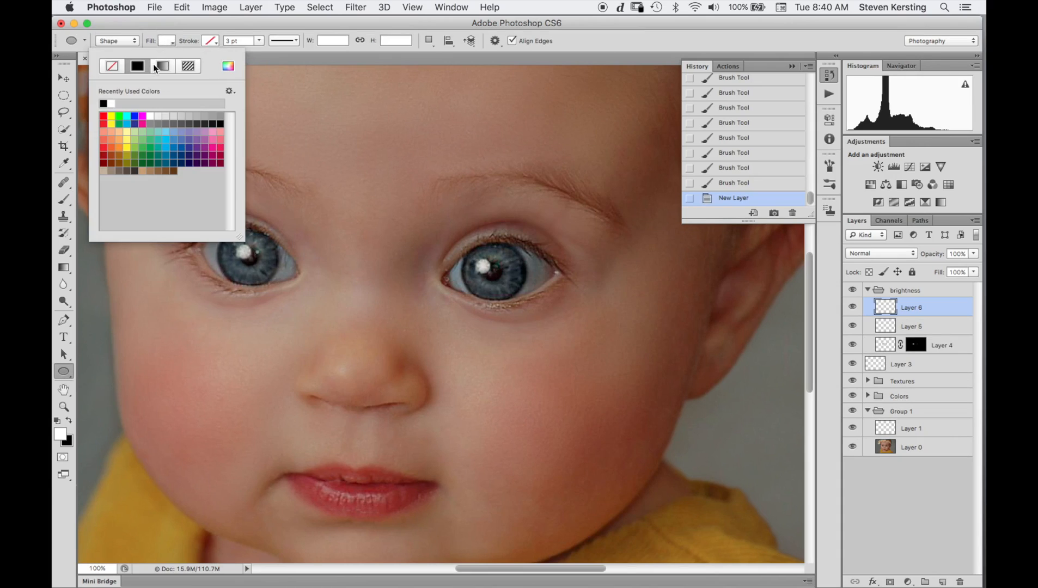
left_click(102, 104)
left_click(484, 263)
left_click_drag(485, 263, 504, 280)
left_click_drag(501, 280, 501, 281)
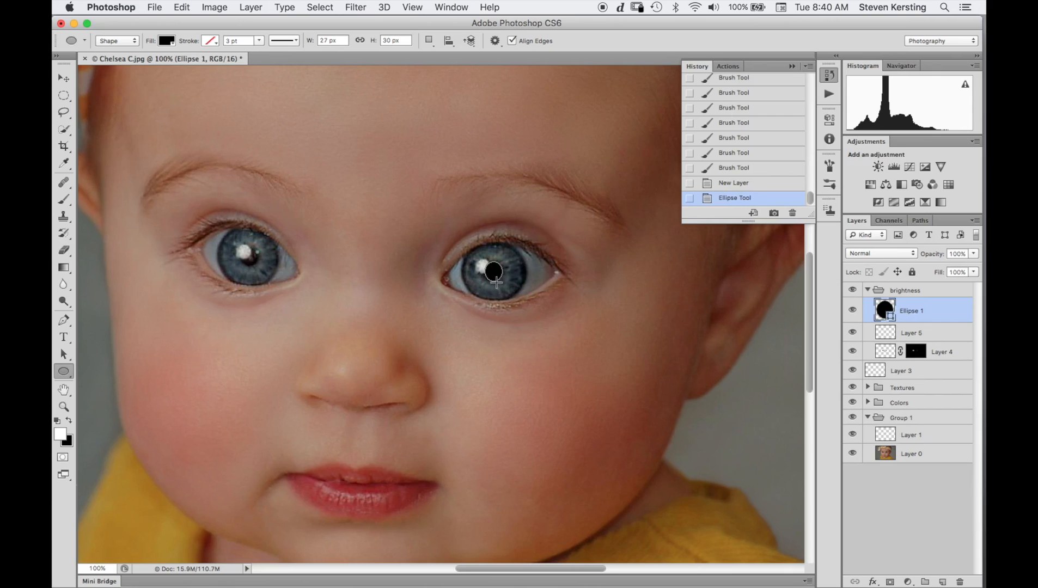
Centre the black ellipse on the pupil and soften it with a Gaussian Blur, nudging it slightly upward.
key("v")
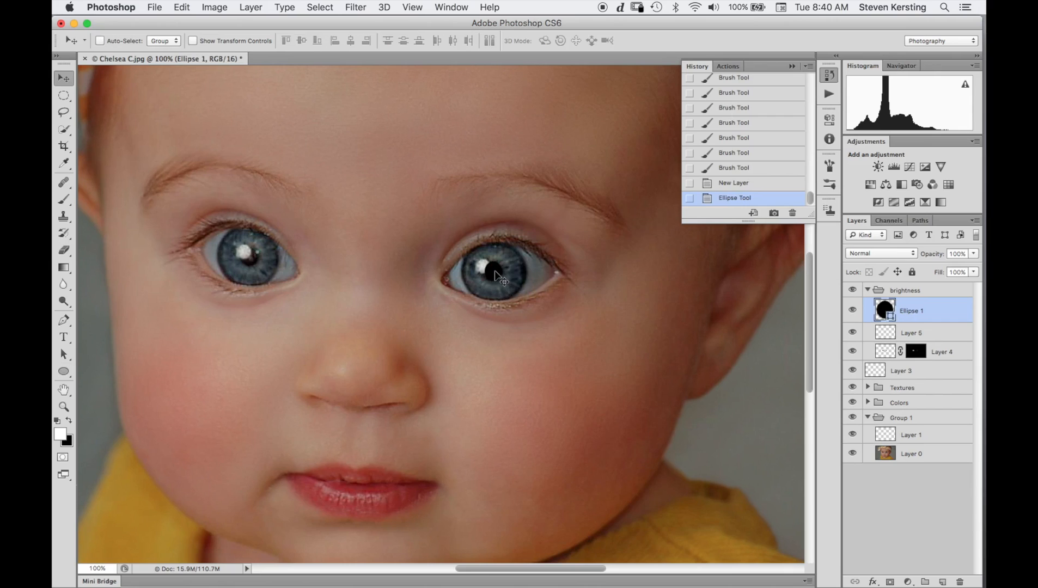
left_click_drag(494, 272, 495, 276)
key("super+f")
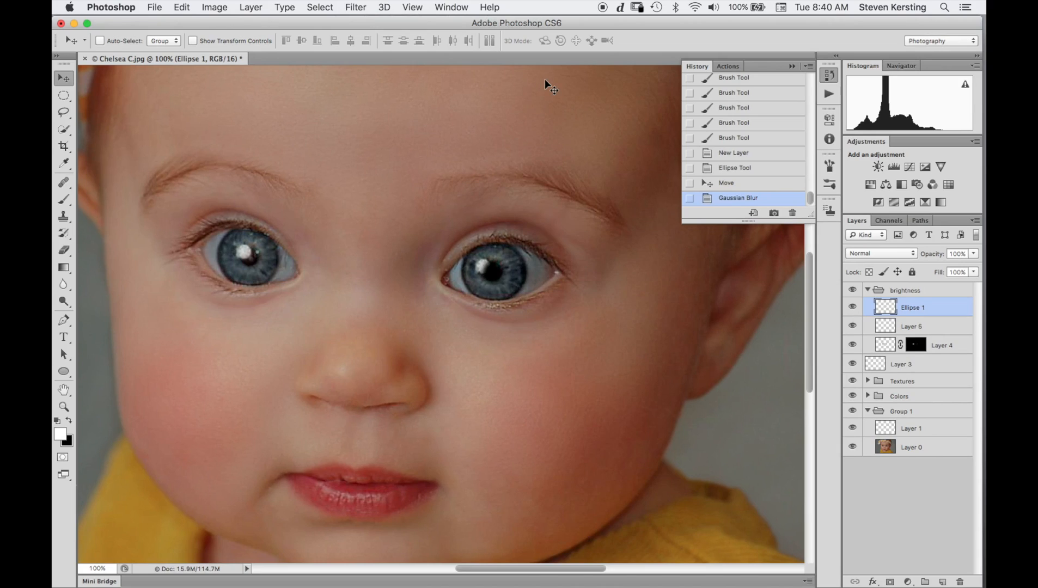
key("Up")
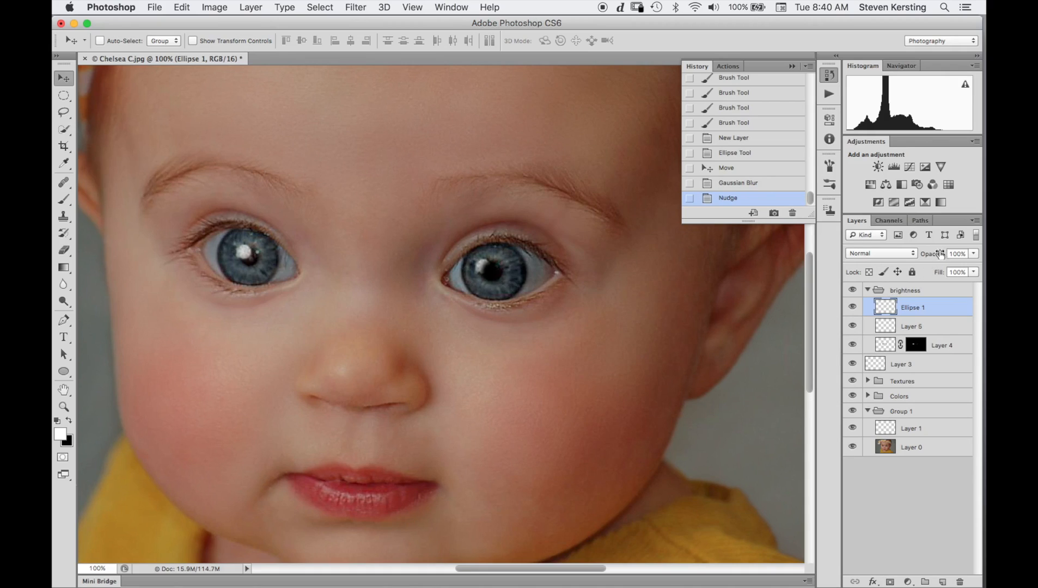
Reduce the Ellipse 1 layer's opacity to 89% and nudge it slightly to the right.
left_click_drag(936, 255, 933, 256)
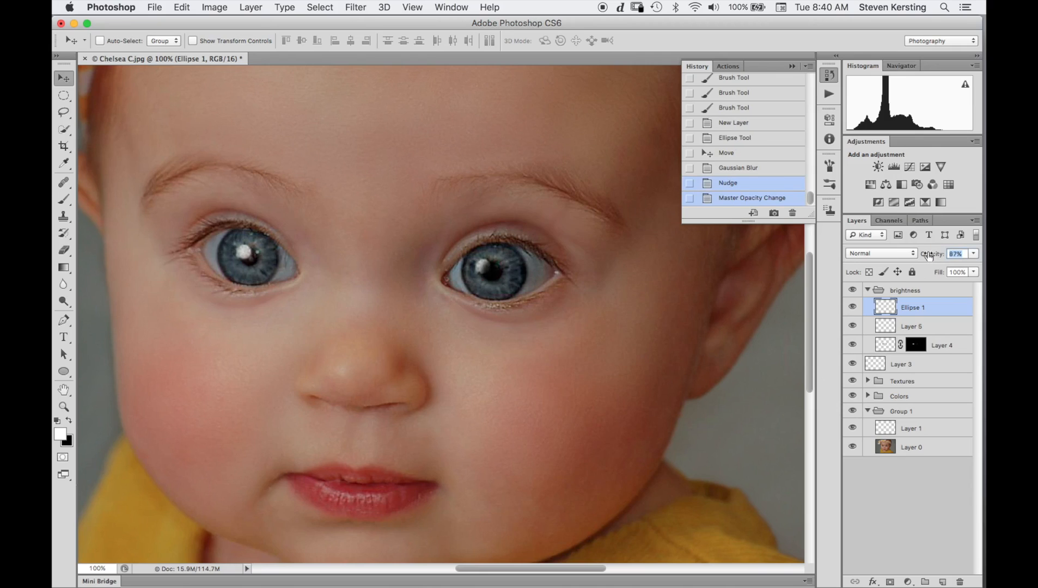
left_click_drag(931, 256, 926, 256)
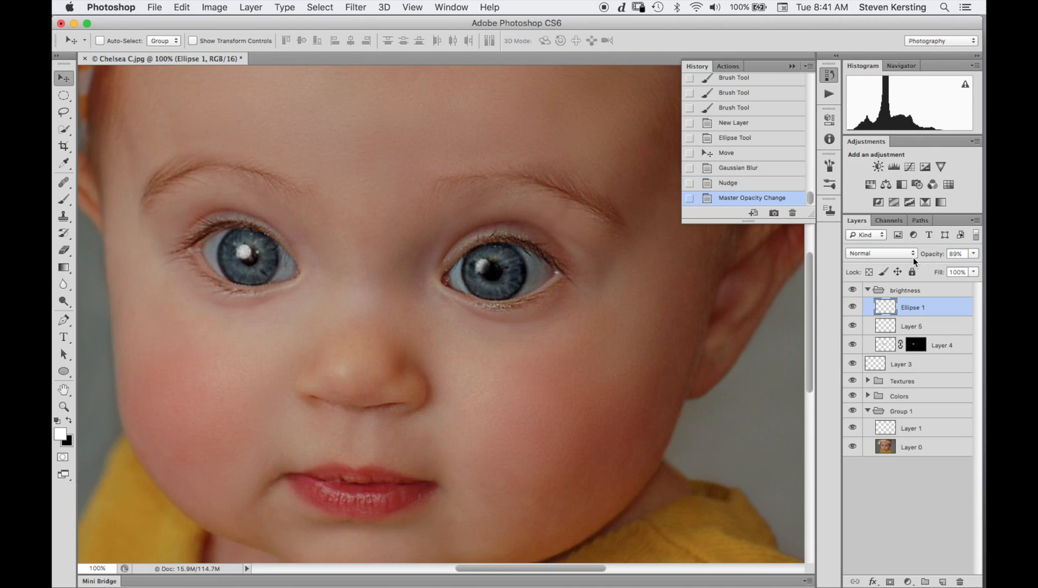
key("Right")
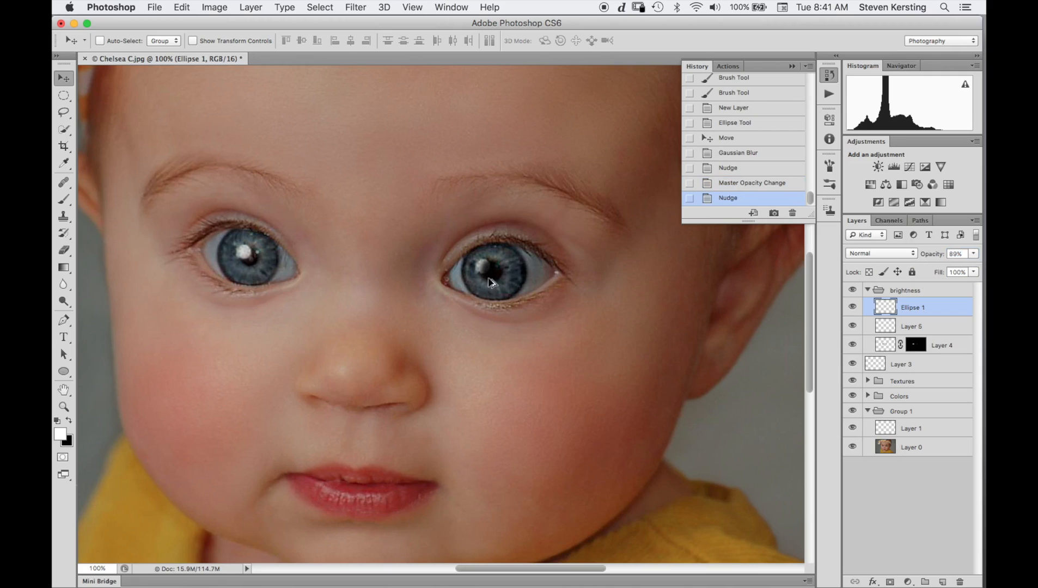
Duplicate the blurred ellipse onto the other eye's pupil and merge the copy down into Ellipse 1.
left_click_drag(490, 281, 258, 263)
key("Up")
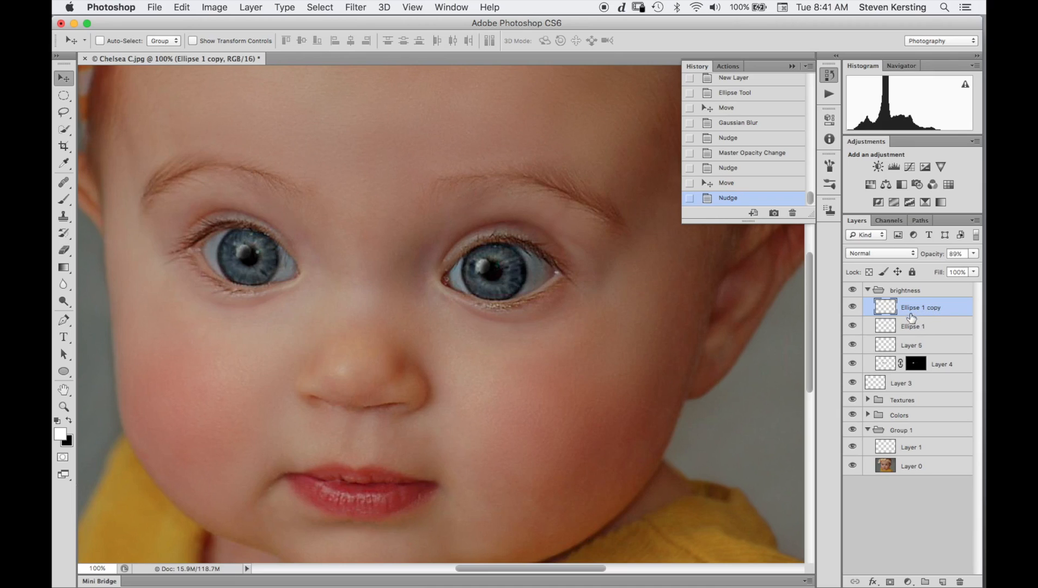
key("super+e")
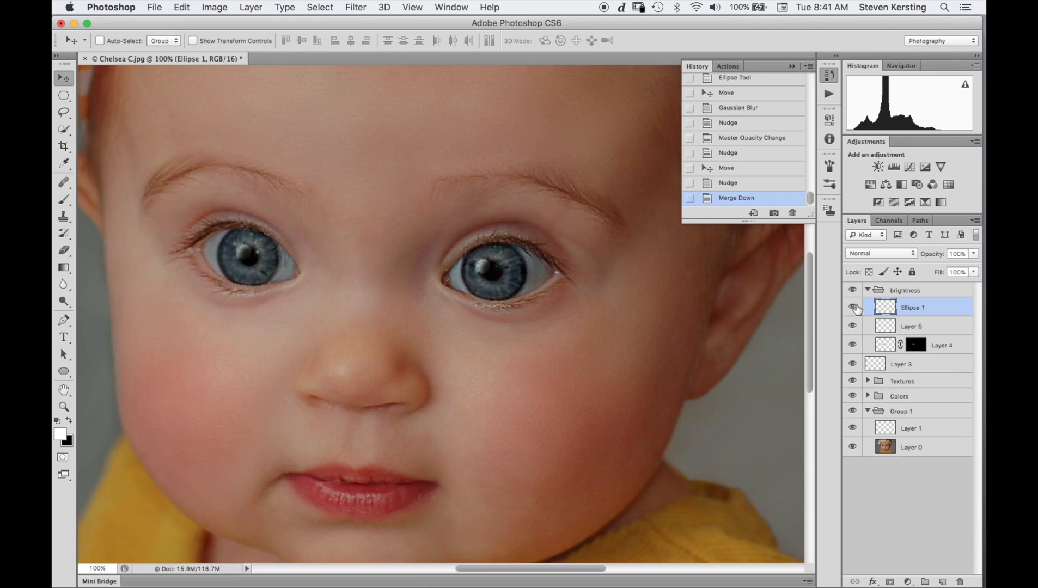
Compare the portrait with and without the darkened pupils, both close up and at full view.
left_click(851, 306)
left_click(851, 306)
left_click(851, 306)
left_click(852, 306)
key("super+0")
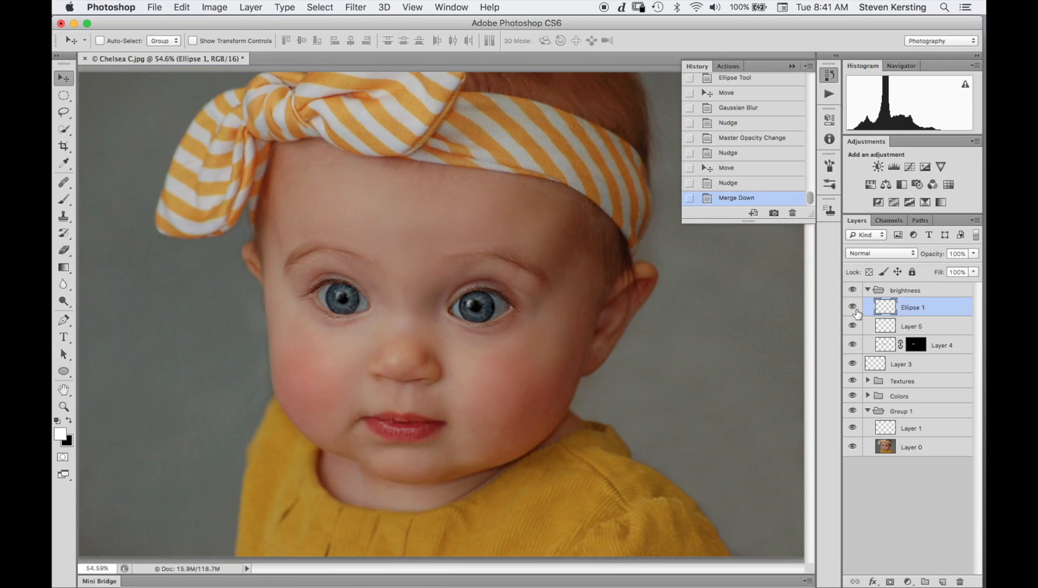
left_click(852, 307)
left_click(852, 308)
Paint more white with the 16 px Brush over the catchlight of the eye on the image's left, on Layer 5.
left_click(879, 328)
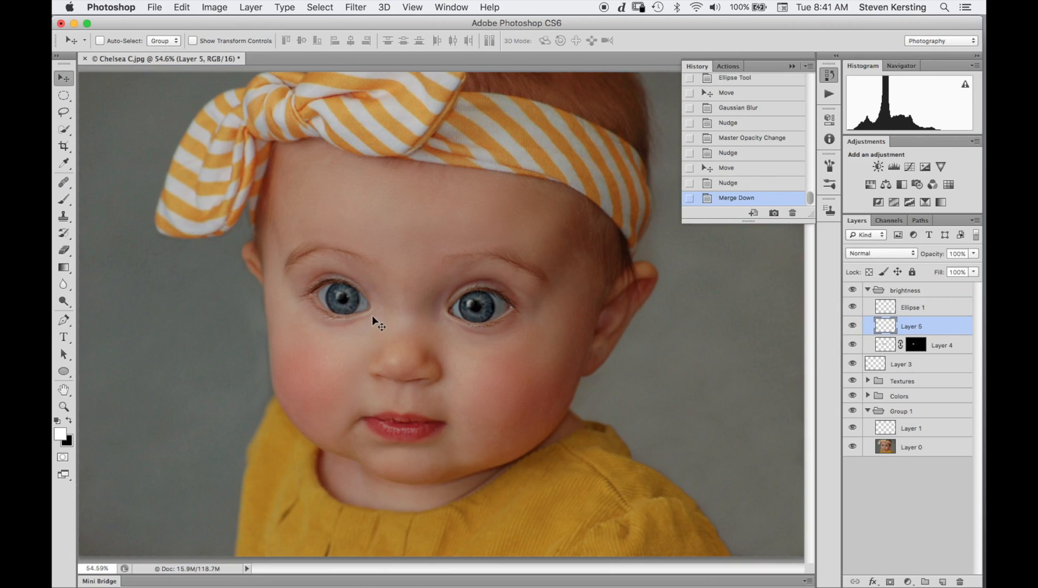
key("b")
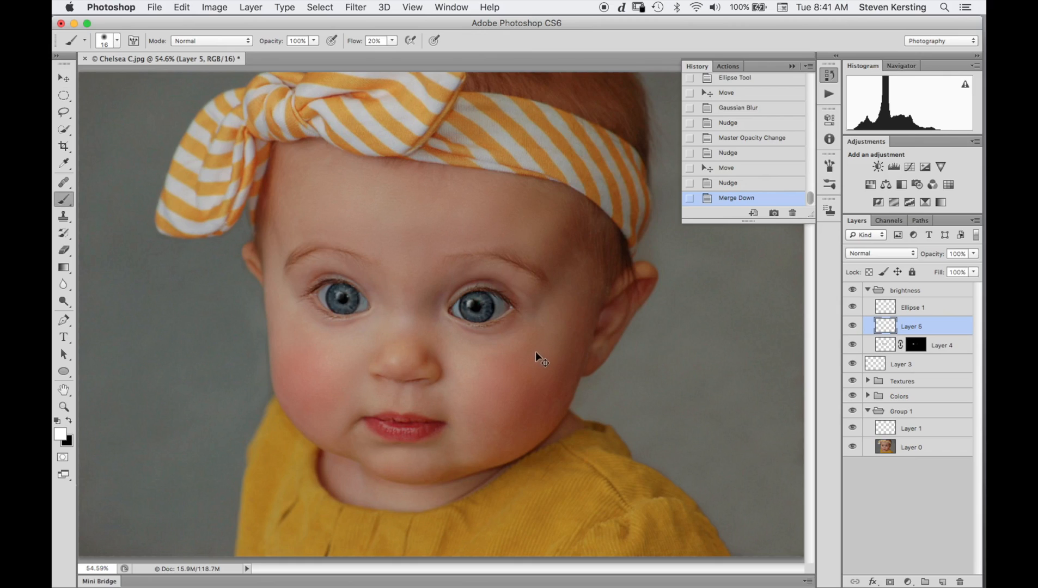
key("super+1")
left_click(255, 280)
left_click(254, 281)
mouse_move(255, 281)
left_mouse_down()
mouse_move(274, 300)
mouse_move(255, 280)
left_mouse_up()
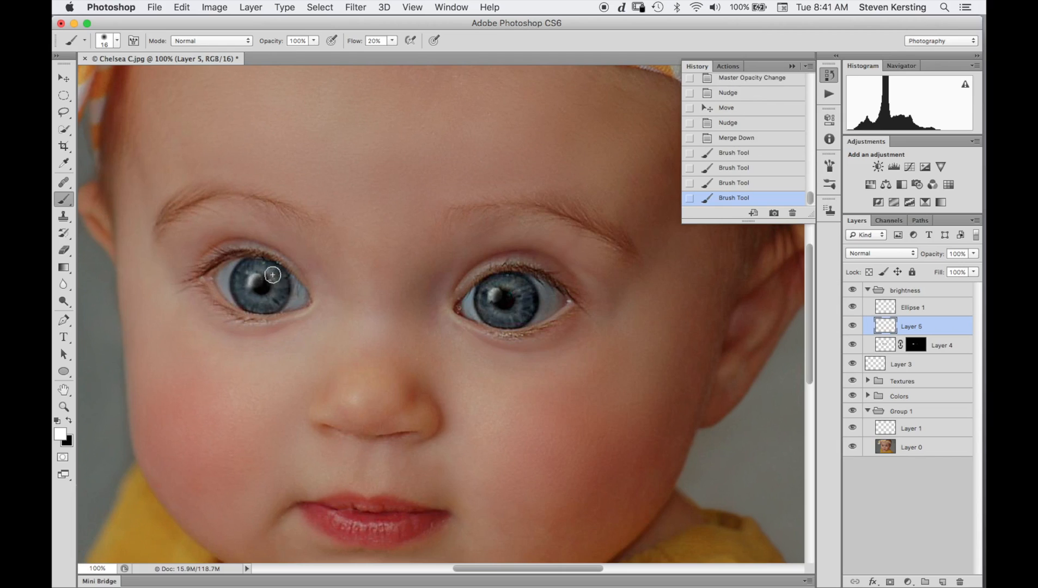
left_click(257, 282)
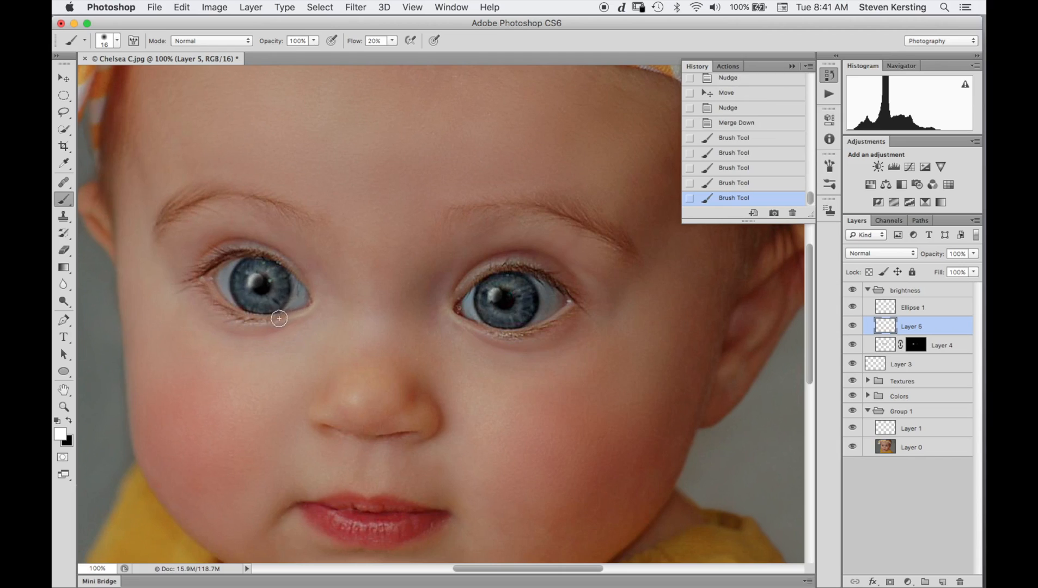
Erase the excess white paint on Layer 5 around the lower iris of the eye on the image's left.
key("e")
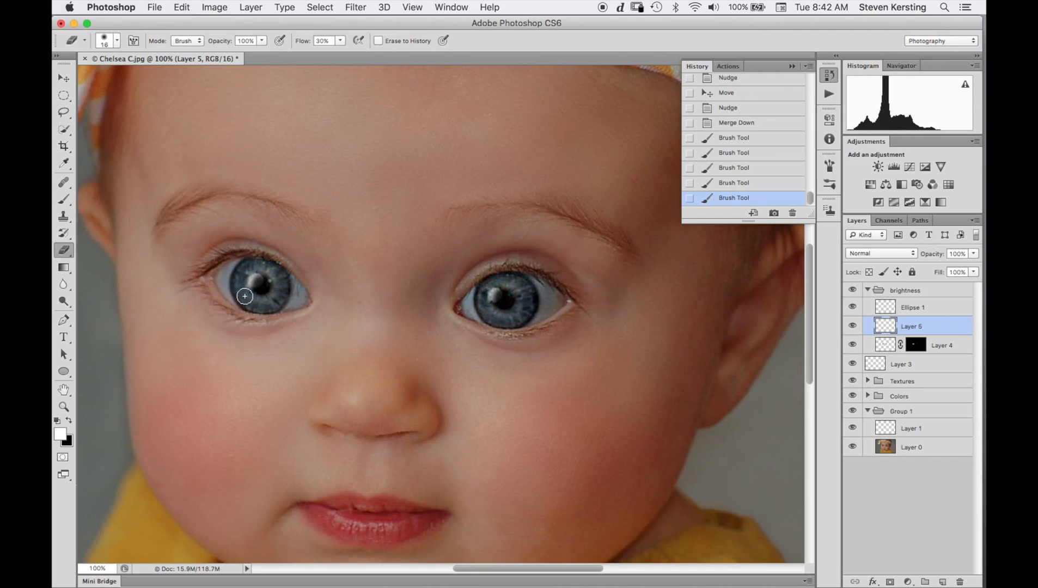
left_click(253, 298)
left_click(261, 297)
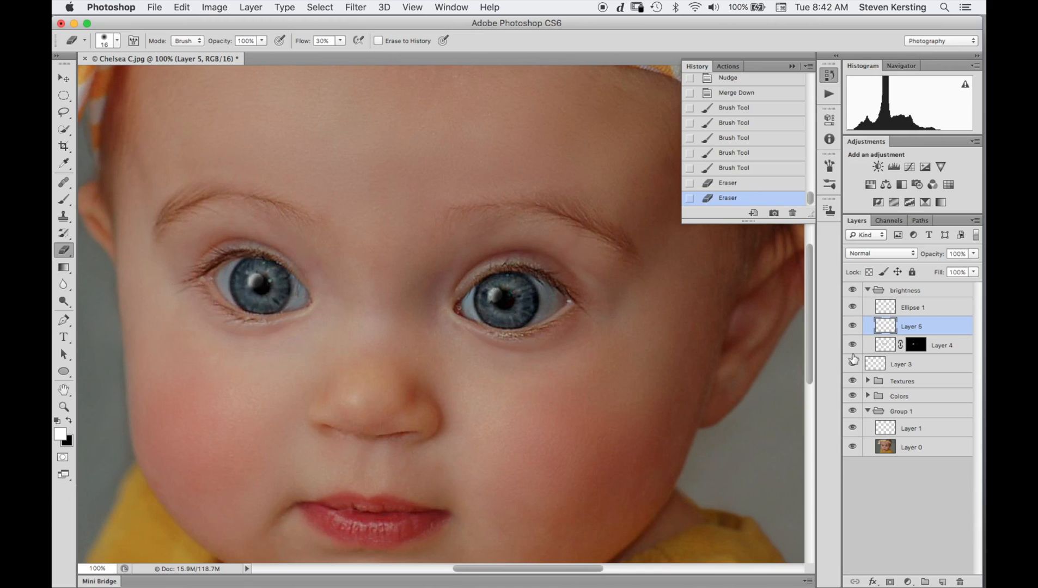
Group the Ellipse 1, Layer 5 and Layer 4 layers and name the group "eyes".
left_click(920, 309)
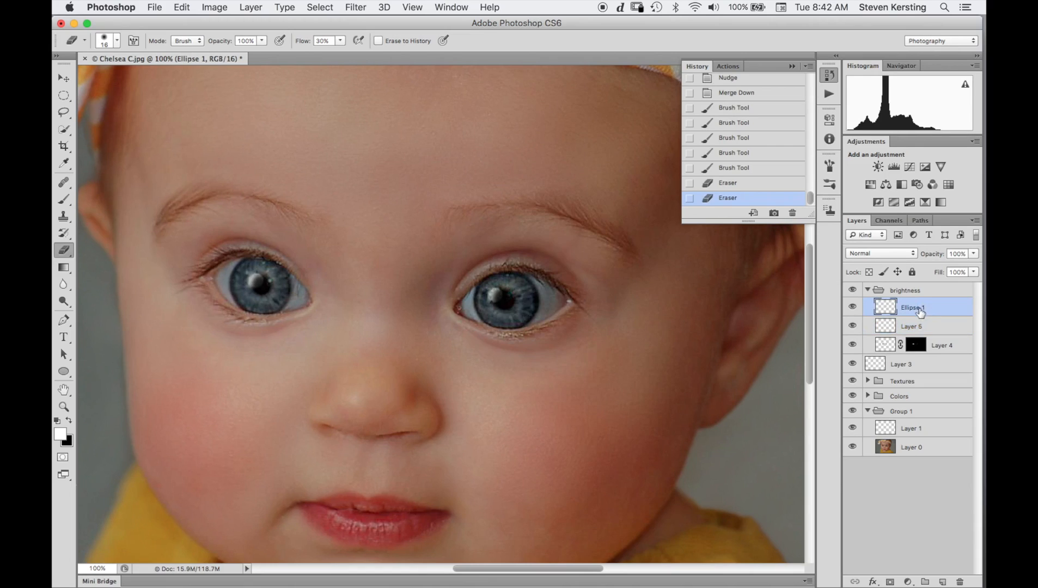
left_click(939, 348, "shift")
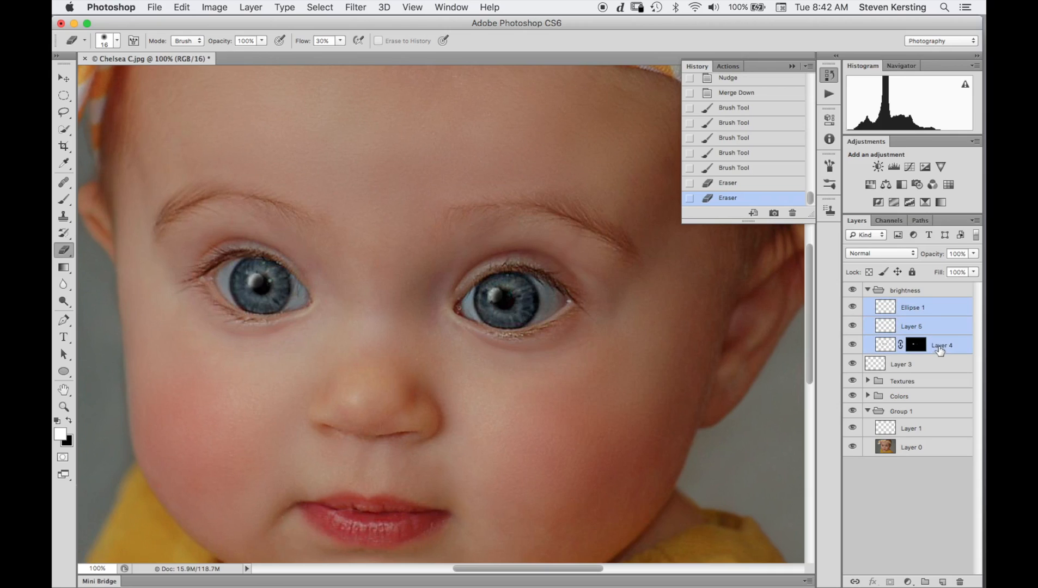
key("super+g")
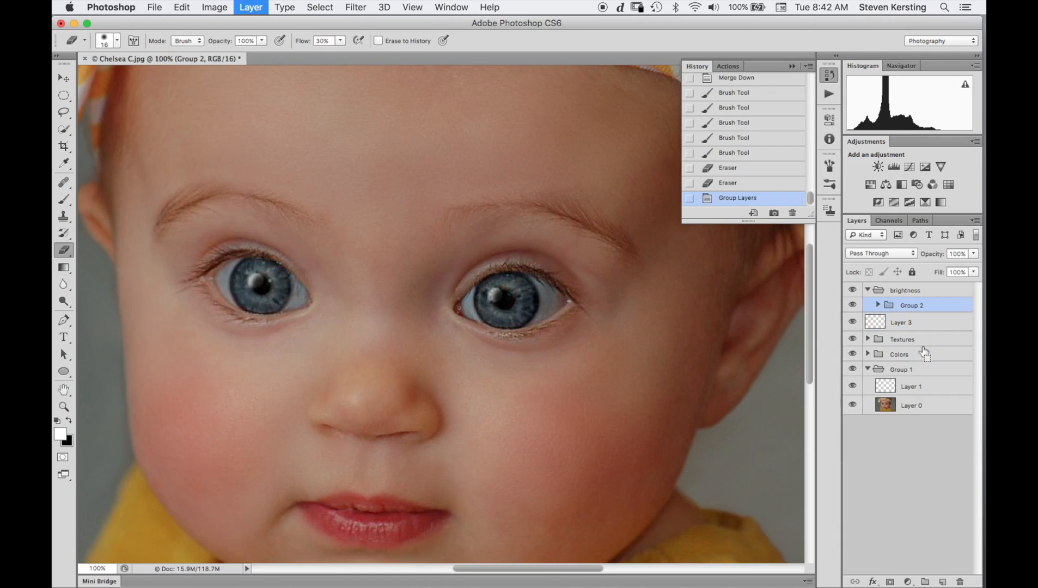
double_click(912, 306)
type("eyes")
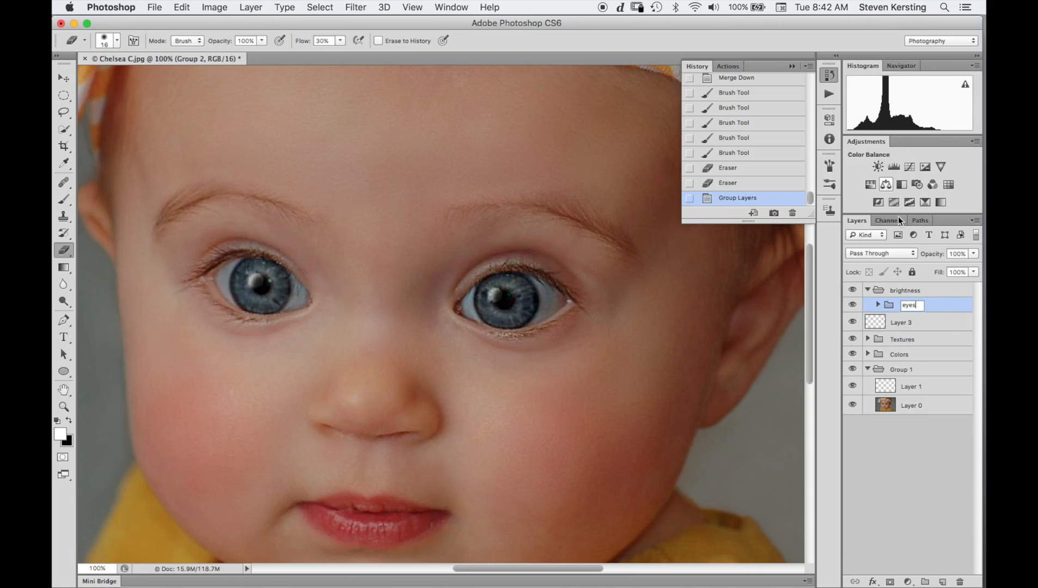
key("Return")
Add a brightening Curves adjustment at the top of the brightness group, raising input 102 to output 151.
left_click(900, 292)
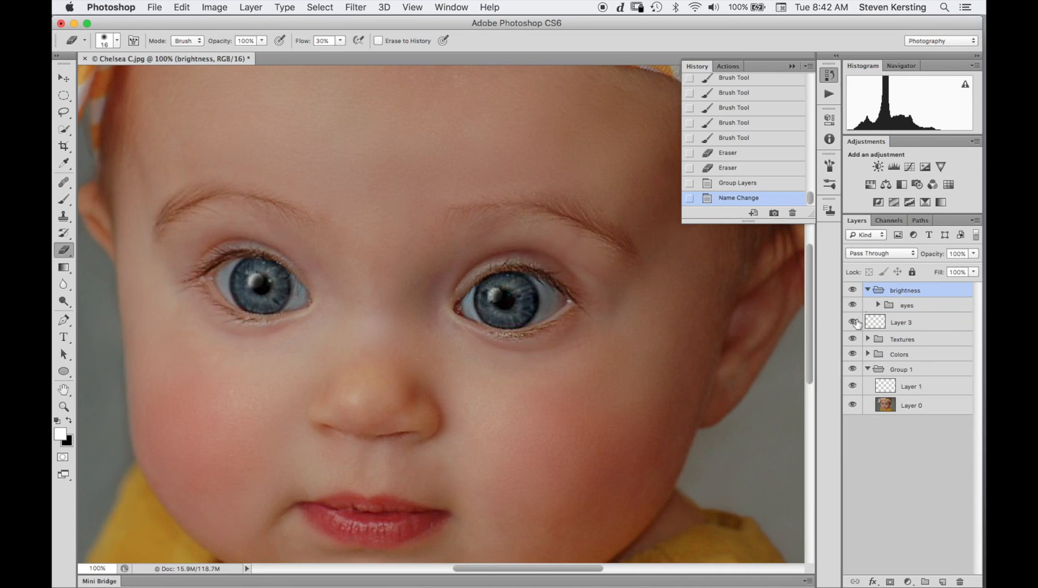
left_click(911, 166)
left_click_drag(749, 223, 744, 216)
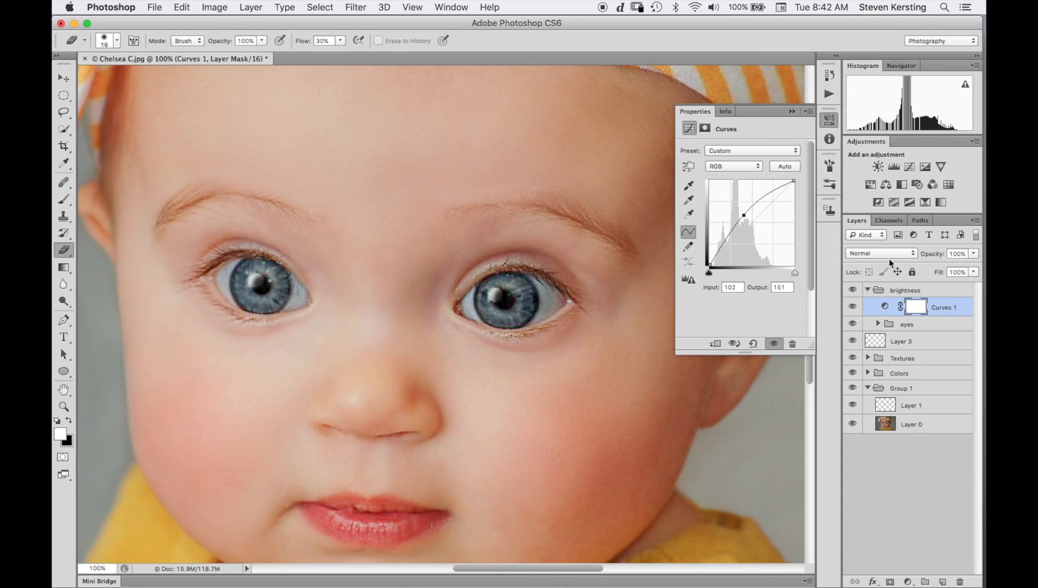
Add a second, darkening Curves adjustment with input 147 lowered to output 101, and hide it.
left_click(909, 168)
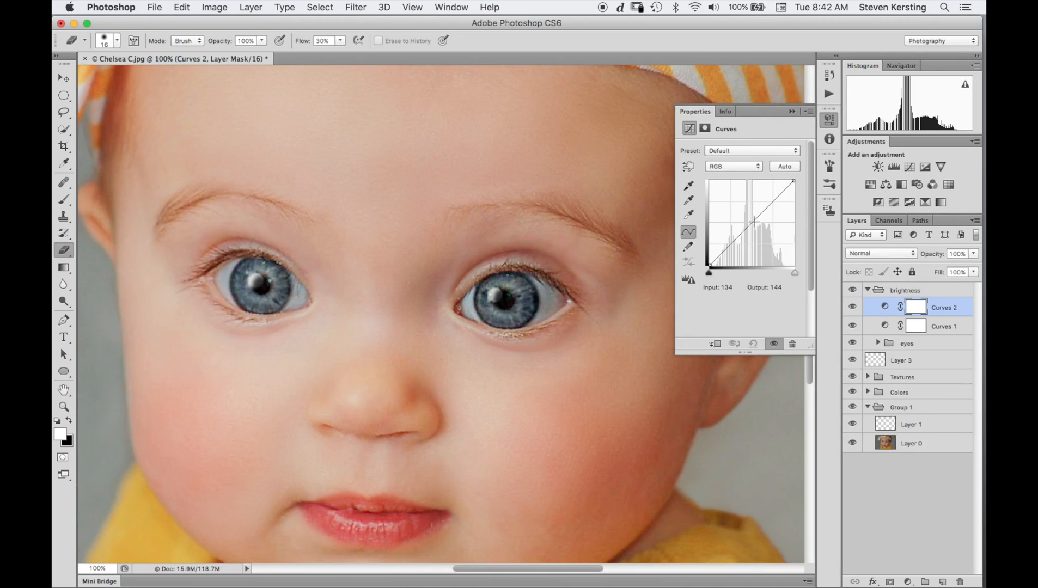
left_click_drag(750, 225, 758, 231)
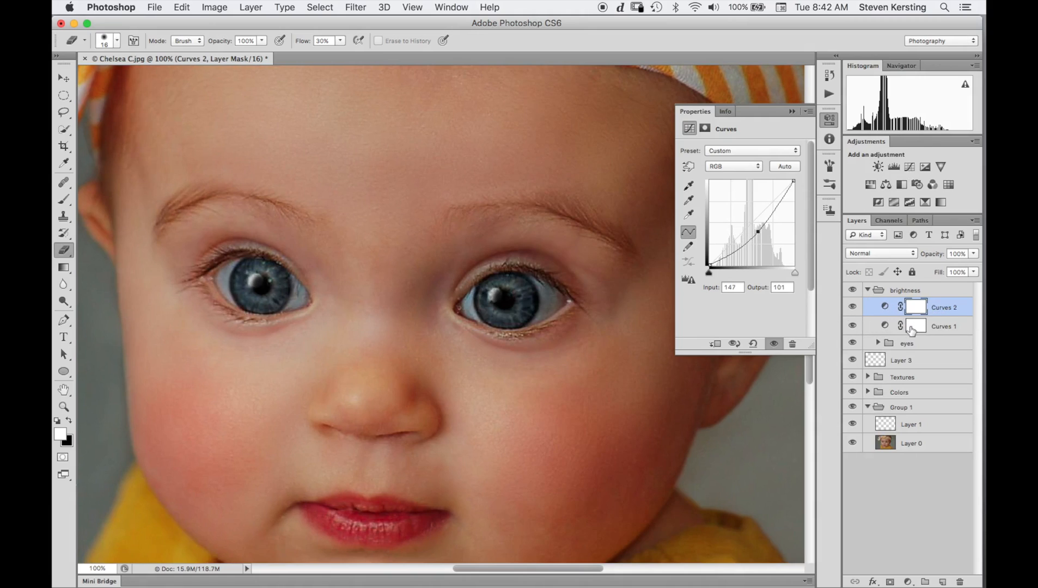
left_click(852, 307)
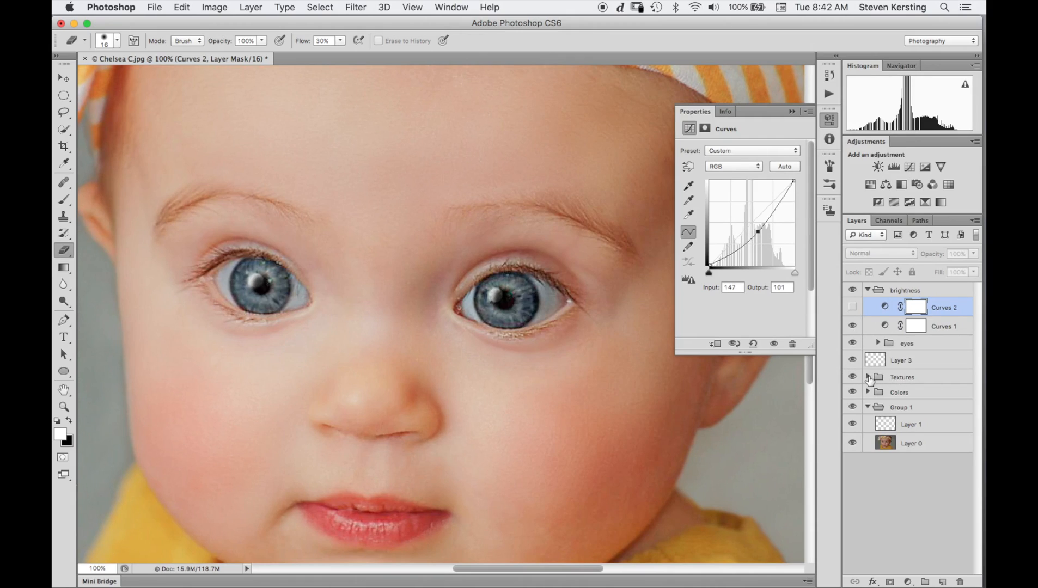
Use Apply Image on the Curves 1 mask with the Merged layer, RGB channel, Multiply blending and 100% opacity.
key("super+0")
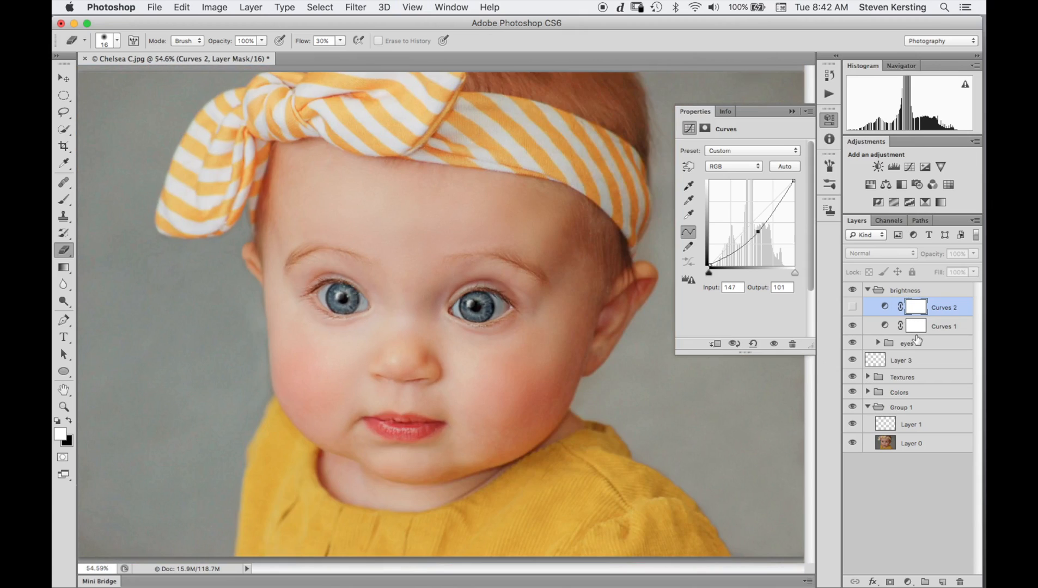
left_click(915, 328)
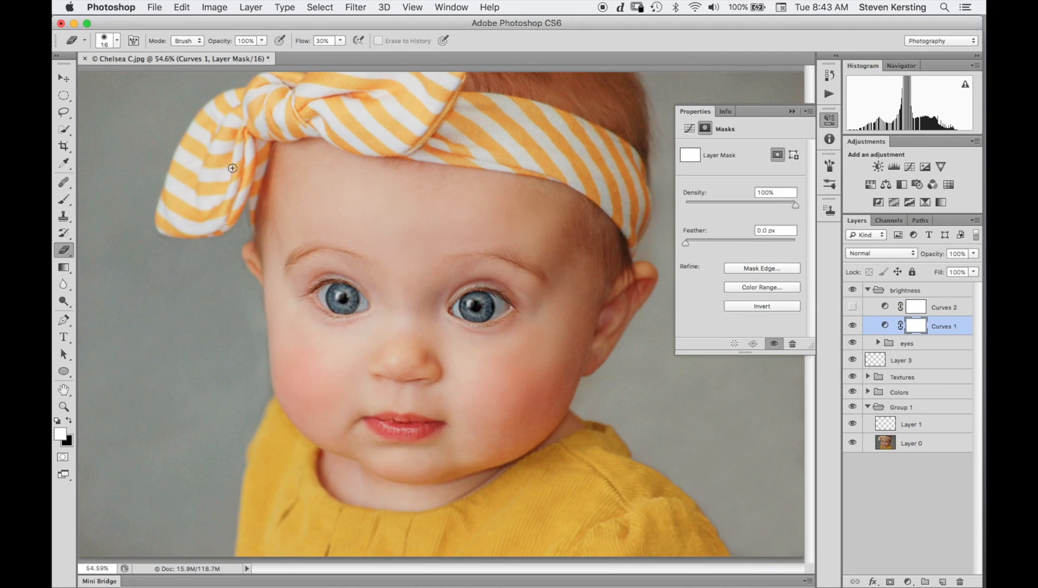
left_click(214, 8)
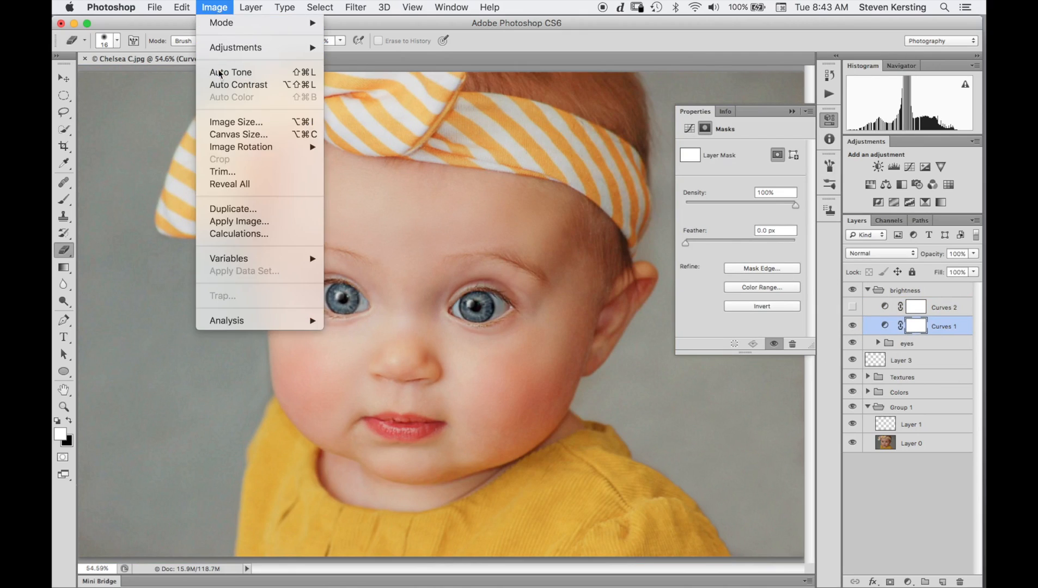
left_click(246, 221)
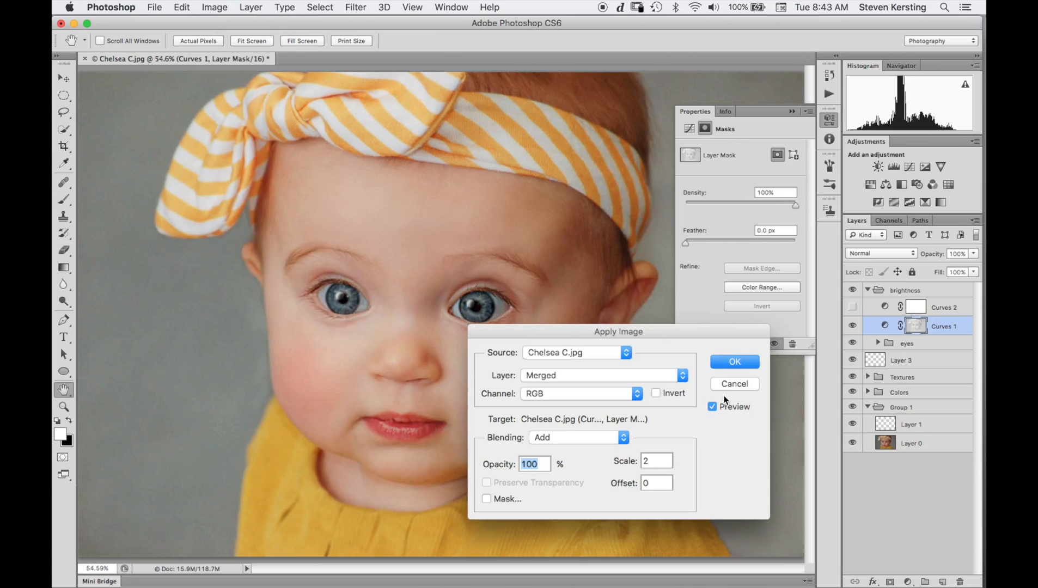
left_click_drag(712, 333, 430, 336)
left_click(344, 437)
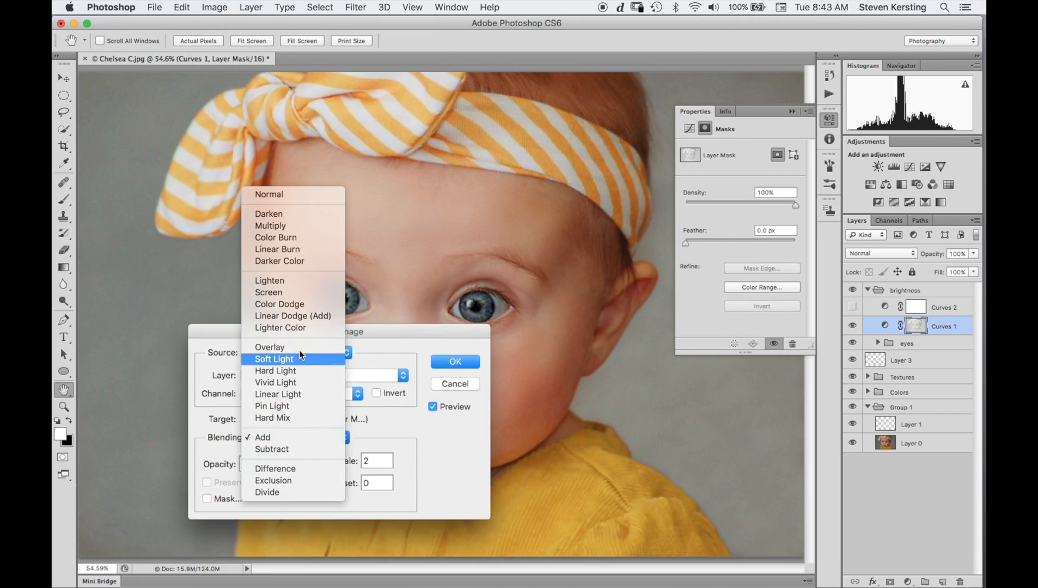
left_click(279, 223)
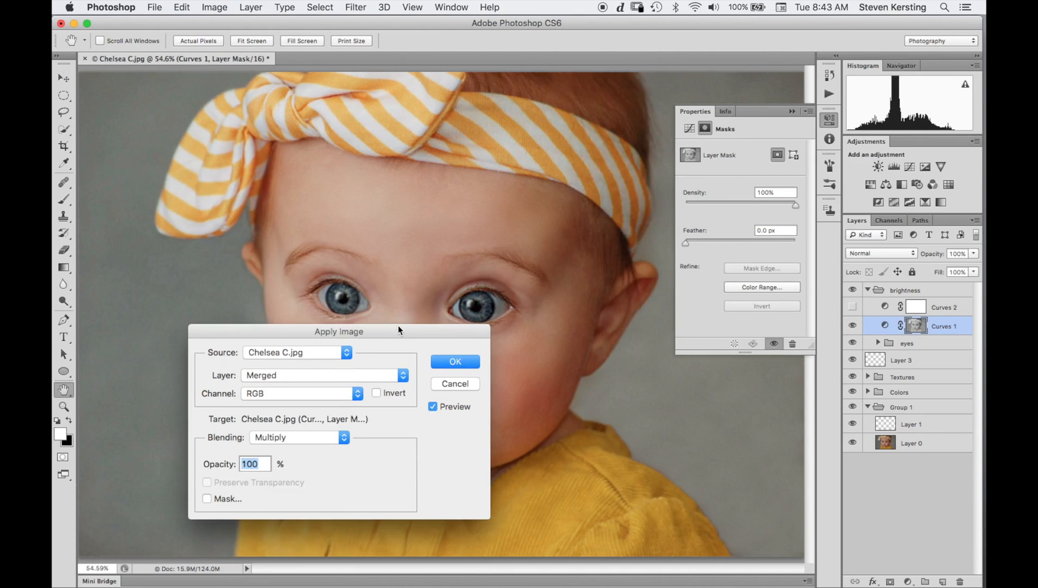
left_click_drag(398, 330, 758, 375)
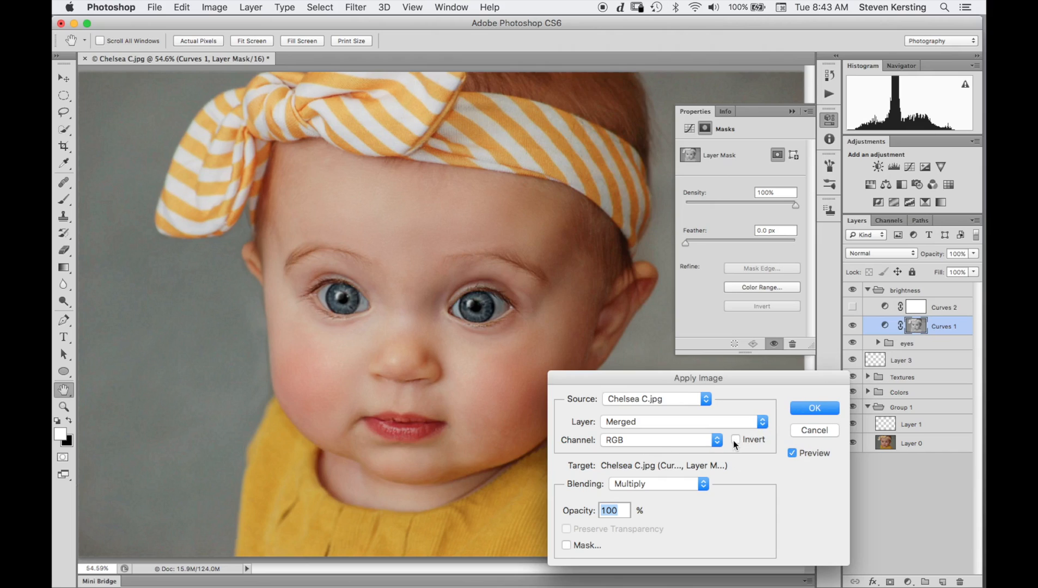
left_click(807, 411)
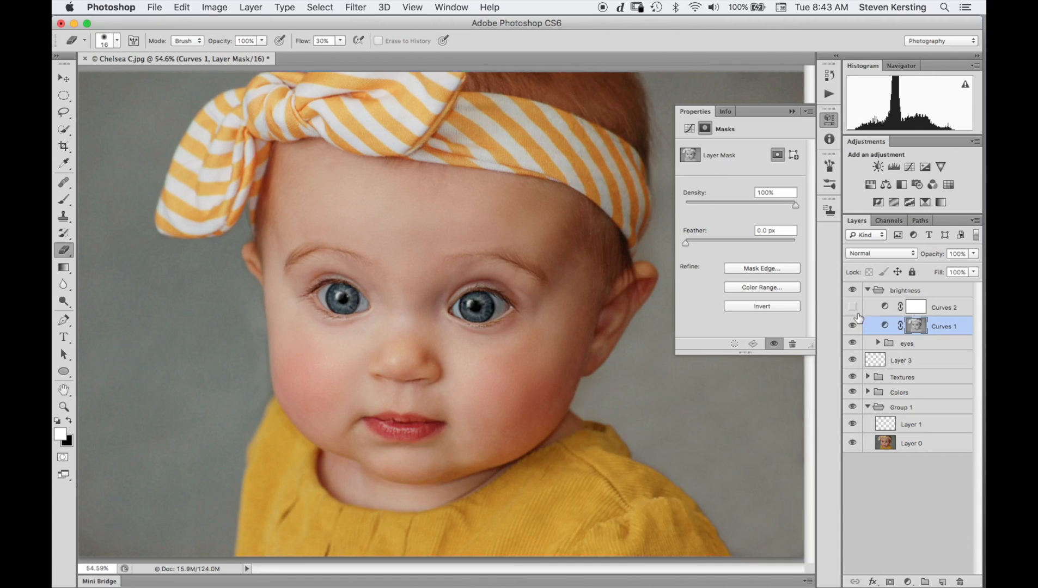
Show Curves 2 and use Apply Image on its mask with the inverted Merged RGB image, Multiply blending and 100% opacity.
left_click(852, 306)
left_click(916, 307)
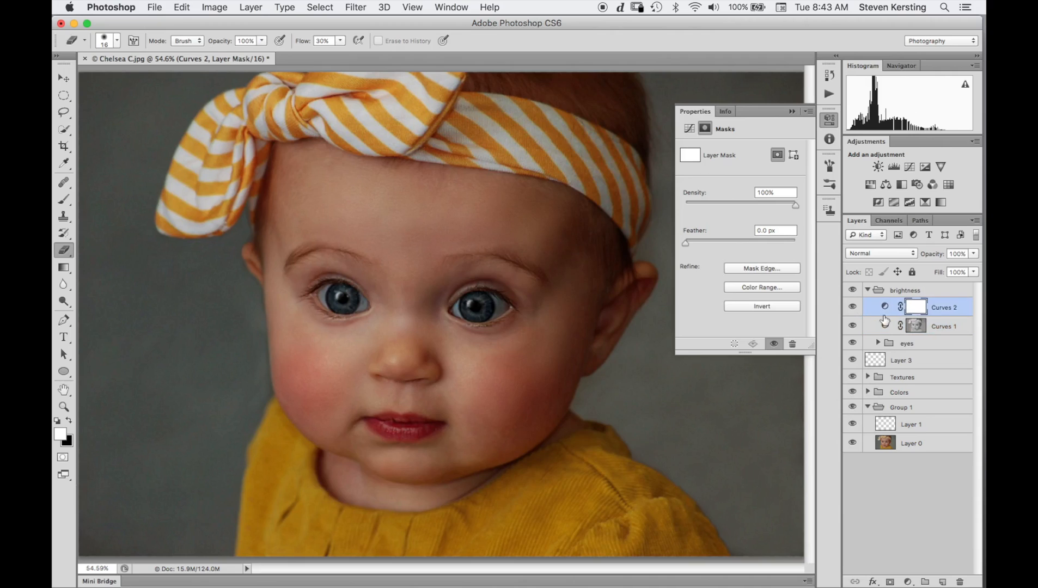
left_click(214, 7)
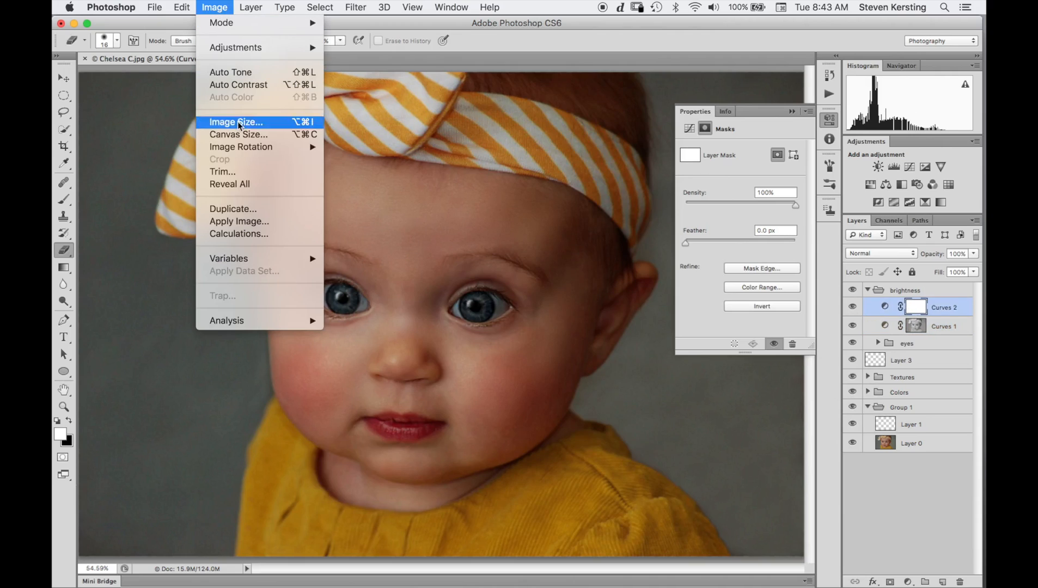
left_click(250, 225)
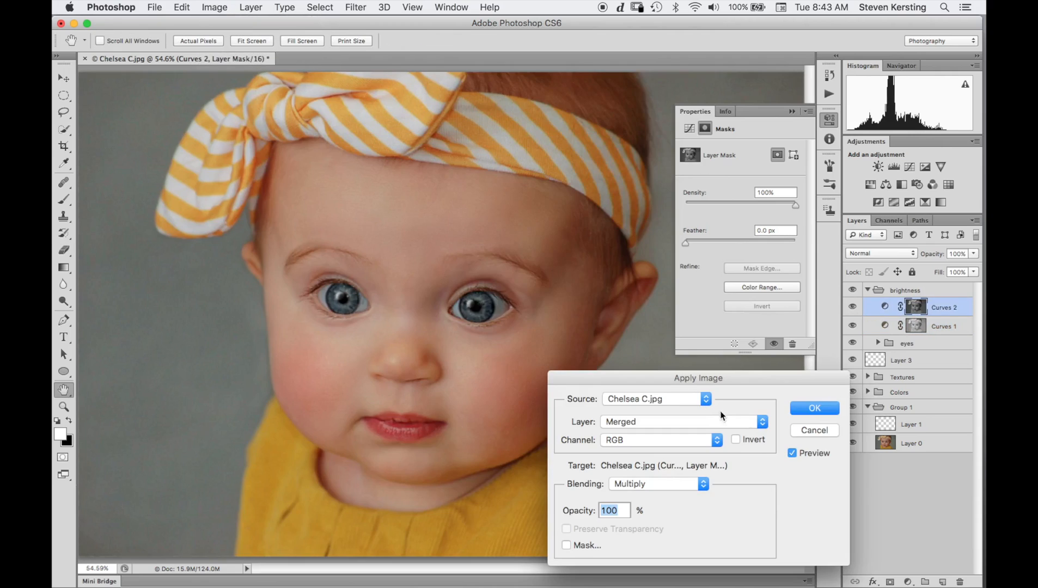
left_click(736, 439)
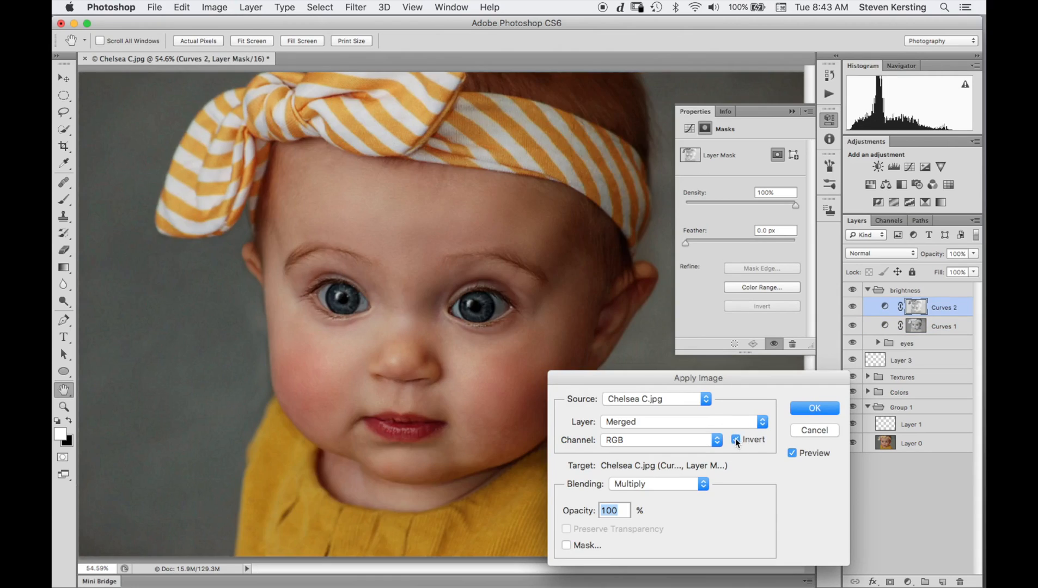
left_click(803, 409)
key("e")
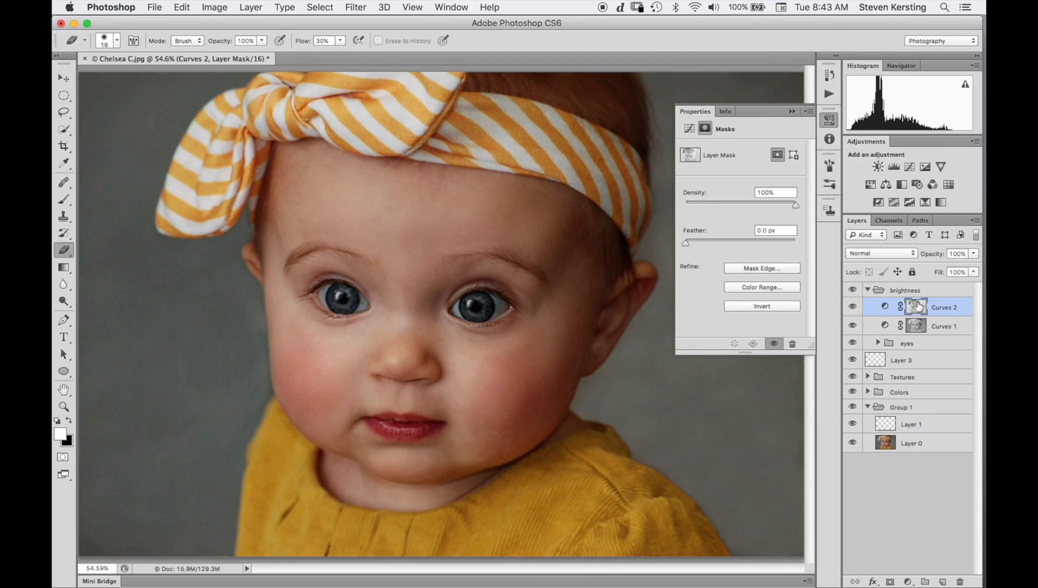
Examine the grayscale layer masks of Curves 2 and Curves 1 on the canvas.
left_click(915, 309, "alt")
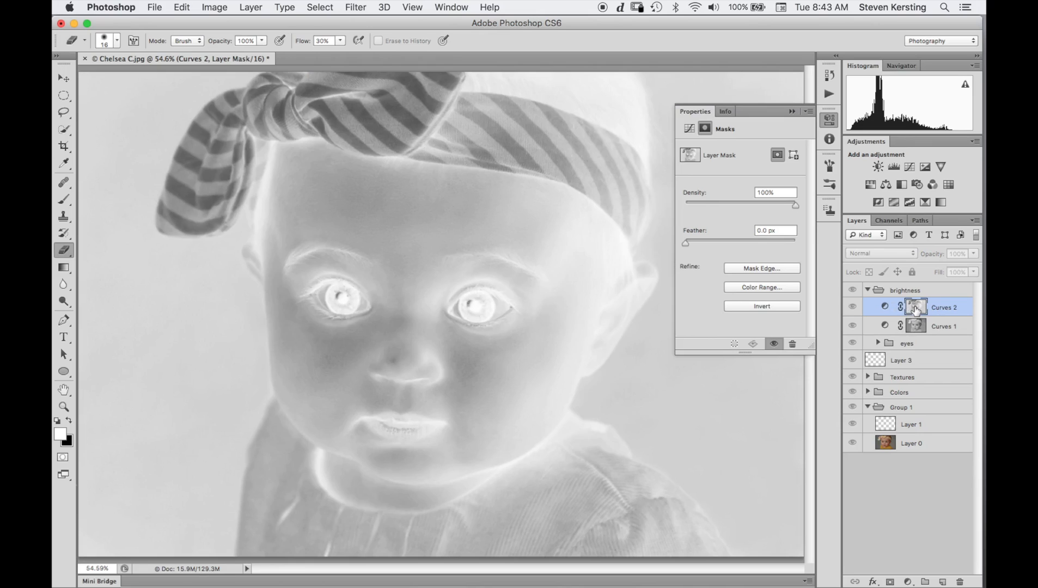
left_click(916, 308, "alt")
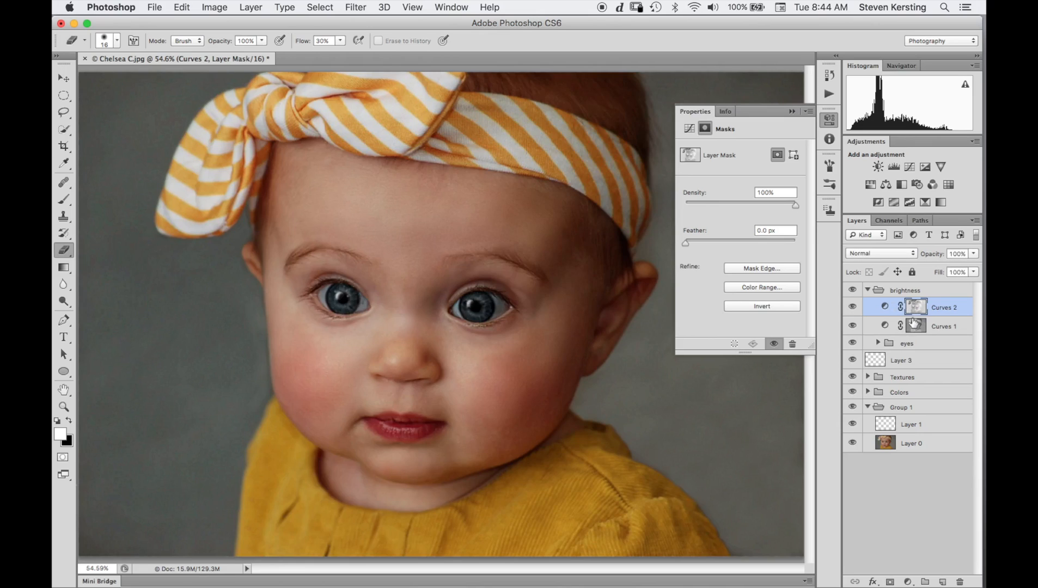
left_click(915, 327, "alt")
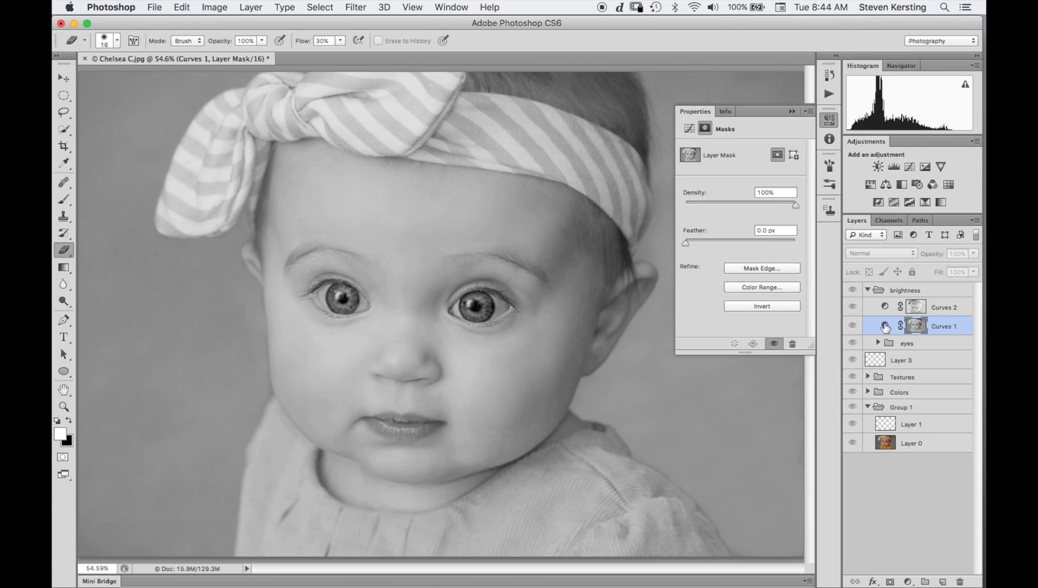
Shift the Curves 1 curve point slightly toward the shadows and place that layer in its own group.
left_click(885, 326)
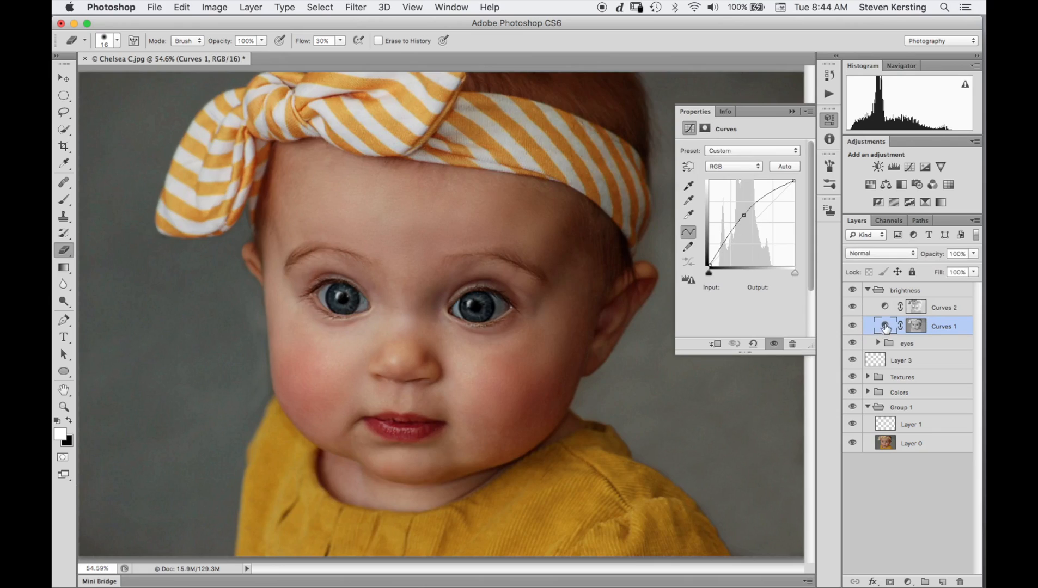
left_click_drag(742, 215, 738, 217)
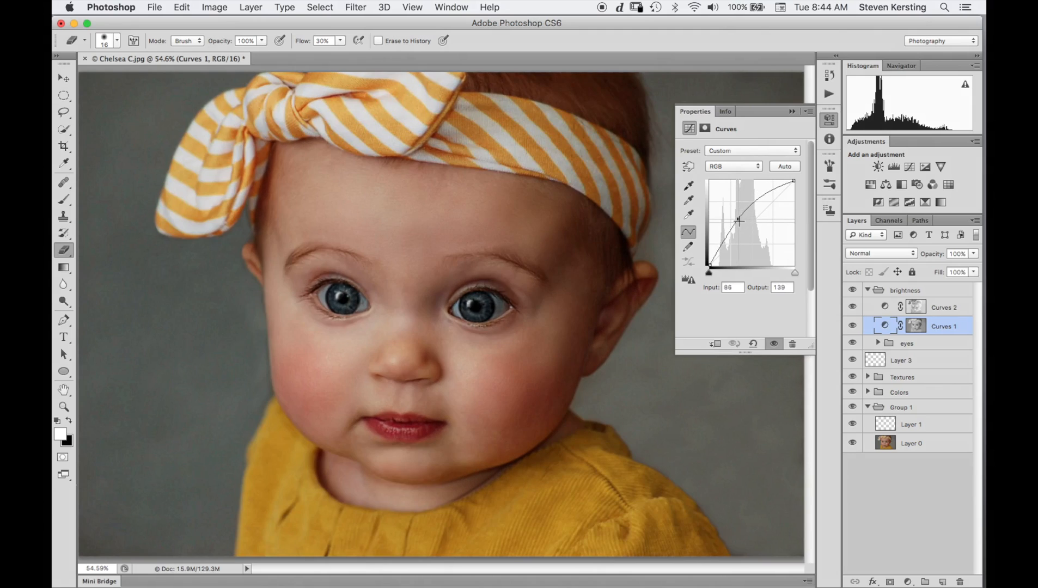
left_click(938, 330)
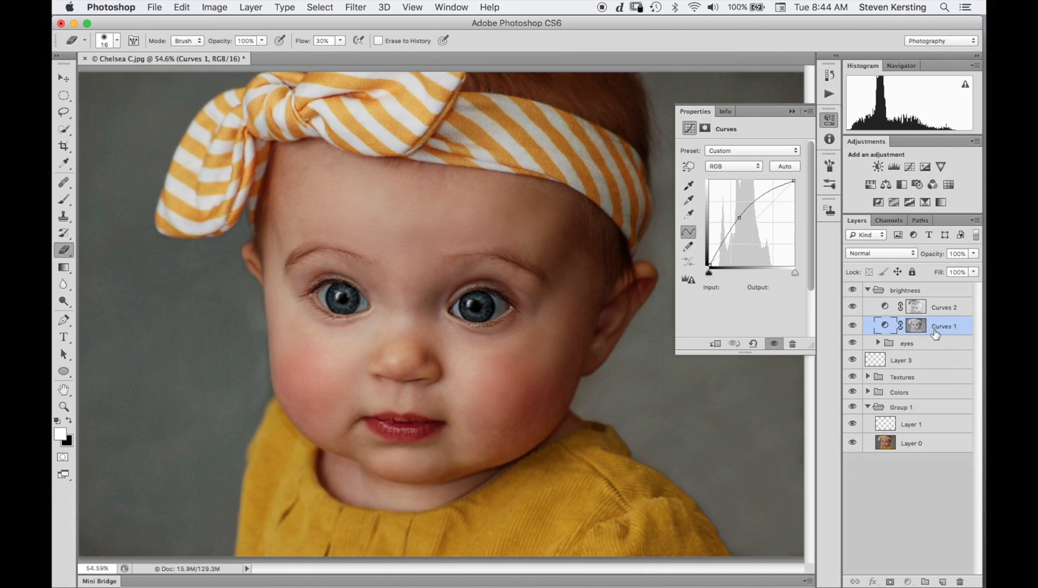
key("super+g")
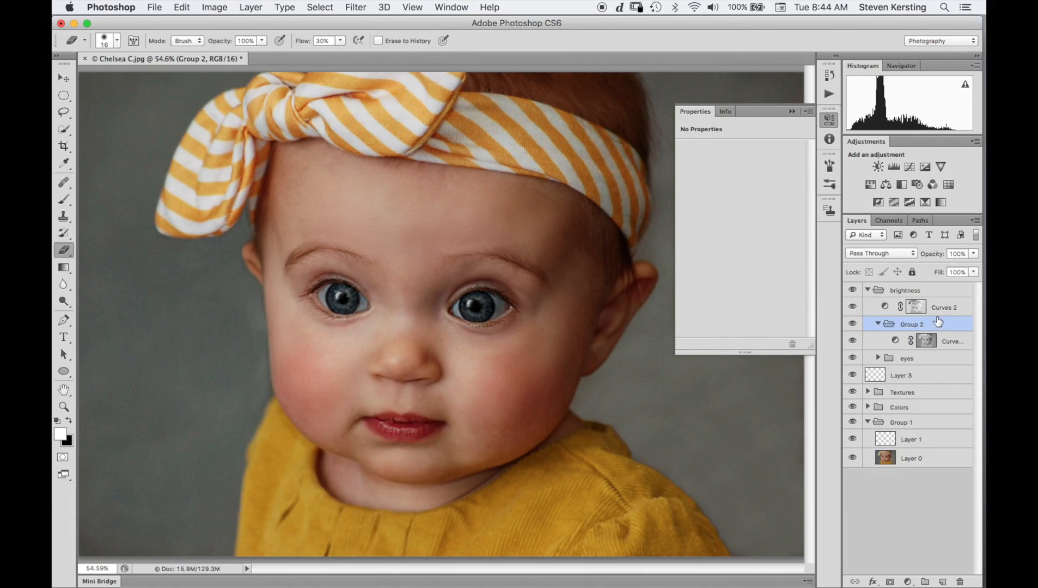
Place Curves 2 in its own group and add a black layer mask to that group.
left_click(938, 308)
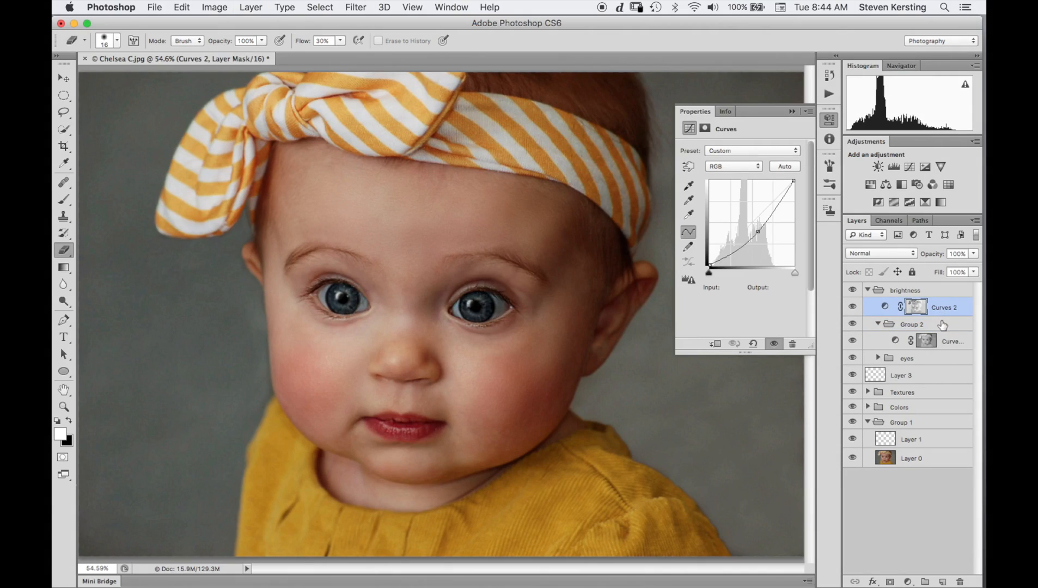
key("super+g")
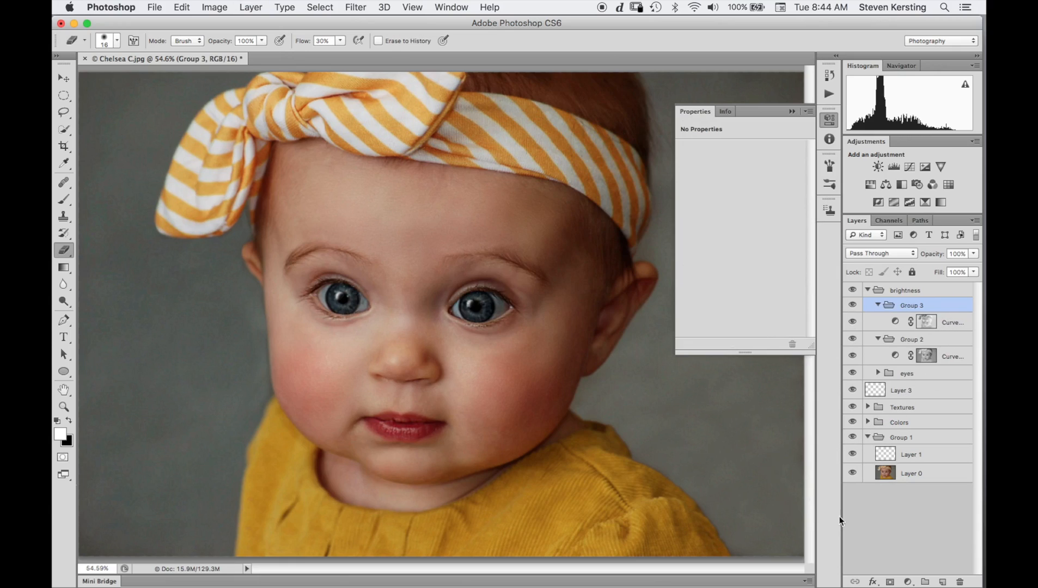
left_click(889, 581, "alt")
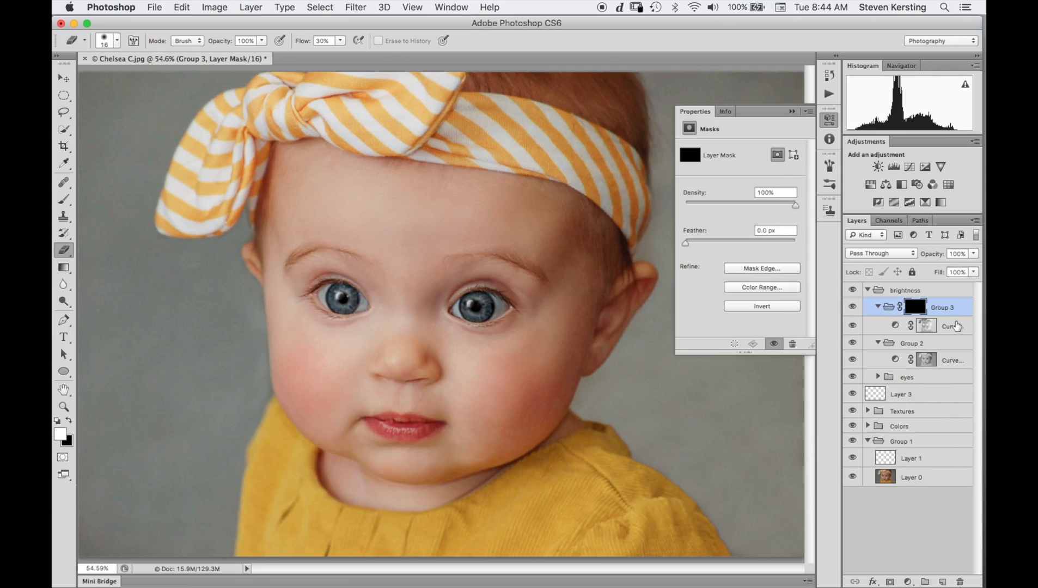
Add a black layer mask to Group 2 and paint white on it over the cheeks, nose and chin with a 155 px brush at 20% flow.
left_click(920, 344)
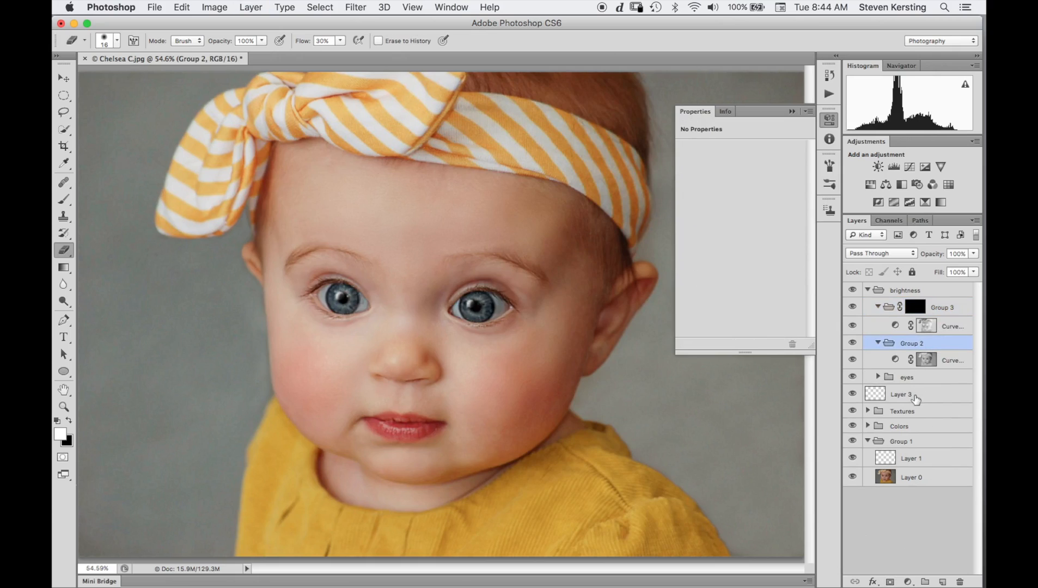
left_click(889, 582, "alt")
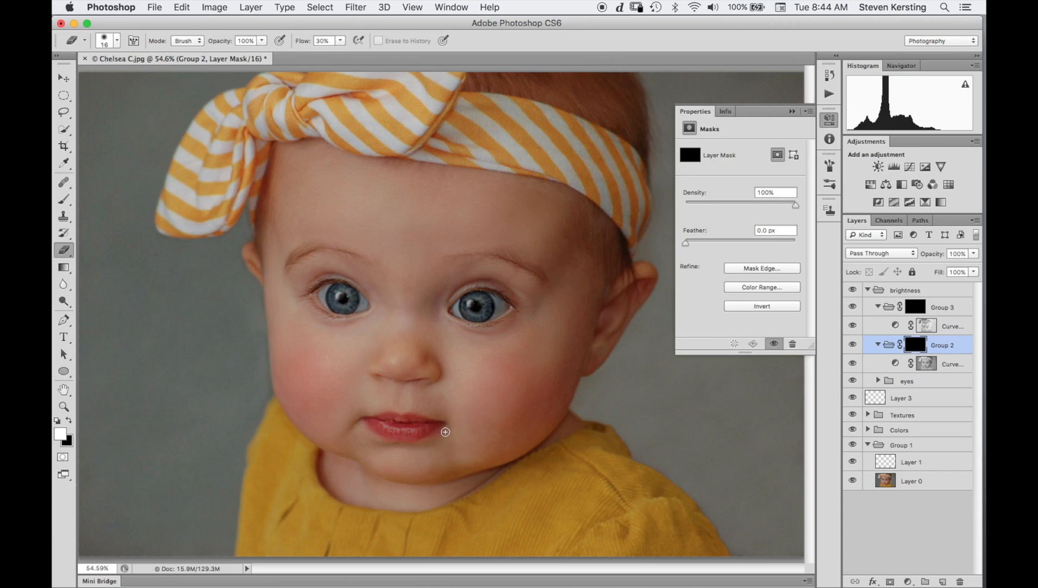
key("b")
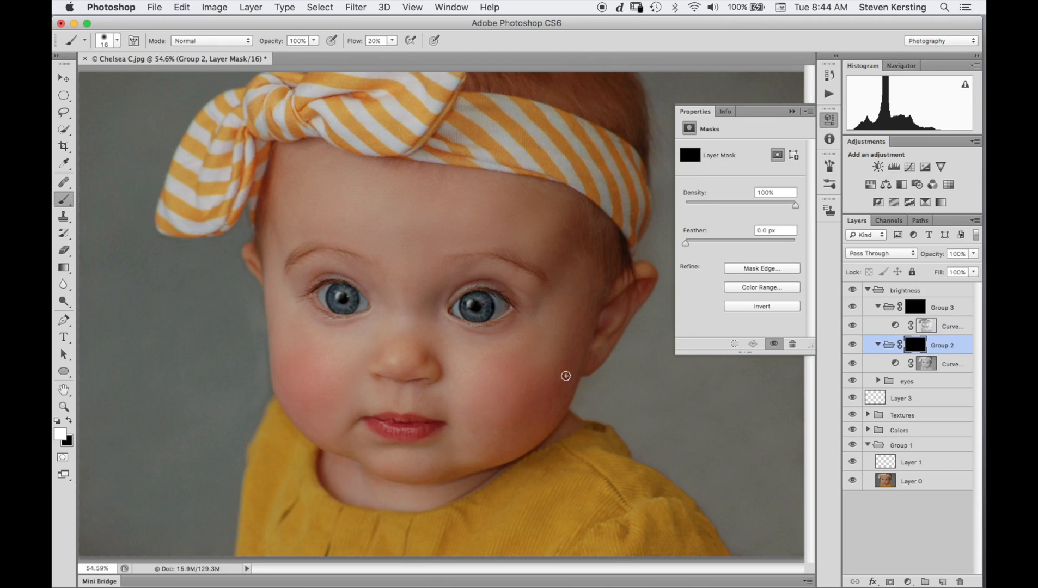
left_click_drag(503, 434, 529, 429)
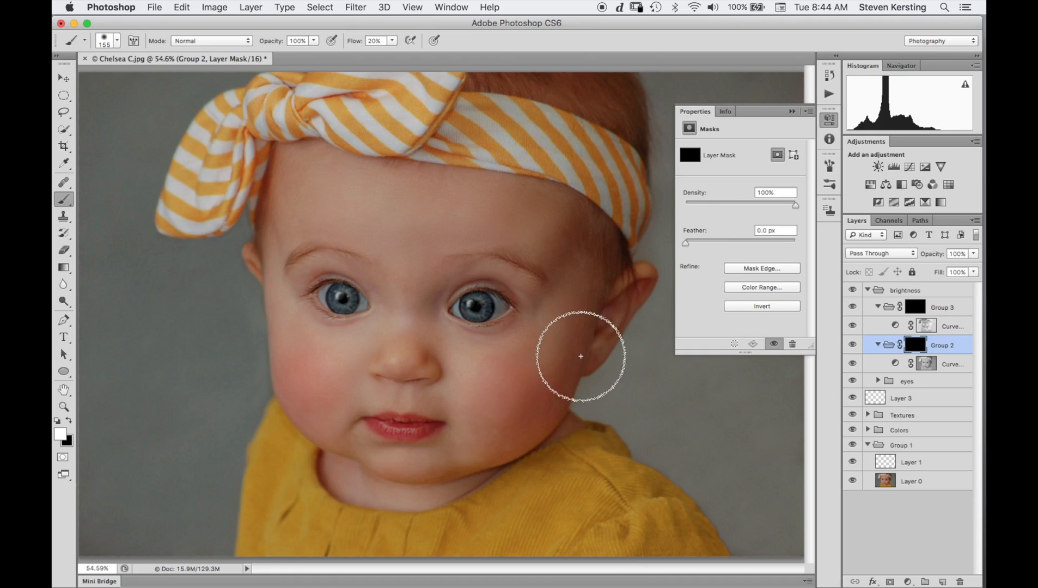
mouse_move(400, 352)
left_mouse_down()
mouse_move(403, 316)
mouse_move(390, 361)
mouse_move(402, 361)
mouse_move(404, 352)
mouse_move(322, 341)
mouse_move(347, 357)
mouse_move(313, 336)
left_mouse_up()
mouse_move(468, 370)
left_mouse_down()
mouse_move(499, 363)
mouse_move(459, 373)
mouse_move(519, 349)
mouse_move(497, 415)
mouse_move(490, 398)
mouse_move(513, 369)
mouse_move(499, 419)
mouse_move(548, 344)
mouse_move(498, 381)
mouse_move(532, 365)
left_mouse_up()
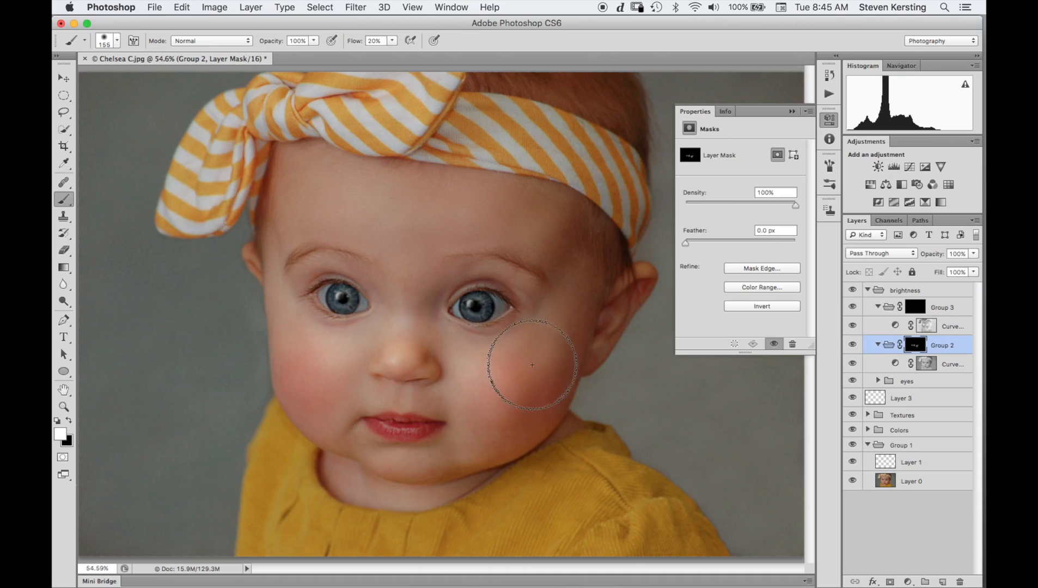
left_click_drag(428, 465, 401, 452)
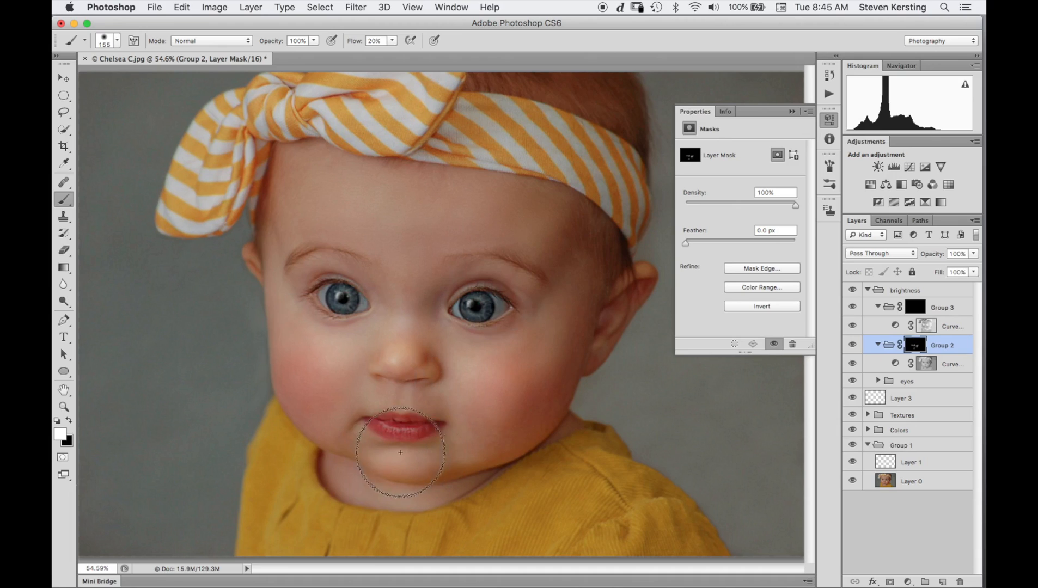
Paint white on Group 2's mask over the forehead, the under-eye area and both irises, adjusting the brush size to each area.
mouse_move(422, 232)
left_mouse_down()
mouse_move(471, 235)
mouse_move(382, 254)
mouse_move(520, 224)
mouse_move(333, 218)
left_mouse_up()
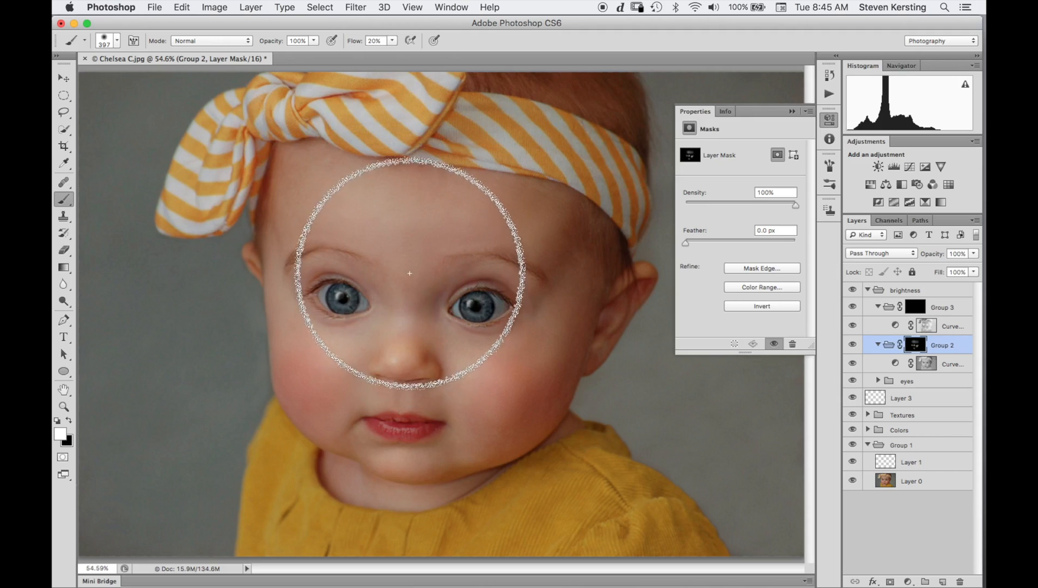
left_click_drag(505, 338, 444, 344)
left_click_drag(467, 302, 499, 301)
mouse_move(358, 309)
left_mouse_down()
mouse_move(349, 314)
mouse_move(321, 290)
mouse_move(339, 301)
left_mouse_up()
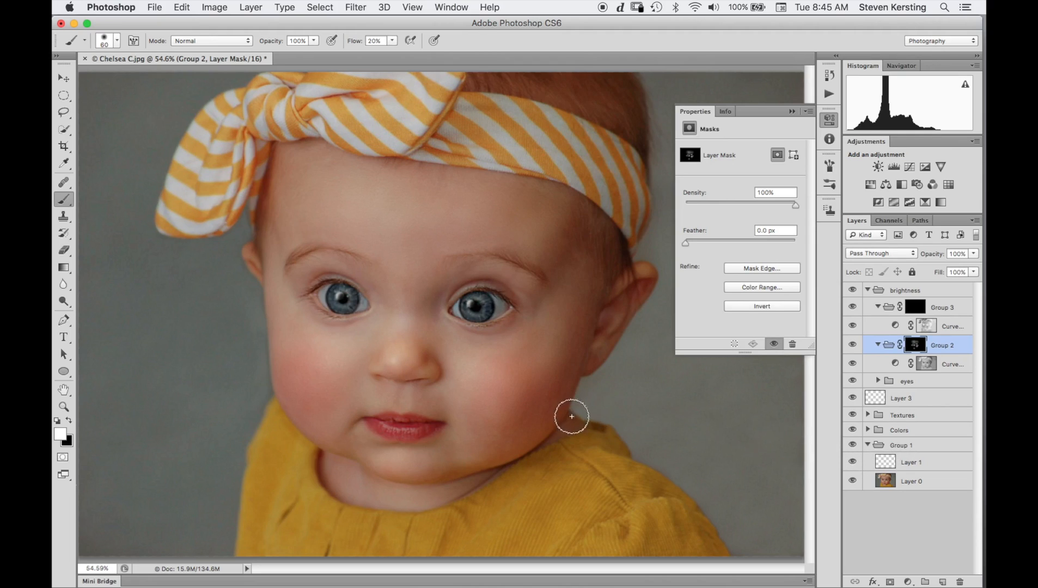
Compare the portrait with and without the Group 2 brightening.
left_click(853, 345)
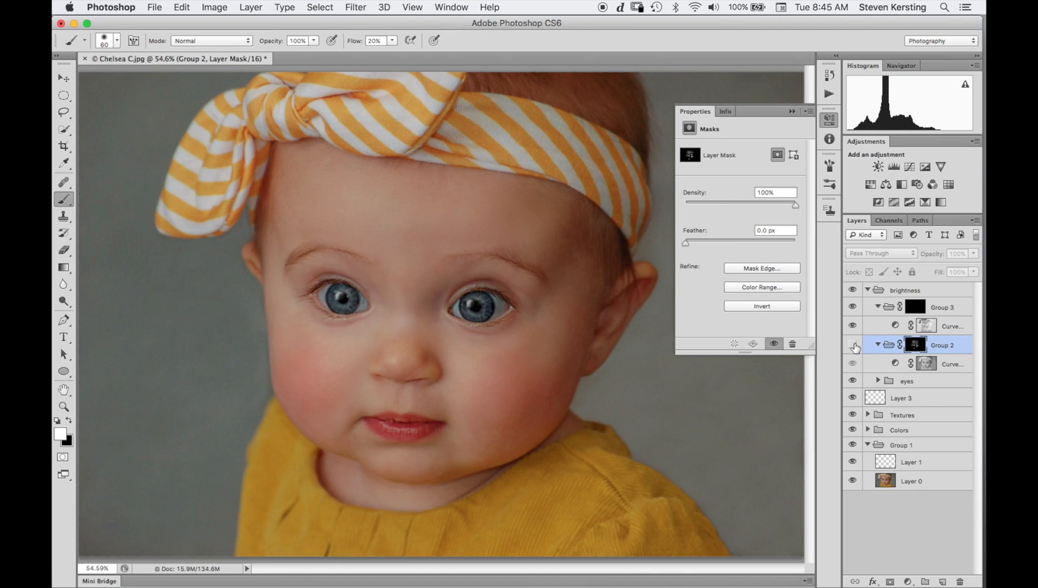
left_click(853, 345)
left_click(853, 345)
left_click(853, 344)
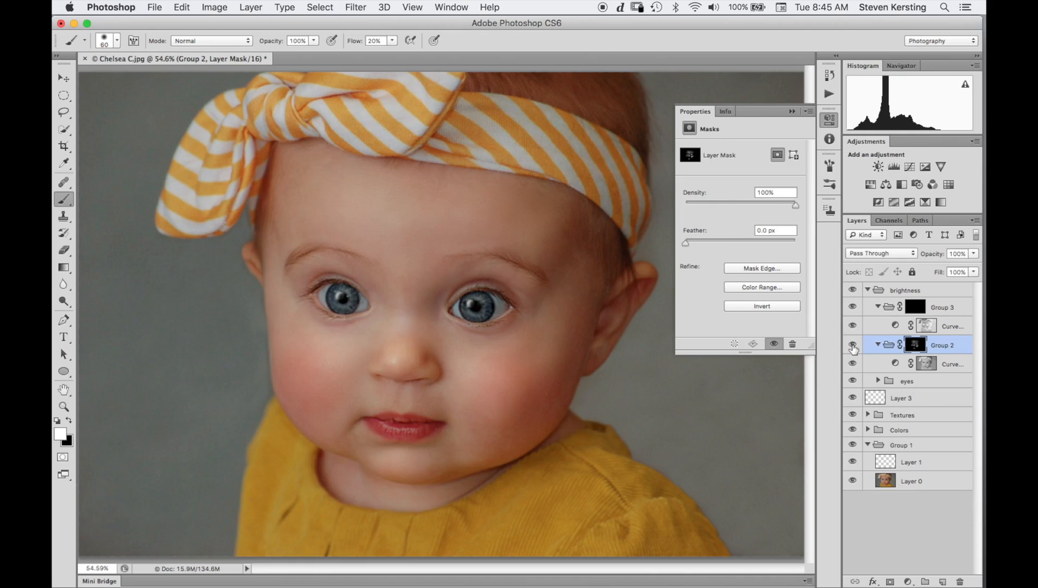
left_click(853, 344)
left_click(853, 345)
Paint white on Group 3's mask over the lips, beneath the nose and along the edge of the face to darken them.
left_click(915, 307)
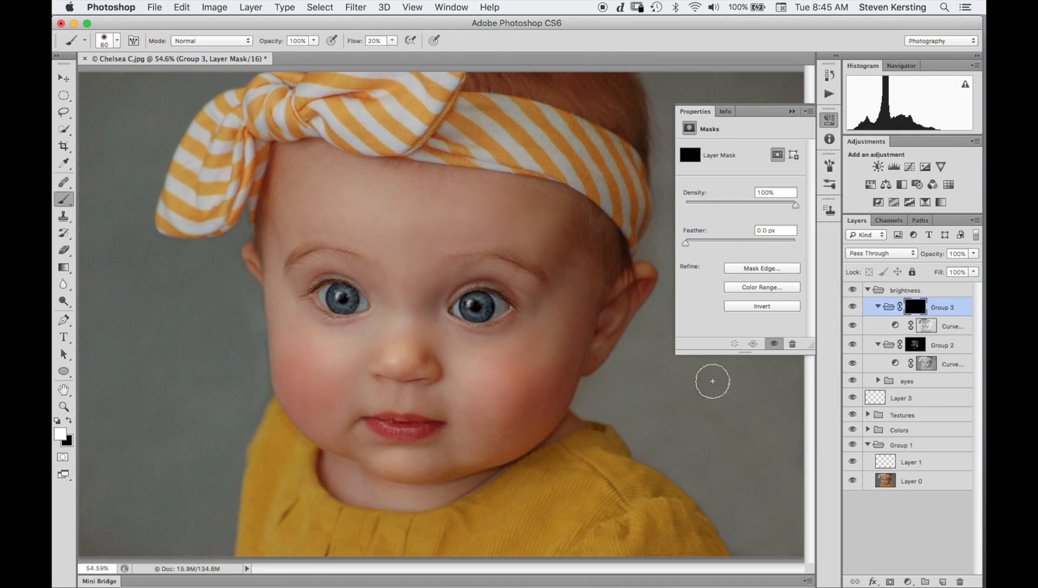
mouse_move(552, 445)
left_mouse_down()
mouse_move(542, 449)
mouse_move(560, 446)
mouse_move(550, 447)
left_mouse_up()
mouse_move(400, 422)
left_mouse_down()
mouse_move(427, 426)
mouse_move(394, 427)
left_mouse_up()
left_click_drag(414, 385, 398, 377)
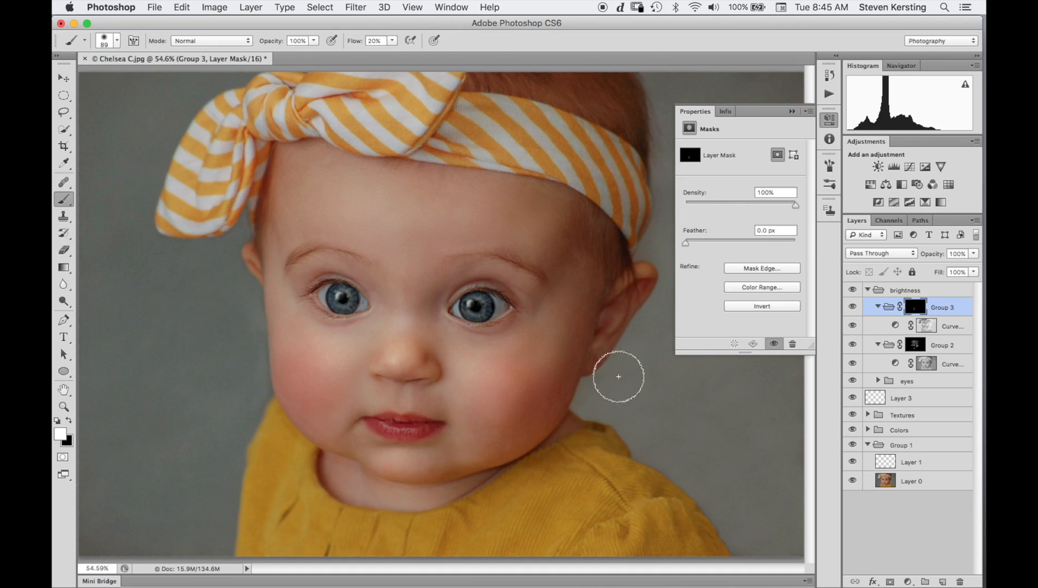
mouse_move(575, 379)
left_mouse_down()
mouse_move(519, 441)
mouse_move(440, 480)
mouse_move(506, 456)
mouse_move(558, 379)
mouse_move(555, 403)
mouse_move(633, 259)
mouse_move(619, 220)
mouse_move(577, 189)
mouse_move(397, 173)
mouse_move(574, 199)
mouse_move(614, 235)
left_mouse_up()
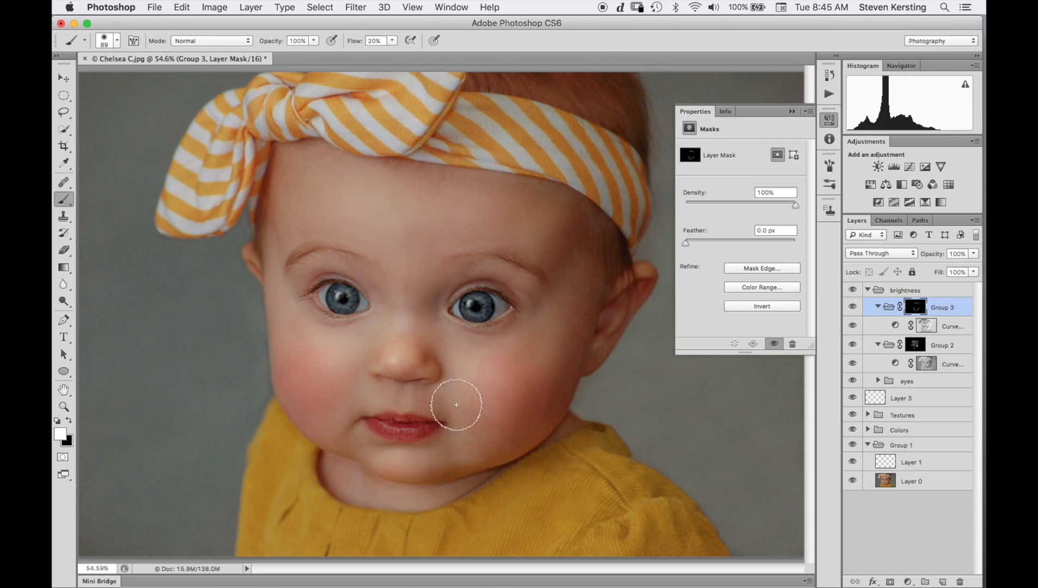
Paint white on Group 2's mask along the striped headband with a 122 px brush to brighten it.
left_click(921, 350)
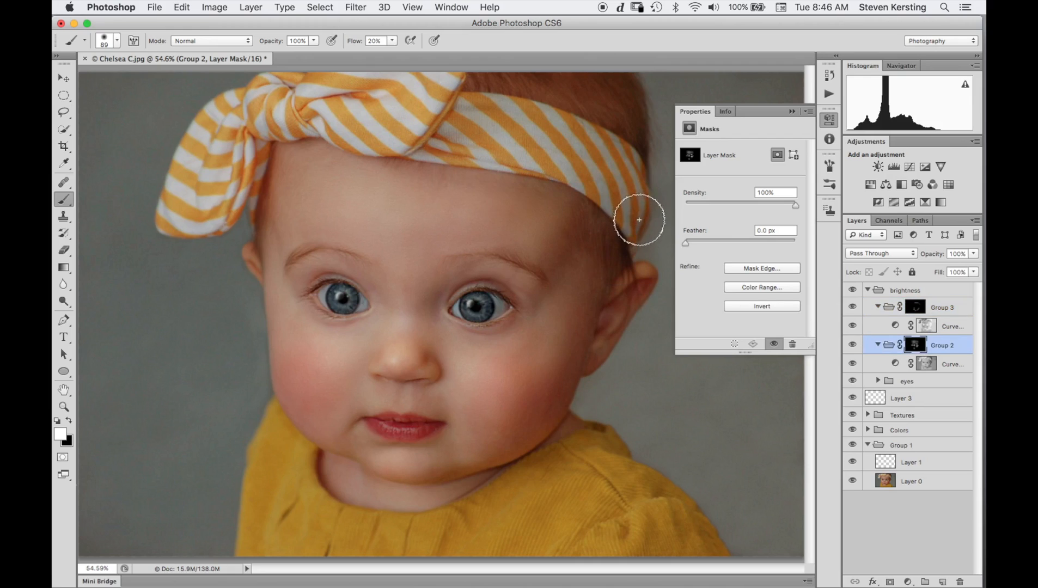
left_click_drag(639, 219, 640, 198)
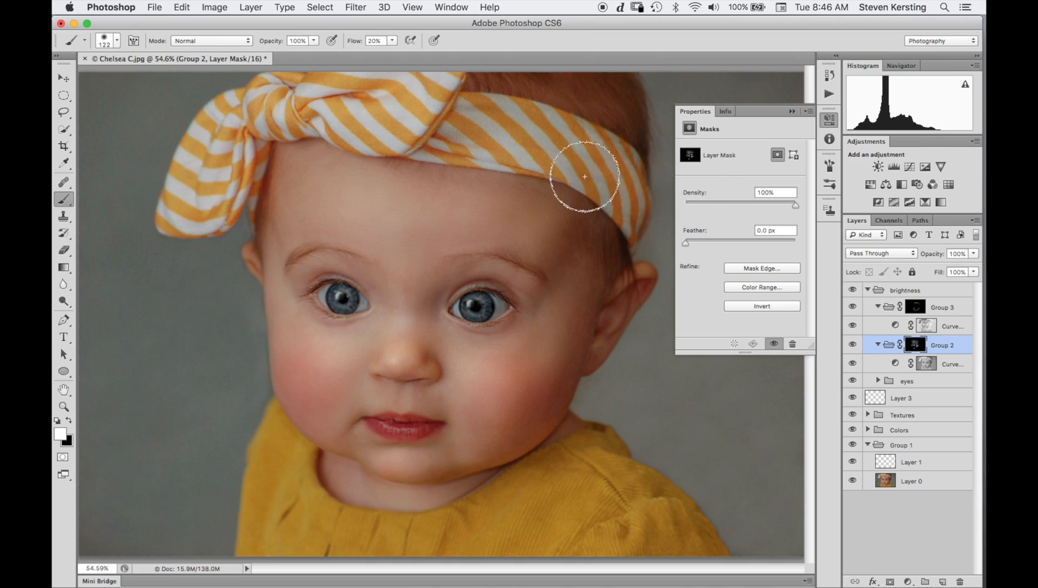
mouse_move(629, 205)
left_mouse_down()
mouse_move(642, 186)
mouse_move(639, 218)
mouse_move(565, 164)
mouse_move(465, 158)
mouse_move(473, 121)
left_mouse_up()
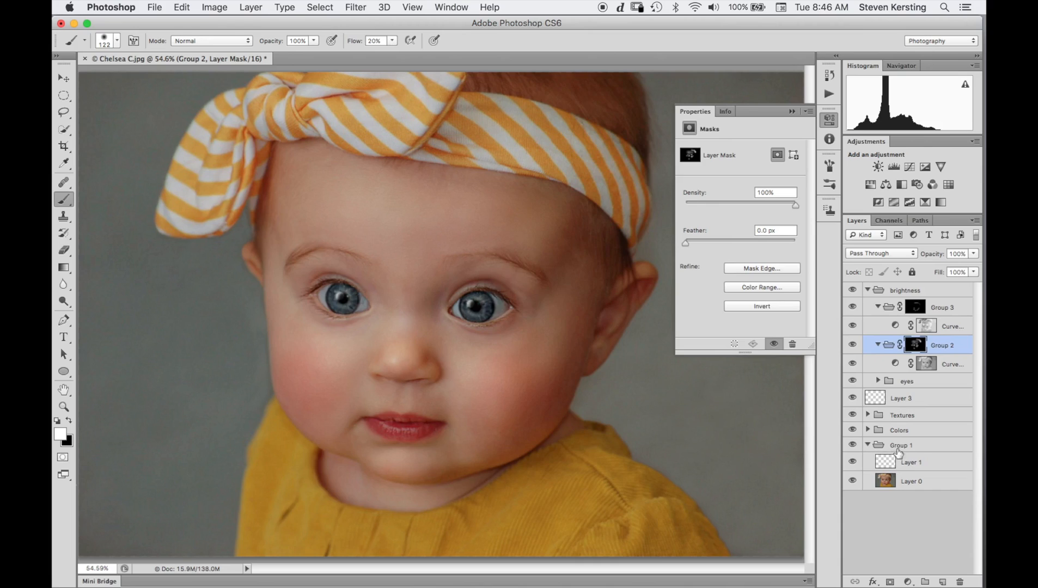
Add a new empty layer above Ellipse 1 inside the eyes group.
left_click(876, 381)
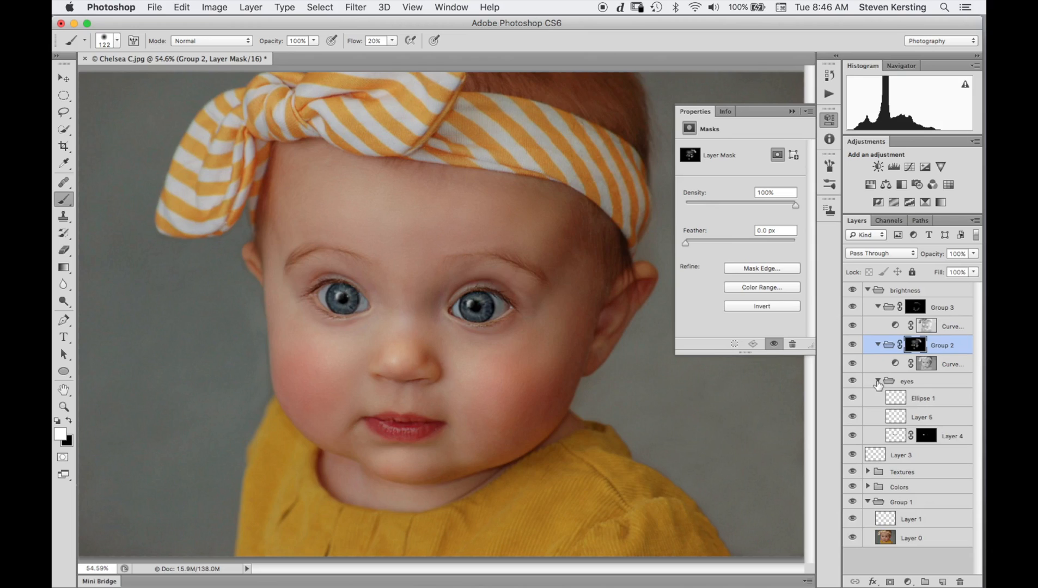
left_click(920, 399)
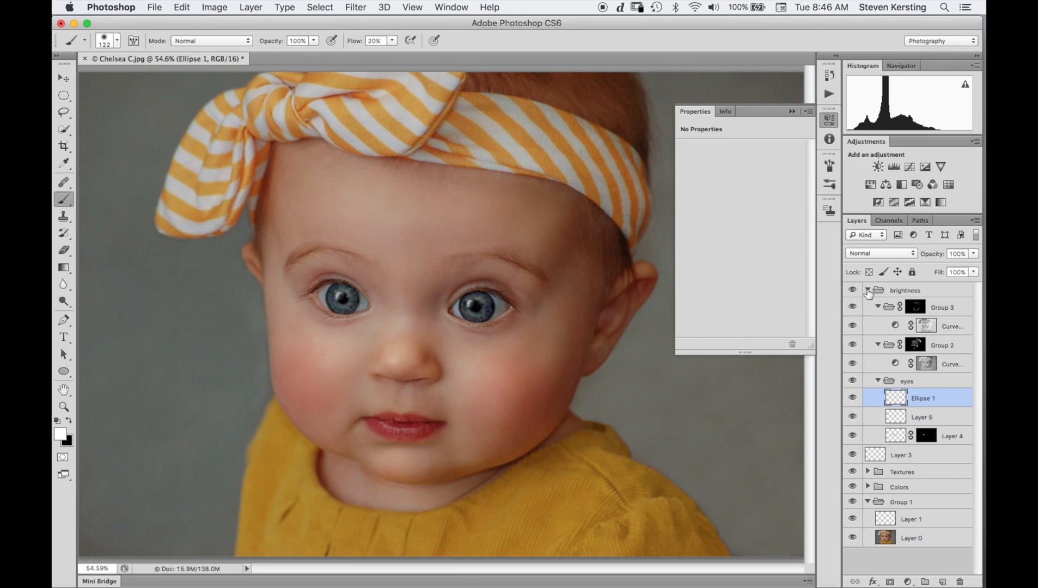
left_click(868, 291)
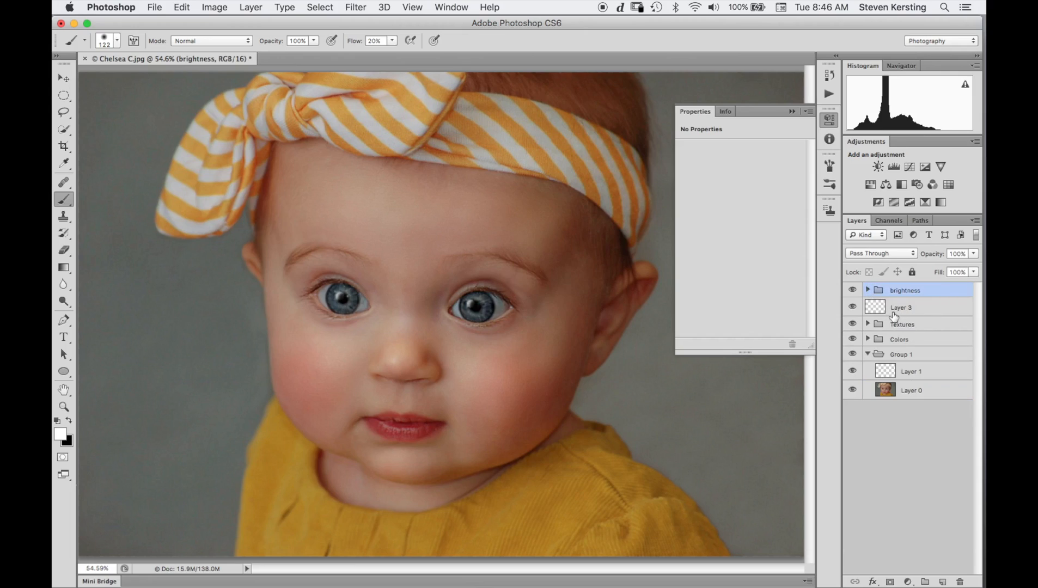
left_click(868, 290)
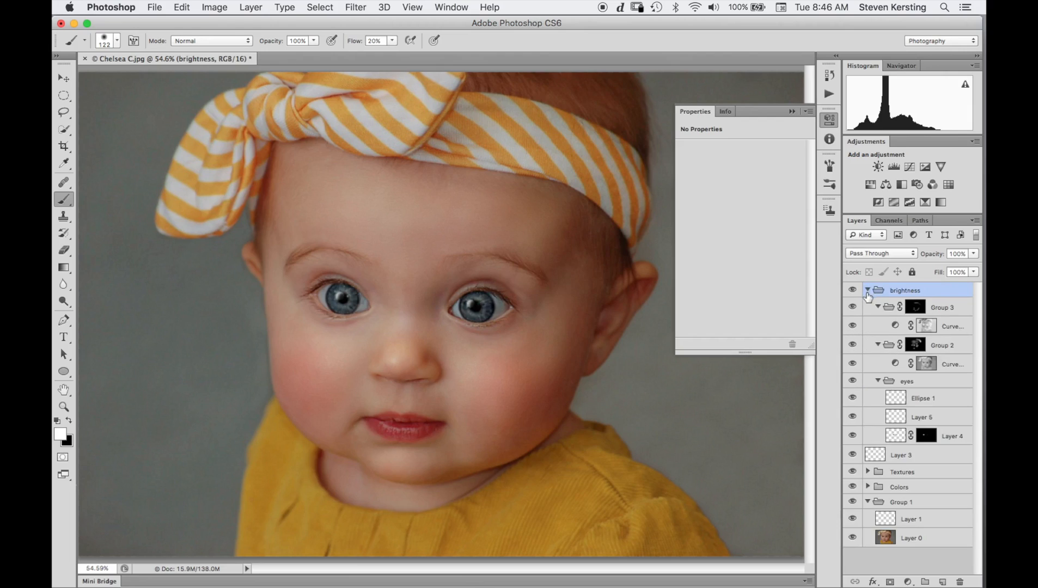
left_click(920, 399)
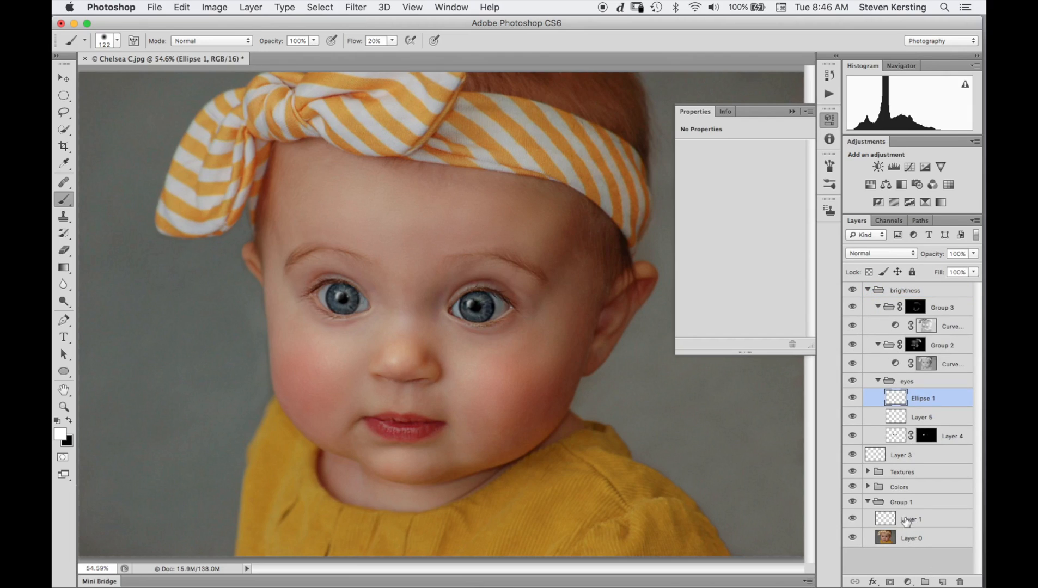
key("alt+shift+super+n")
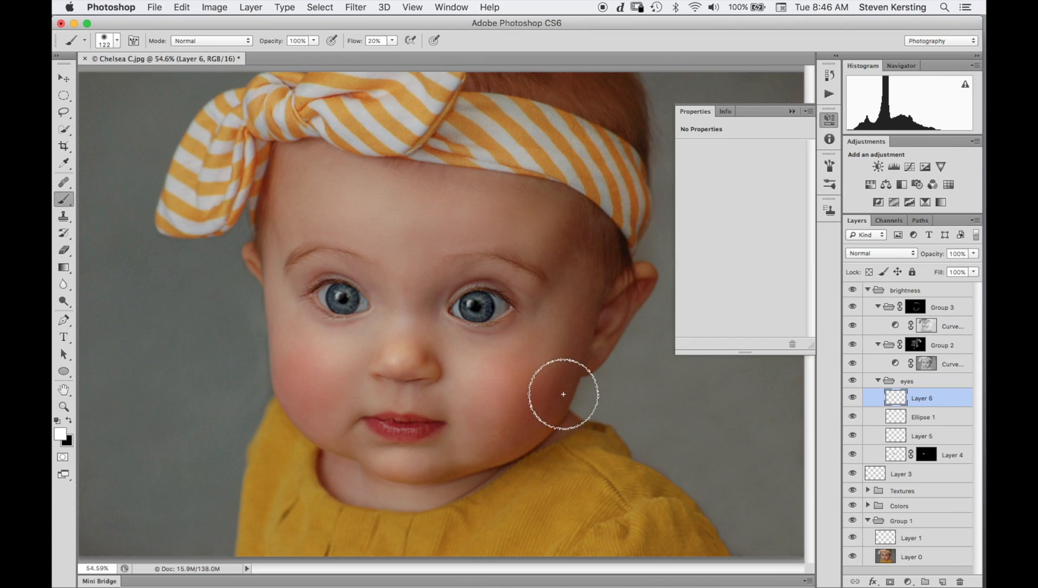
Hide Layer 5 and paint white highlights over both irises on Layer 6 using a 23 px brush, refining them with a 7 px brush.
left_click_drag(547, 377, 526, 382)
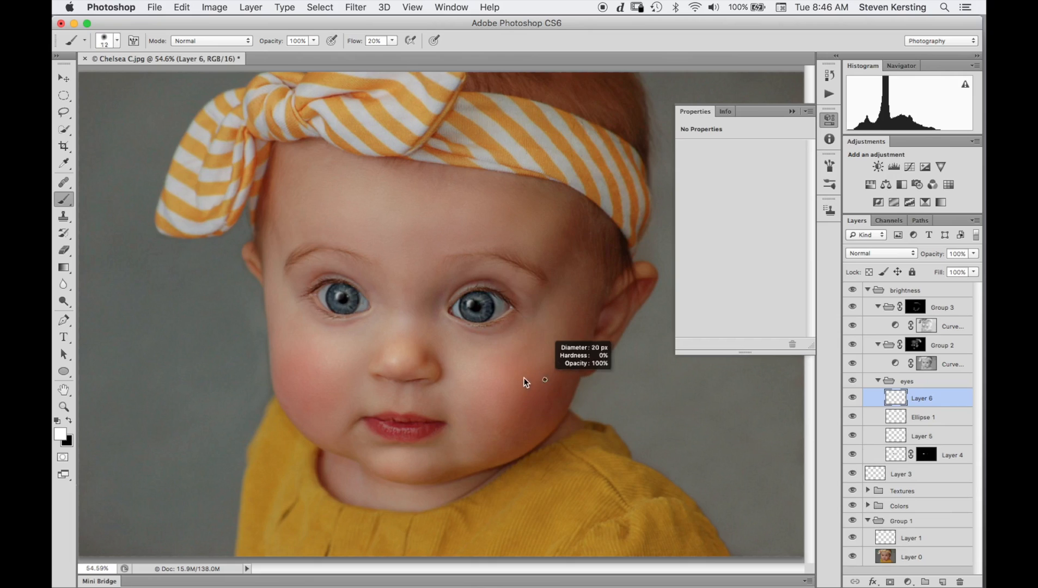
key("super+plus")
key("super+plus")
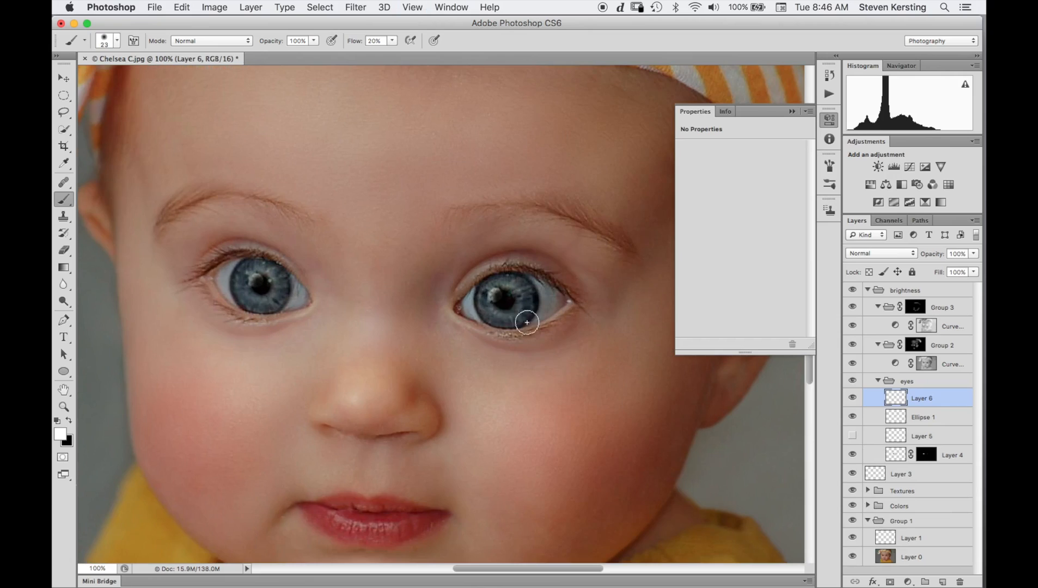
mouse_move(527, 323)
left_mouse_down()
mouse_move(525, 296)
mouse_move(522, 310)
mouse_move(491, 316)
mouse_move(528, 290)
left_mouse_up()
mouse_move(262, 296)
left_mouse_down()
mouse_move(248, 296)
mouse_move(273, 301)
mouse_move(267, 310)
mouse_move(280, 292)
mouse_move(252, 296)
mouse_move(279, 284)
mouse_move(269, 309)
left_mouse_up()
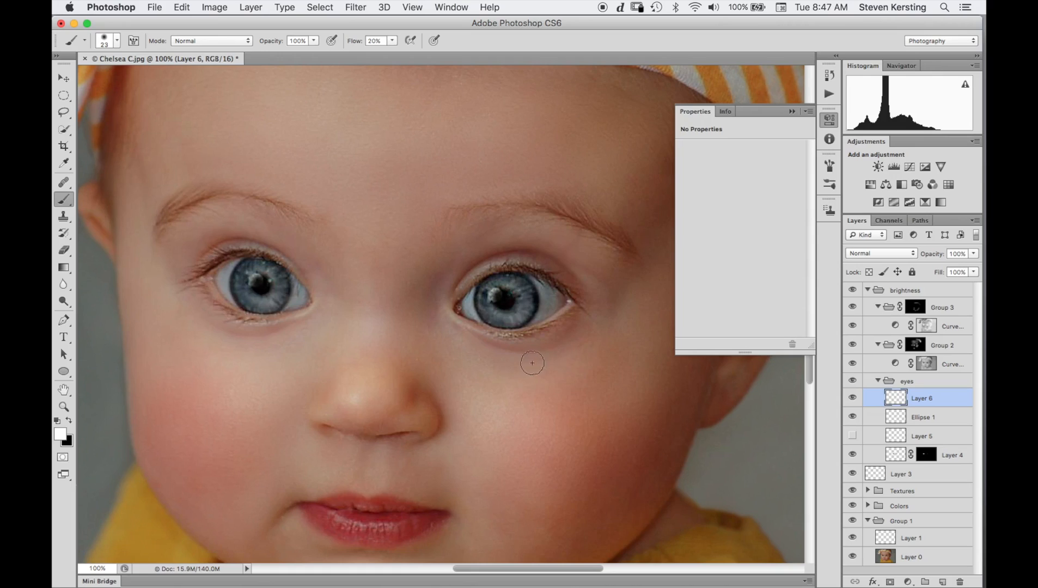
left_click_drag(531, 326, 523, 316)
Soften the painted iris highlights on Layer 6 with a Gaussian Blur.
left_click(357, 8)
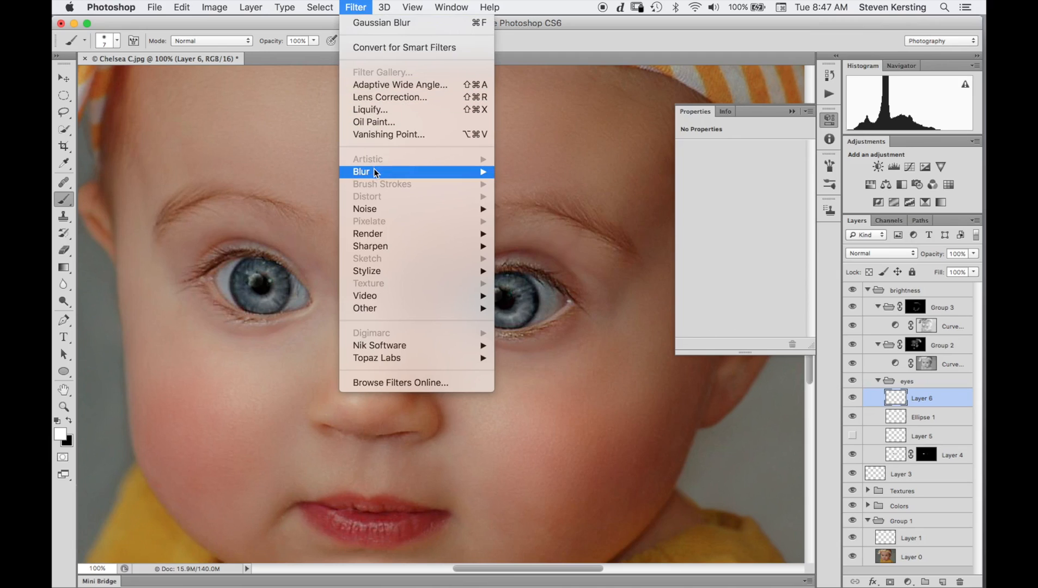
mouse_move(380, 171)
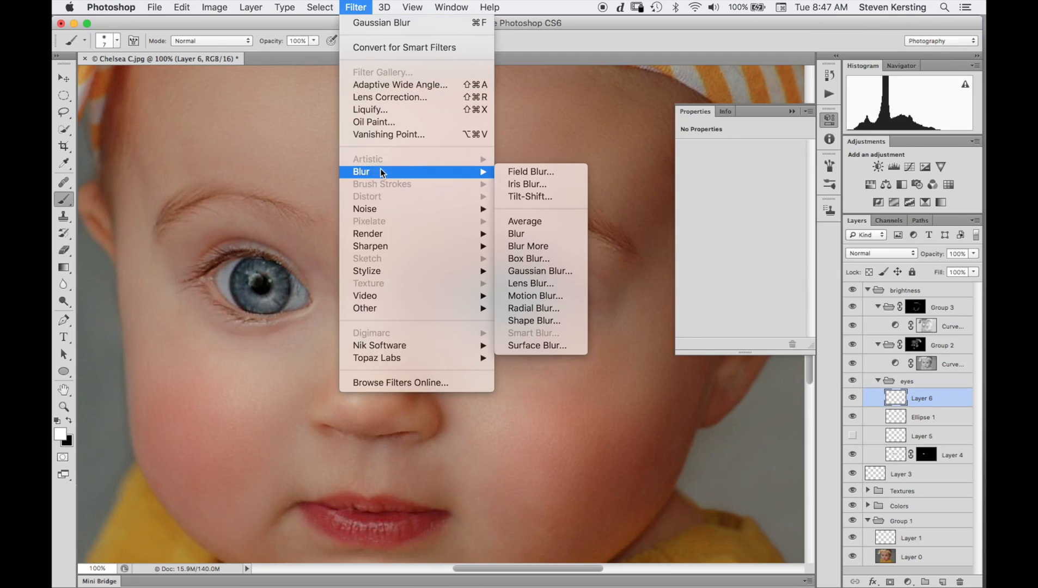
left_click(533, 272)
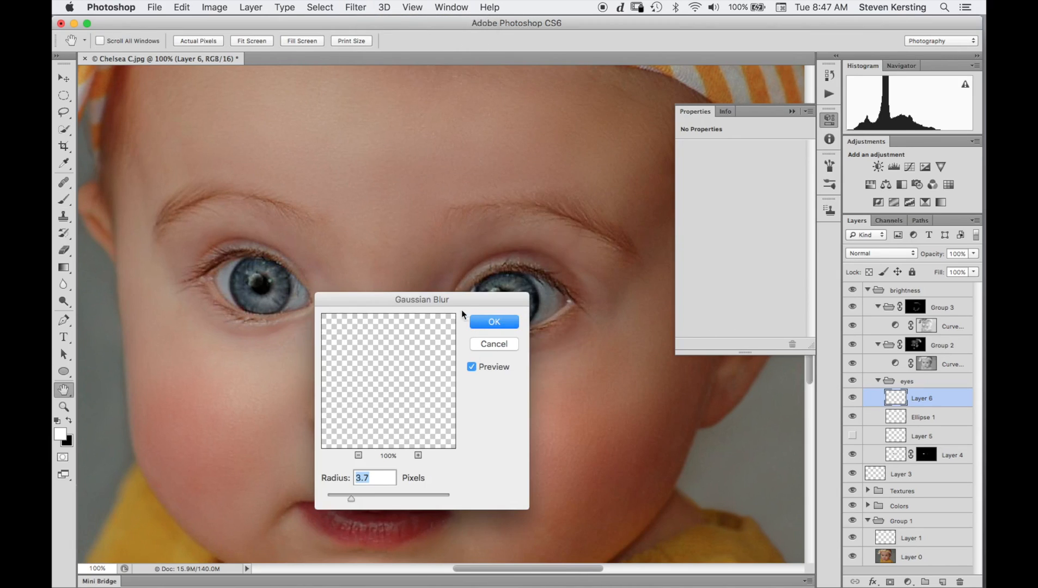
left_click_drag(464, 305, 763, 279)
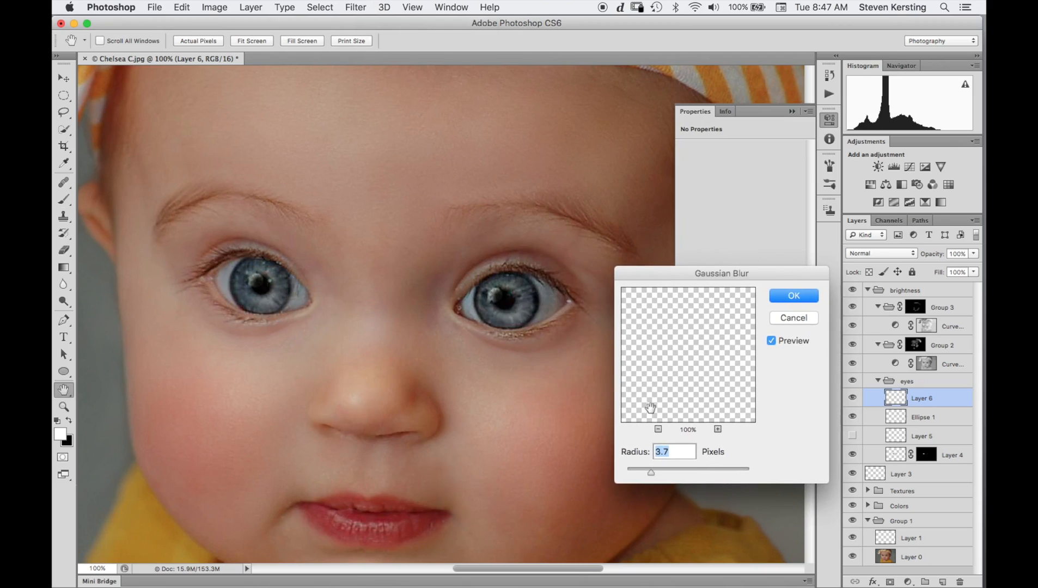
left_click_drag(651, 474, 650, 476)
left_click(789, 299)
key("b")
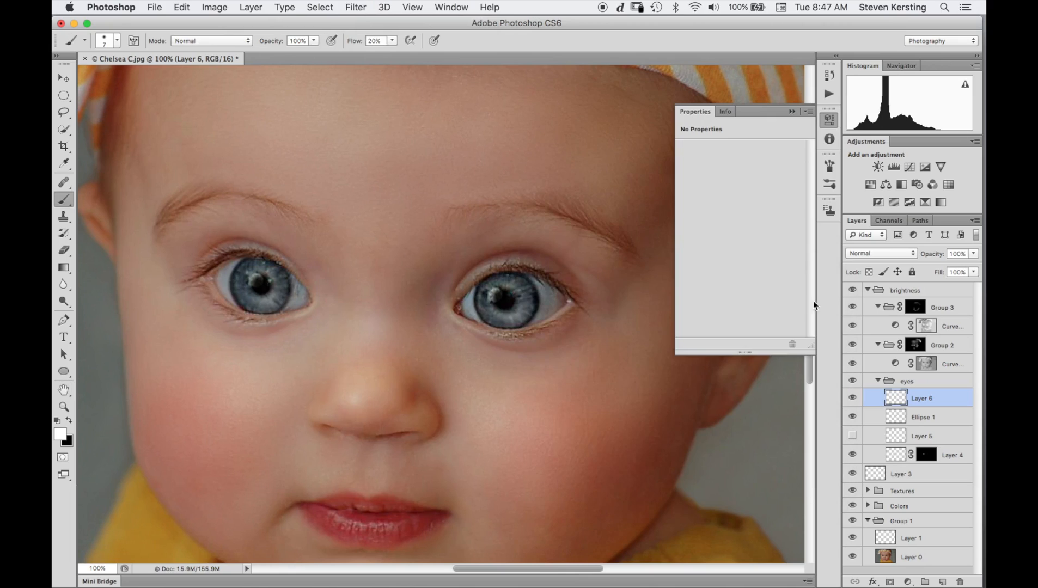
Paint white on Group 3's mask over the upper part of both eyes to darken them.
left_click(915, 308)
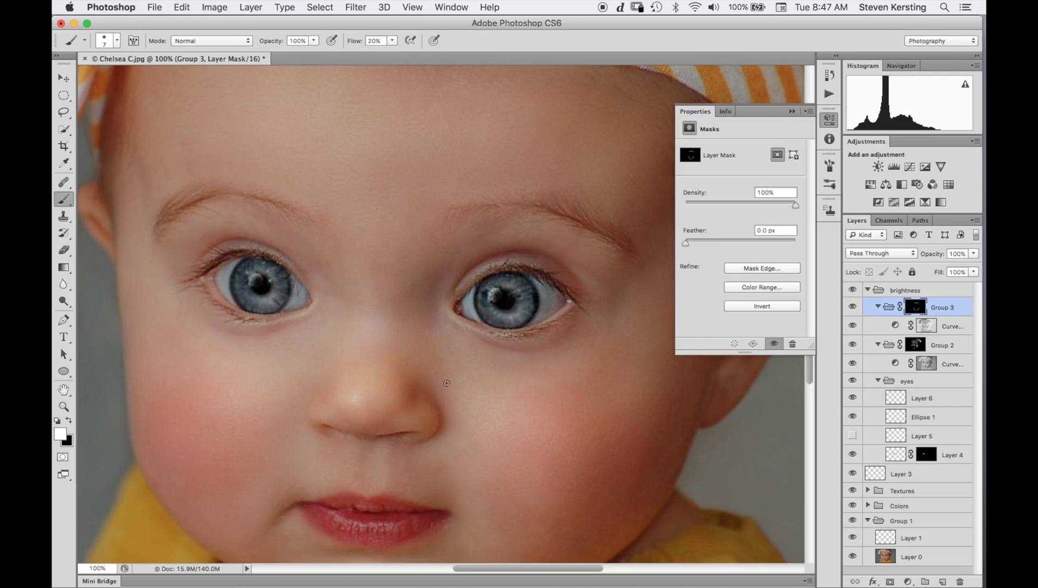
mouse_move(506, 395)
left_mouse_down()
mouse_move(521, 393)
mouse_move(509, 394)
left_mouse_up()
mouse_move(498, 282)
left_mouse_down()
mouse_move(524, 285)
mouse_move(485, 295)
mouse_move(486, 309)
mouse_move(524, 286)
left_mouse_up()
mouse_move(274, 268)
left_mouse_down()
mouse_move(239, 291)
mouse_move(255, 271)
mouse_move(279, 280)
mouse_move(260, 266)
mouse_move(301, 274)
left_mouse_up()
Paint white on Group 2's mask over the lower part of both irises with a 21 px brush to brighten them.
left_click(916, 345)
mouse_move(533, 306)
left_mouse_down()
mouse_move(524, 294)
mouse_move(520, 321)
mouse_move(484, 308)
mouse_move(534, 322)
left_mouse_up()
mouse_move(285, 297)
left_mouse_down()
mouse_move(280, 275)
mouse_move(274, 311)
mouse_move(239, 283)
left_mouse_up()
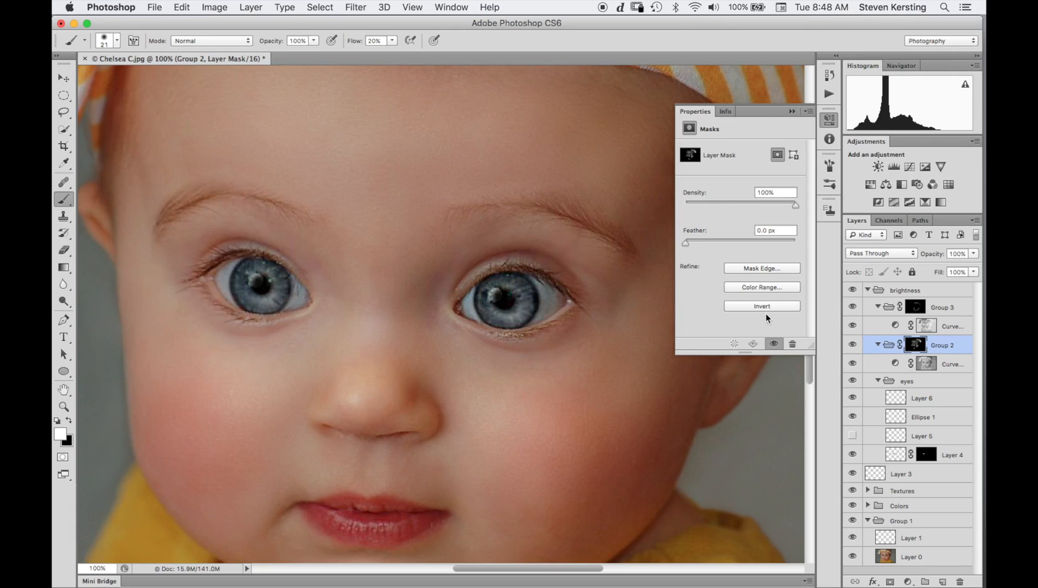
key("super+0")
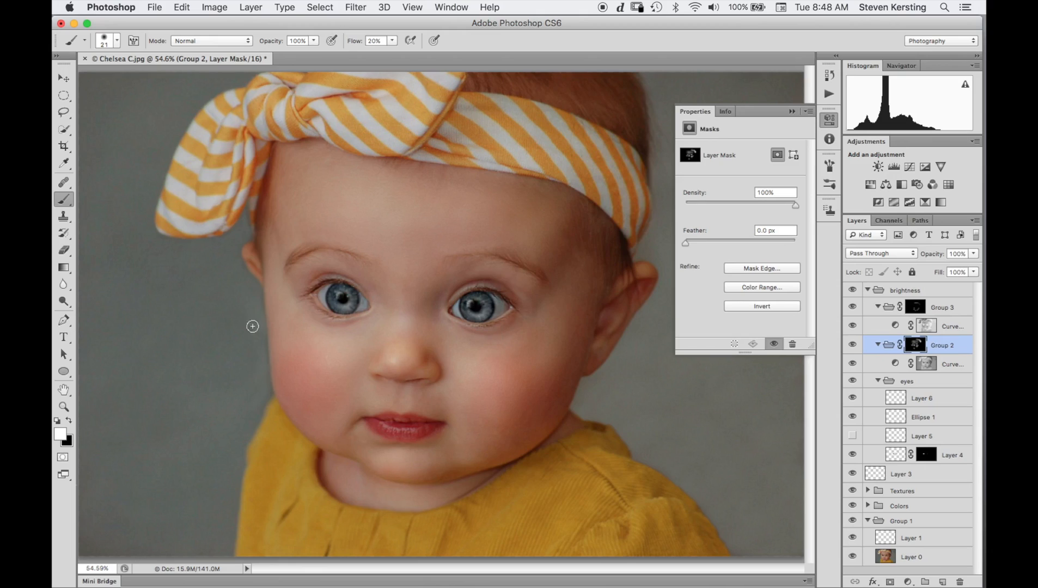
Collapse the brightness group and add a new empty layer above it.
left_click(866, 290)
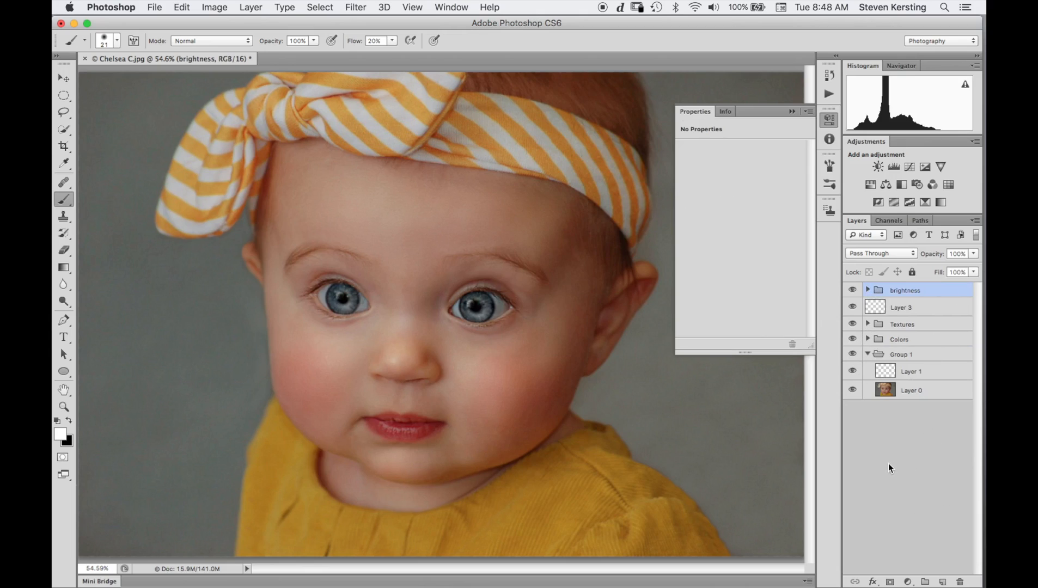
key("super+alt+shift+n")
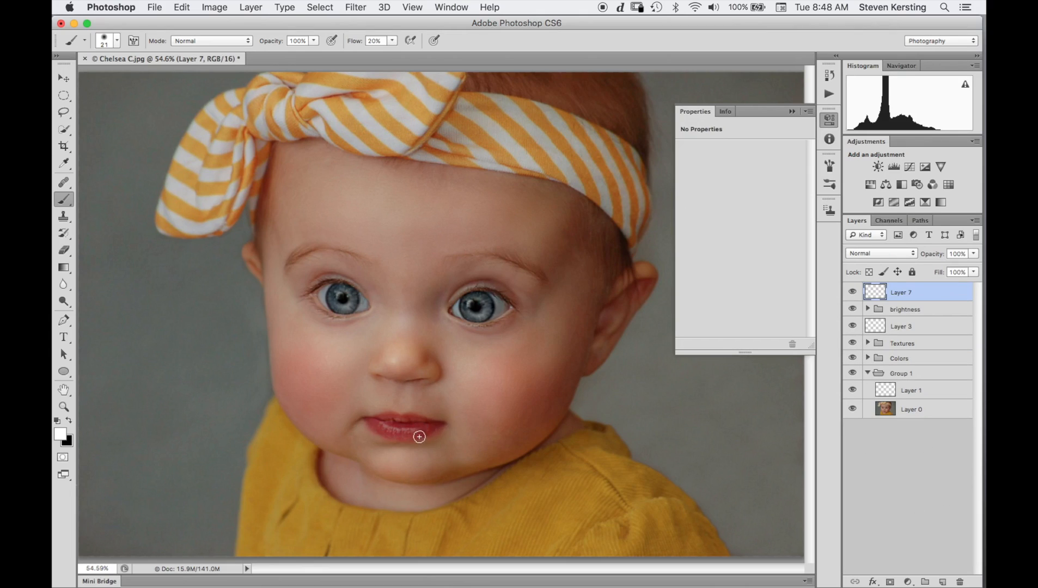
Clone the clean grey backdrop beside the baby's cheek onto Layer 7 with the Clone Stamp and add a layer mask to that layer.
key("s")
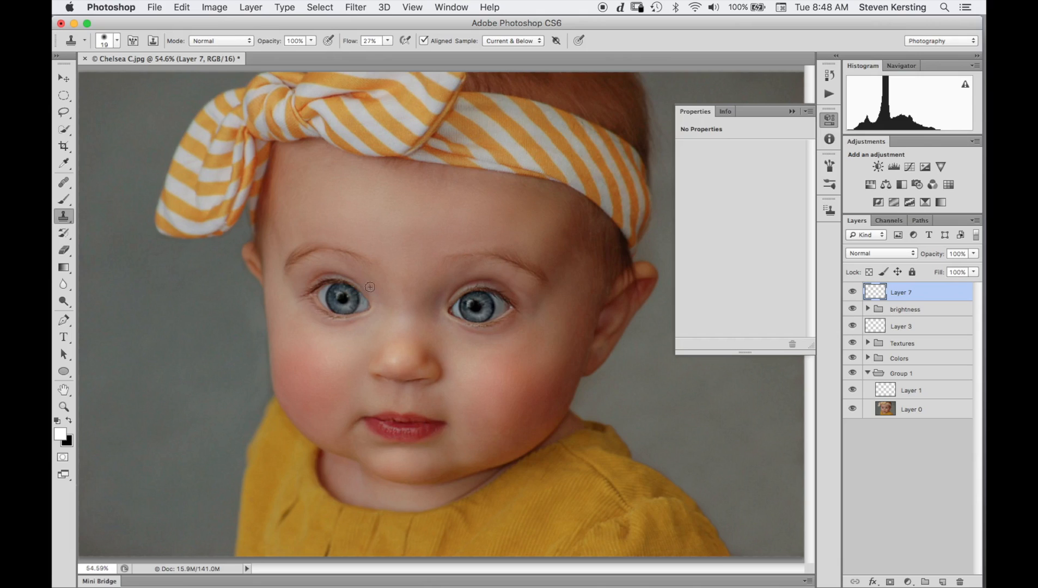
mouse_move(225, 351)
left_mouse_down()
mouse_move(246, 349)
mouse_move(261, 311)
mouse_move(245, 322)
mouse_move(252, 402)
mouse_move(261, 362)
mouse_move(251, 415)
mouse_move(254, 400)
mouse_move(241, 398)
mouse_move(257, 395)
mouse_move(241, 307)
mouse_move(245, 318)
mouse_move(219, 343)
mouse_move(245, 357)
mouse_move(235, 350)
mouse_move(231, 322)
left_mouse_up()
left_click(201, 328, "alt")
left_click(890, 581)
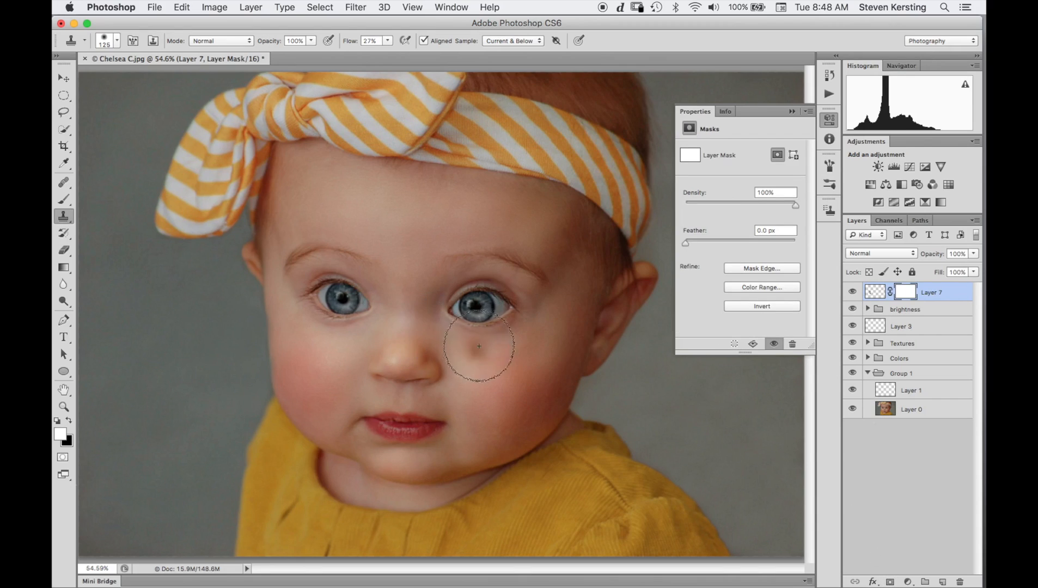
key("b")
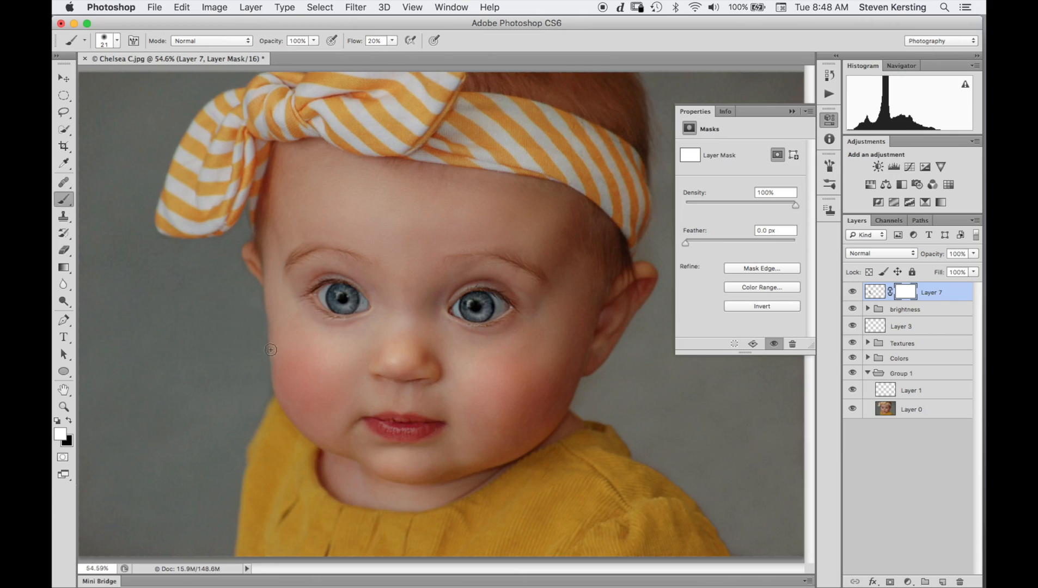
key("x")
Group the layers from Layer 7 down to Colors and set the new group's opacity to 85%.
left_click(918, 359, "shift")
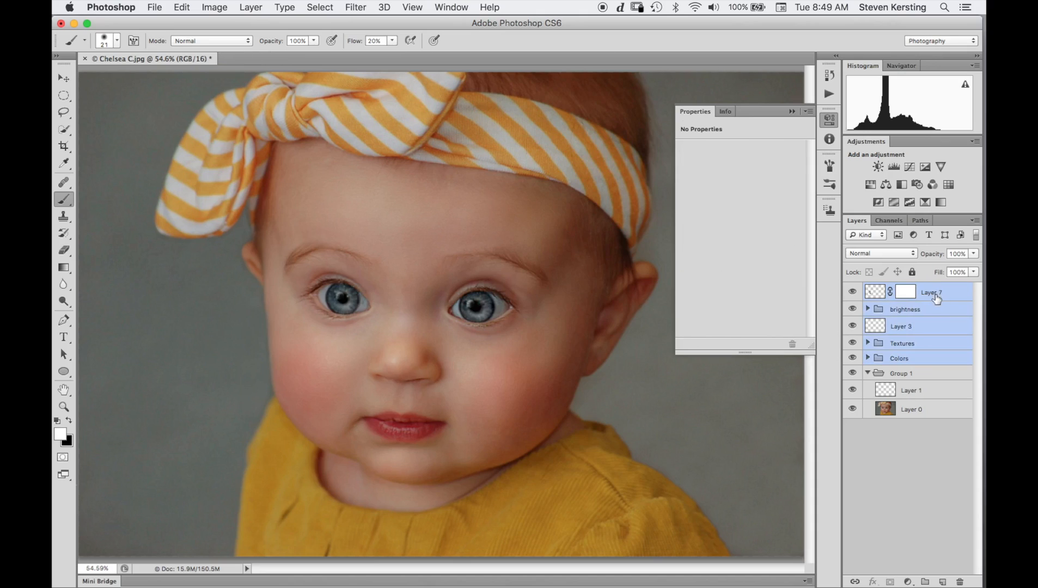
key("super+g")
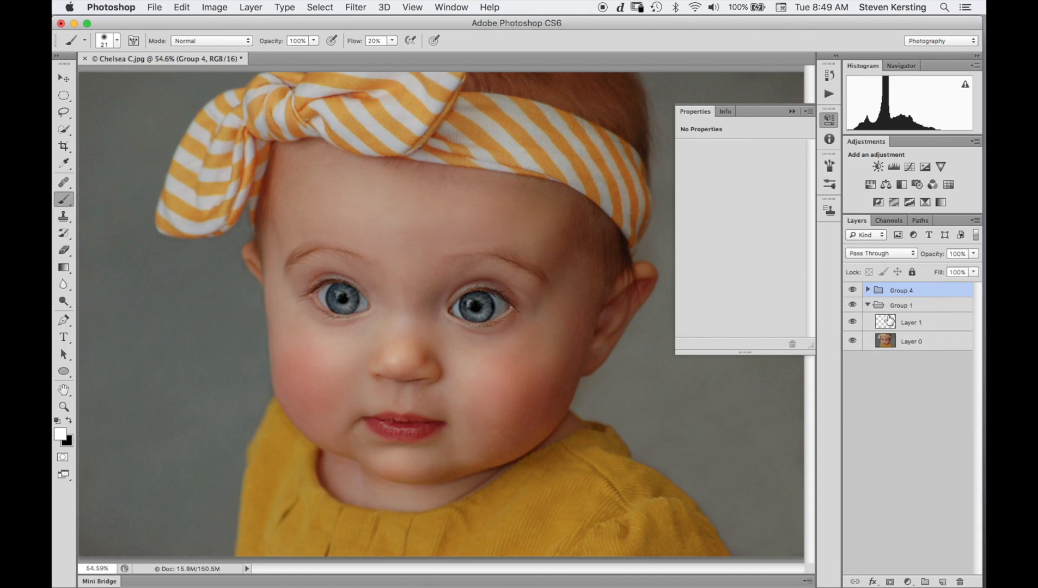
left_click(869, 306)
left_click(869, 306)
left_click(853, 306, "alt")
left_click(853, 306, "alt")
left_click(853, 306, "alt")
left_click(854, 306, "alt")
left_click_drag(934, 256, 931, 255)
Adjust the darkening Curves layer in Group 3 to input 149 and output 105, and collapse Group 4 and Group 1.
left_click(867, 290)
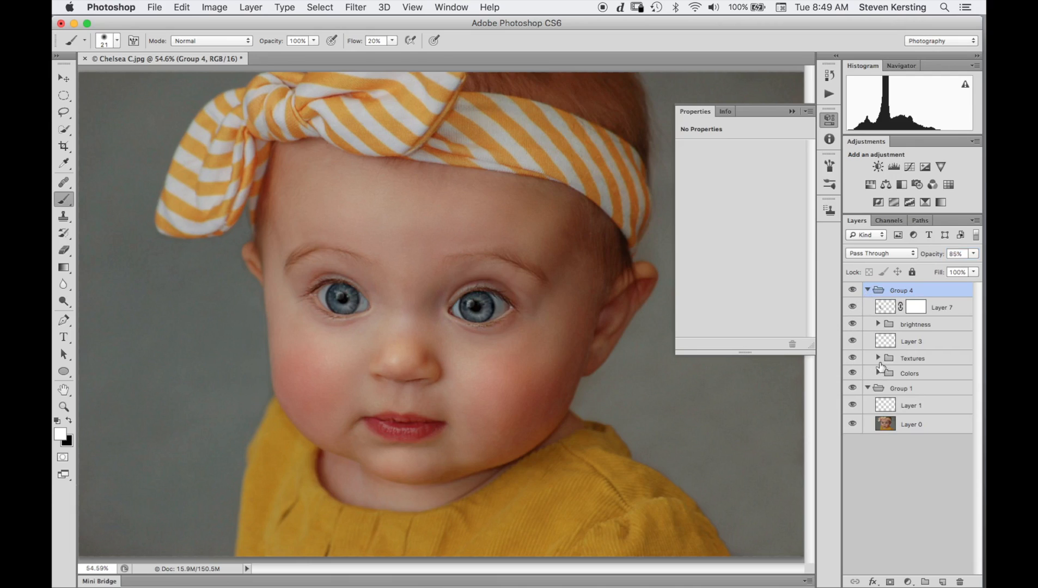
left_click(878, 324)
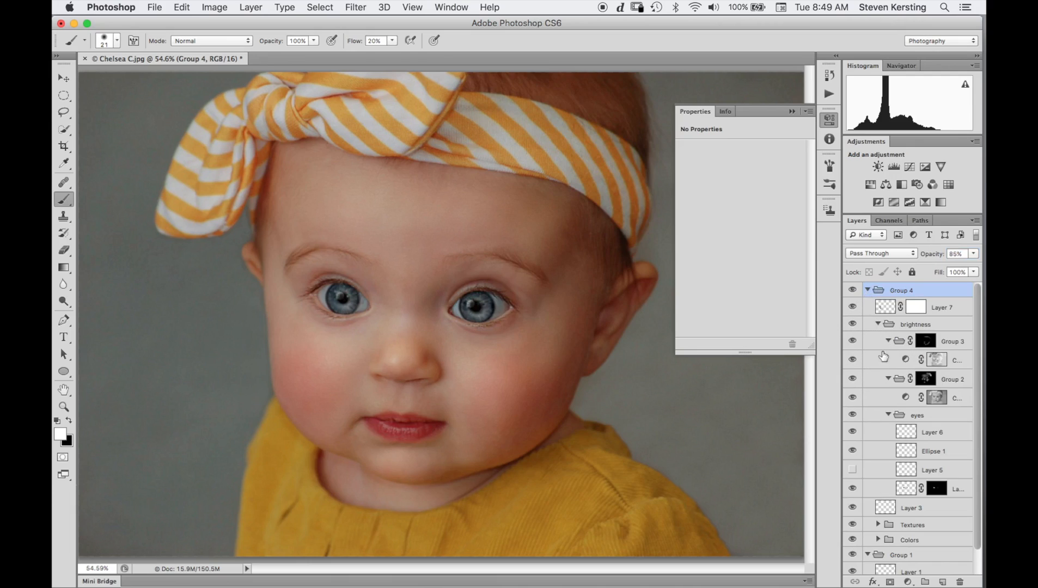
left_click(906, 361)
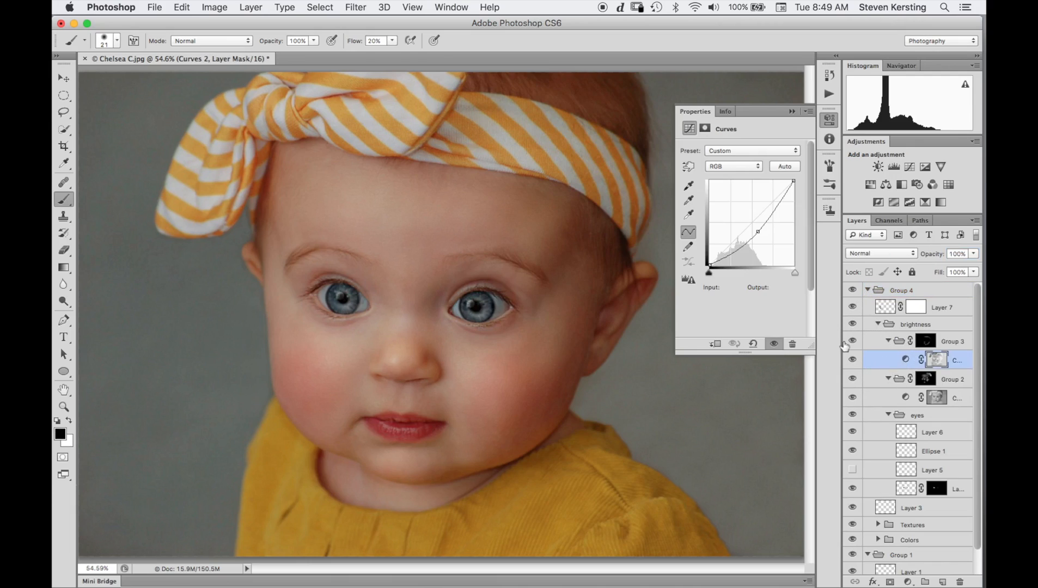
left_click(758, 232)
left_click_drag(758, 231, 759, 234)
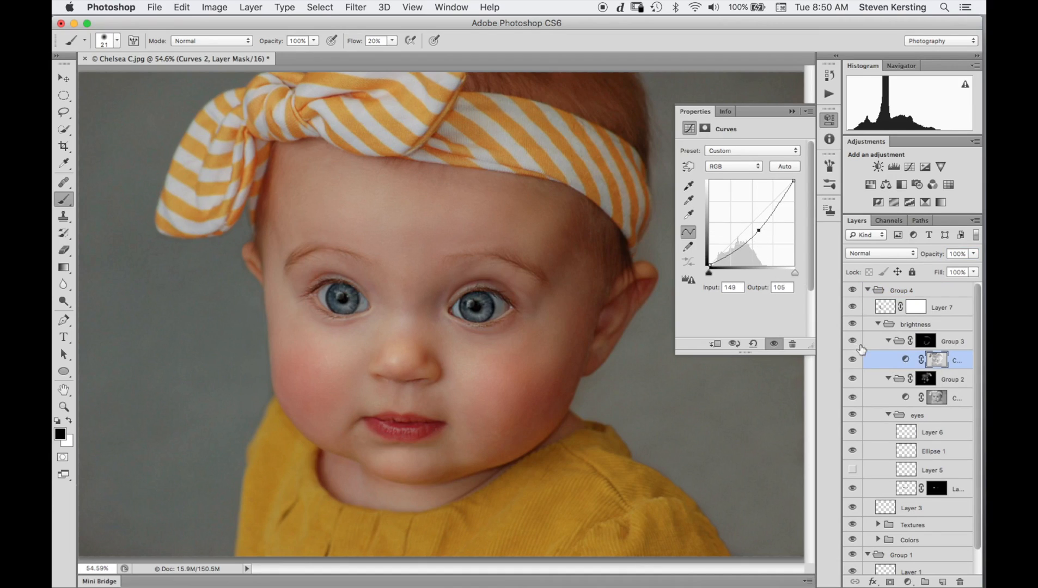
left_click(868, 291)
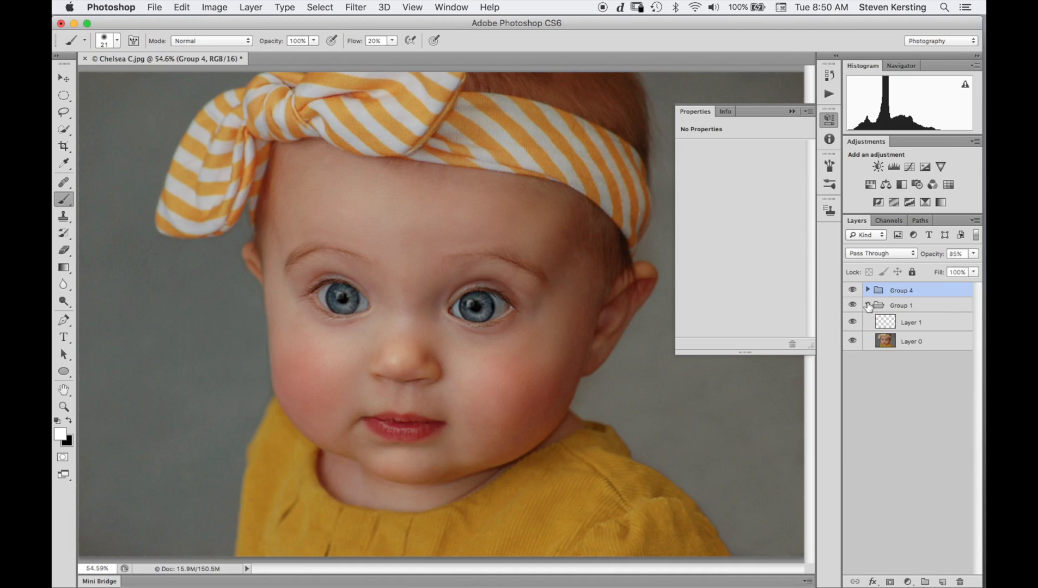
left_click(867, 305)
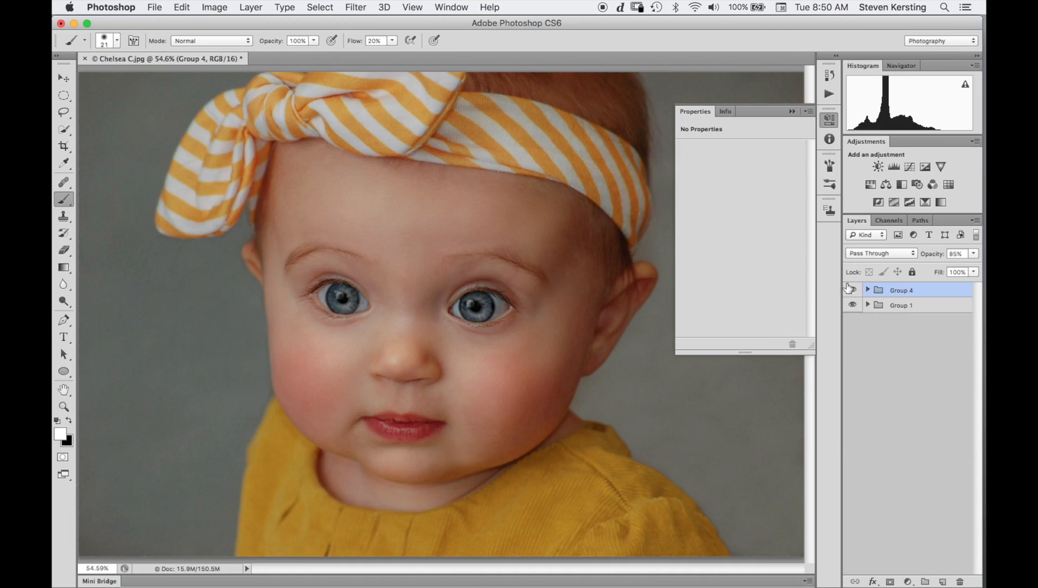
Add a Levels adjustment layer above Group 4 and sample its white point from a white stripe of the headband bow.
left_click(791, 112)
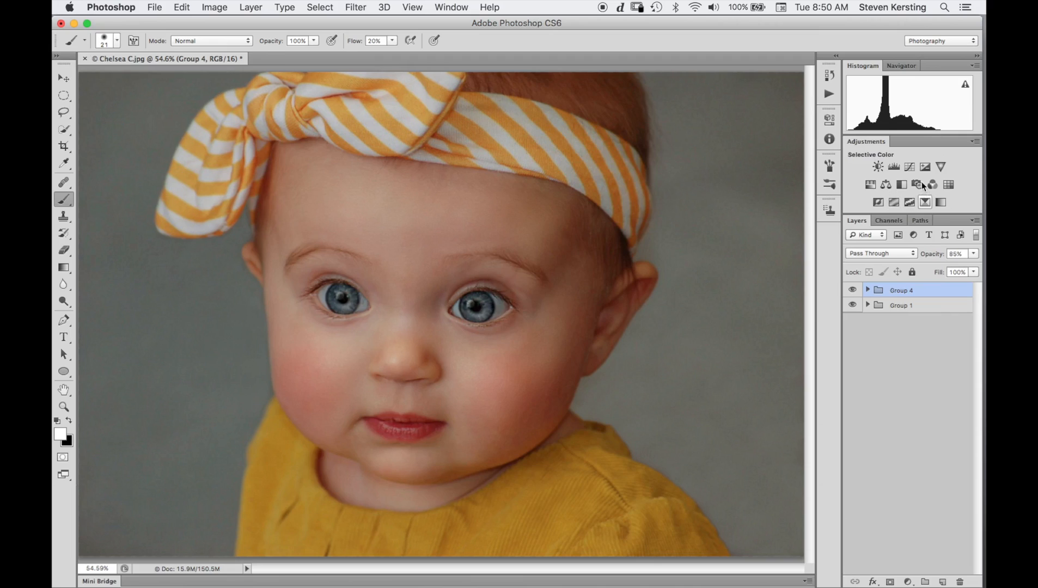
left_click(894, 166)
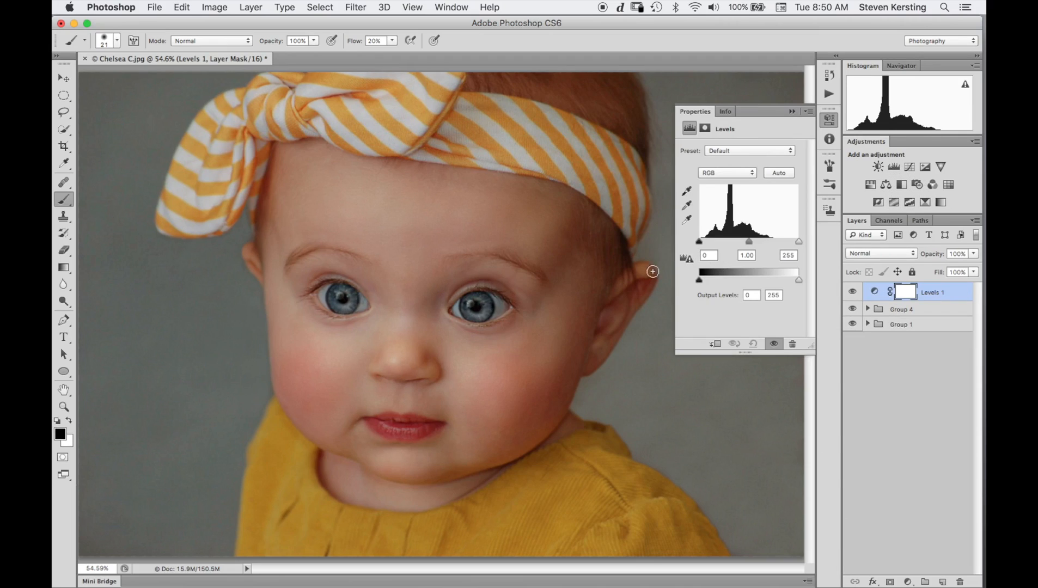
left_click(687, 220)
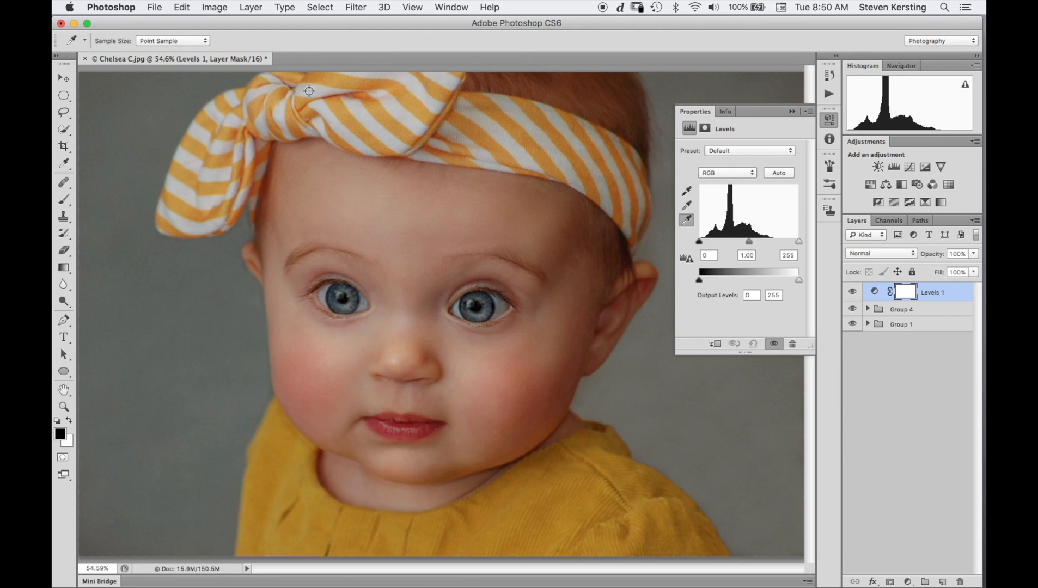
left_click(309, 90)
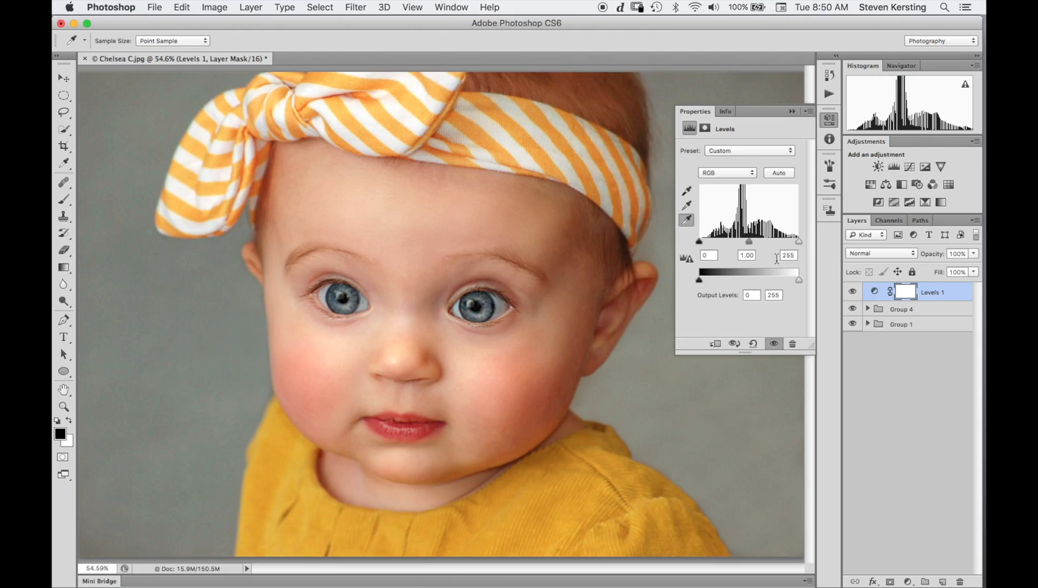
Sample the Levels black point from the dark pupil of the baby's left eye, using the Info readings as a guide.
left_click(688, 191)
left_click(476, 307)
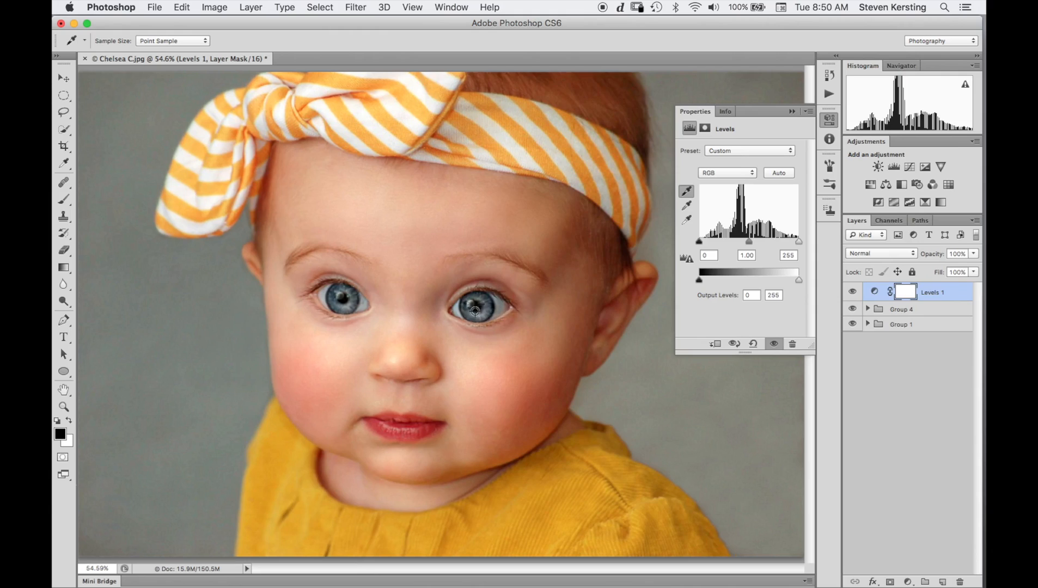
left_click(829, 139)
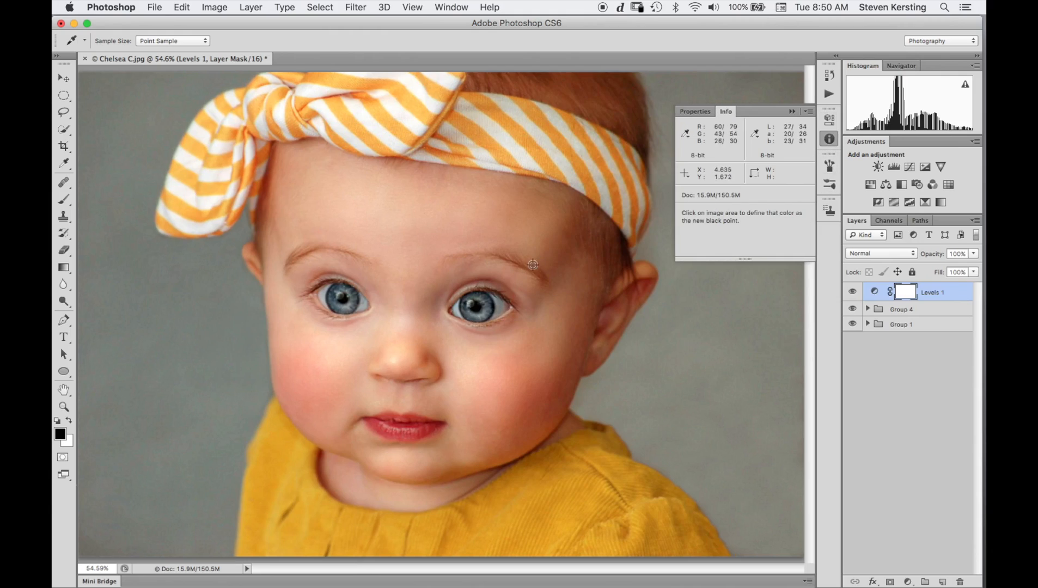
left_click(476, 307)
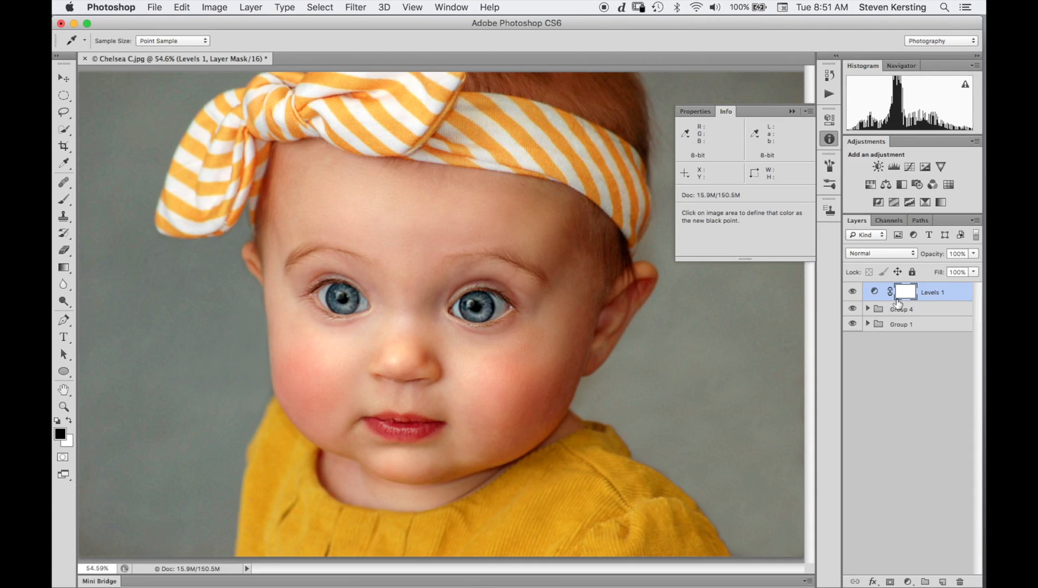
left_click(792, 112)
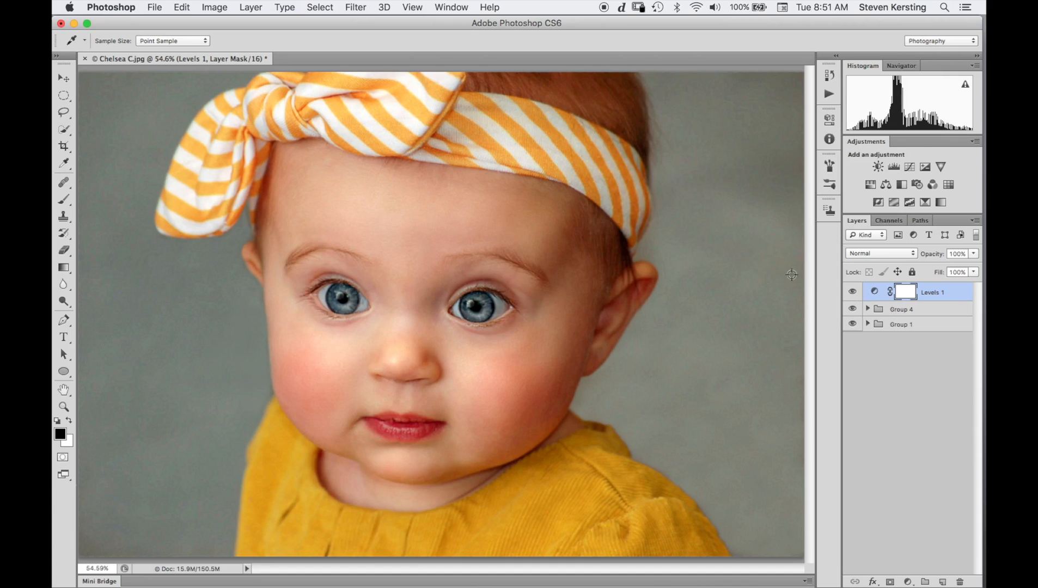
Lower the white output level of the Levels 1 adjustment to 240.
key("b")
key("x")
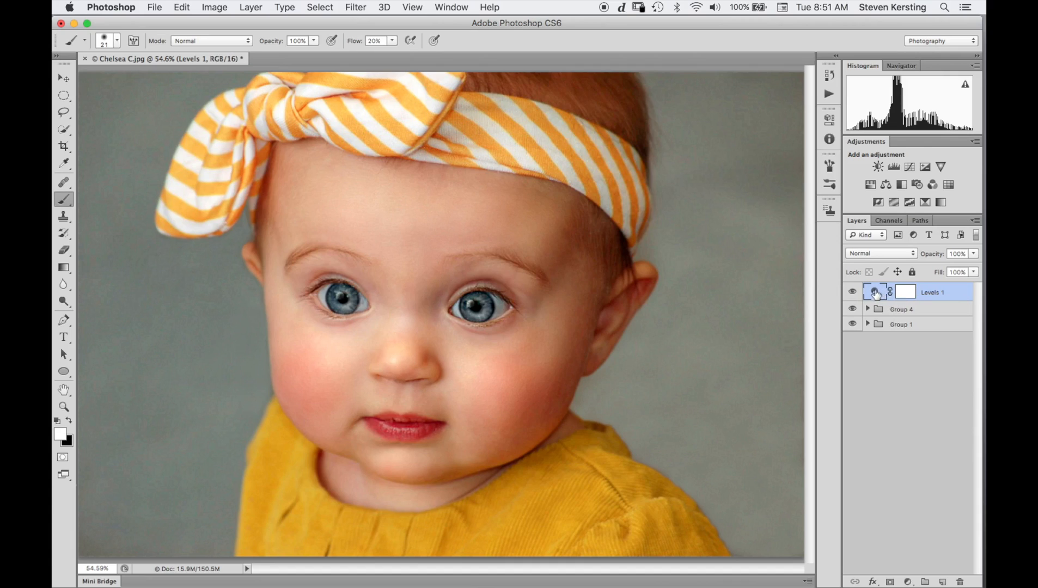
double_click(882, 293)
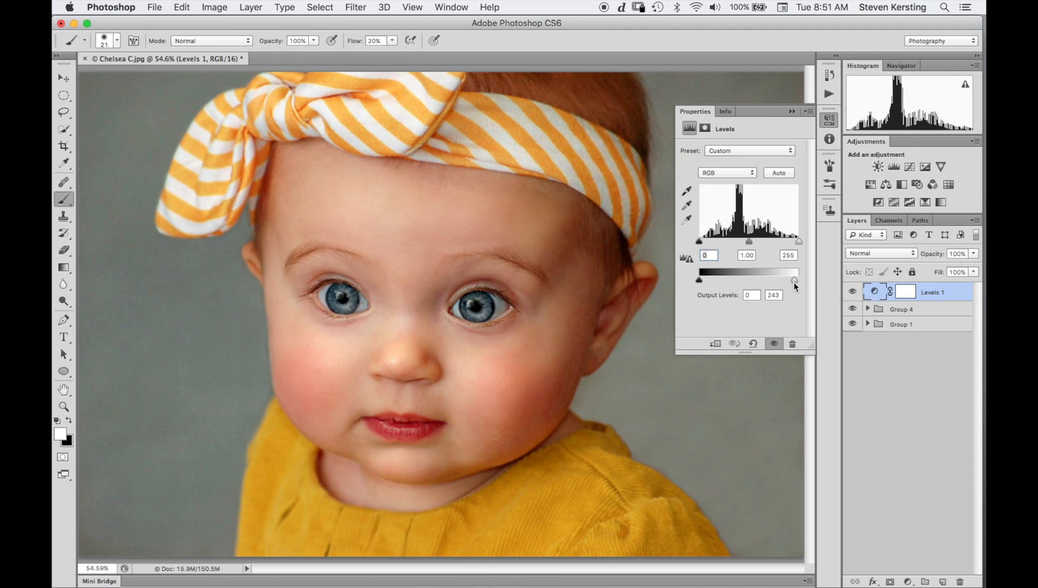
left_click_drag(794, 283, 792, 283)
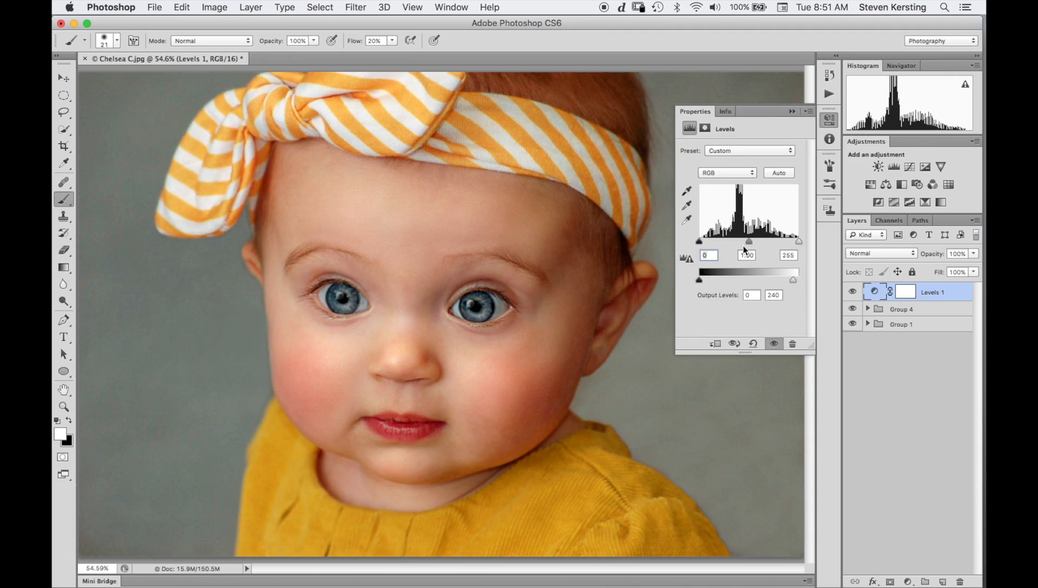
left_click_drag(749, 242, 739, 243)
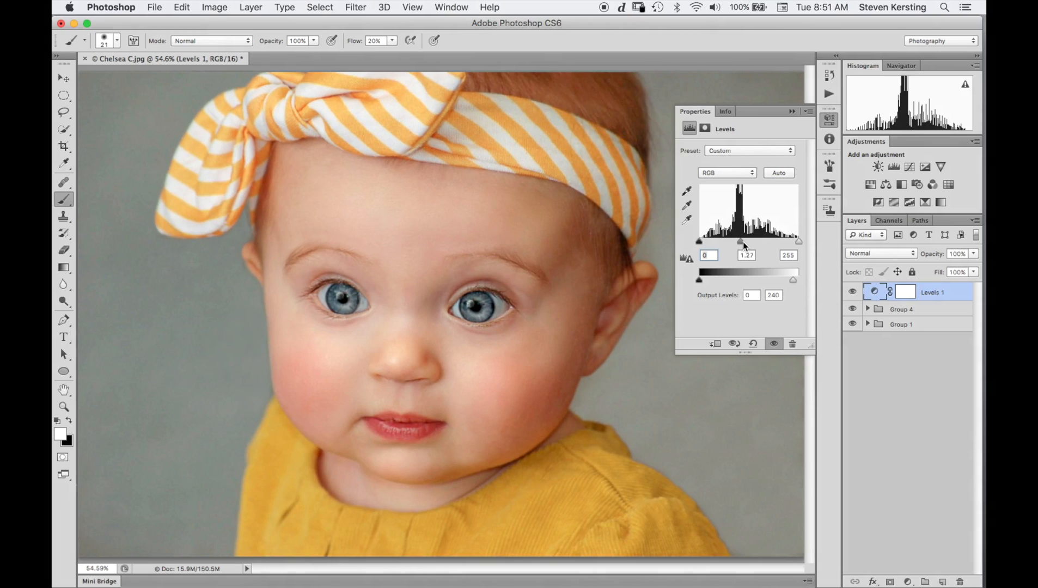
left_click(750, 255)
key("Delete")
key("Delete")
key("Delete")
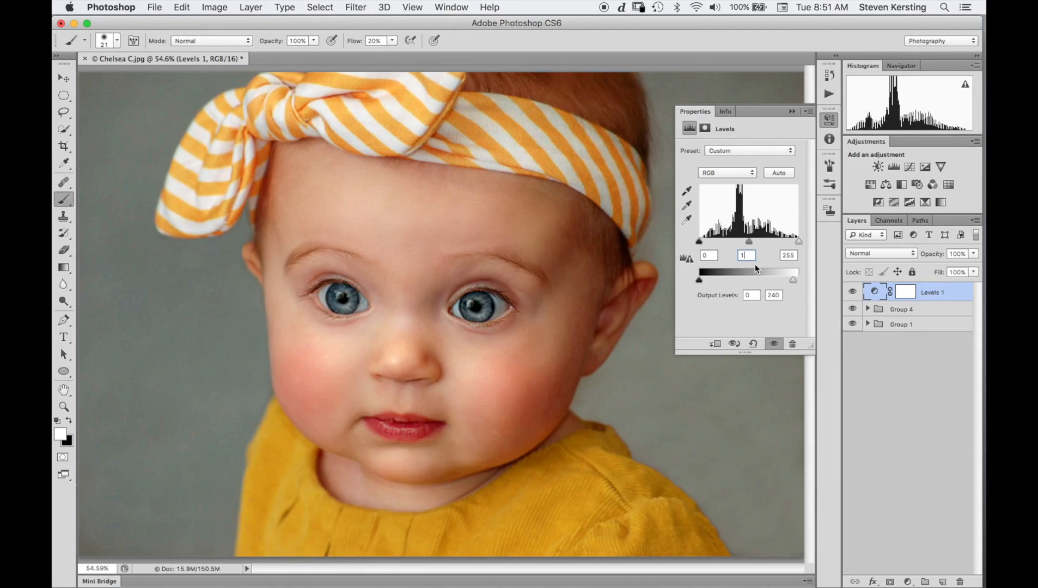
Paint black on the Levels 1 mask with a 91 px brush to reduce the effect on the bright headband bow.
left_click(908, 295)
key("x")
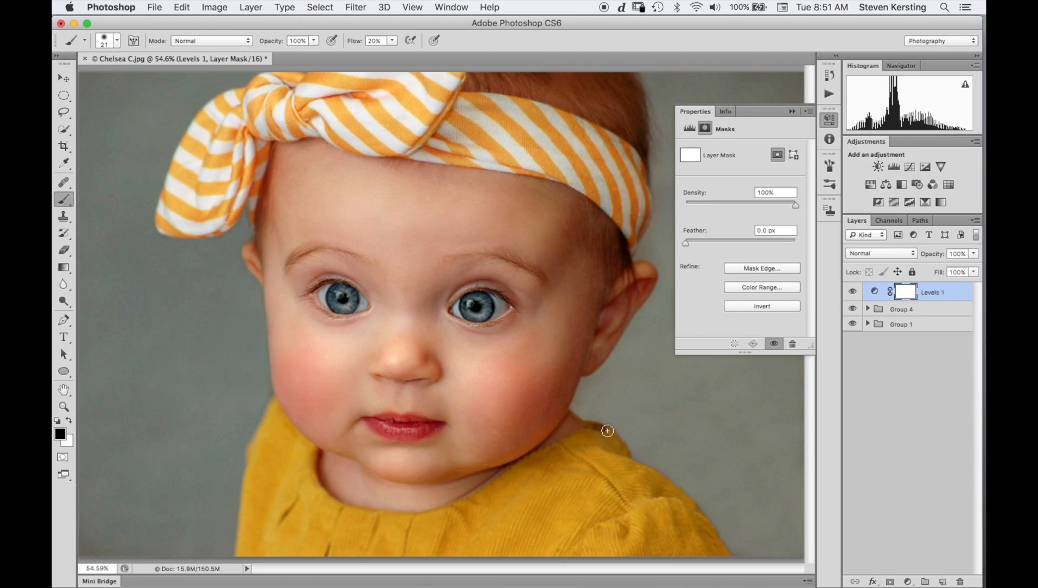
key("bracketright")
key("bracketright")
key("bracketright")
key("bracketright")
key("bracketright")
key("bracketright")
key("bracketright")
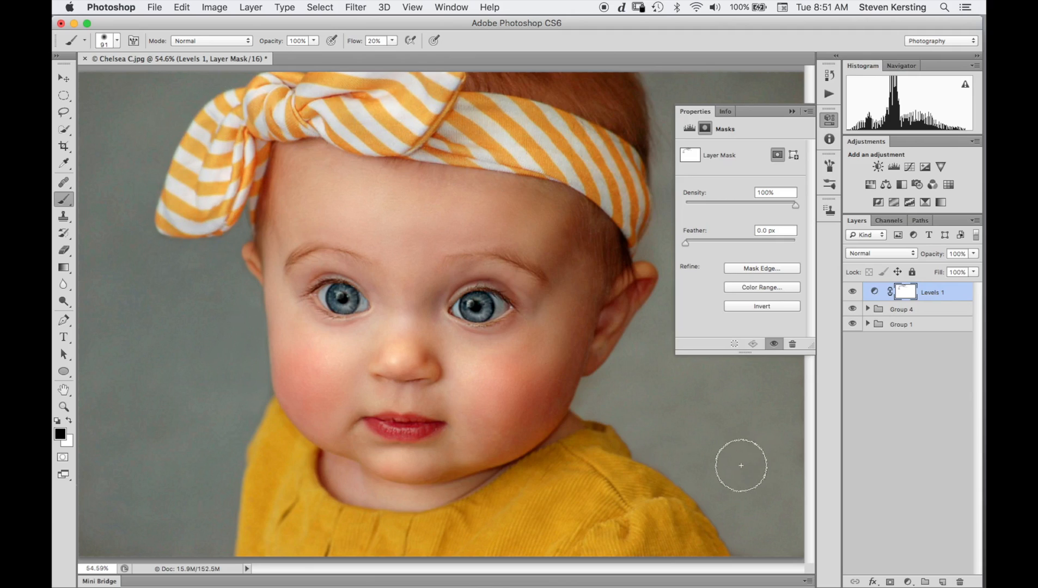
left_click(792, 111)
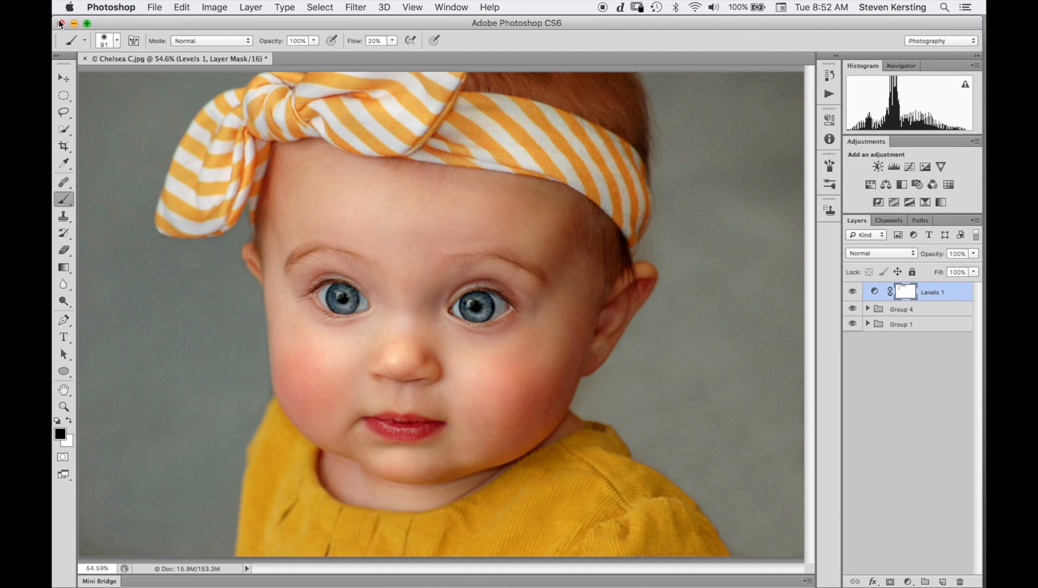
Close the portrait with its changes saved, switch to Lightroom and compare the original with the retouched version.
left_click(70, 40)
left_click(61, 24)
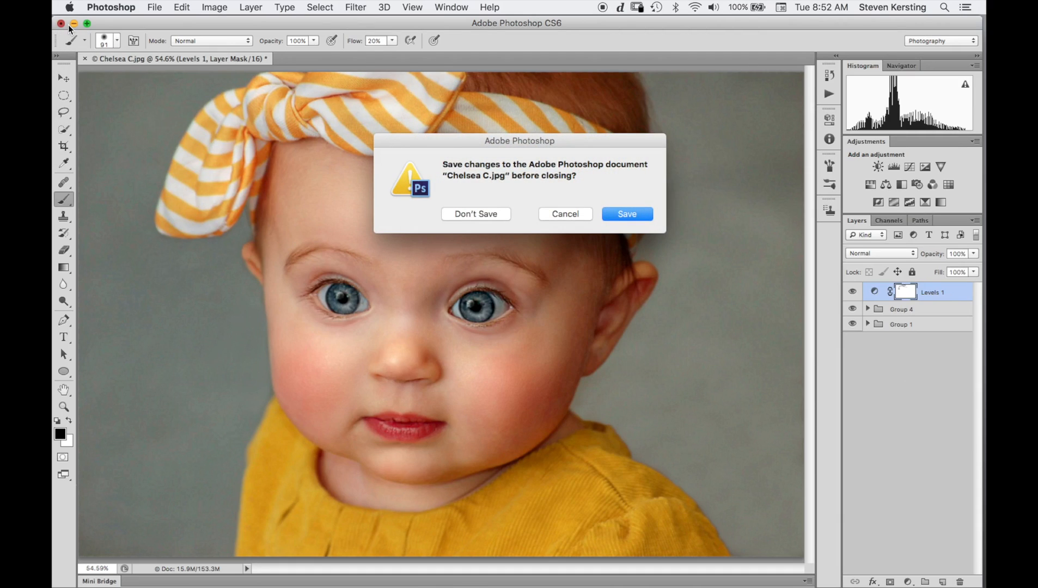
key("Return")
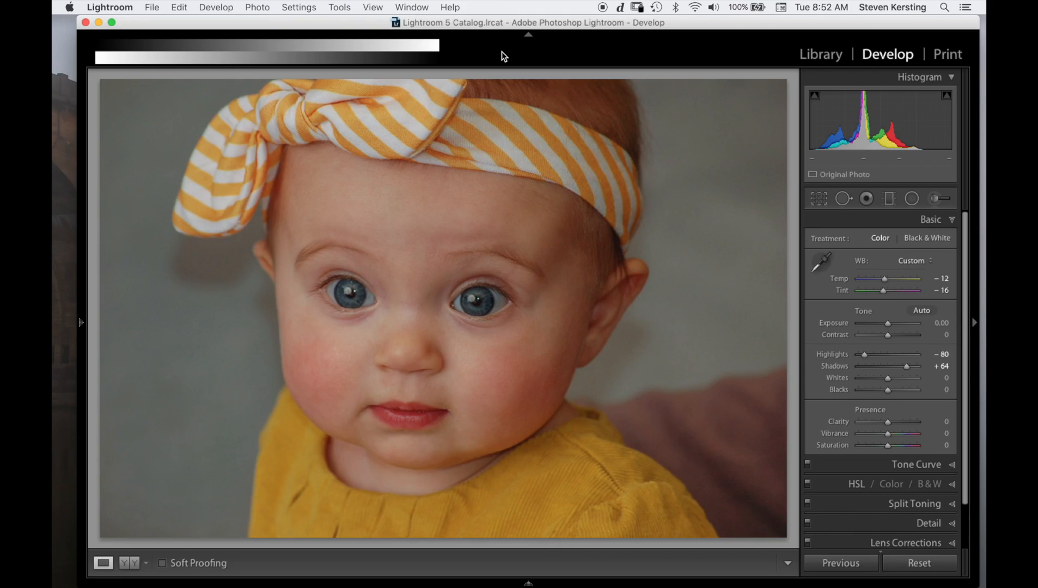
key("super+shift+r")
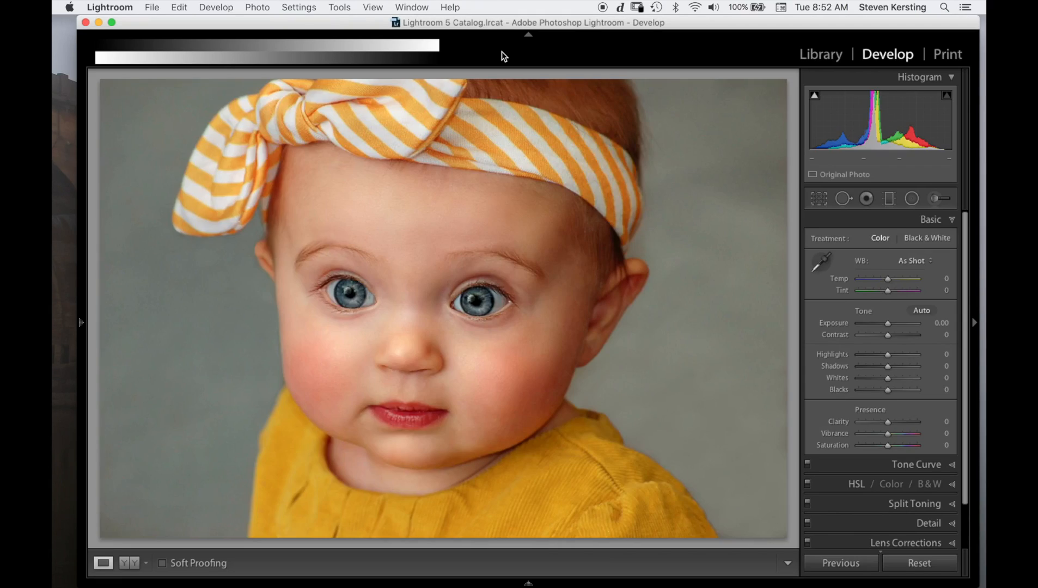